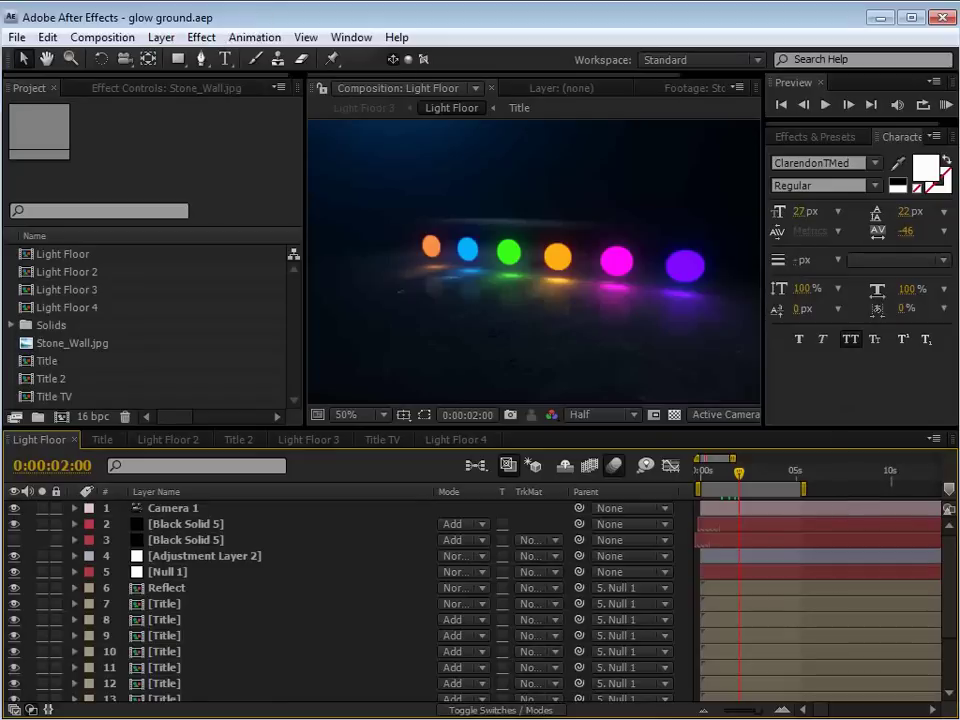
# Play the Light Floor 3 sample video and scrub through its glowing dots and text
pyautogui.hotkey('alt', 'Tab')
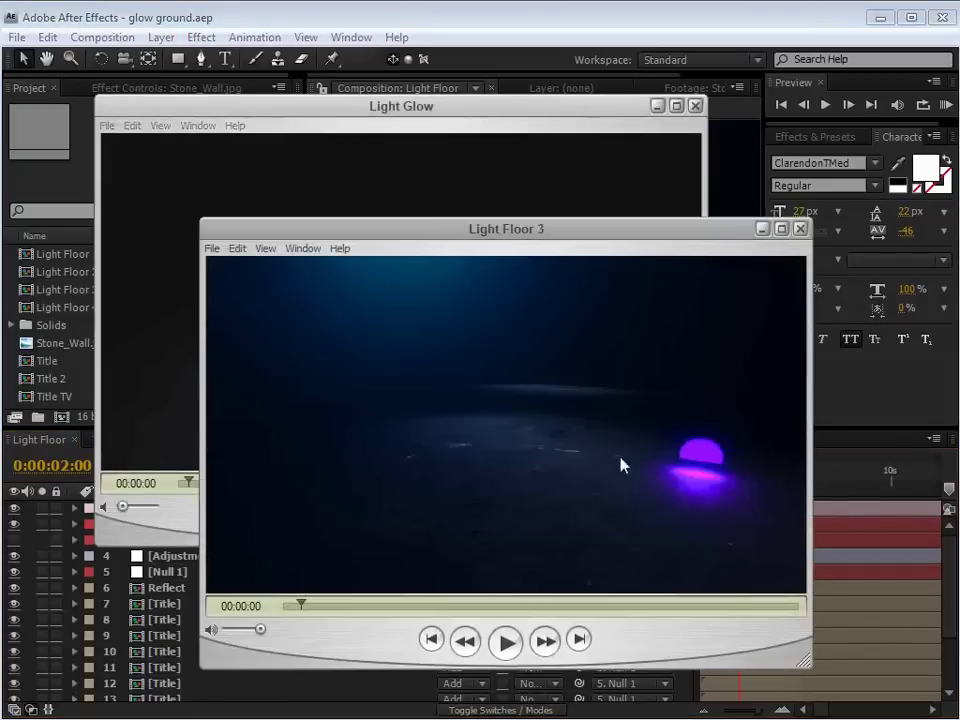
pyautogui.moveTo(302, 606); pyautogui.dragTo(292, 606)
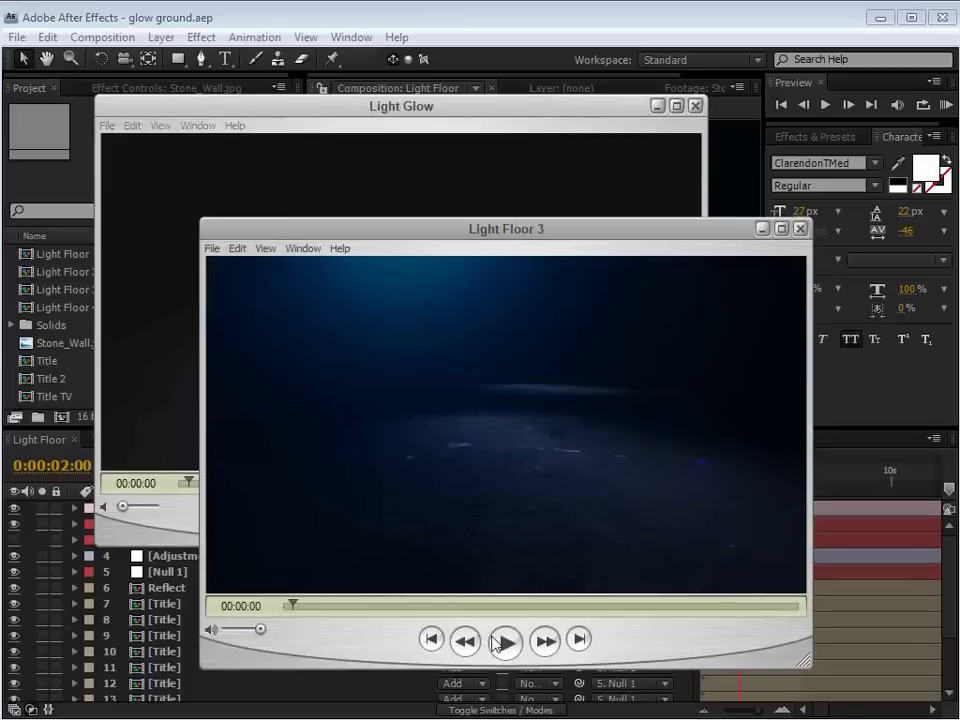
pyautogui.click(508, 643)
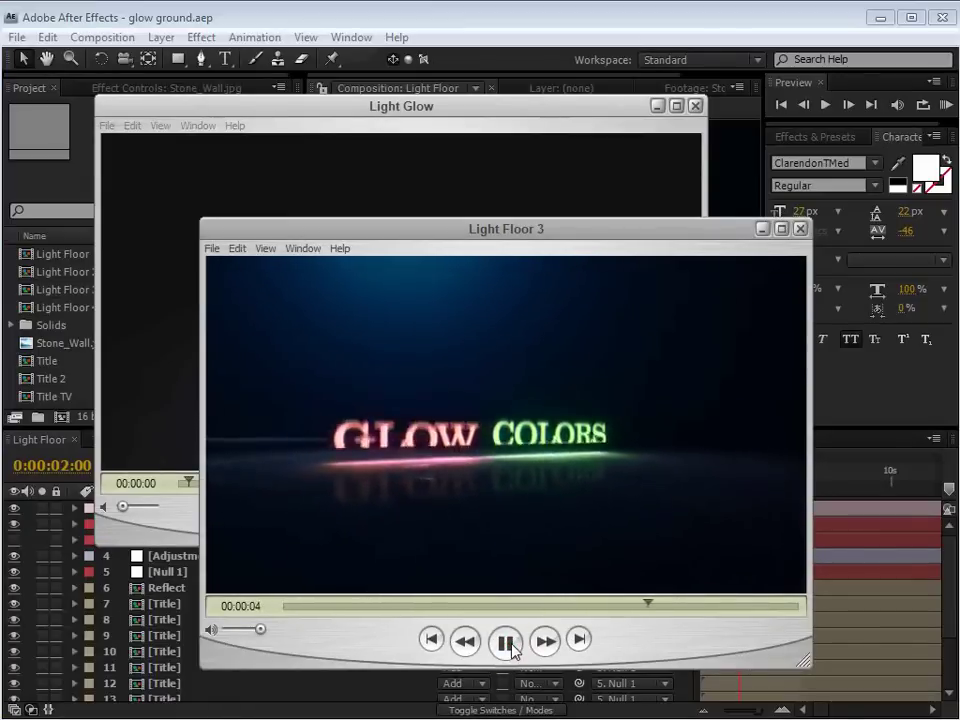
pyautogui.click(512, 643)
pyautogui.moveTo(474, 610); pyautogui.dragTo(385, 608)
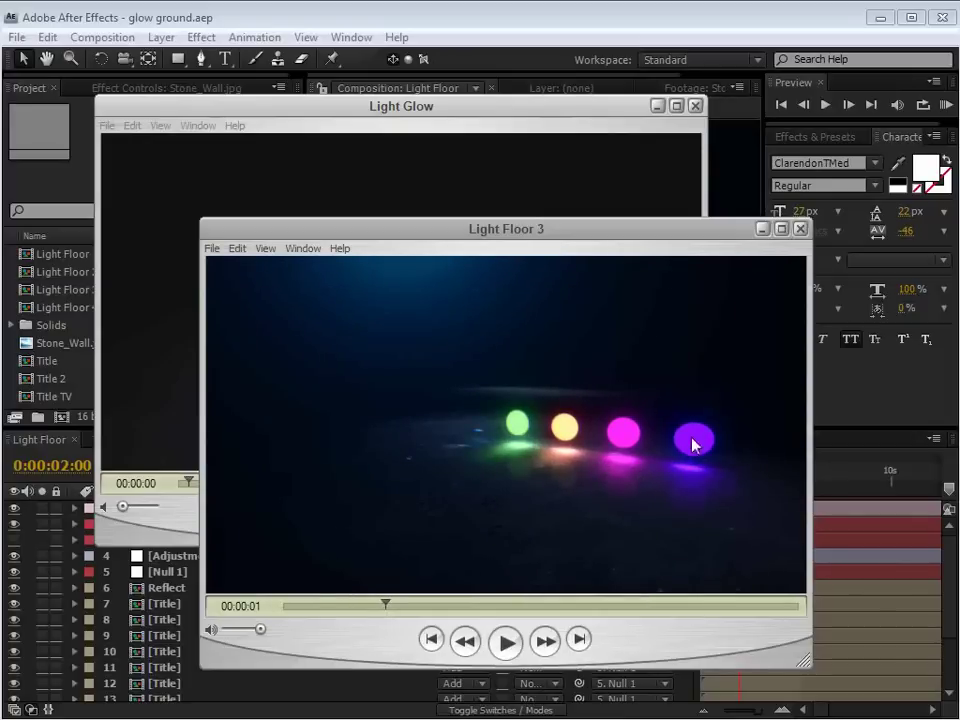
pyautogui.moveTo(385, 606); pyautogui.dragTo(470, 606)
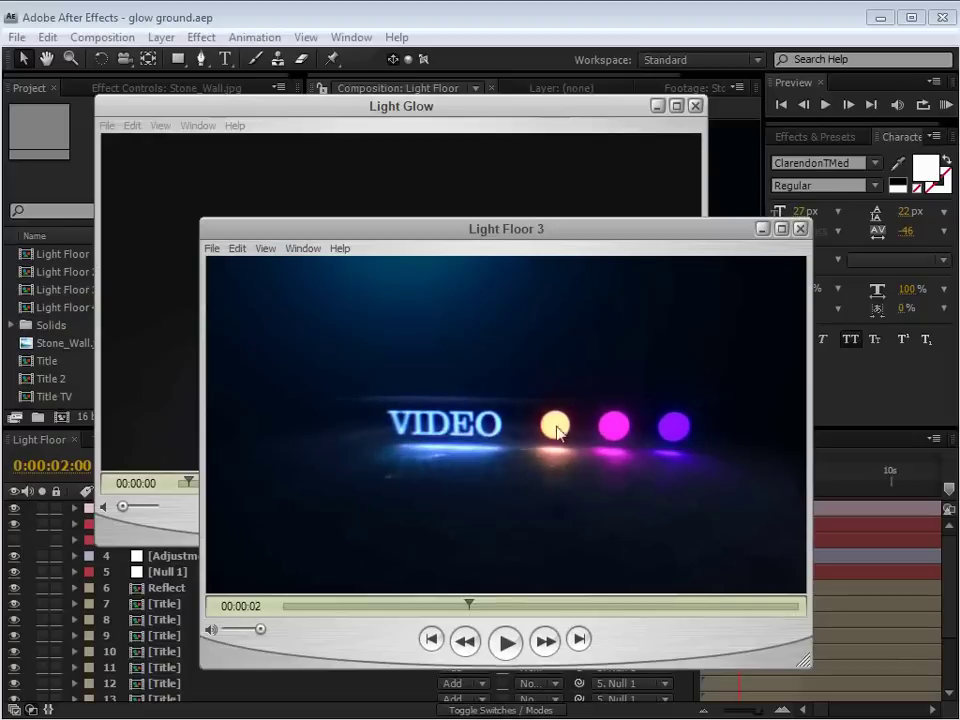
# Compare the Light Glow sample video with Light Floor 3, scrub to its SONY title, and return to After Effects
pyautogui.click(393, 122)
pyautogui.moveTo(190, 483); pyautogui.dragTo(212, 487)
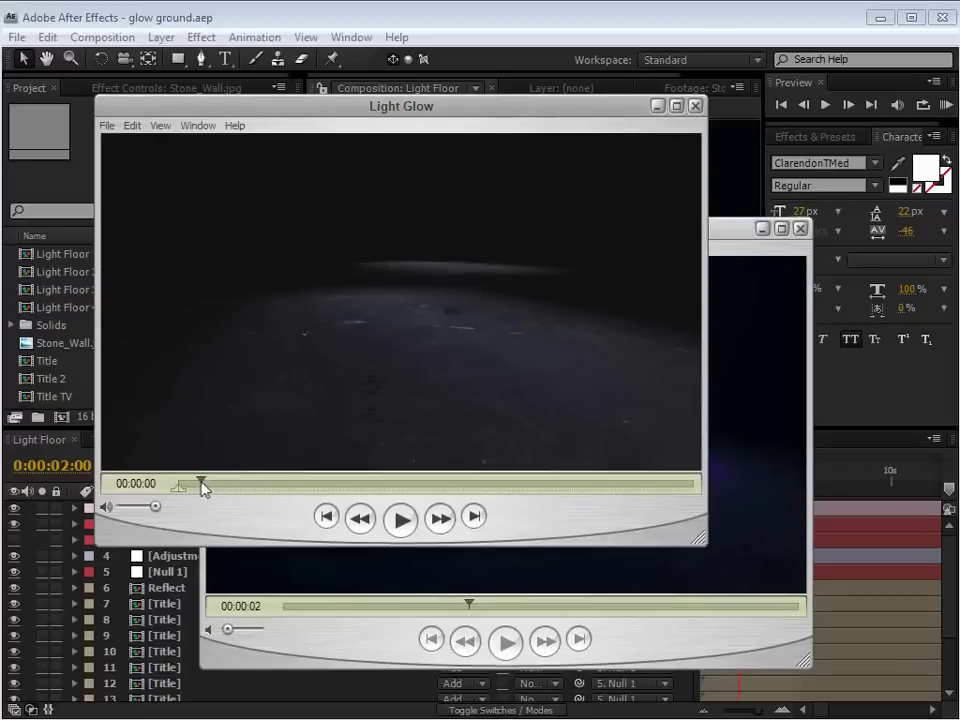
pyautogui.moveTo(469, 604); pyautogui.dragTo(354, 606)
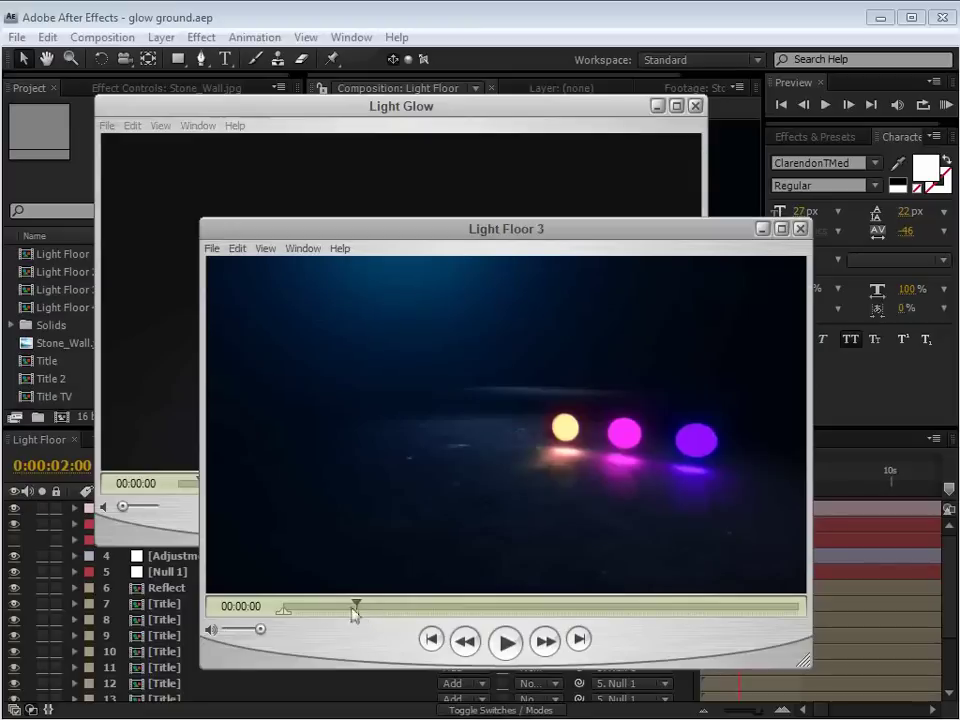
pyautogui.moveTo(248, 96); pyautogui.dragTo(250, 100)
pyautogui.click(454, 178)
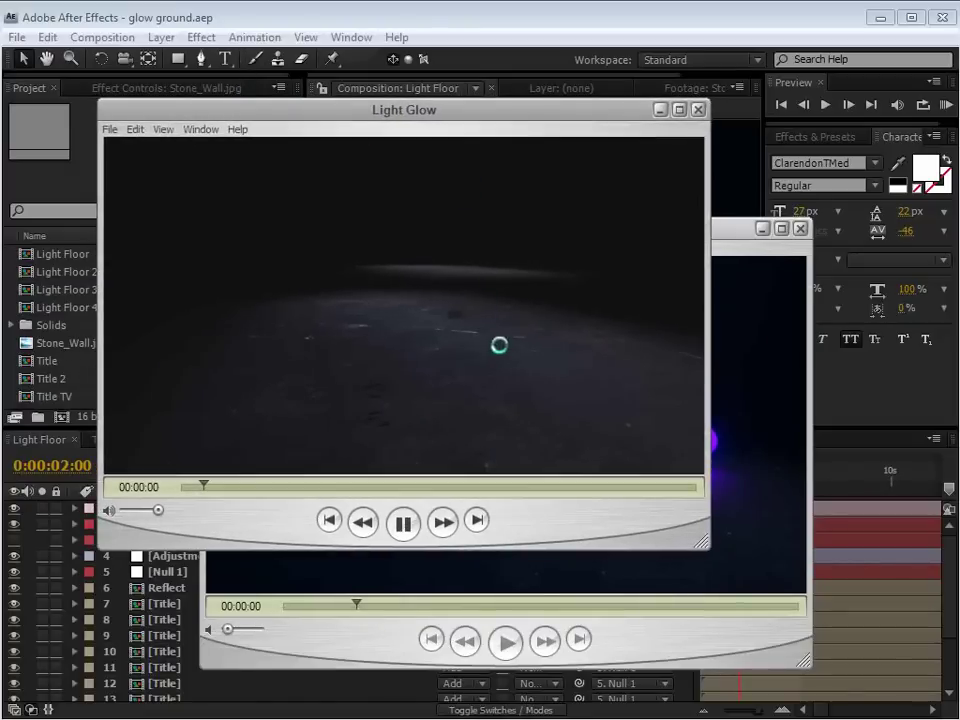
pyautogui.click(401, 523)
pyautogui.moveTo(407, 489); pyautogui.dragTo(476, 482)
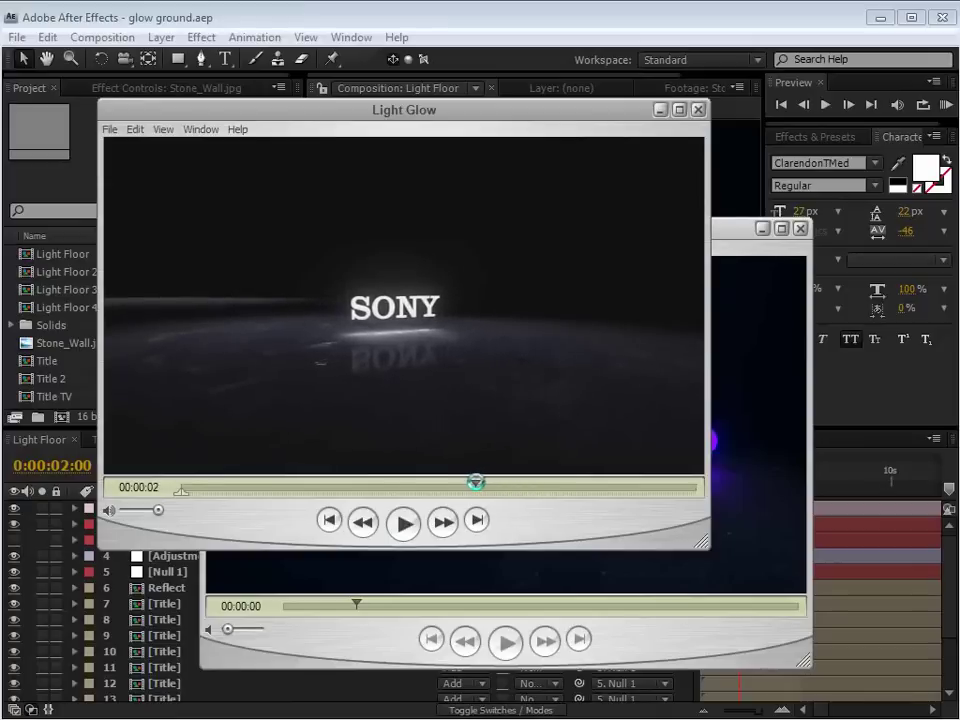
pyautogui.click(294, 24)
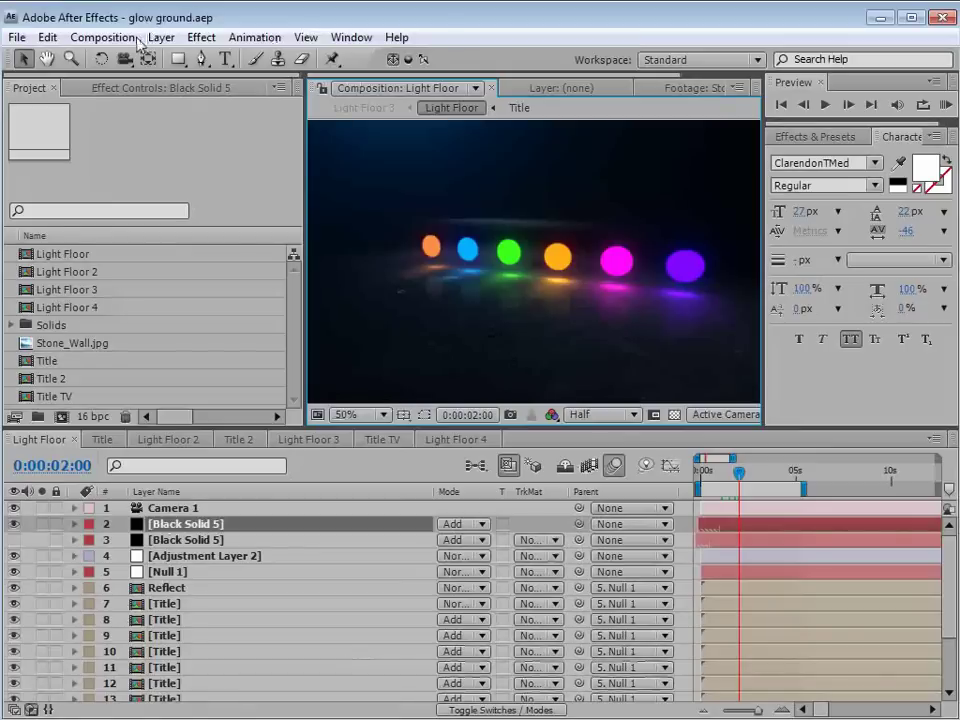
# Create a new 960 × 540 px composition with locked aspect ratio and a duration of 0:00:10:13
pyautogui.click(128, 37)
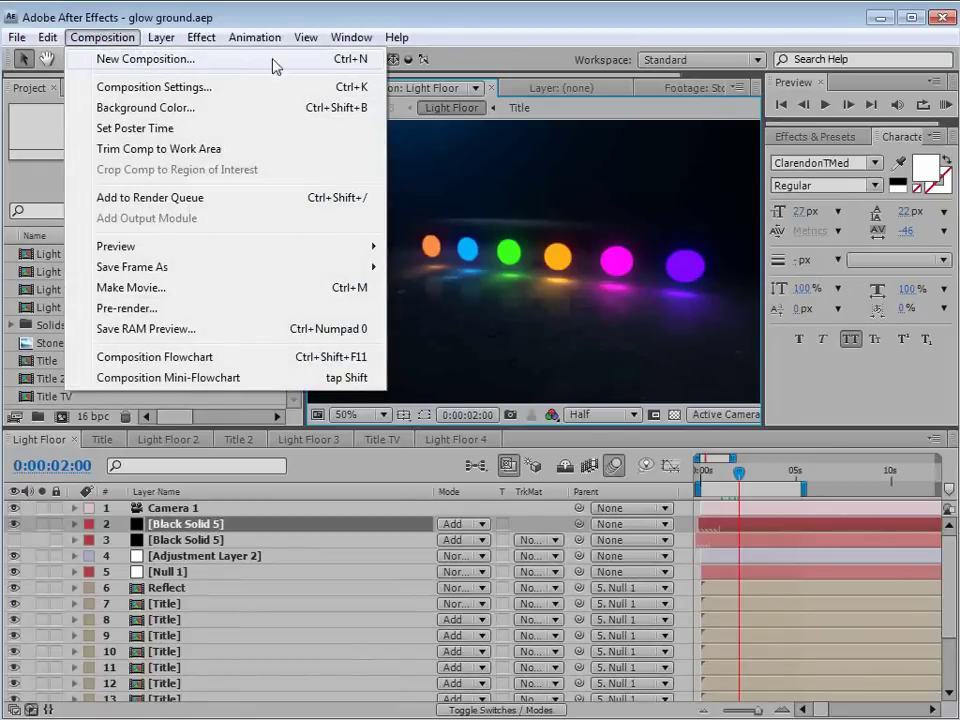
pyautogui.click(170, 62)
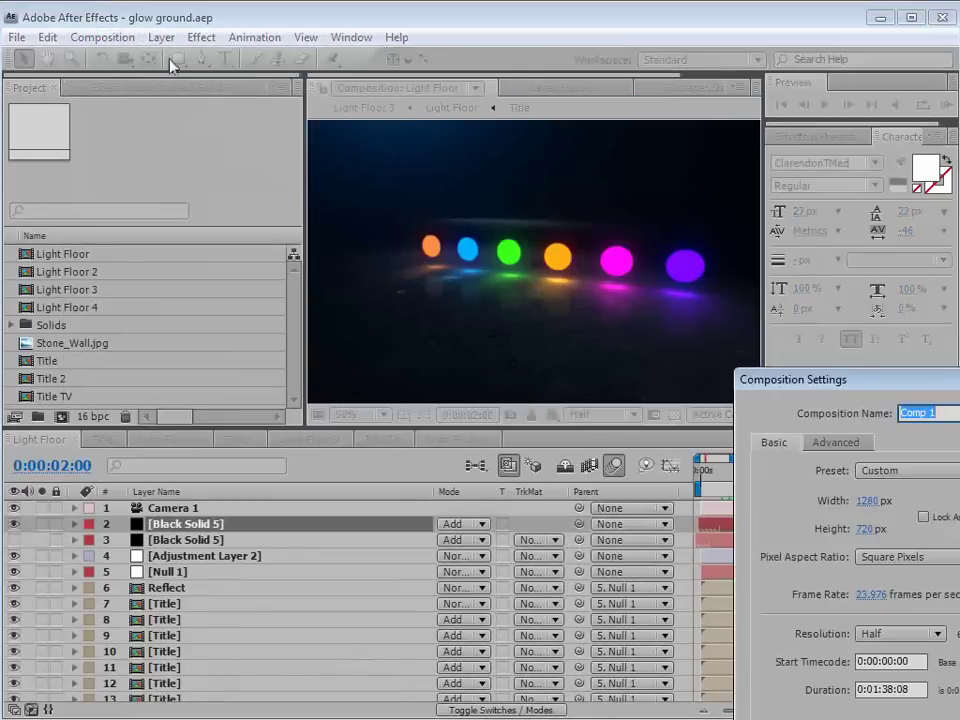
pyautogui.moveTo(845, 387); pyautogui.dragTo(386, 193)
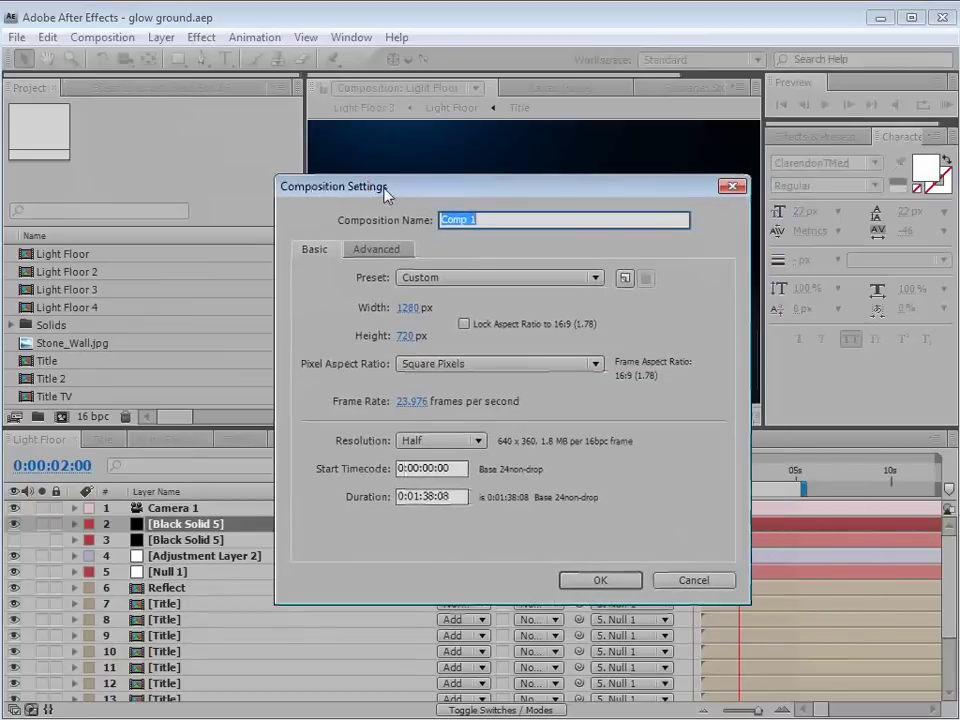
pyautogui.click(408, 306)
pyautogui.write('960')
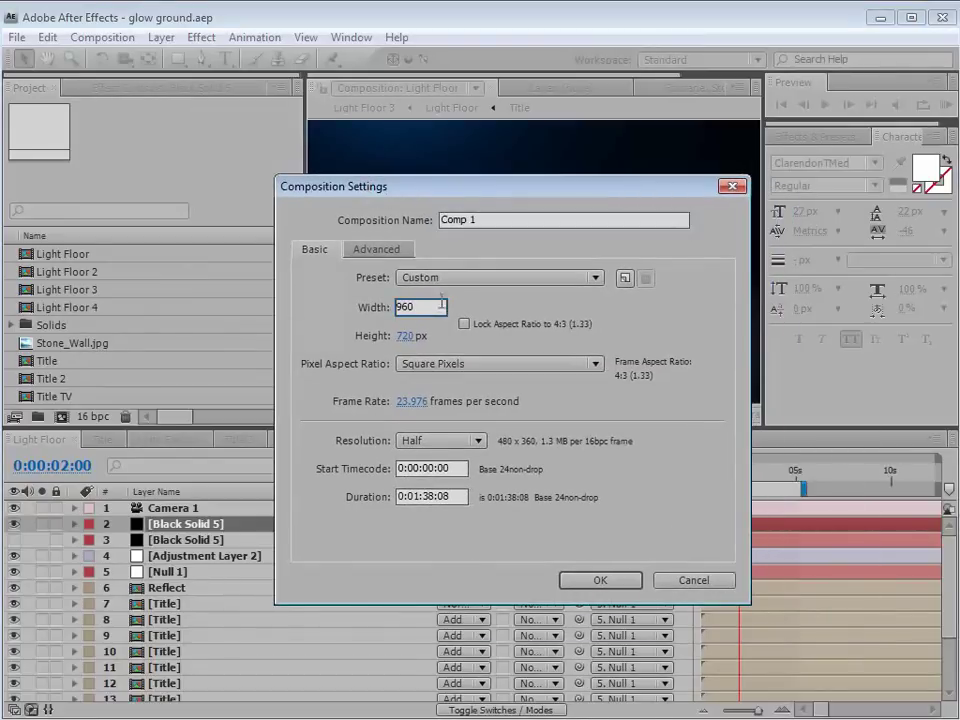
pyautogui.click(409, 335)
pyautogui.write('540')
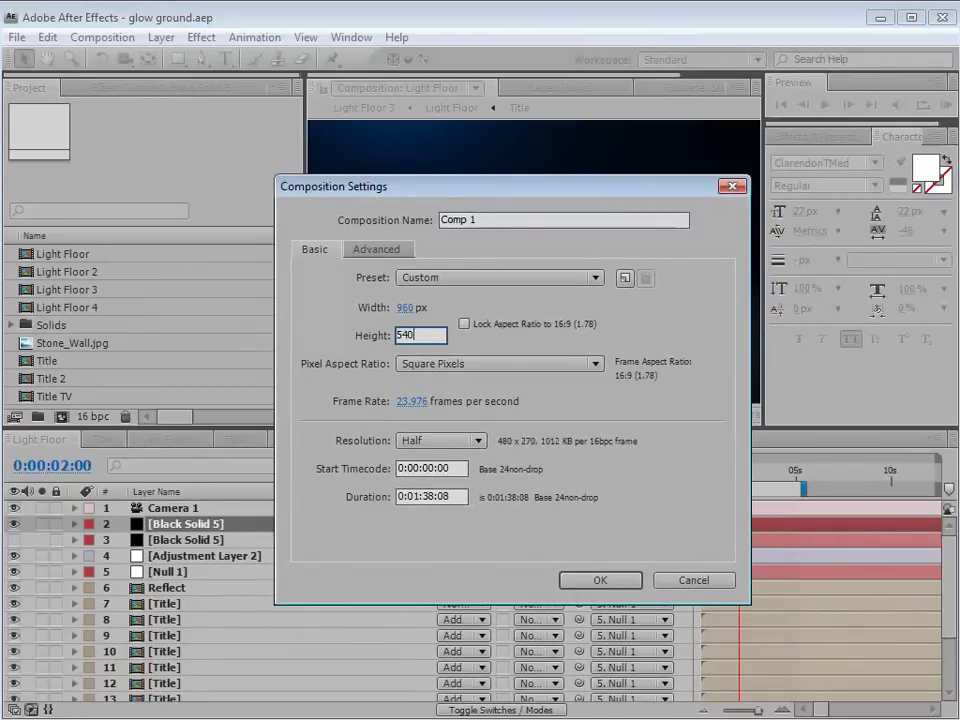
pyautogui.click(463, 323)
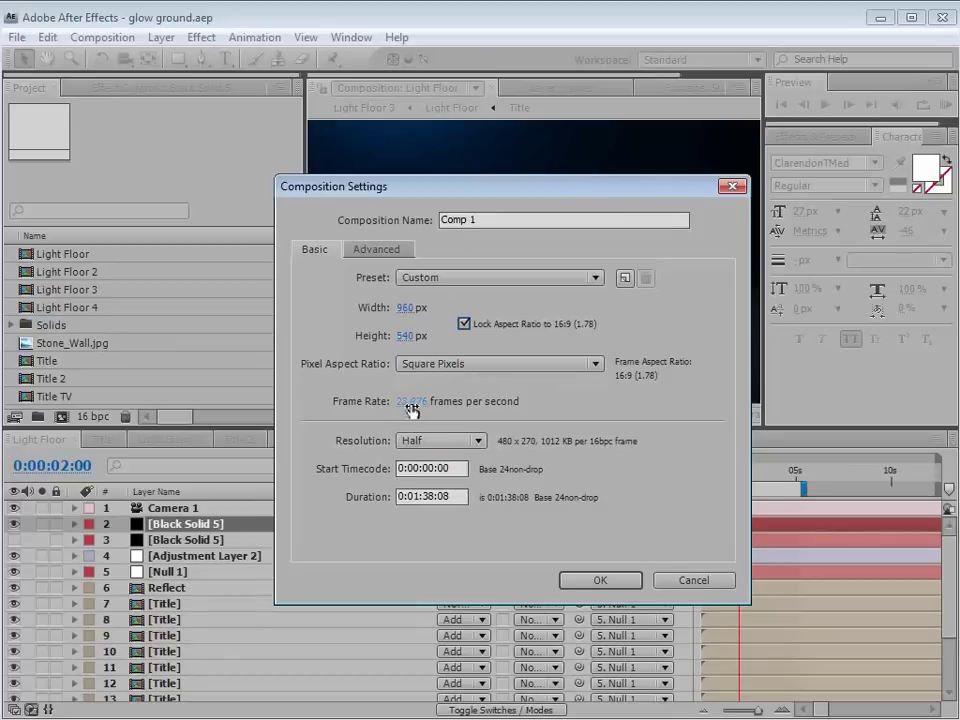
pyautogui.click(421, 496)
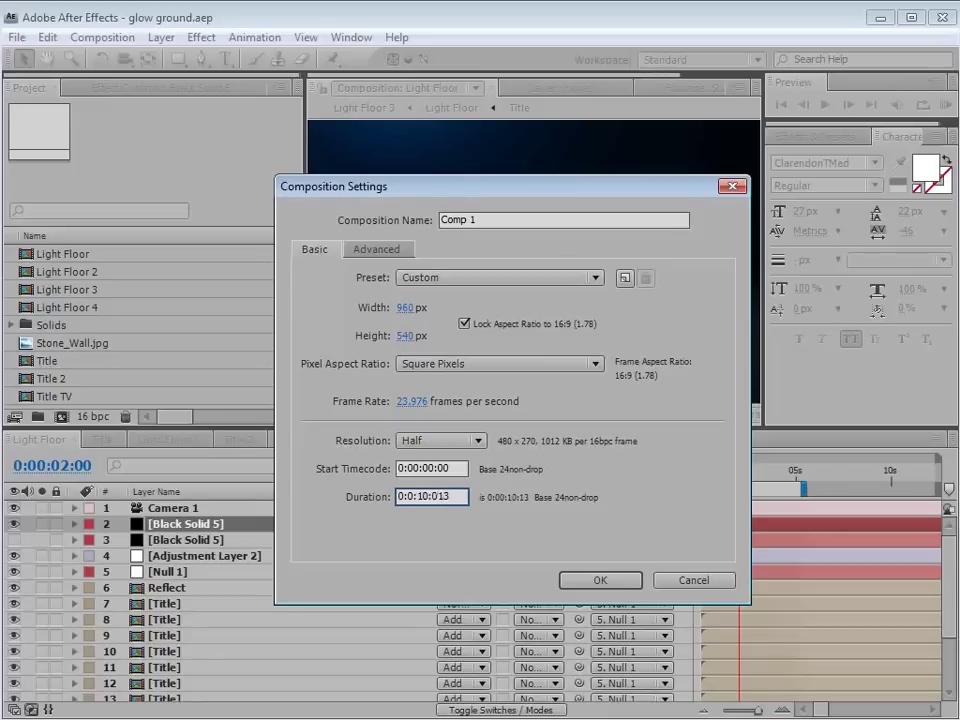
pyautogui.click(606, 578)
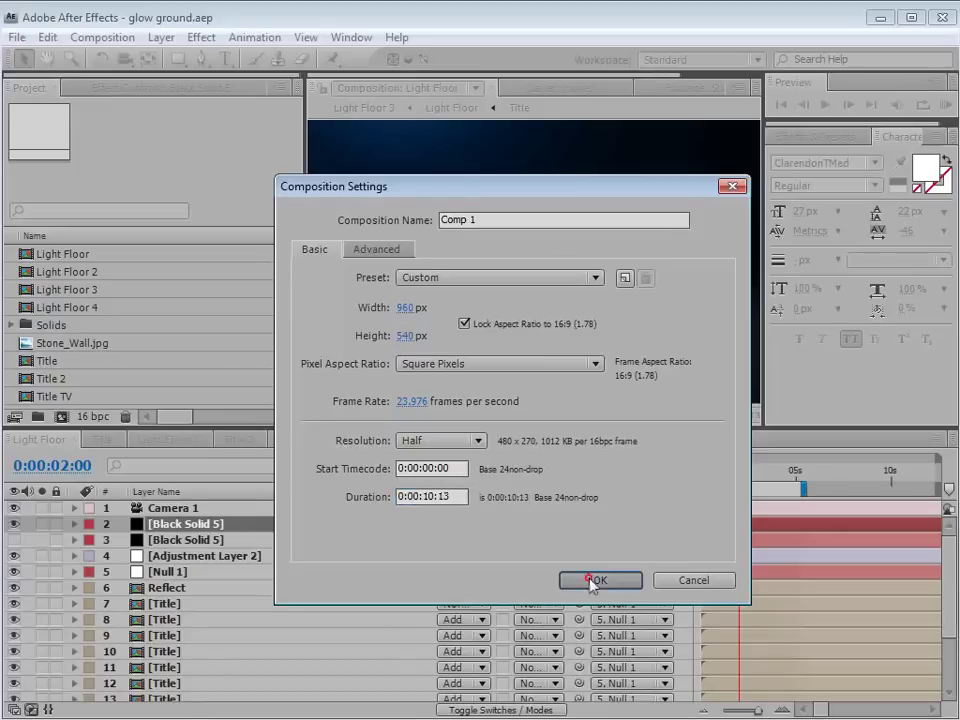
pyautogui.click(473, 313)
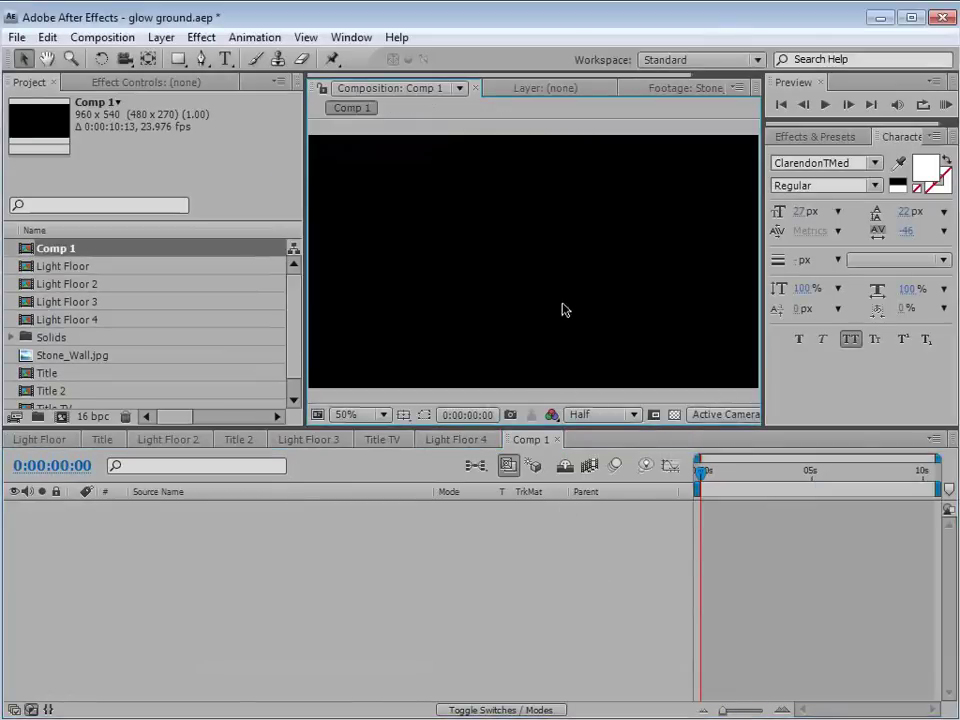
# Narrow the timeline's source name column and place Stone_Wall.jpg in the Comp 1 composition
pyautogui.moveTo(436, 492); pyautogui.dragTo(333, 487)
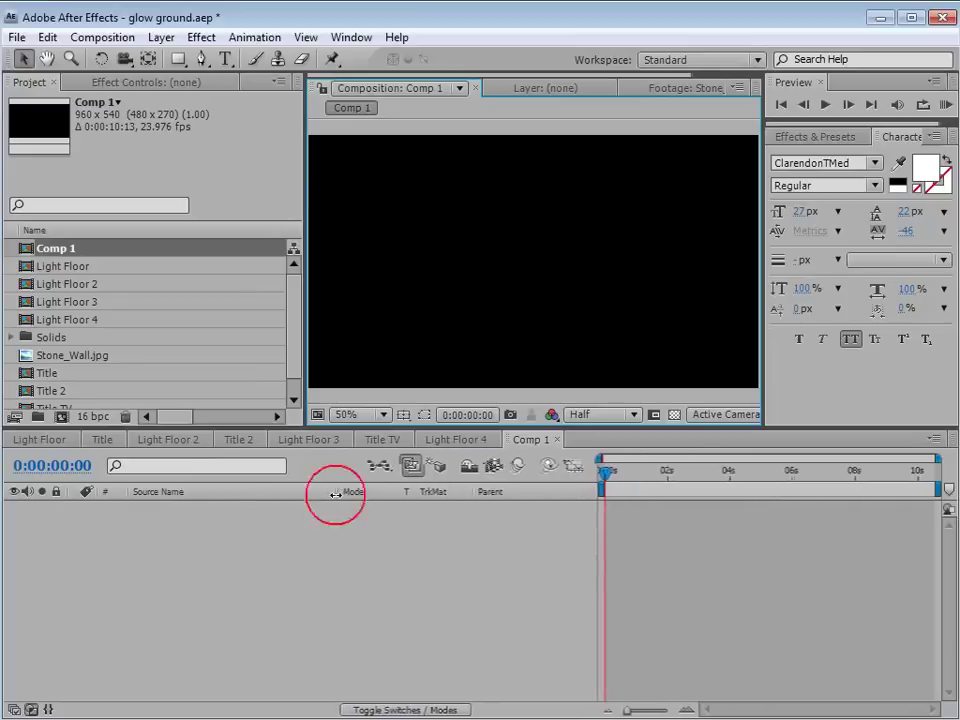
pyautogui.click(57, 358)
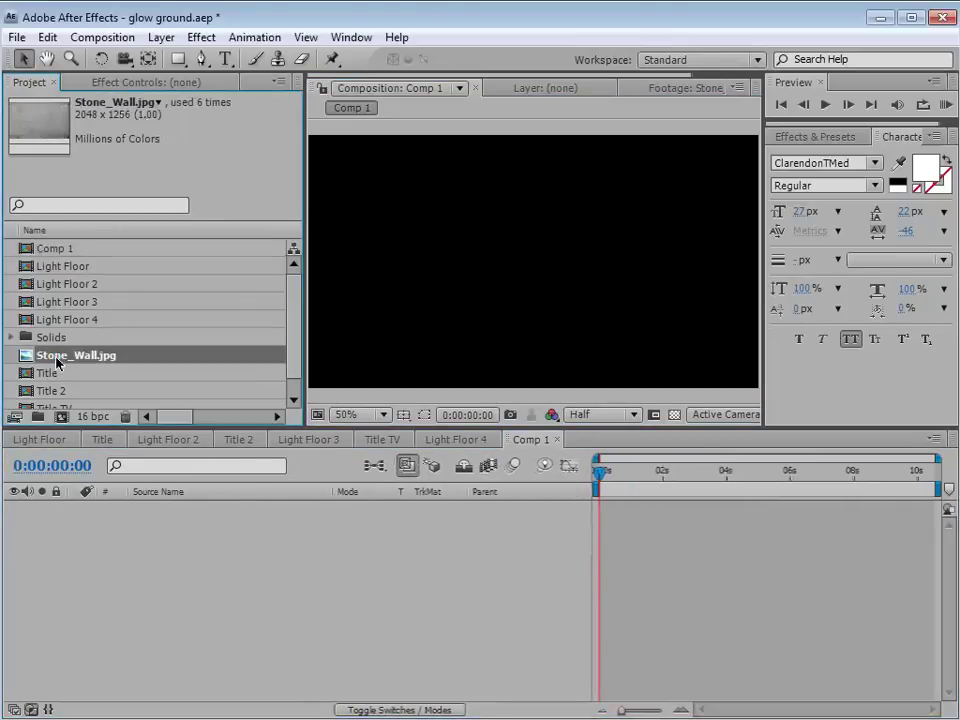
pyautogui.moveTo(103, 540); pyautogui.dragTo(525, 270)
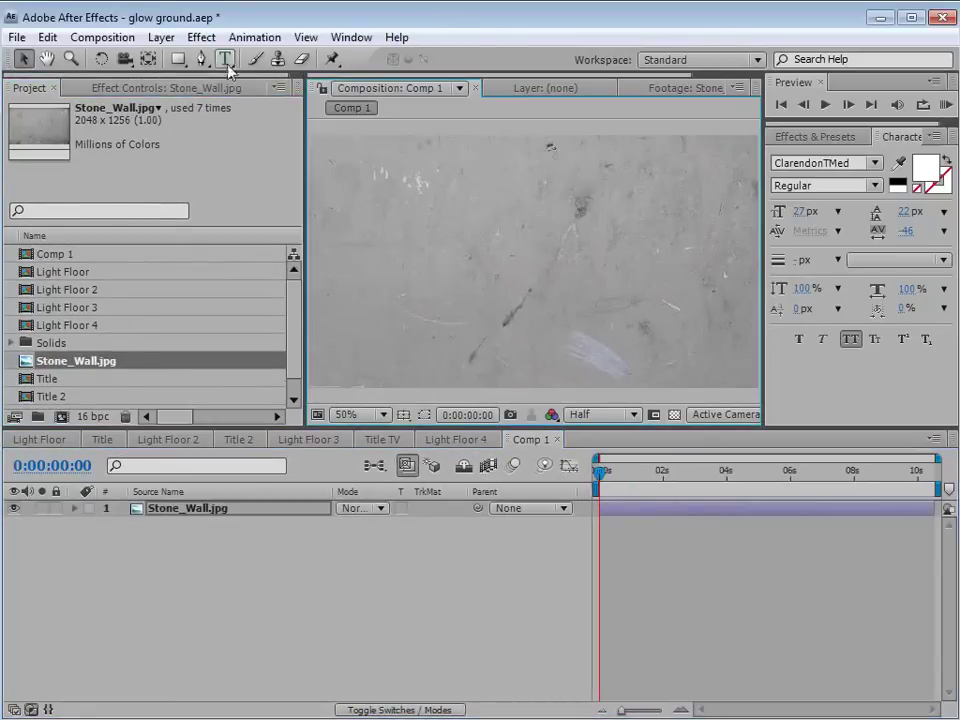
# Apply the Curves effect to the Stone_Wall.jpg layer and bend the RGB curve downward with two points to darken the stone
pyautogui.click(200, 37)
pyautogui.moveTo(251, 218)
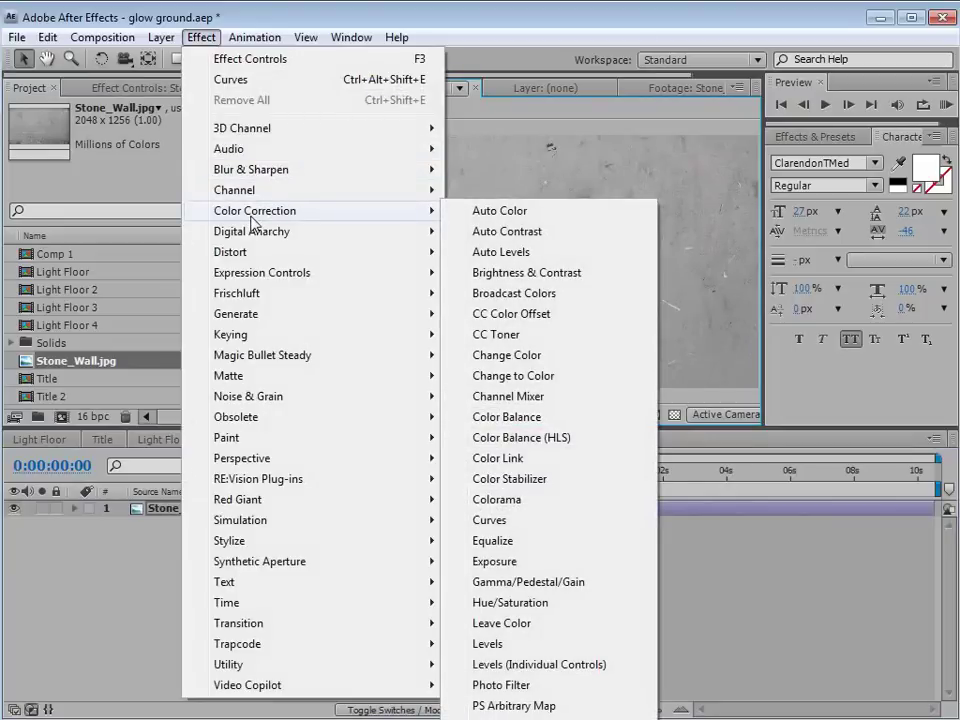
pyautogui.click(495, 521)
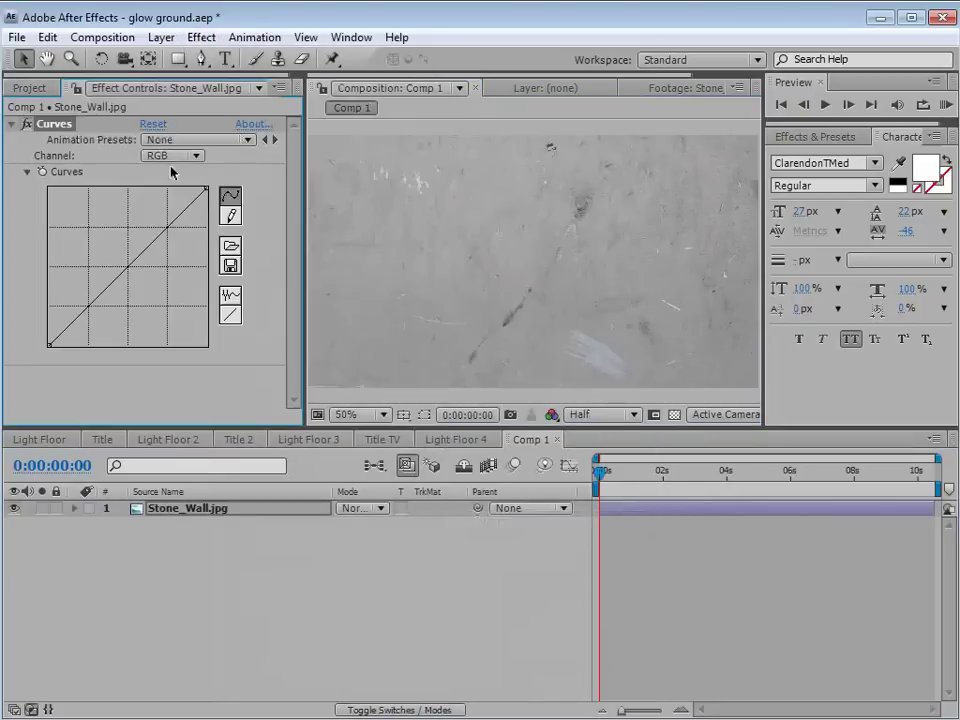
pyautogui.moveTo(133, 253); pyautogui.dragTo(140, 318)
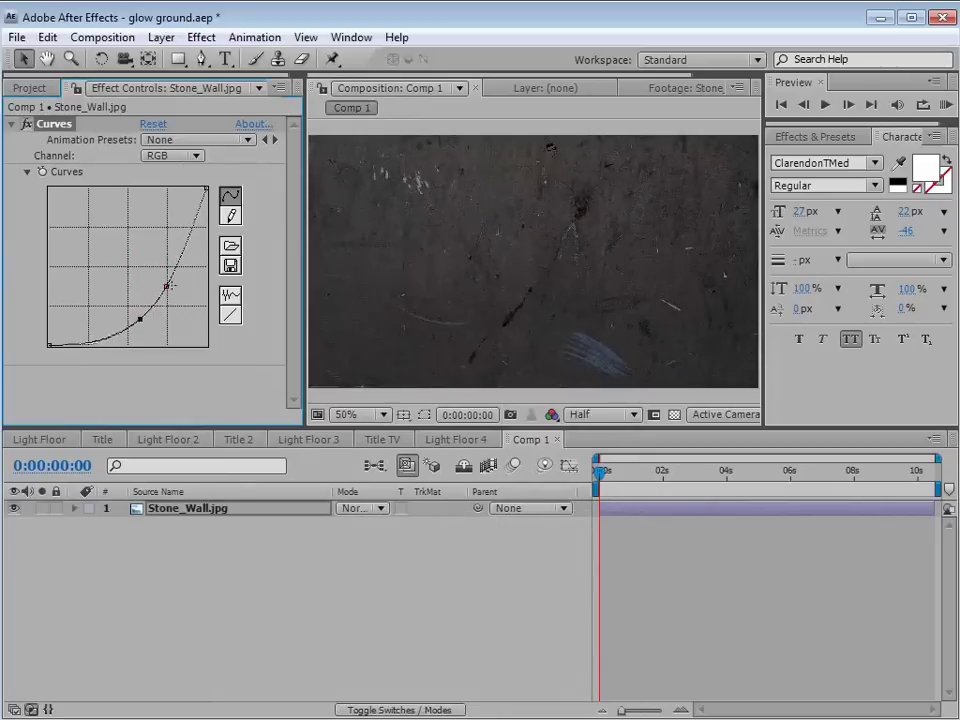
pyautogui.scroll(-1, 518, 279)
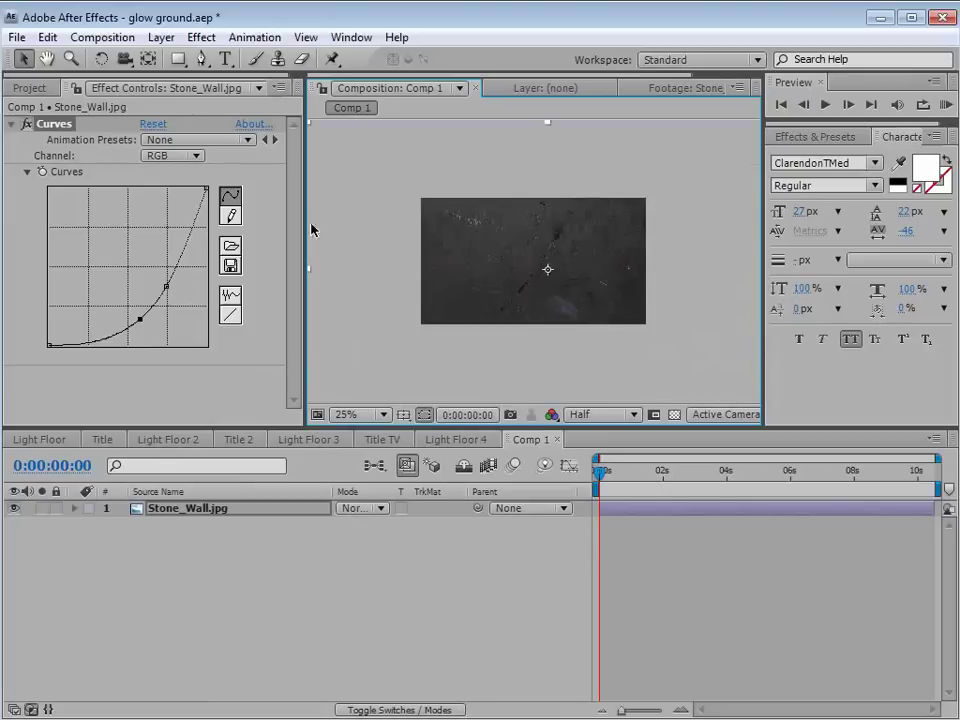
pyautogui.moveTo(141, 321); pyautogui.dragTo(170, 287)
pyautogui.click(491, 277)
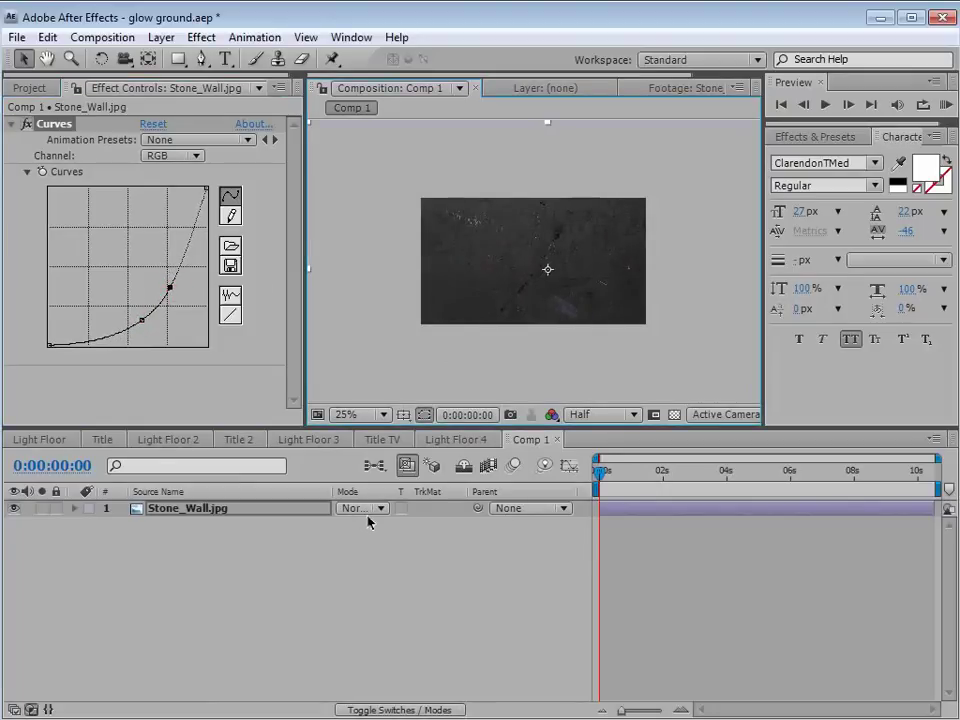
# Make the Stone_Wall.jpg layer 3D and shift it slightly to the left in the frame
pyautogui.press('F4')
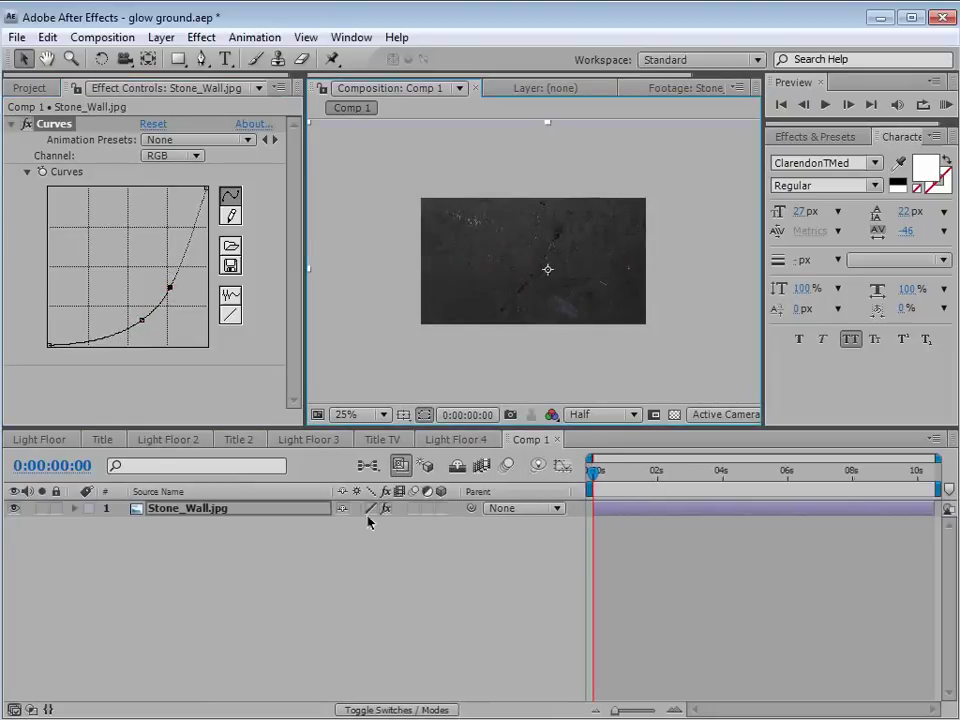
pyautogui.click(441, 509)
pyautogui.moveTo(590, 319); pyautogui.dragTo(546, 311)
pyautogui.press('.')
pyautogui.press('.')
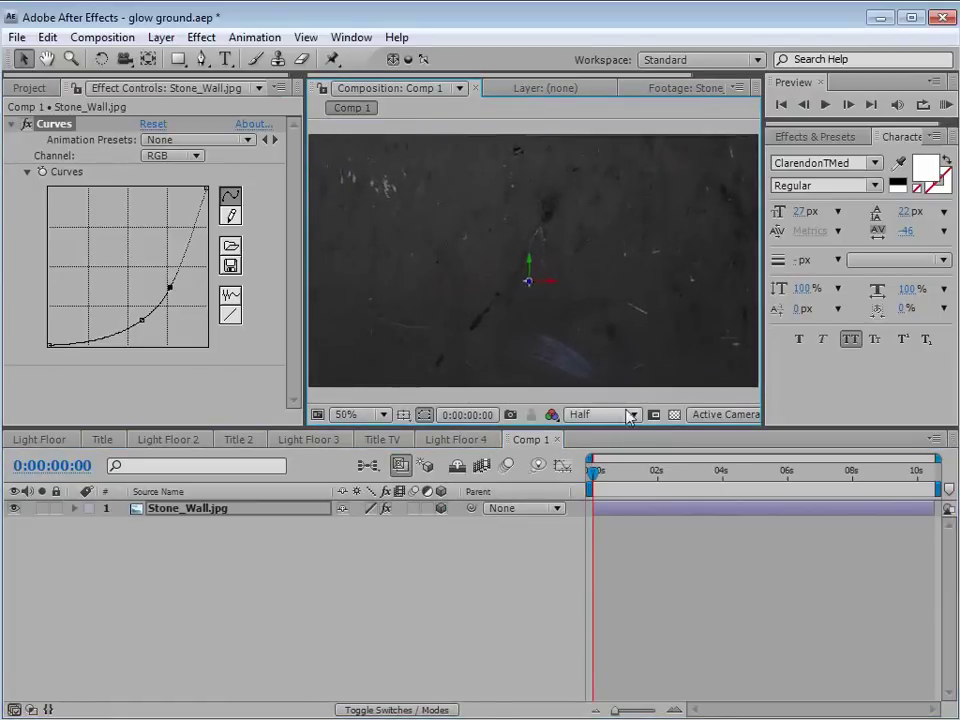
# Rotate the Stone_Wall.jpg layer to an X orientation of 270° and lower it to form a floor
pyautogui.click(194, 515)
pyautogui.press('r')
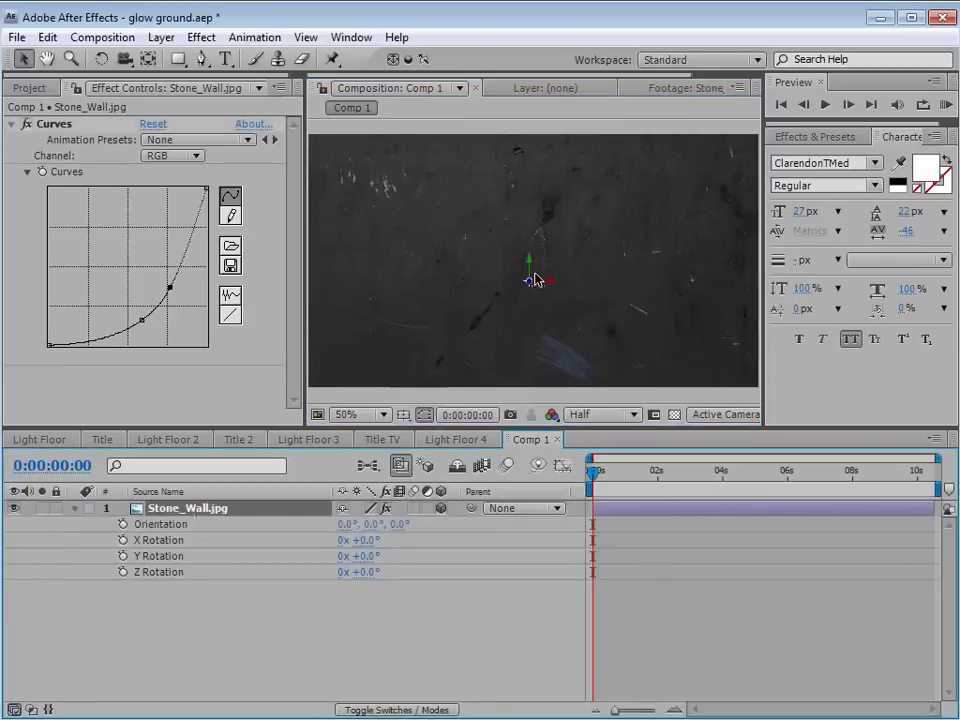
pyautogui.press('w')
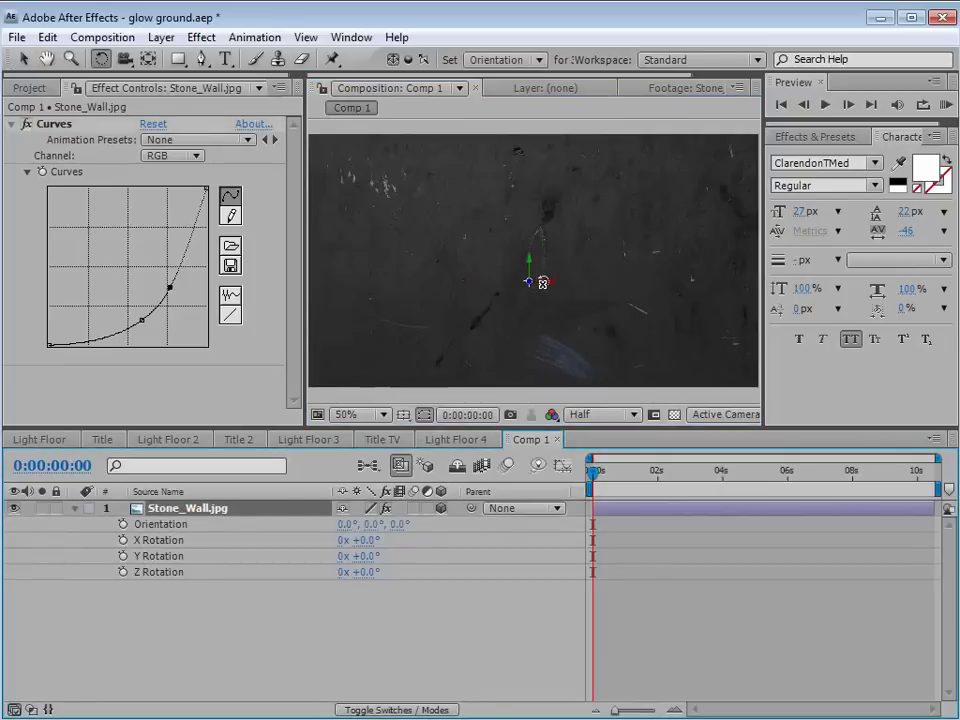
pyautogui.moveTo(407, 211); pyautogui.dragTo(408, 196)
pyautogui.moveTo(542, 256); pyautogui.dragTo(526, 325)
pyautogui.press('v')
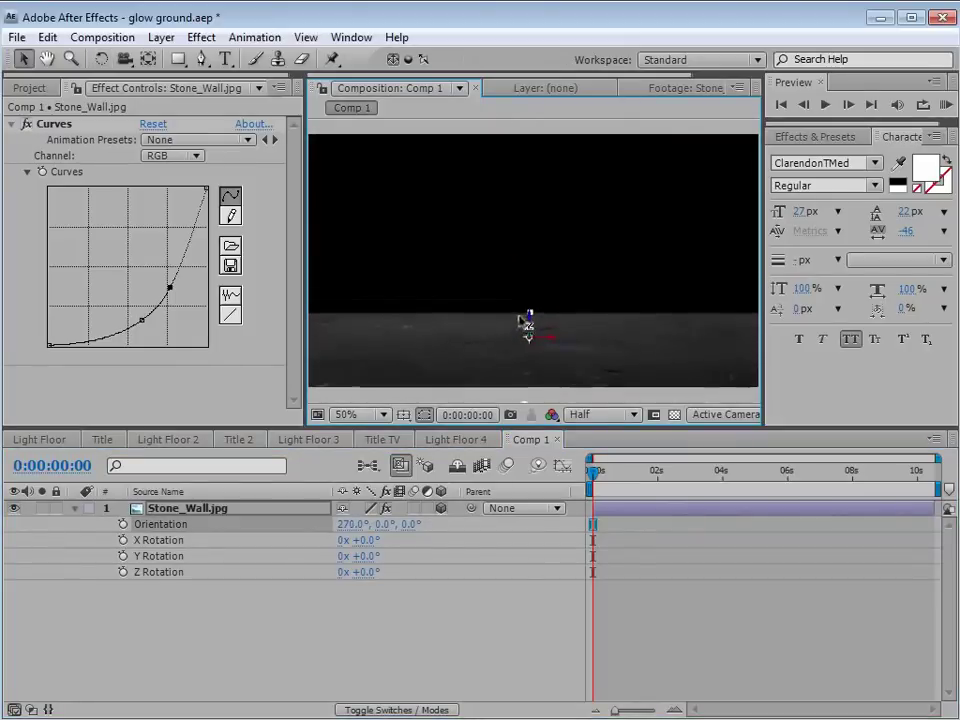
# Add a new camera to Comp 1 using the 24mm lens preset
pyautogui.click(158, 37)
pyautogui.moveTo(400, 59)
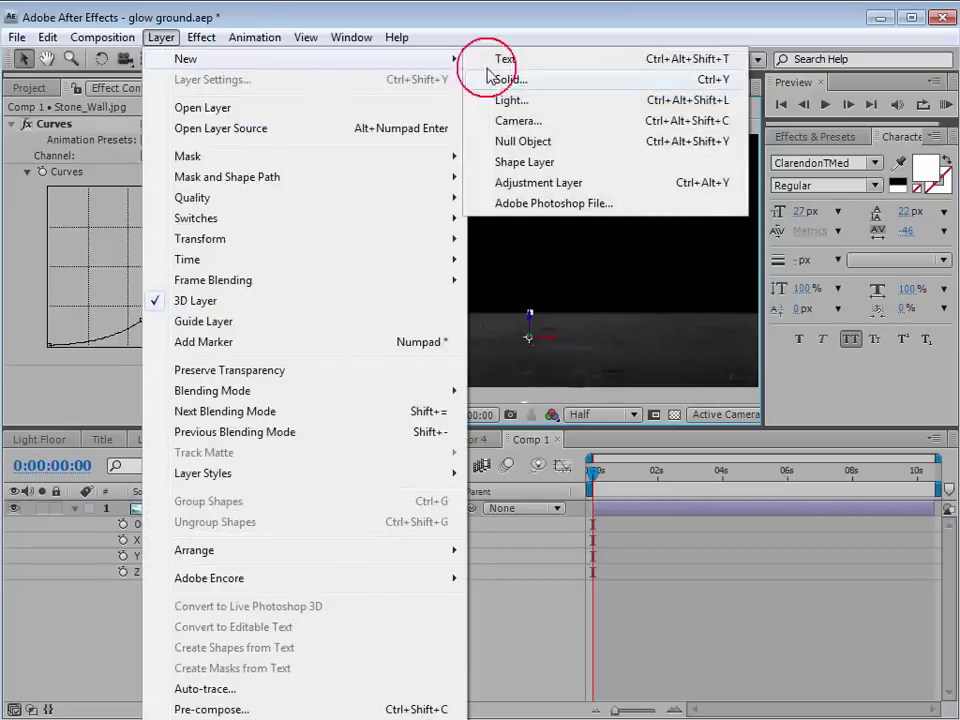
pyautogui.click(538, 123)
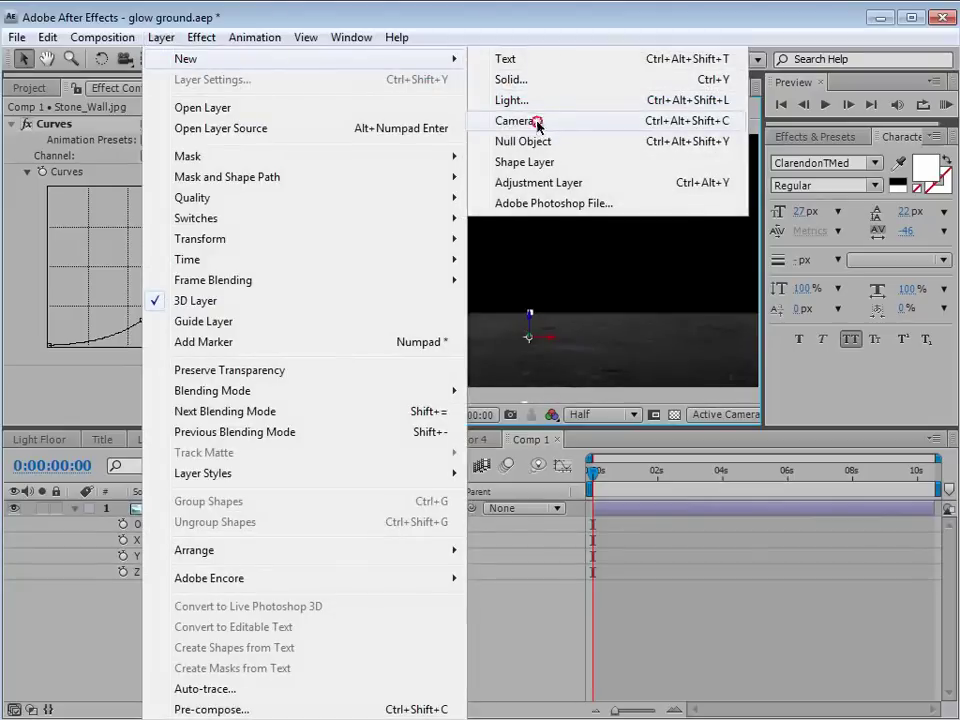
pyautogui.click(400, 99)
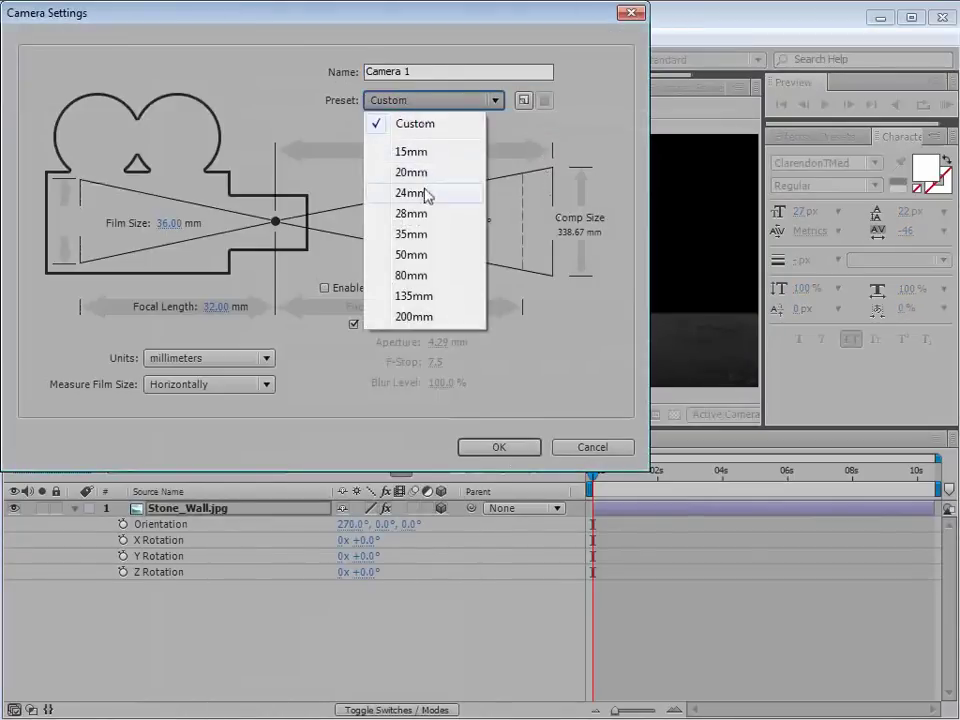
pyautogui.click(427, 195)
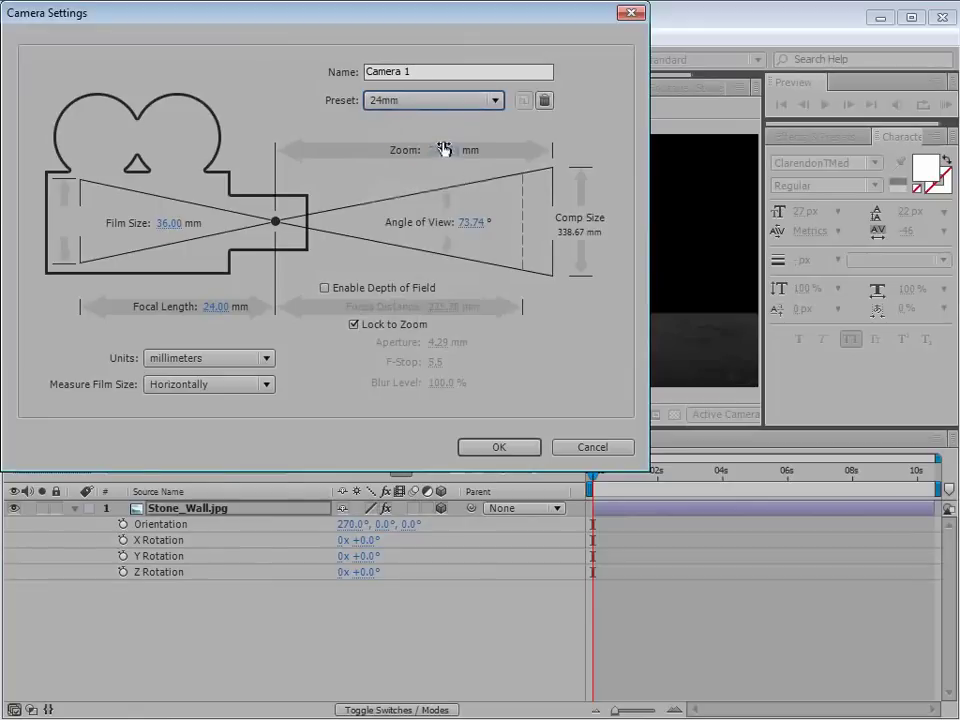
pyautogui.click(494, 448)
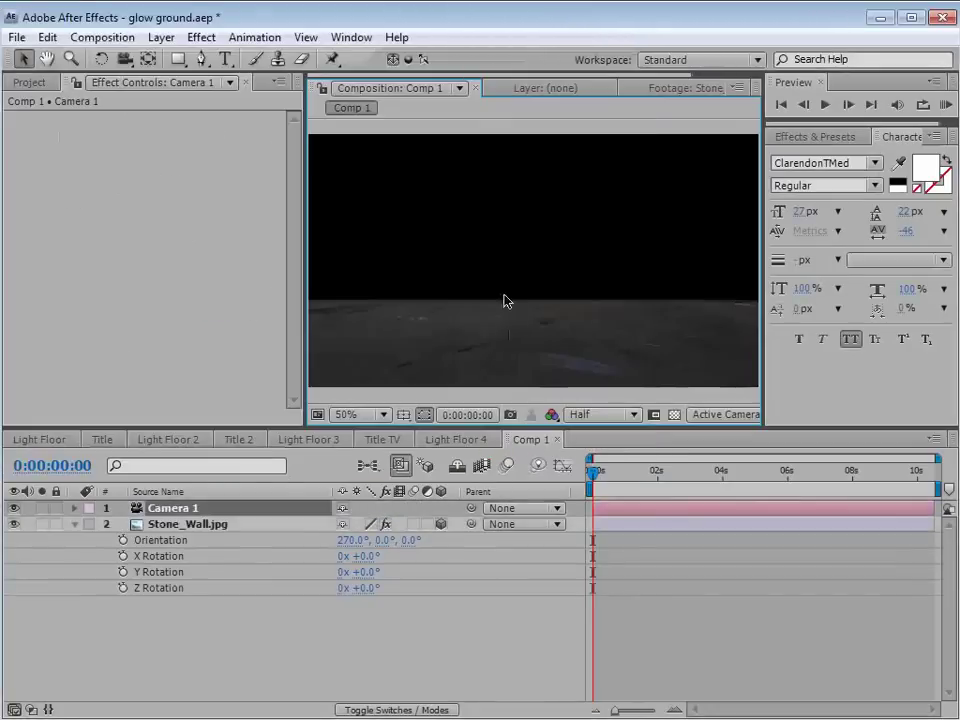
# Orbit Camera 1 so the stone floor is seen from a raised, angled viewpoint with a corner in the distance
pyautogui.click(392, 313)
pyautogui.click(180, 509)
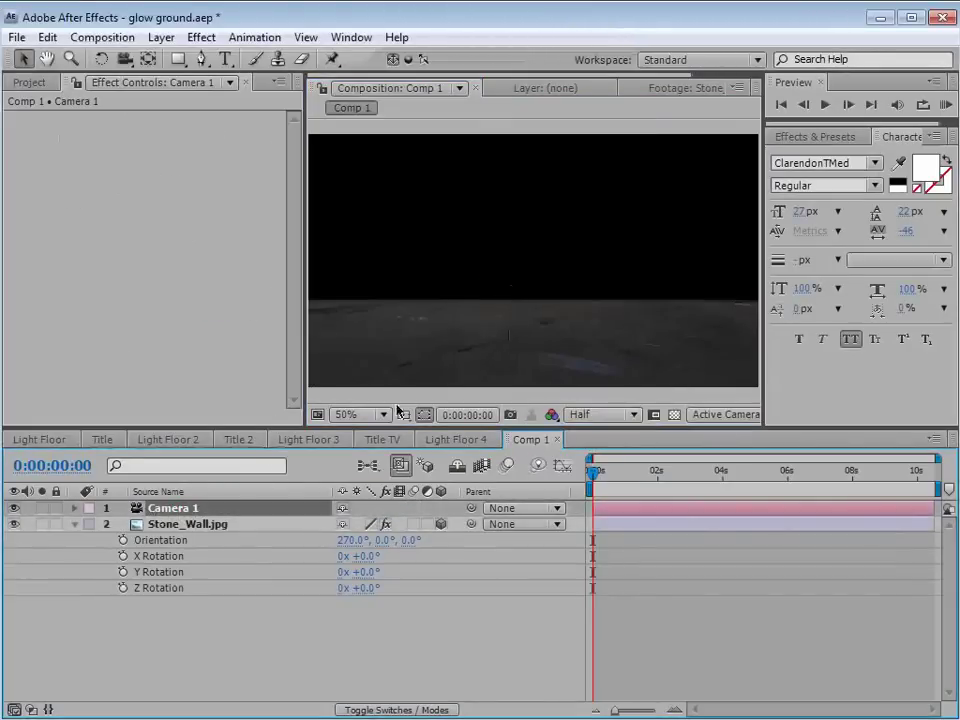
pyautogui.press('c')
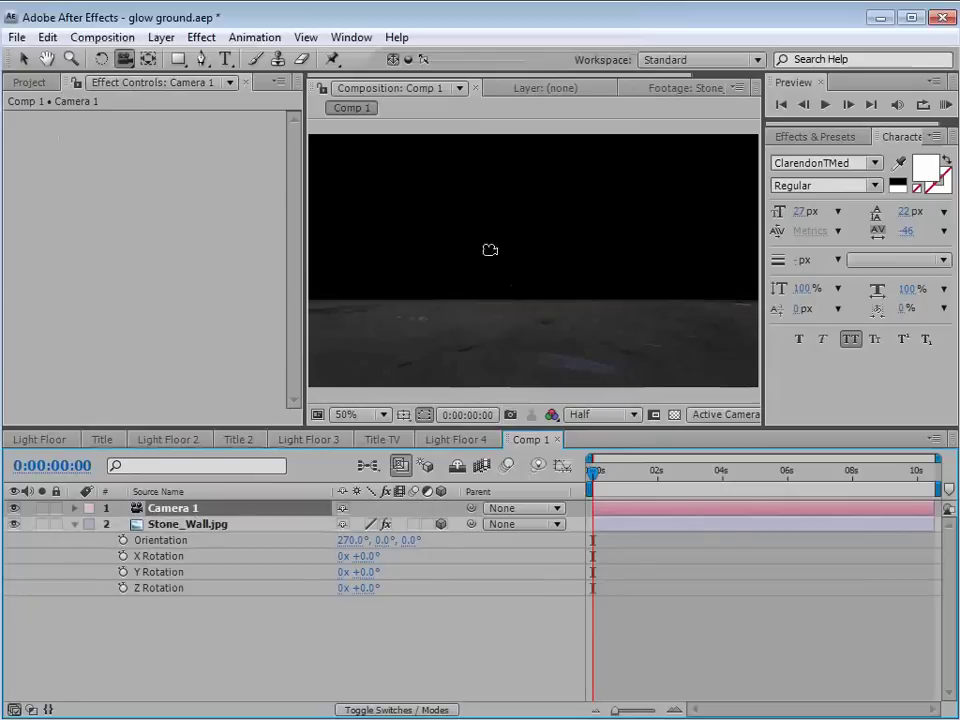
pyautogui.moveTo(622, 303); pyautogui.dragTo(561, 317)
pyautogui.press('v')
pyautogui.click(558, 310)
pyautogui.click(28, 92)
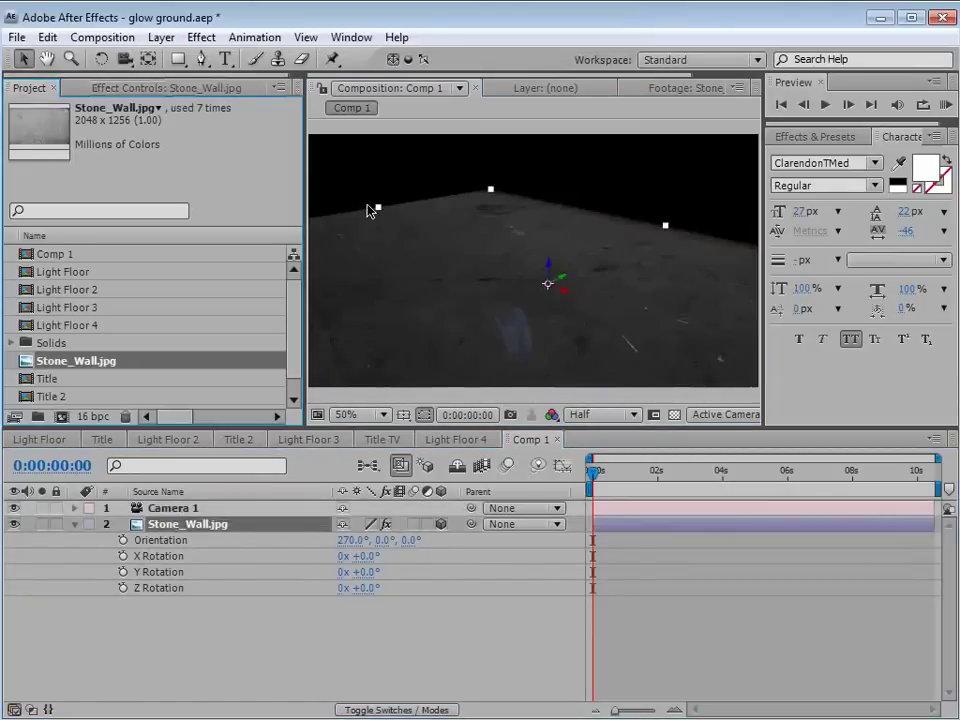
# Add the text SONY in Comp 1, enlarge it and place it at the center of the frame
pyautogui.click(226, 68)
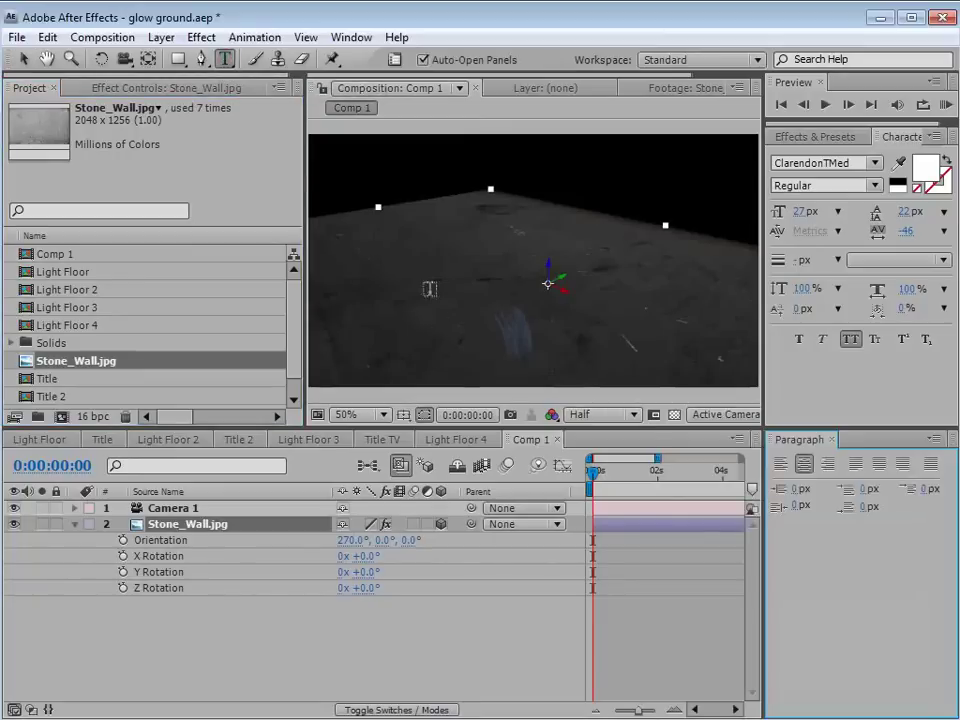
pyautogui.click(417, 274)
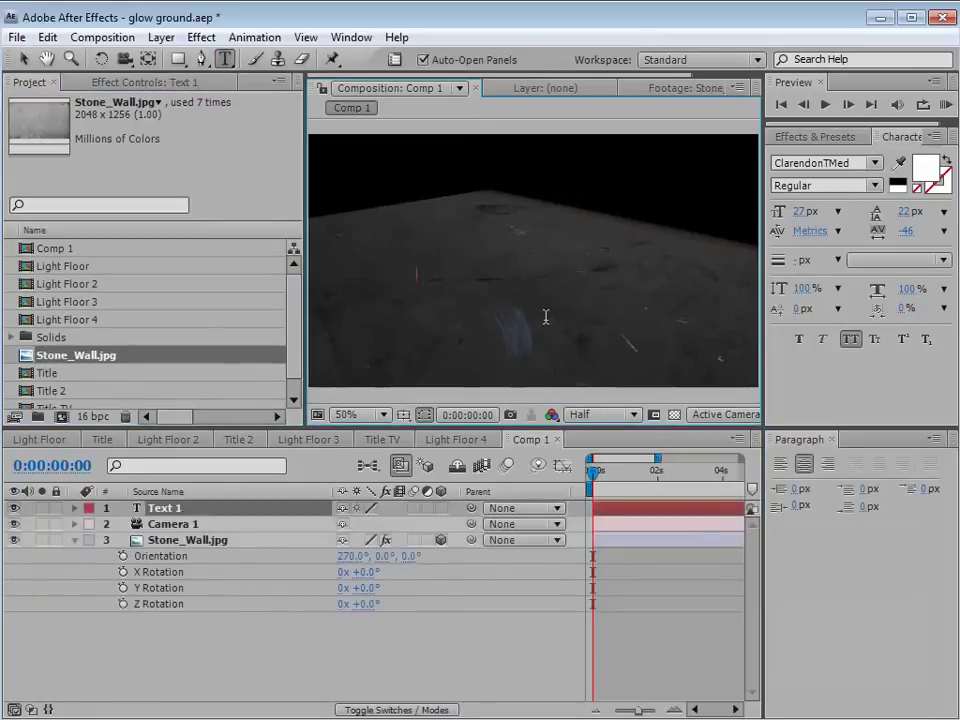
pyautogui.write('SONY')
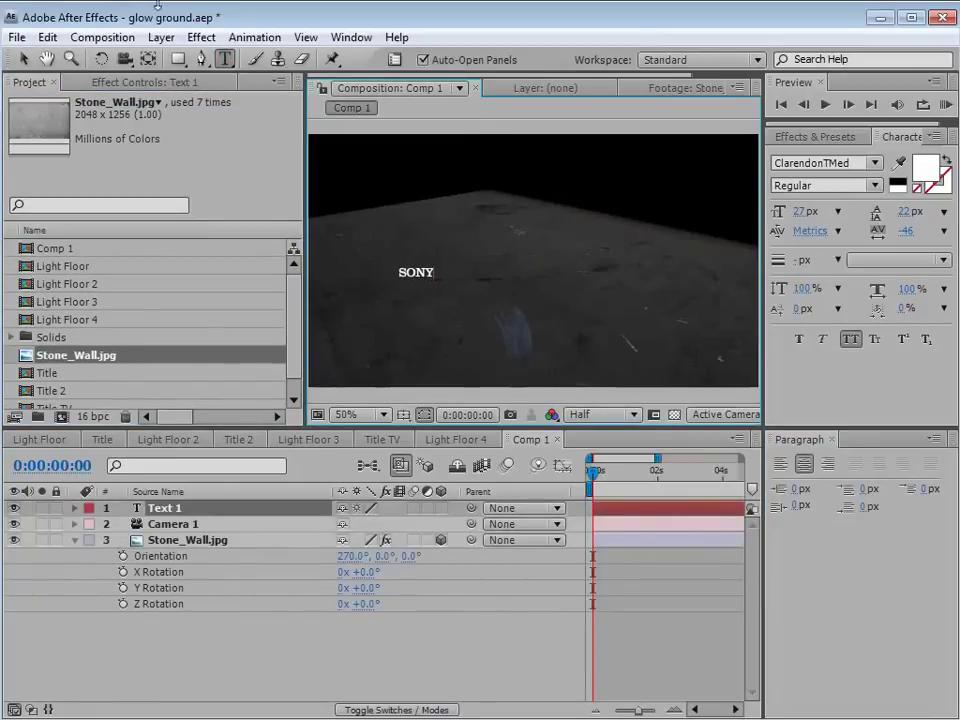
pyautogui.click(25, 58)
pyautogui.moveTo(433, 266); pyautogui.dragTo(542, 264)
pyautogui.press("'")
pyautogui.press("'")
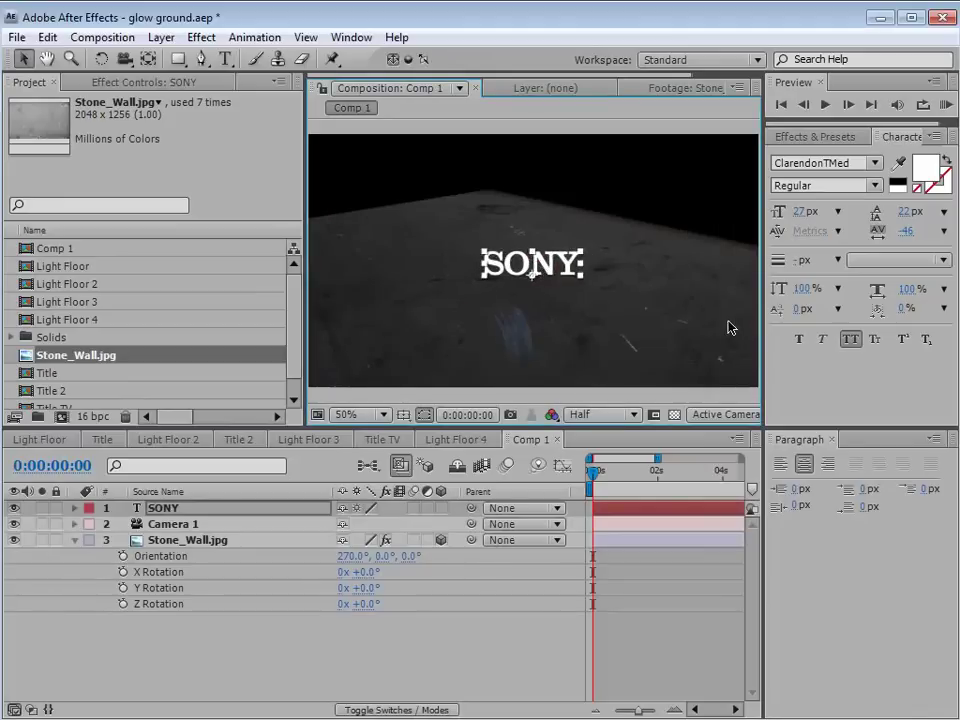
# Set the tracking of the SONY text to 90
pyautogui.doubleClick(578, 276)
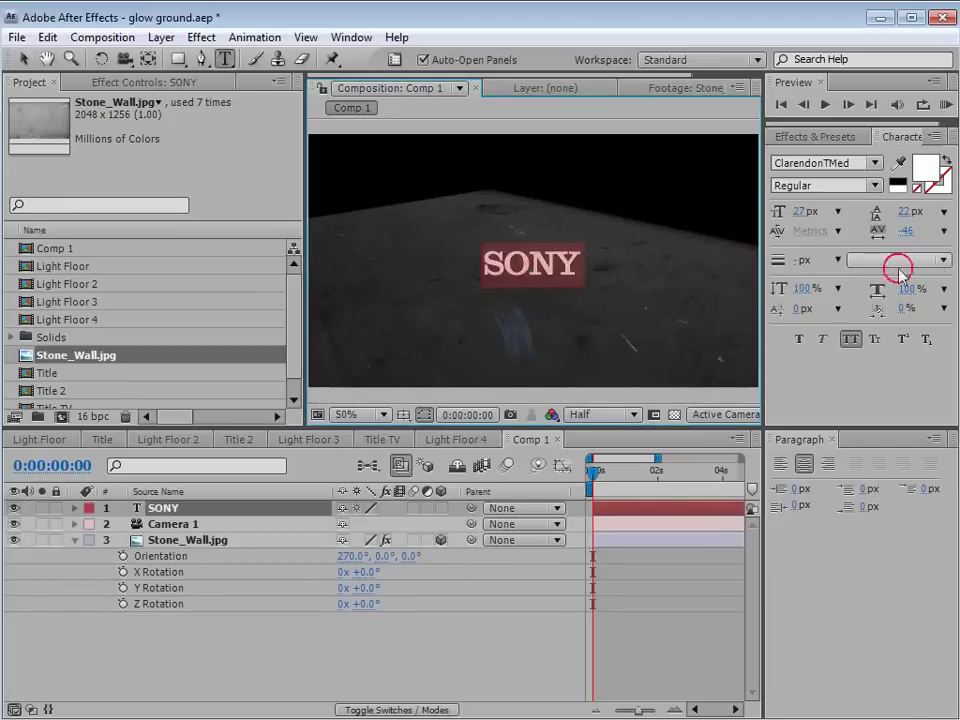
pyautogui.click(900, 231)
pyautogui.write('0')
pyautogui.press('Return')
pyautogui.write('90')
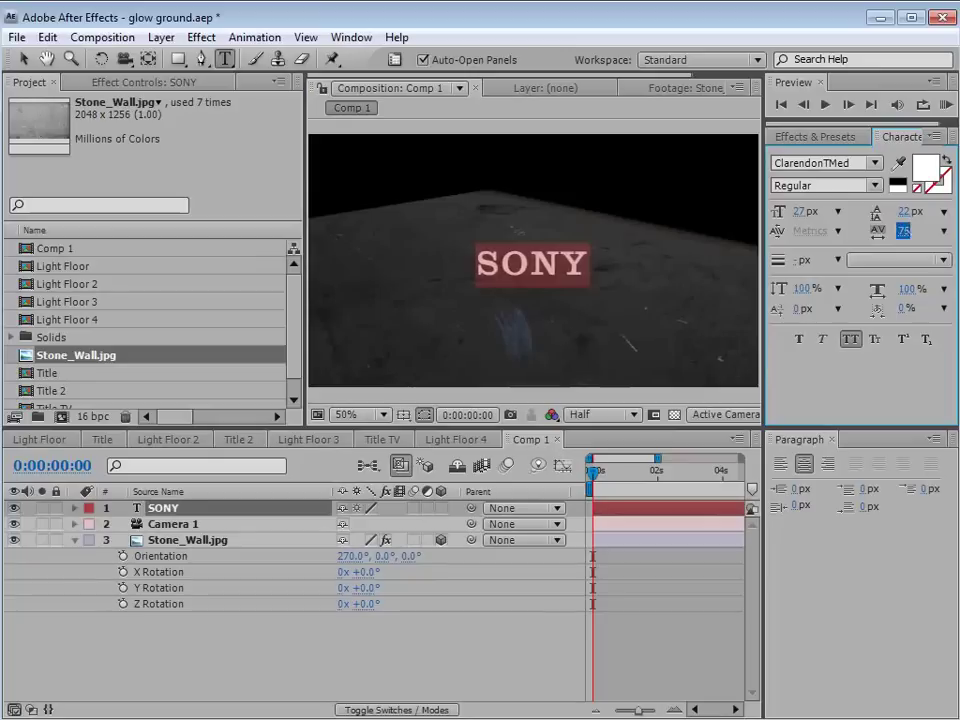
pyautogui.click(24, 59)
pyautogui.press('.')
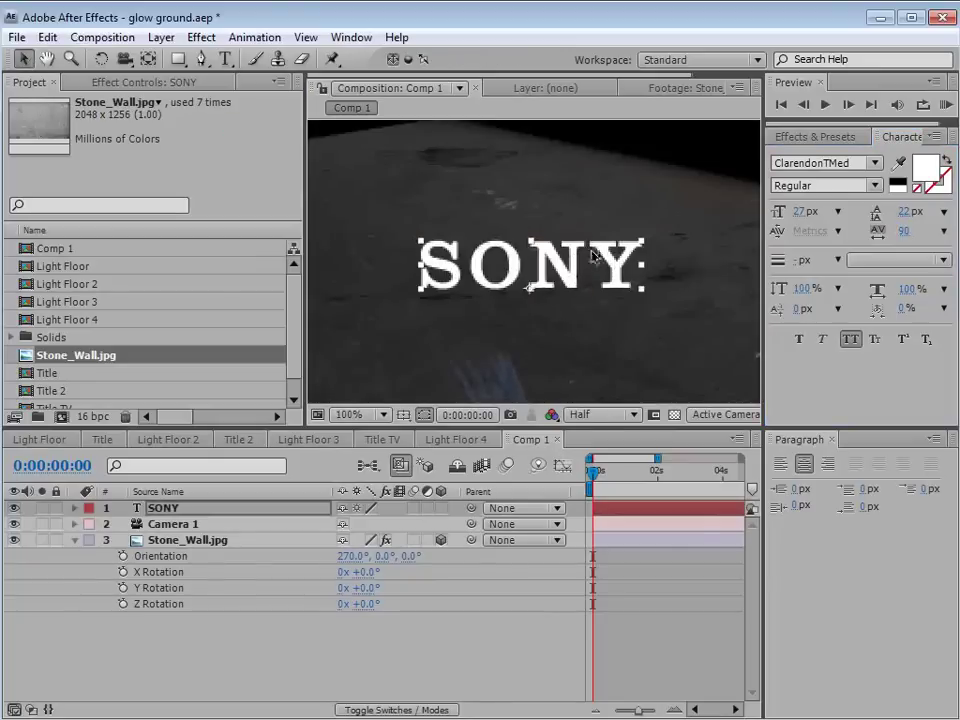
pyautogui.click(618, 570)
pyautogui.scroll(-1, 542, 322)
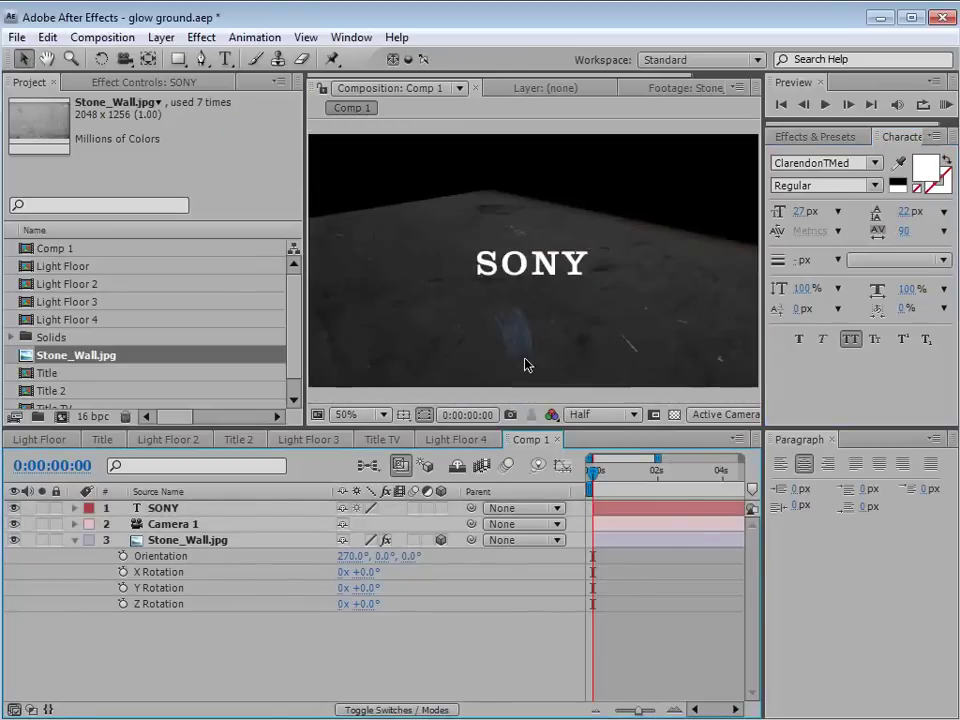
# Pre-compose the SONY text layer into a new composition named Title
pyautogui.click(157, 511)
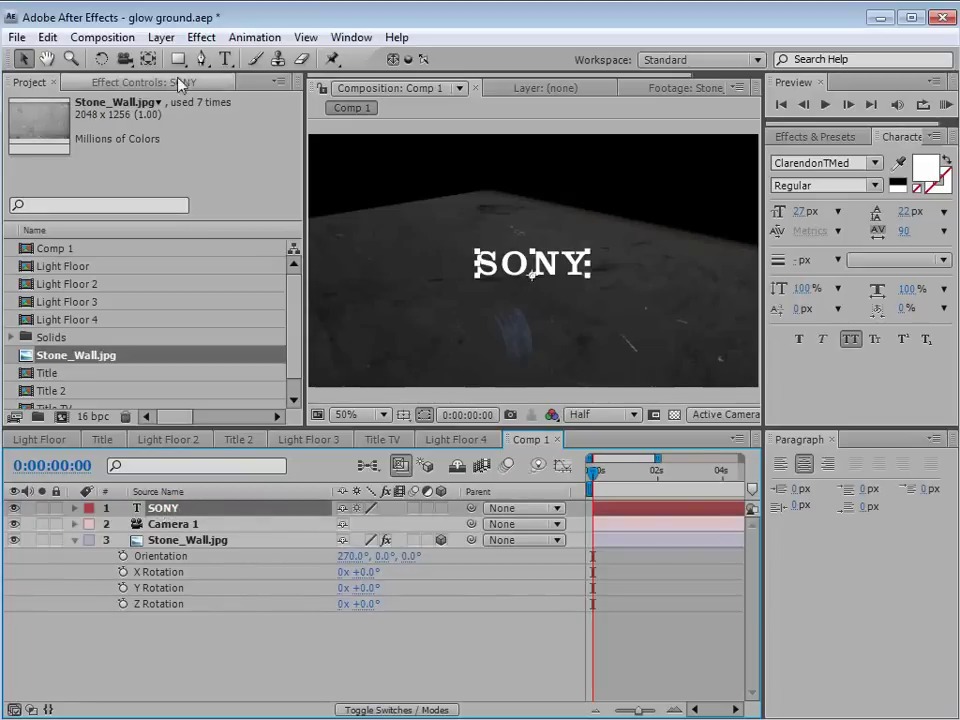
pyautogui.click(160, 37)
pyautogui.click(210, 710)
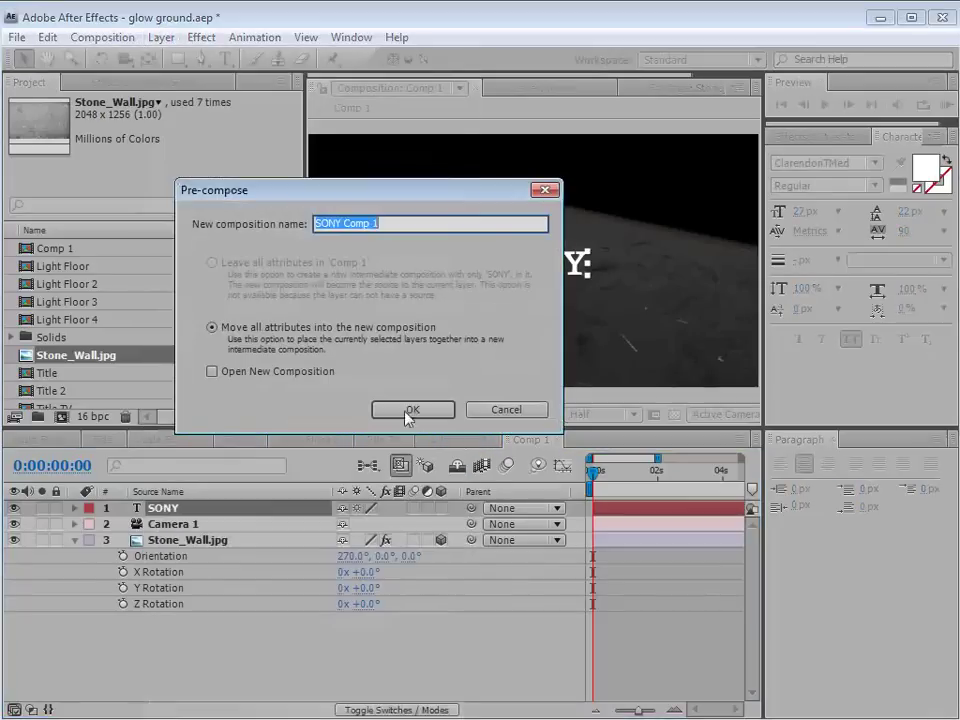
pyautogui.write('Title')
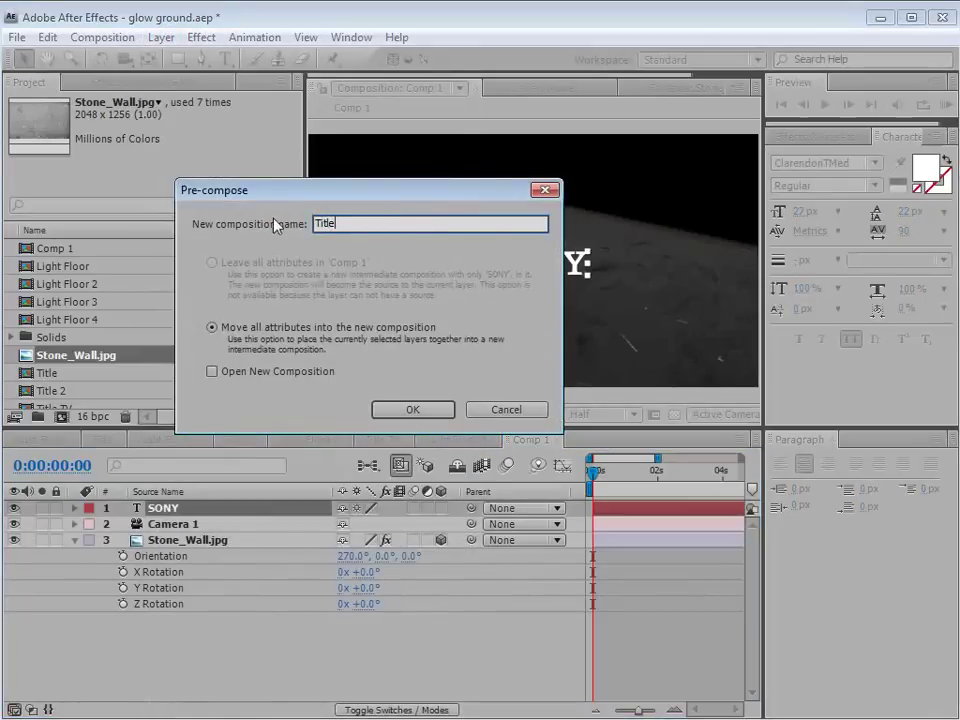
pyautogui.moveTo(300, 189); pyautogui.dragTo(315, 209)
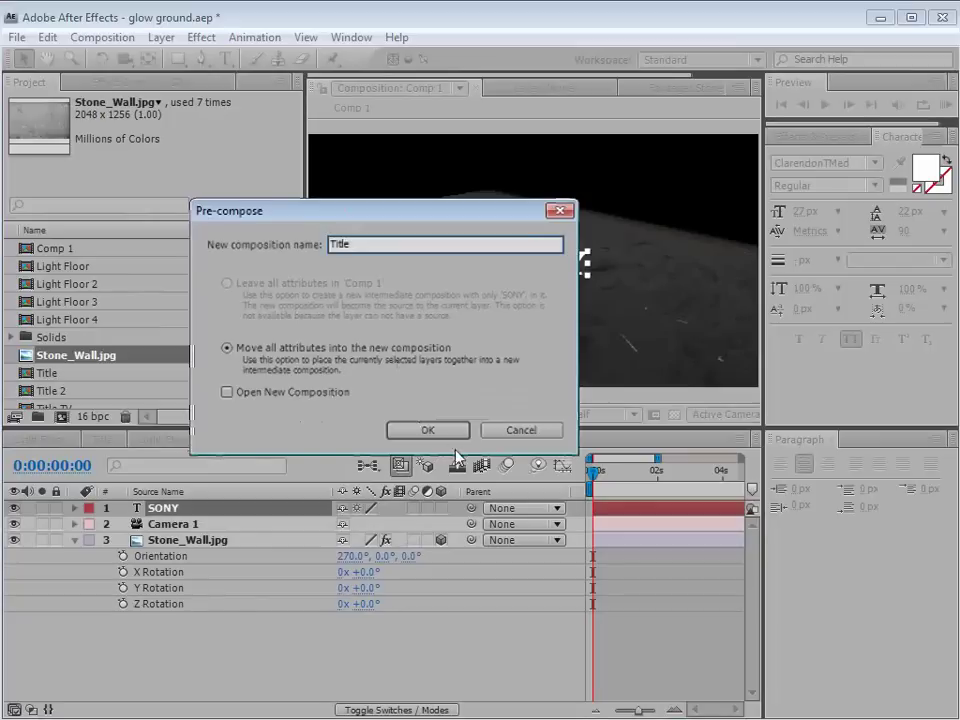
pyautogui.click(422, 430)
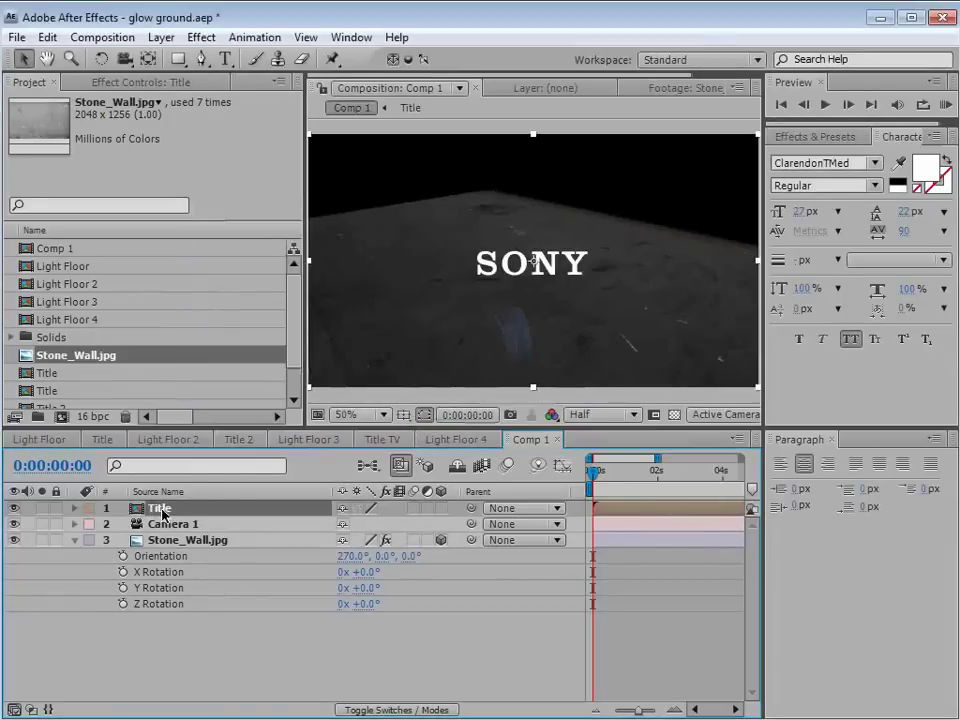
# Open the nested Title composition from the Comp 1 timeline
pyautogui.doubleClick(137, 510)
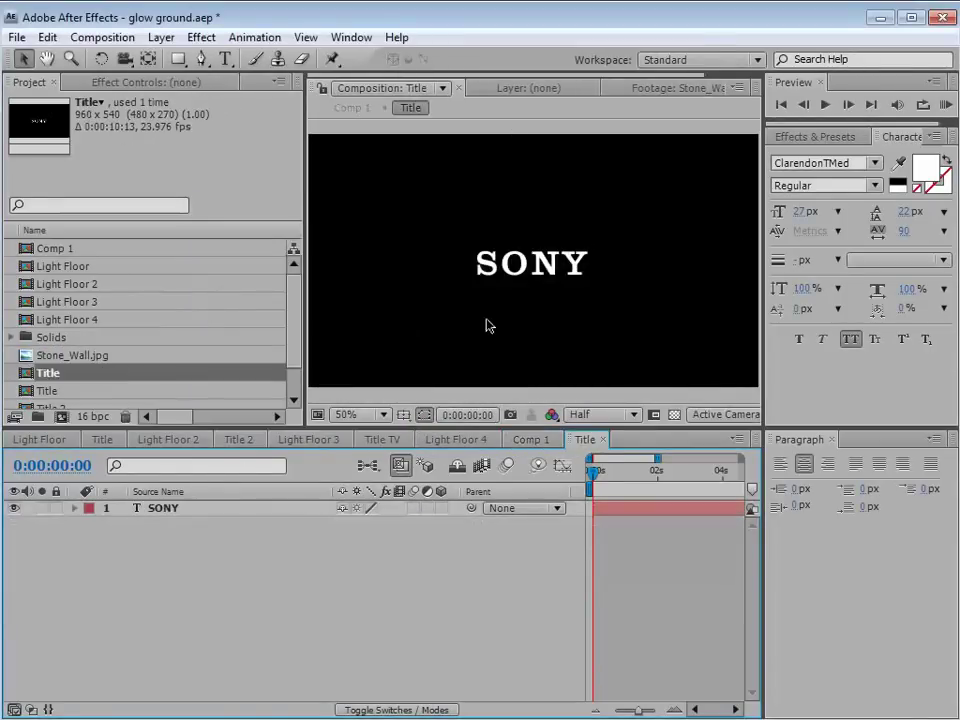
pyautogui.click(493, 264)
pyautogui.click(485, 330)
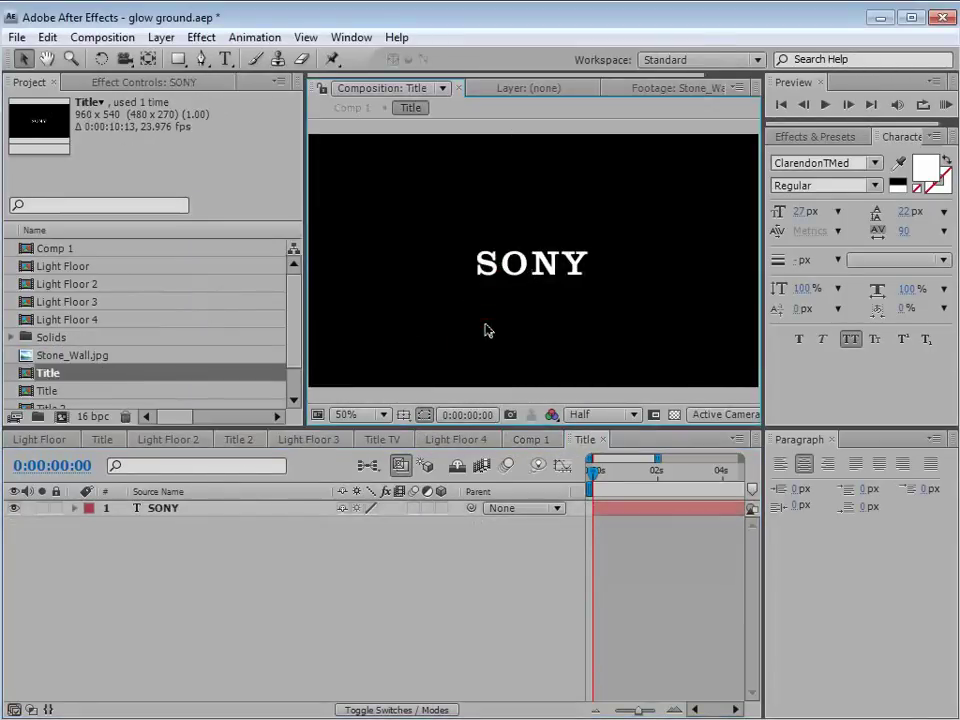
# Compare Comp 1 with the Title composition and scrub the Light Floor 3 reference movie in the media player
pyautogui.click(530, 440)
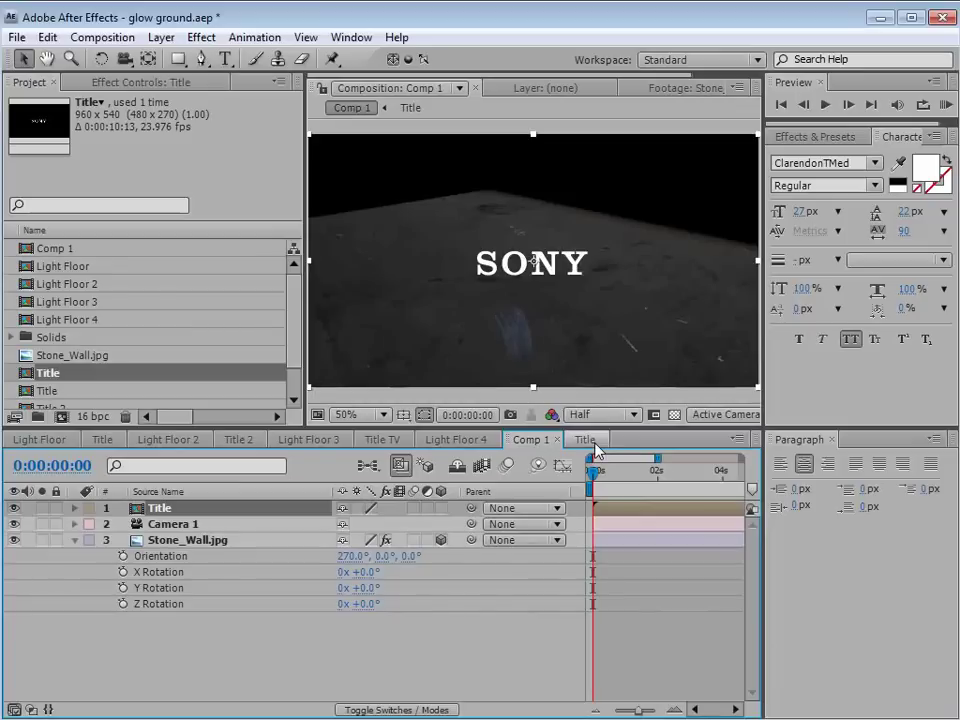
pyautogui.click(588, 443)
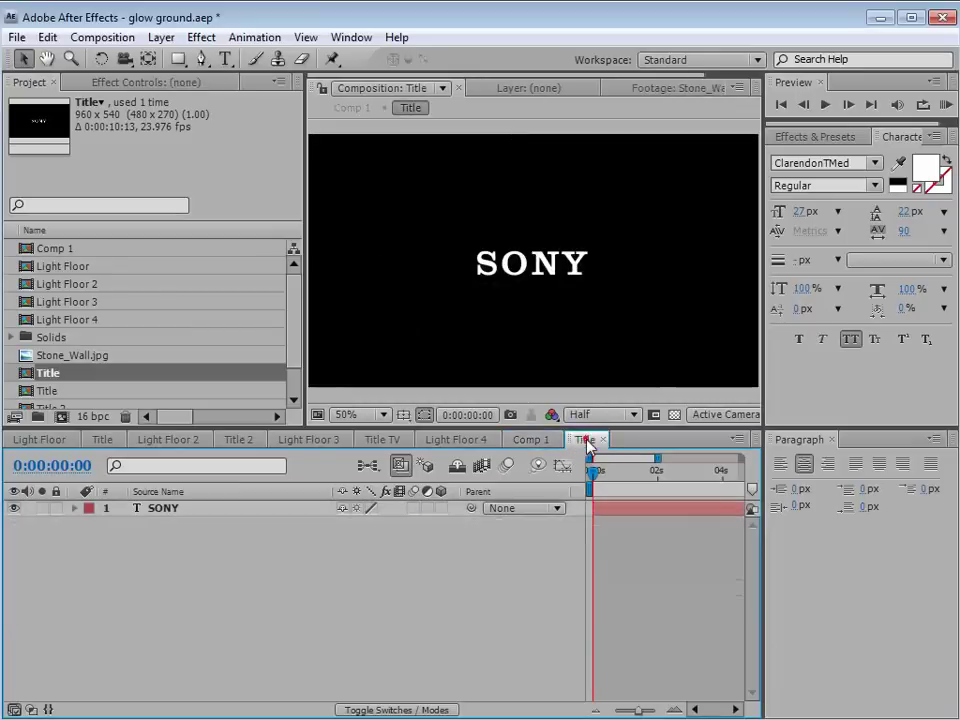
pyautogui.hotkey('alt', 'Tab')
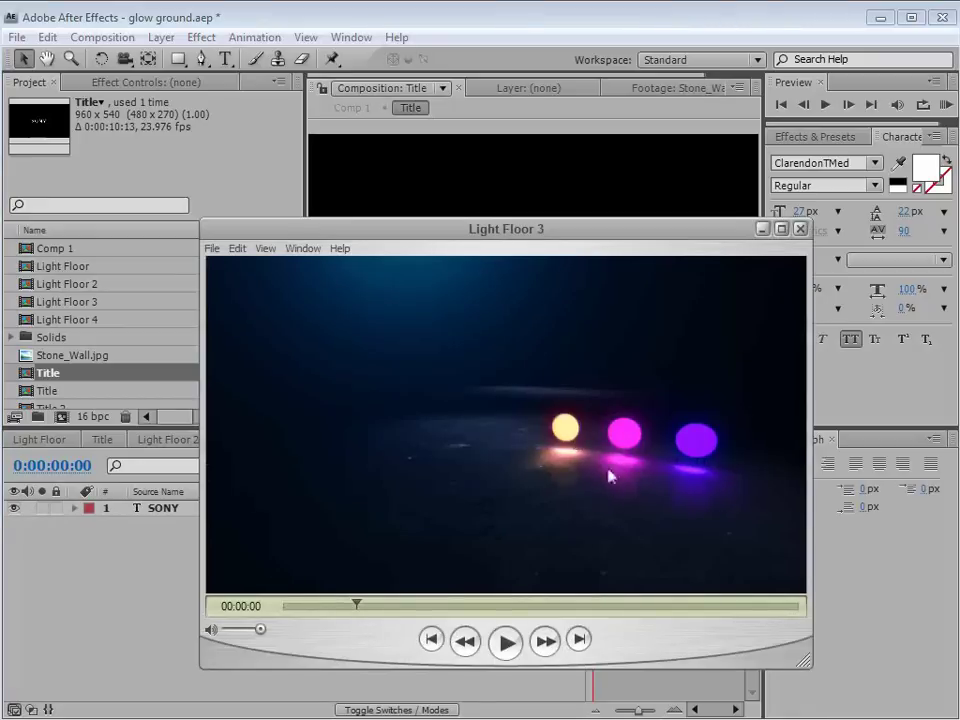
pyautogui.moveTo(362, 610); pyautogui.dragTo(422, 617)
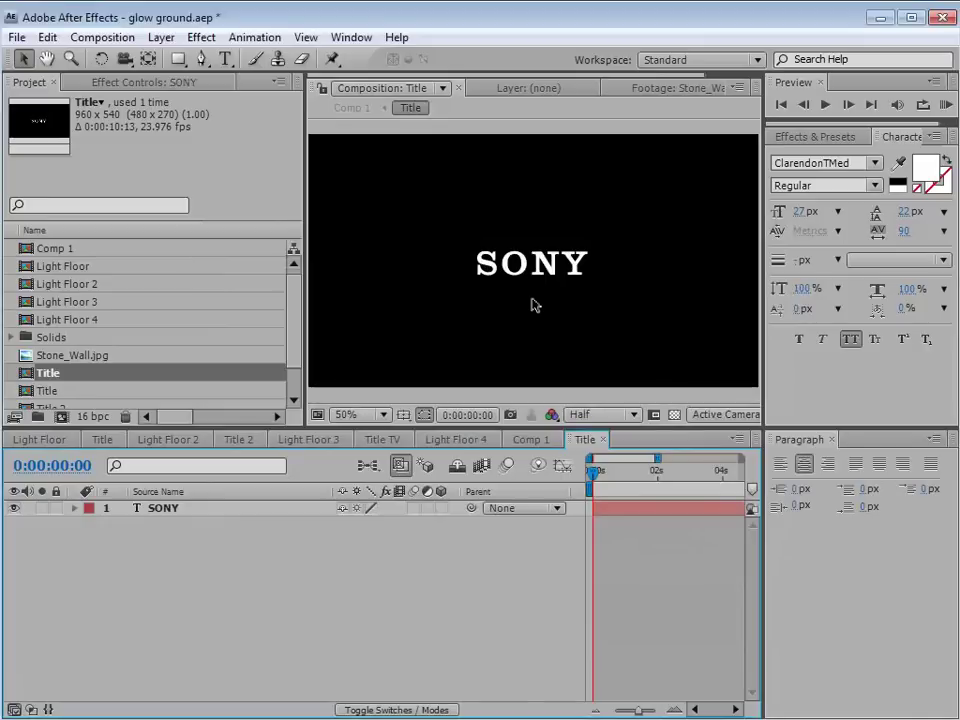
# Create a 960 x 540 px solid in the Title composition with the magenta-red color C3006E
pyautogui.click(163, 38)
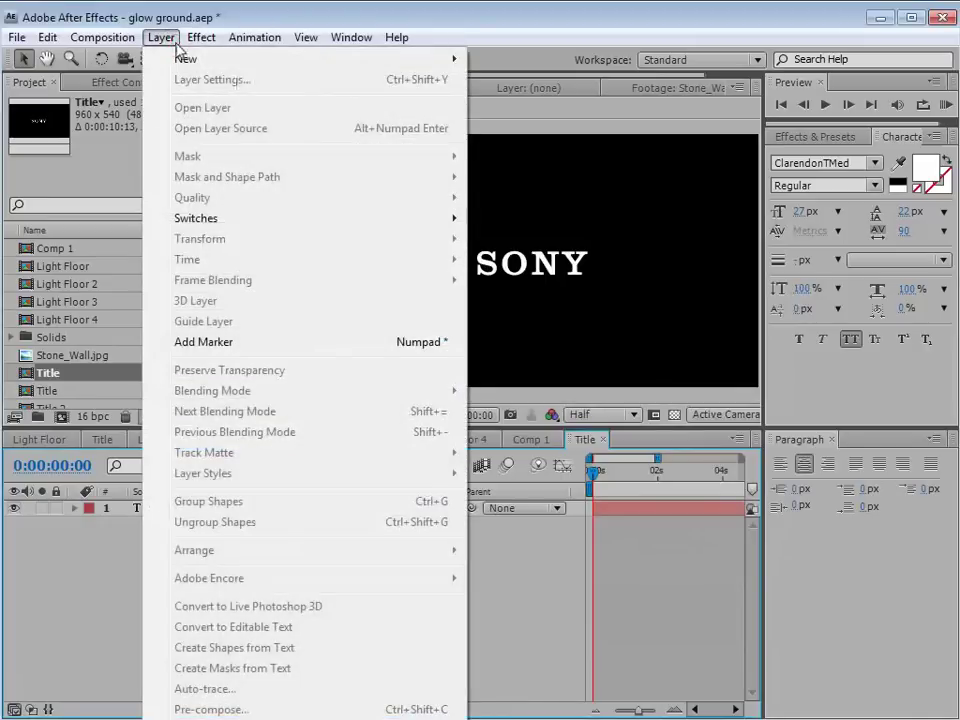
pyautogui.moveTo(151, 58)
pyautogui.click(510, 80)
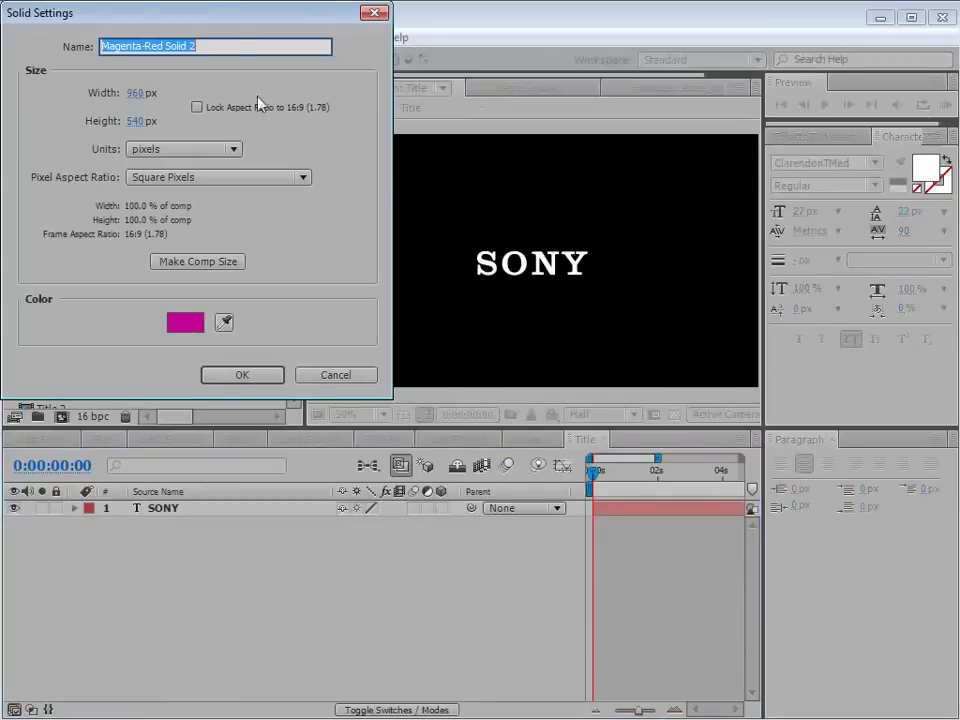
pyautogui.click(302, 378)
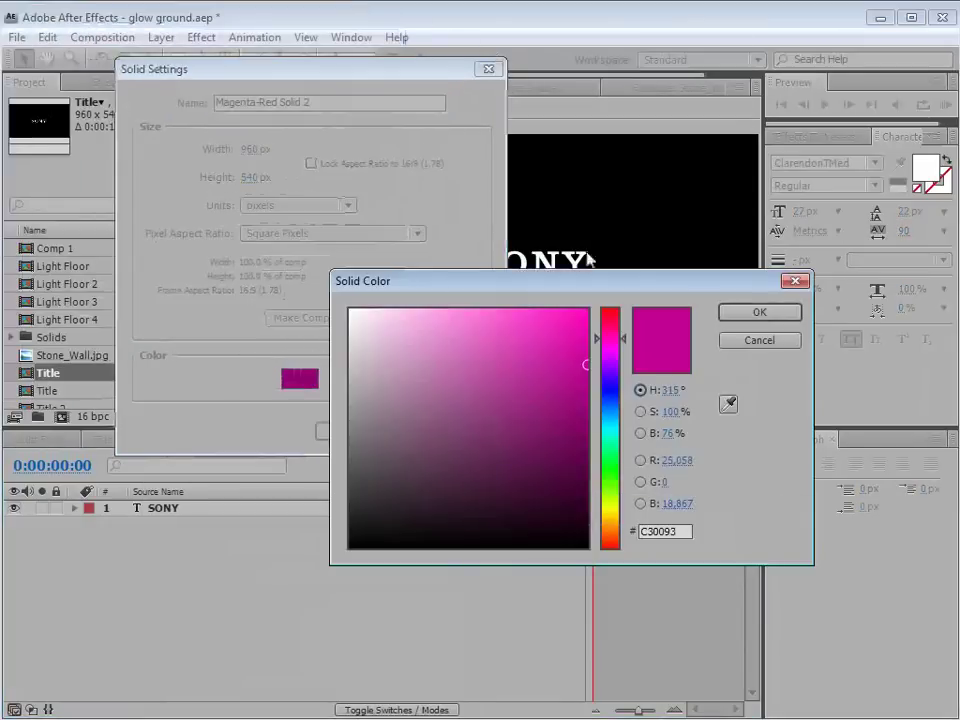
pyautogui.moveTo(612, 341); pyautogui.dragTo(611, 333)
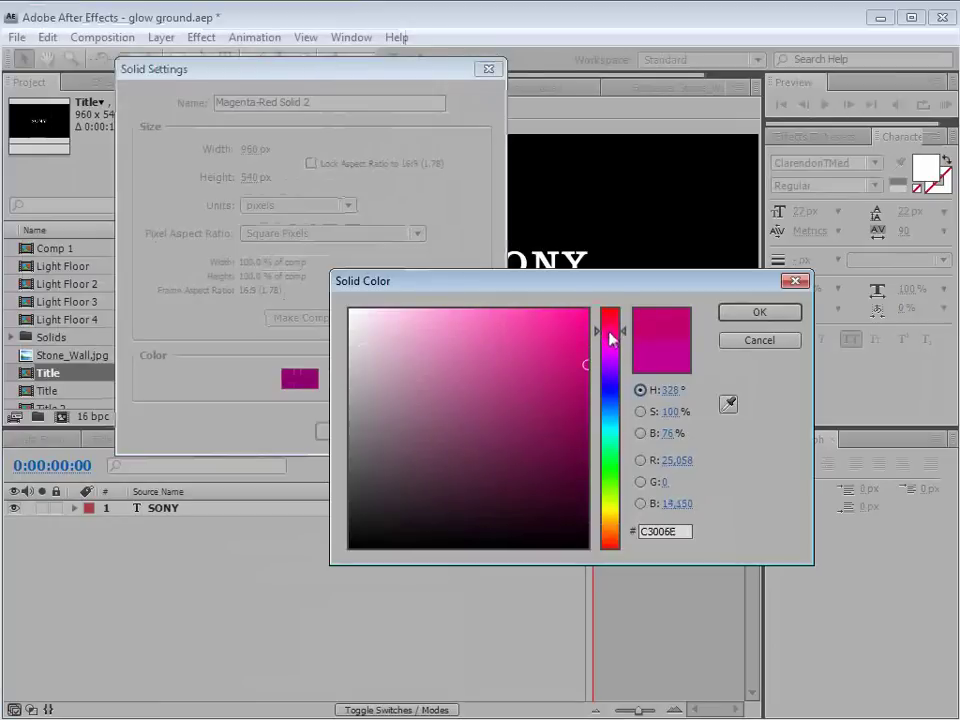
pyautogui.click(750, 315)
pyautogui.click(356, 430)
# Draw a small circular mask on the magenta-red solid with the Ellipse tool and place the circle beside the S of SONY
pyautogui.click(178, 59)
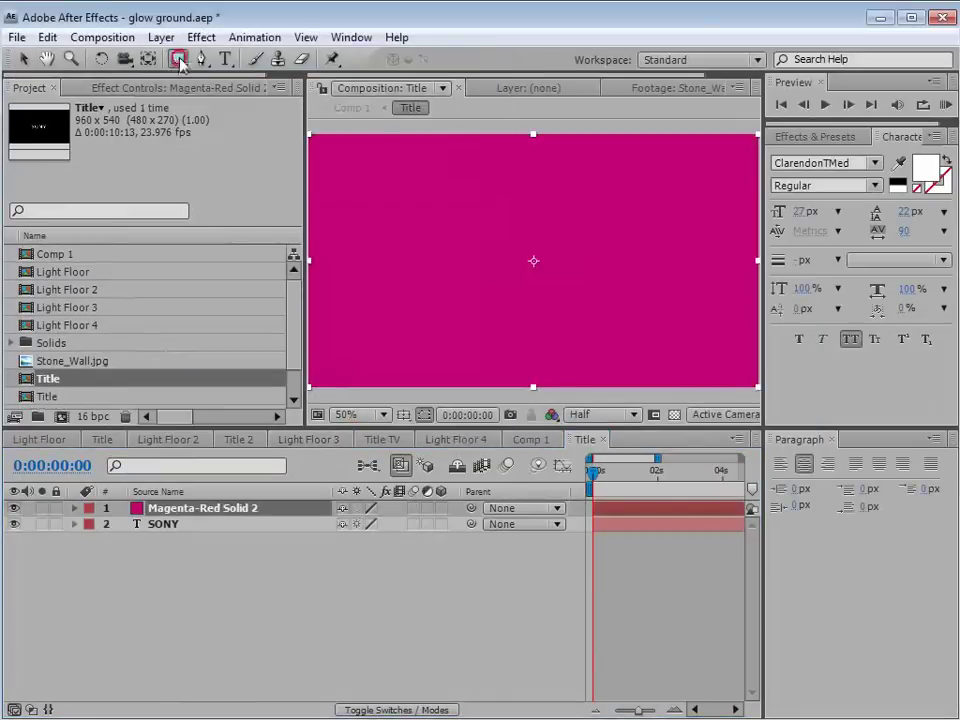
pyautogui.click(268, 101)
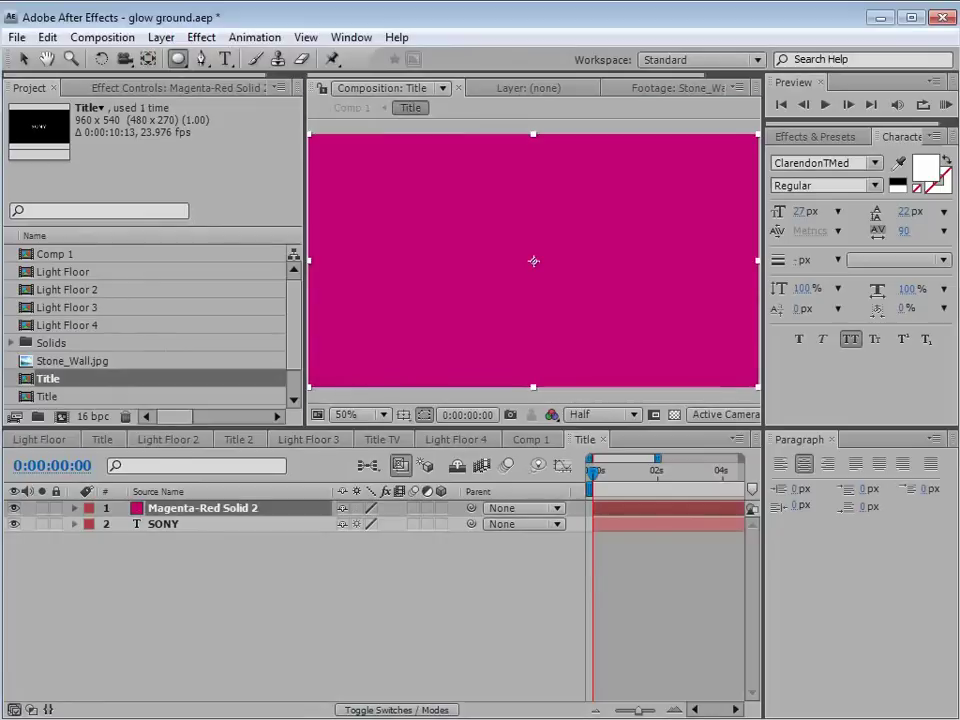
pyautogui.moveTo(533, 258)
pyautogui.mouseDown()
pyautogui.moveTo(572, 315)
pyautogui.moveTo(547, 271)
pyautogui.moveTo(405, 260)
pyautogui.mouseUp()
pyautogui.press('.')
pyautogui.press('.')
pyautogui.press('v')
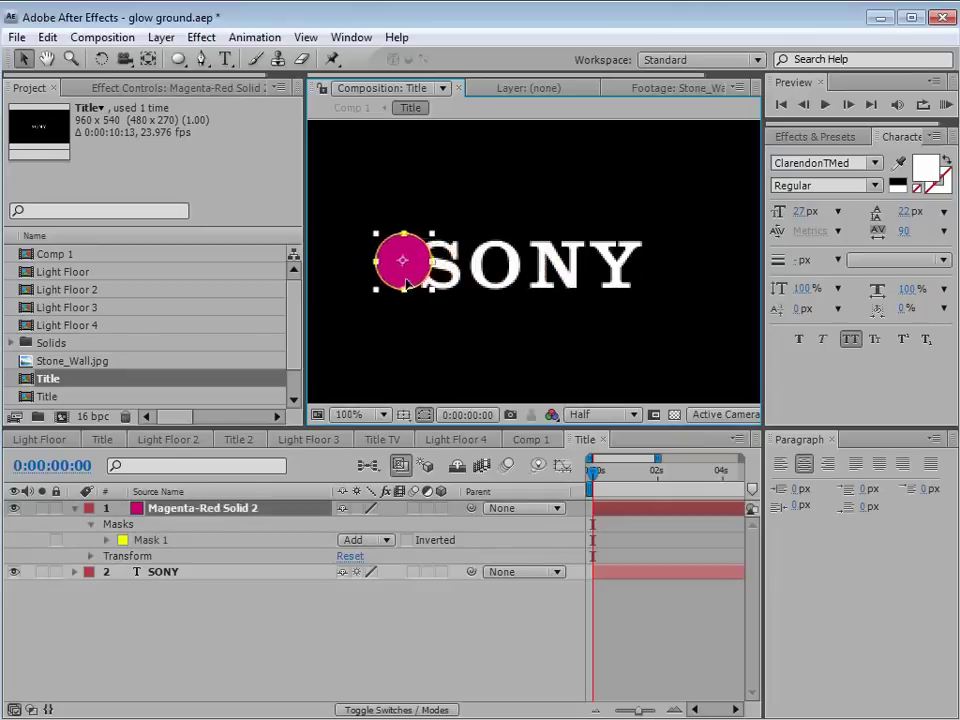
# Duplicate the magenta circle layer twice, placing one copy over the Y and one between the O and N of SONY
pyautogui.hotkey('ctrl', 'd')
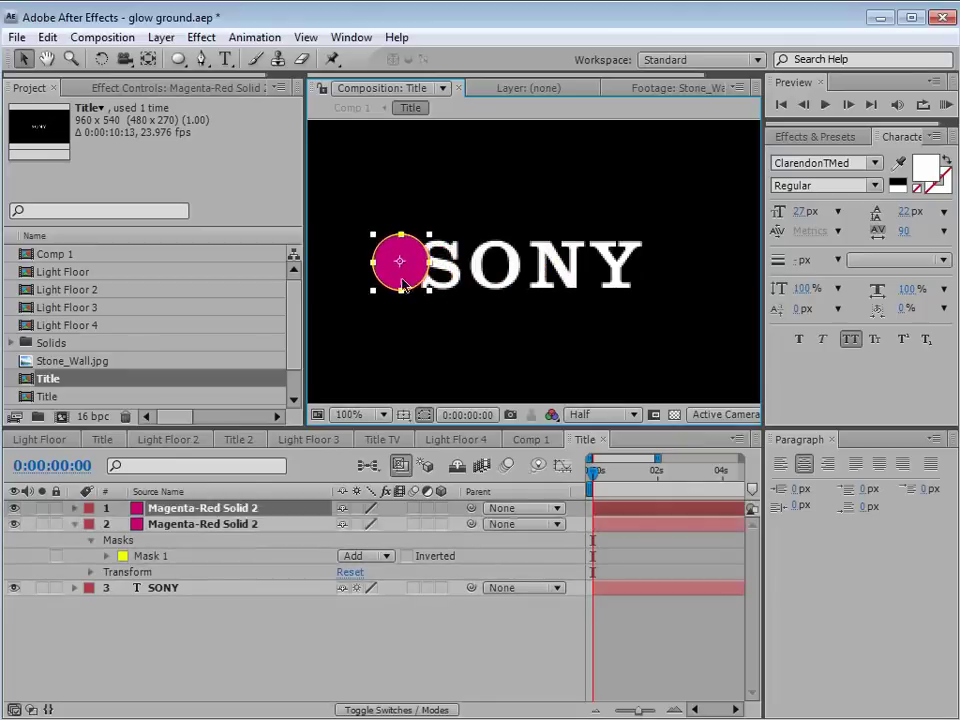
pyautogui.moveTo(403, 288); pyautogui.dragTo(614, 289)
pyautogui.hotkey('ctrl', 'd')
# Change the solid color of the middle circle to blue 008AC3 as a new solid
pyautogui.click(278, 522)
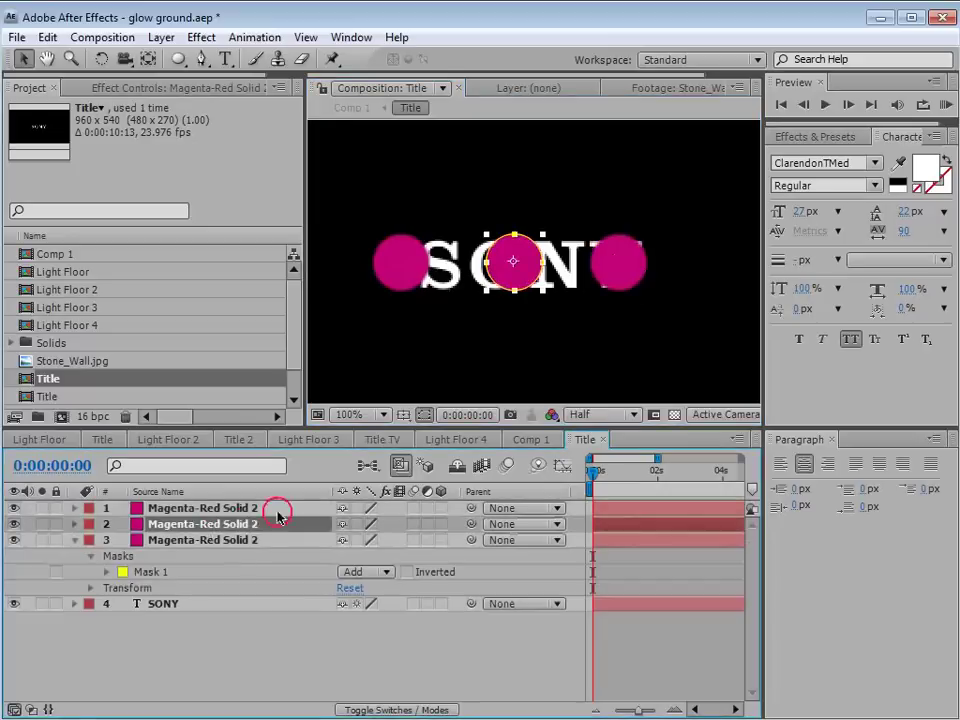
pyautogui.click(161, 37)
pyautogui.click(181, 79)
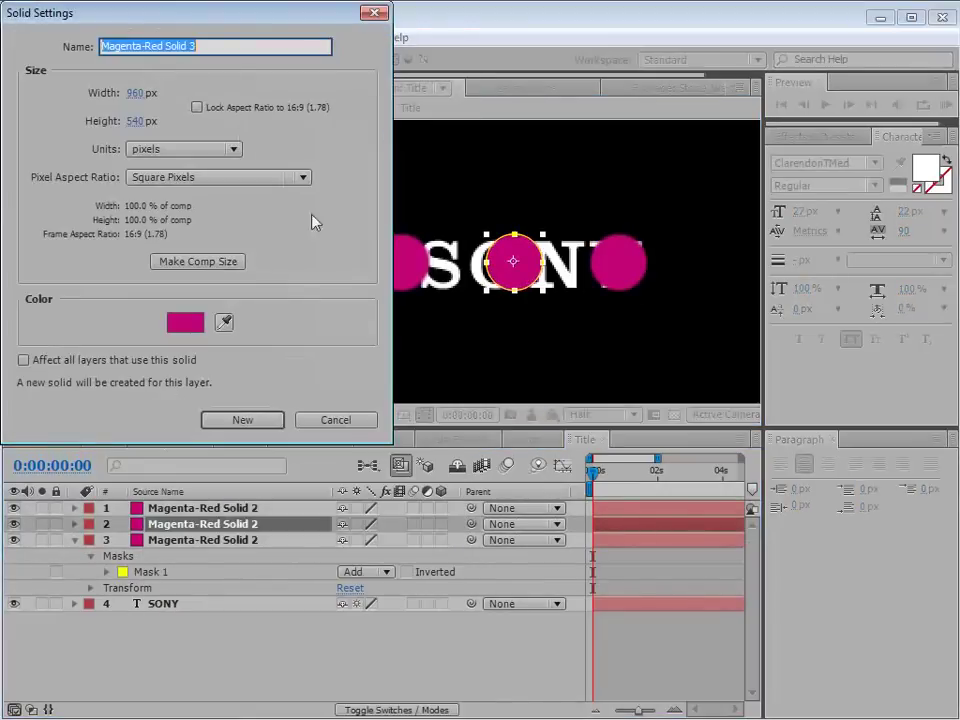
pyautogui.click(185, 322)
pyautogui.moveTo(609, 335); pyautogui.dragTo(609, 420)
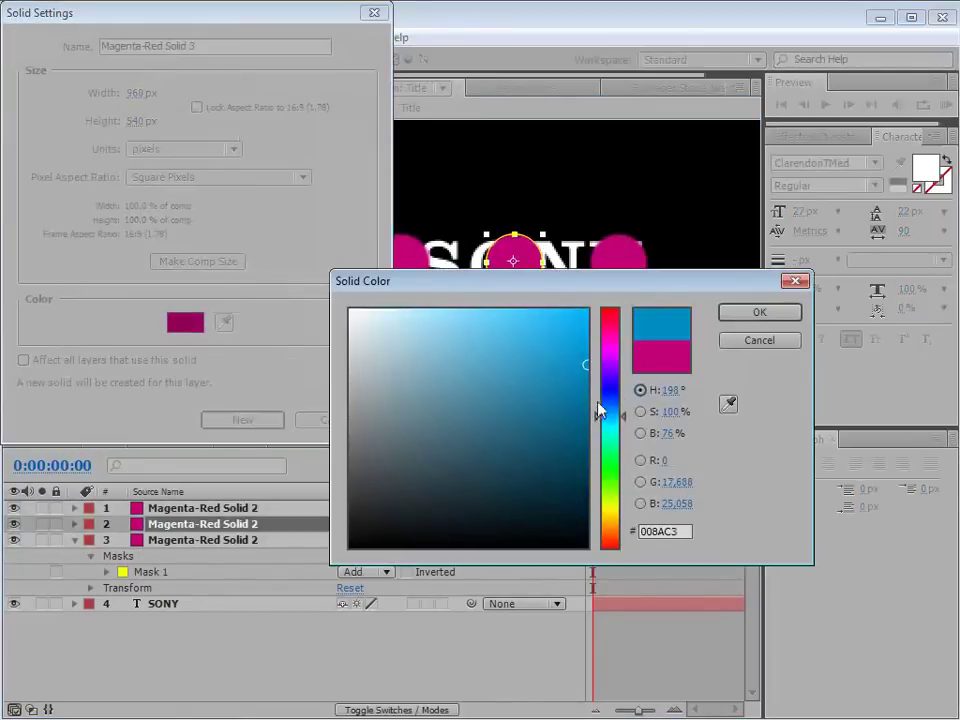
pyautogui.click(735, 318)
pyautogui.click(257, 420)
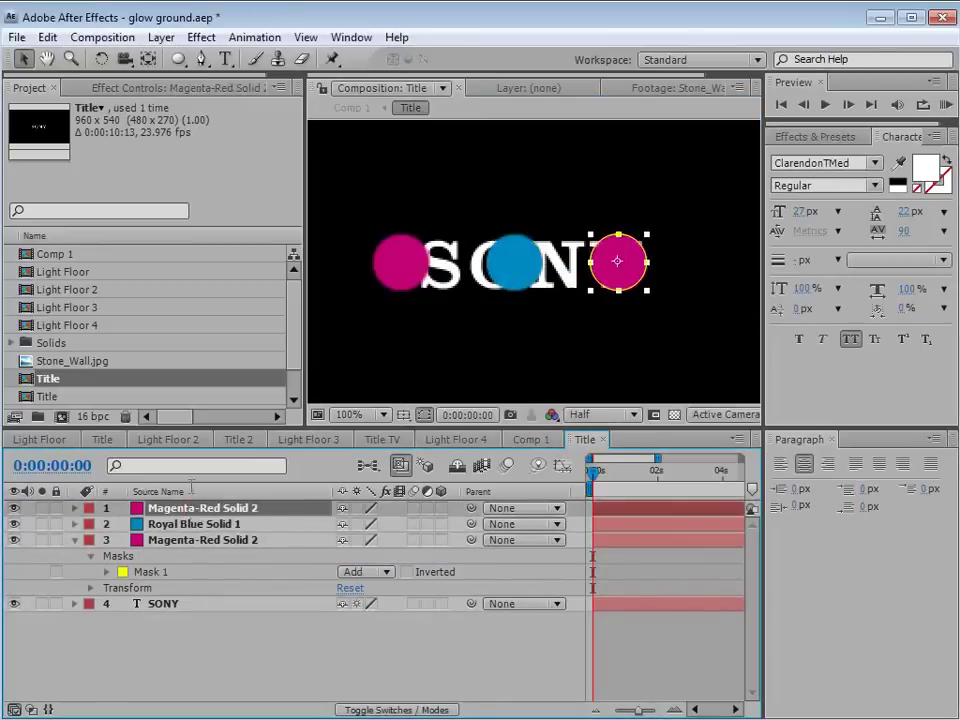
# Change the solid color of the circle over the Y to lime green as a new solid and deselect all layers
pyautogui.click(160, 37)
pyautogui.click(181, 79)
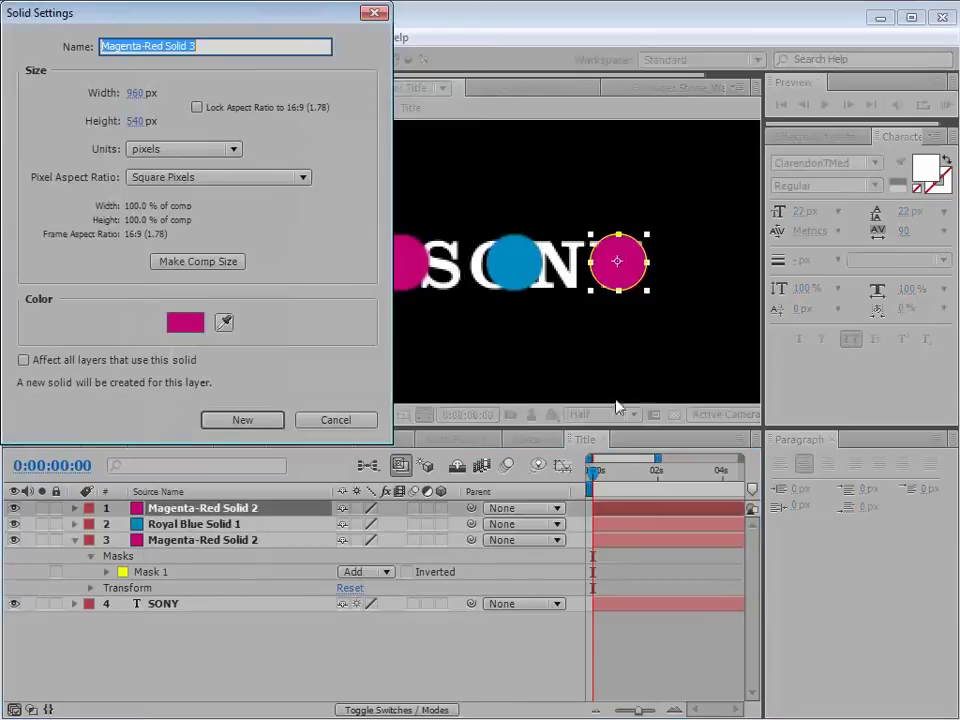
pyautogui.click(190, 325)
pyautogui.moveTo(609, 335); pyautogui.dragTo(608, 500)
pyautogui.click(759, 312)
pyautogui.click(242, 420)
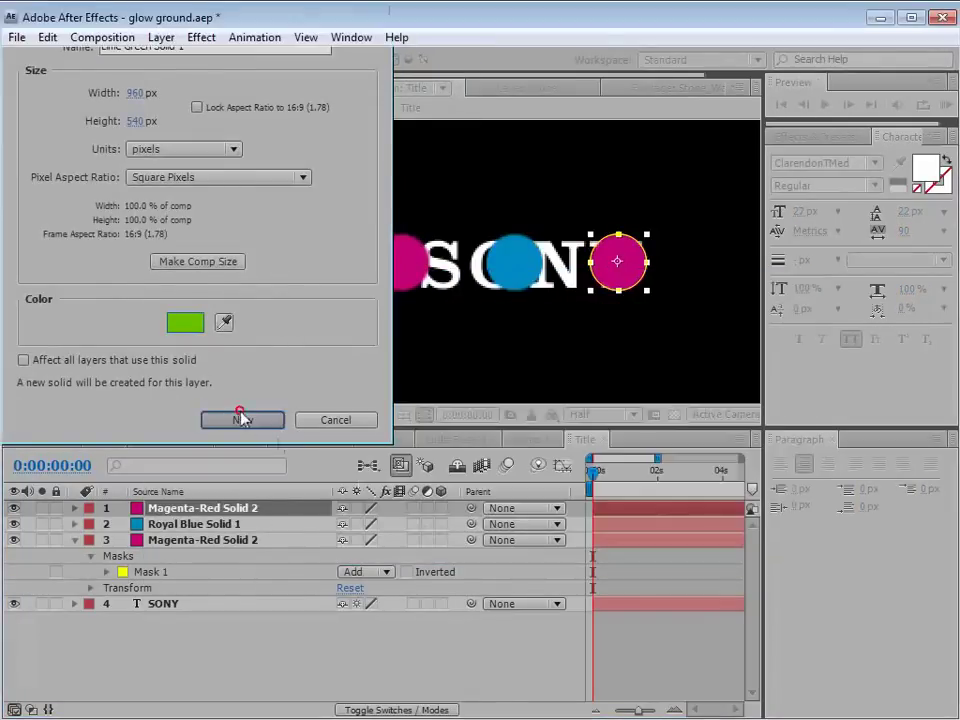
pyautogui.click(675, 591)
# Show the rulers and add horizontal guides at 301 and 243, framing the circles' lower and upper edges
pyautogui.scroll(-2, 474, 300)
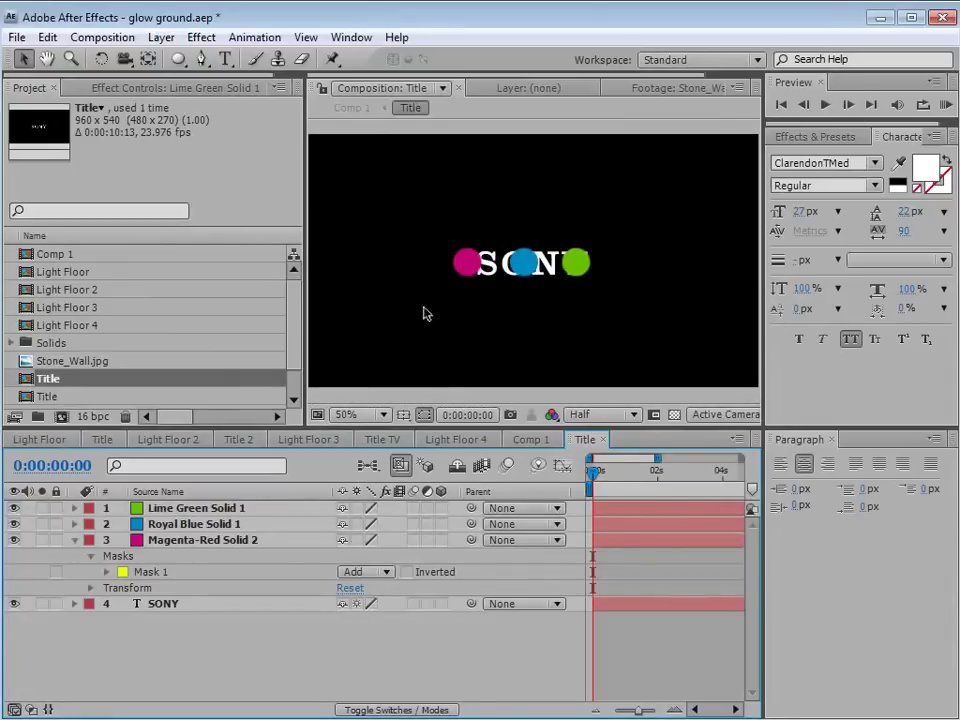
pyautogui.hotkey('ctrl', 'r')
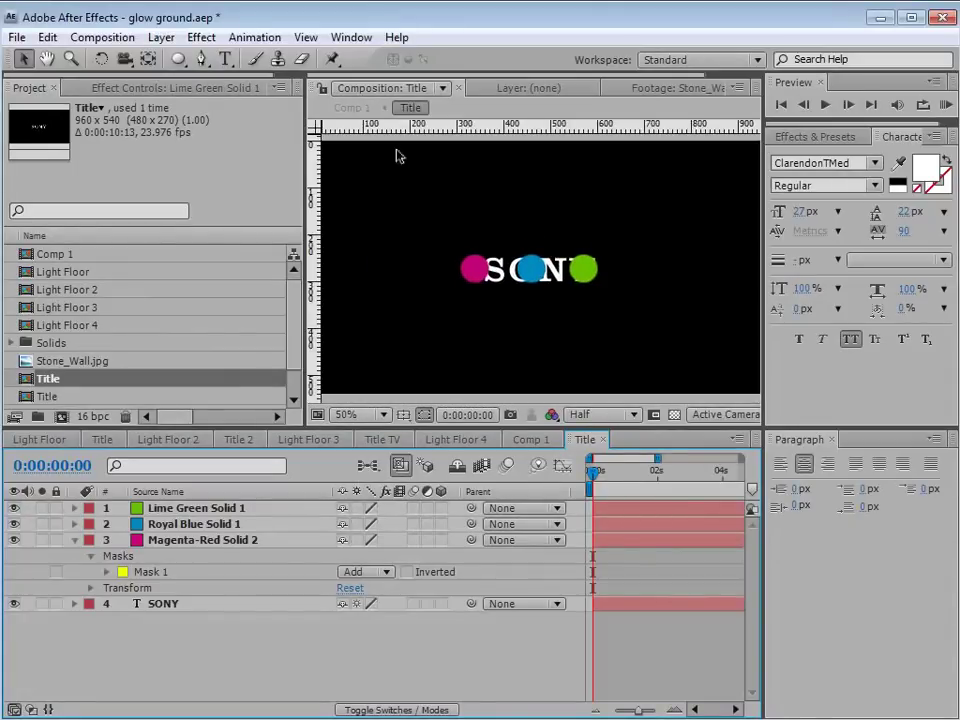
pyautogui.hotkey('ctrl', '8')
pyautogui.moveTo(405, 128); pyautogui.dragTo(411, 282)
pyautogui.press('.')
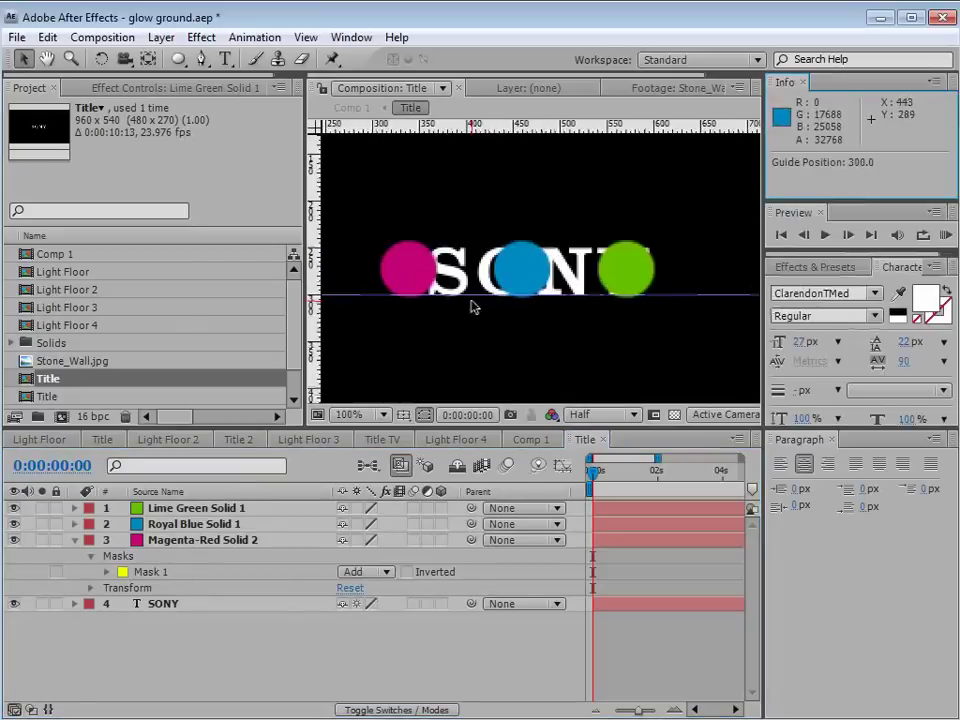
pyautogui.moveTo(474, 296); pyautogui.dragTo(466, 296)
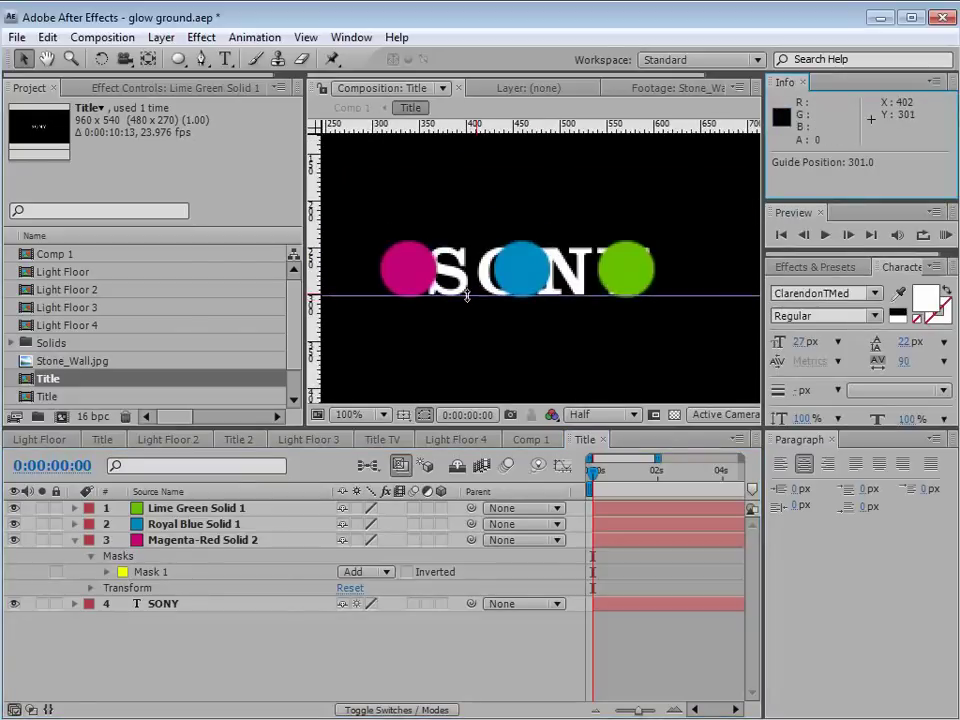
pyautogui.moveTo(474, 128); pyautogui.dragTo(442, 241)
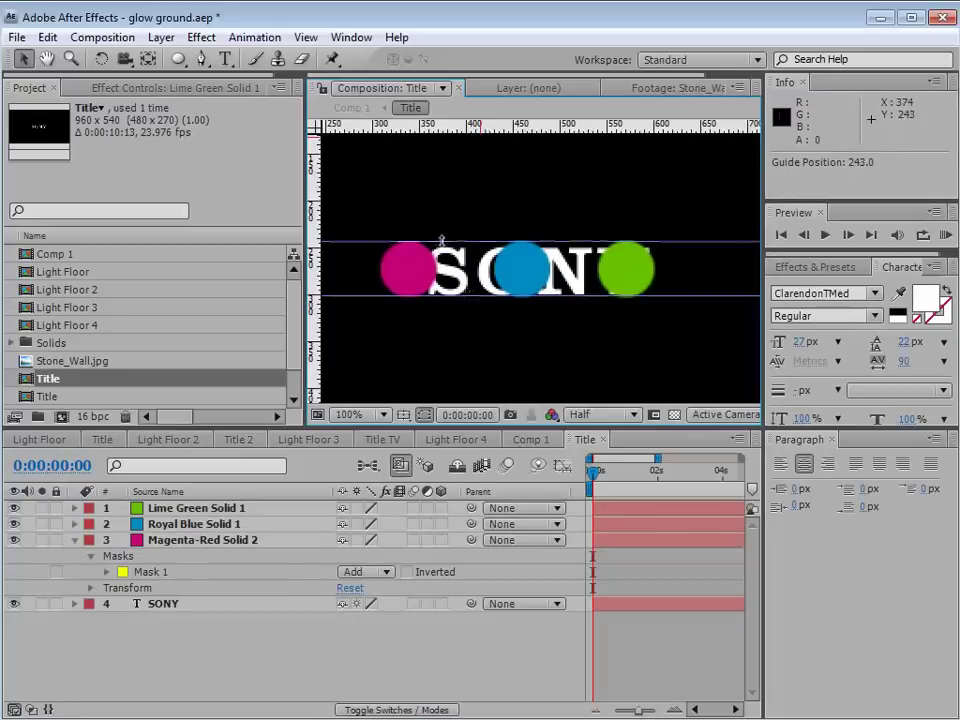
pyautogui.press(',')
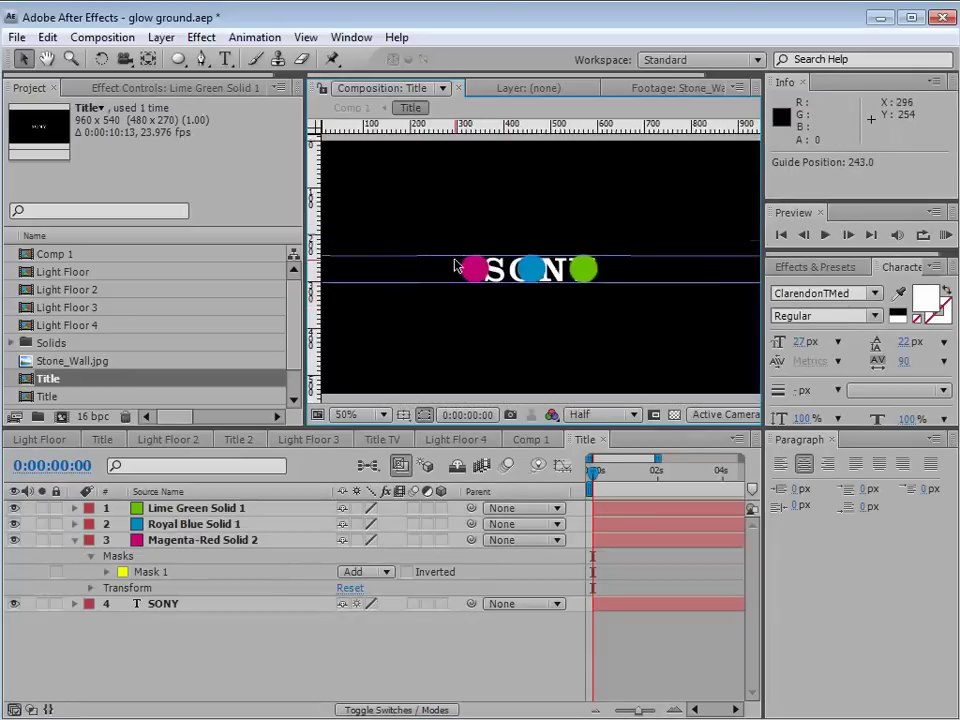
# Create a black 960 x 540 px solid above the colored circles
pyautogui.click(161, 37)
pyautogui.moveTo(200, 58)
pyautogui.click(512, 82)
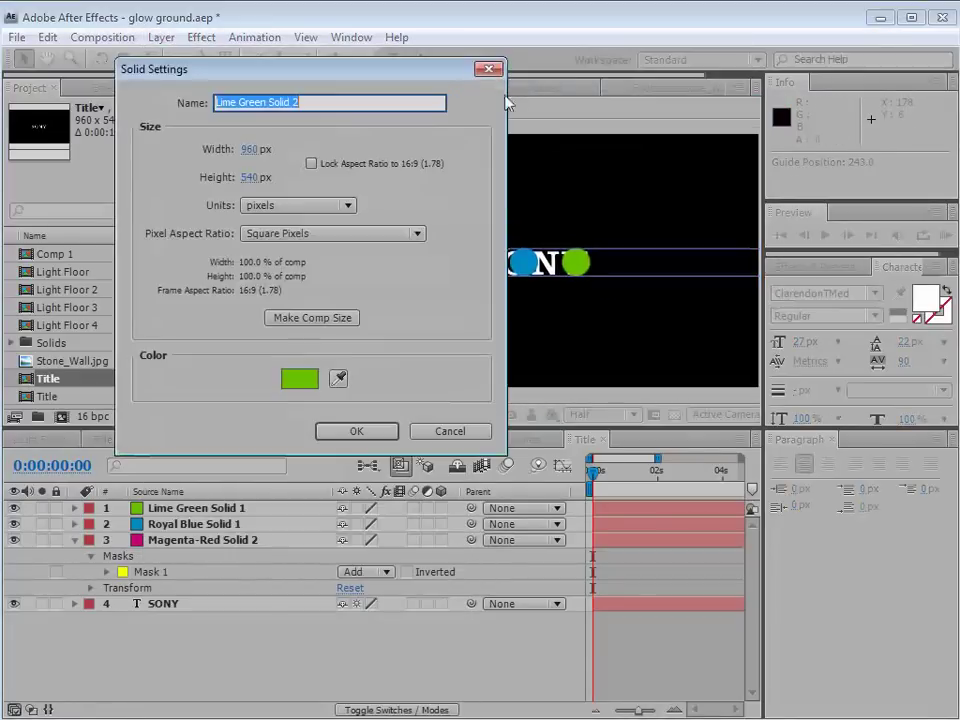
pyautogui.click(308, 379)
pyautogui.moveTo(426, 451); pyautogui.dragTo(246, 594)
pyautogui.press('Return')
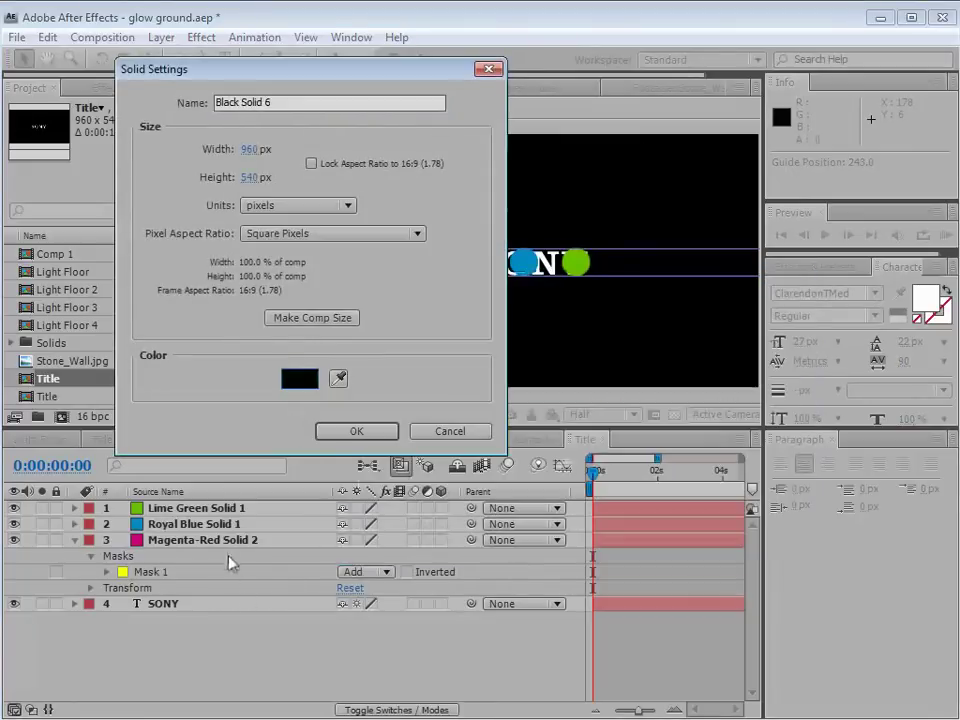
pyautogui.click(356, 431)
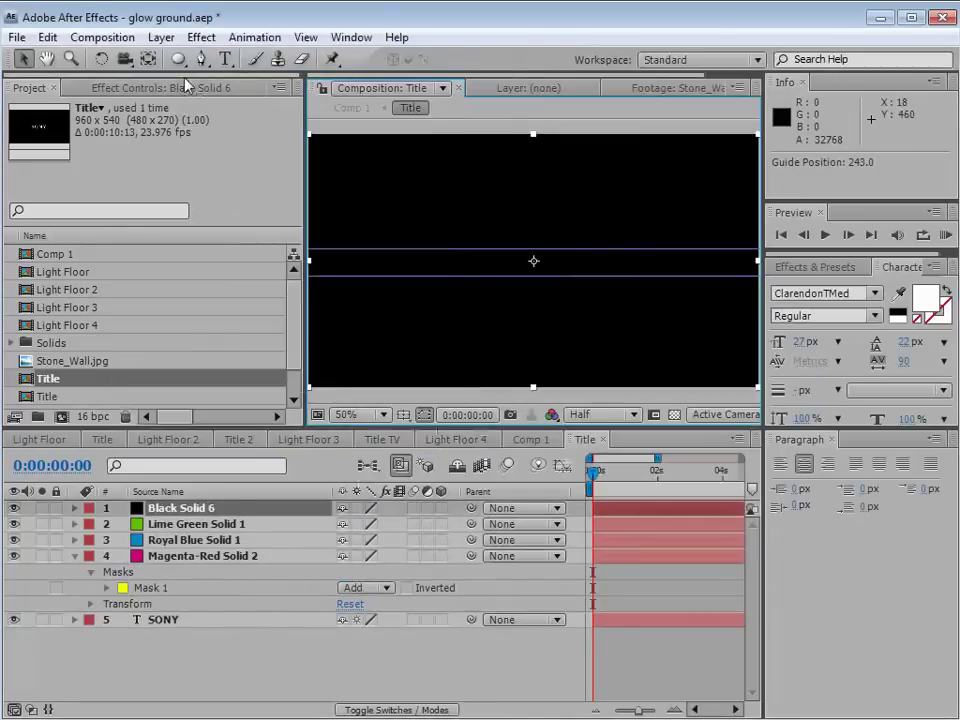
# Draw a rectangular mask on the black solid between the two guides, extending past both sides of the frame
pyautogui.click(178, 60)
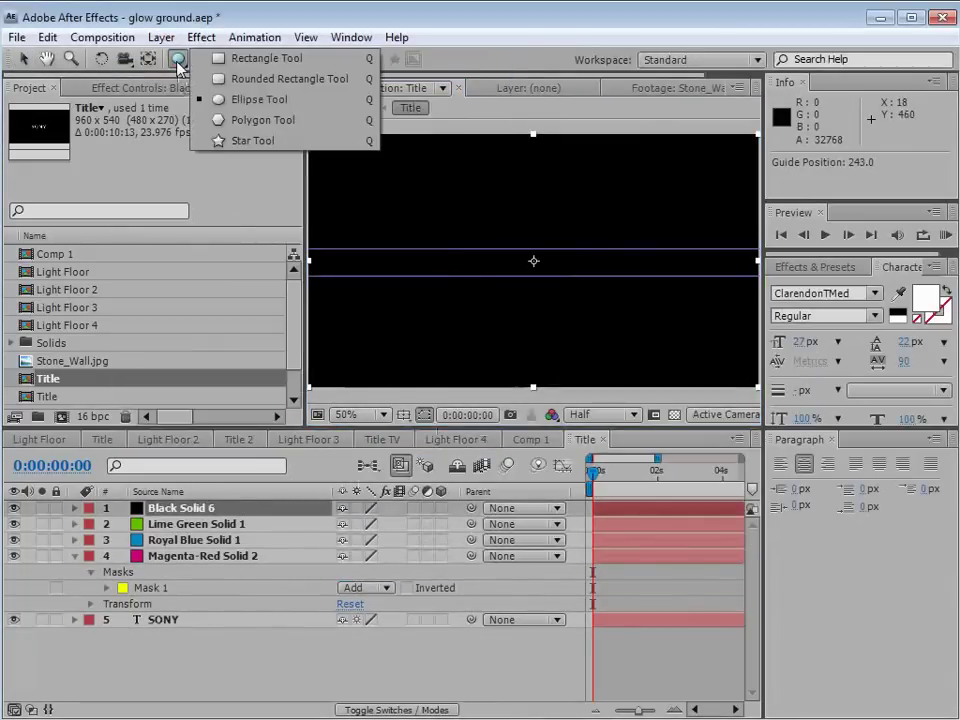
pyautogui.click(298, 66)
pyautogui.scroll(-2, 402, 252)
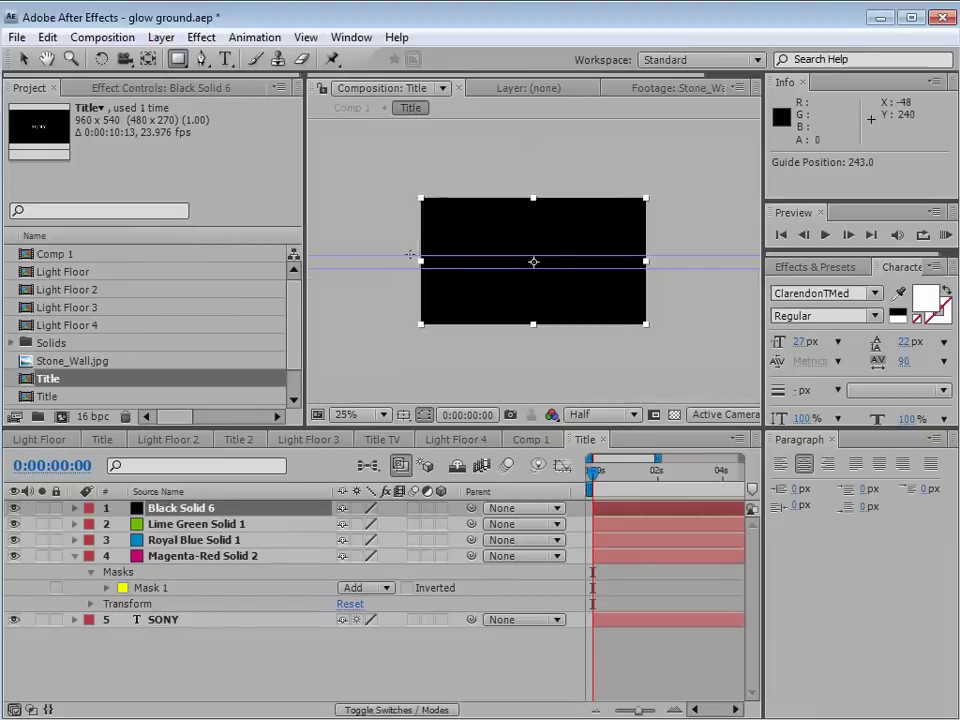
pyautogui.moveTo(410, 254); pyautogui.dragTo(666, 268)
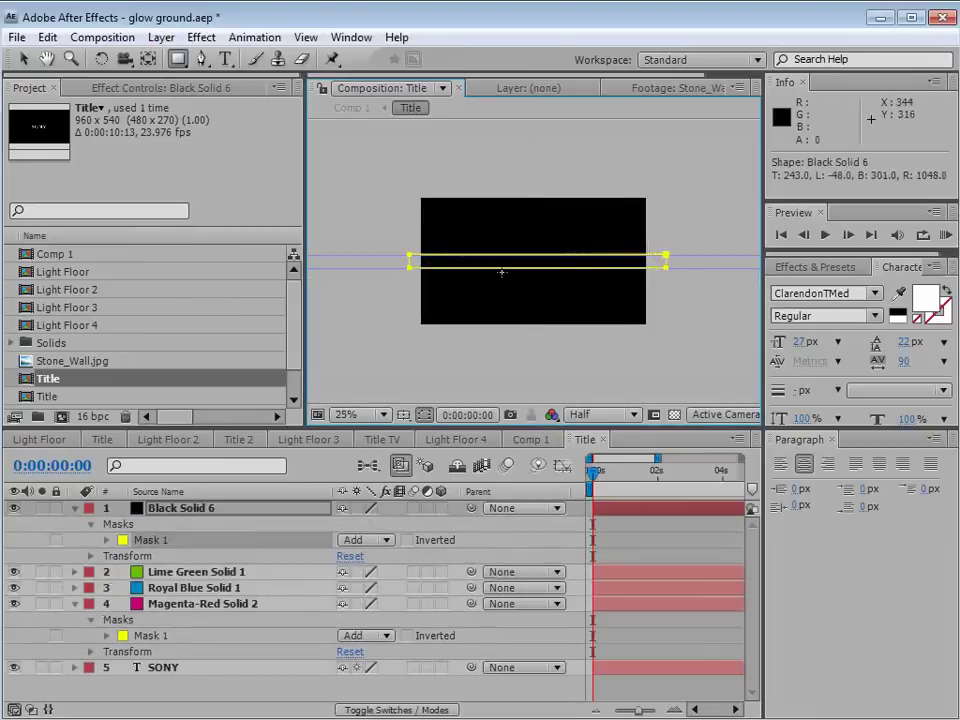
# Examine the soloed black strip against the transparency grid, then restore the normal background and unsolo it
pyautogui.scroll(1, 502, 272)
pyautogui.press('h')
pyautogui.moveTo(467, 285); pyautogui.dragTo(471, 335)
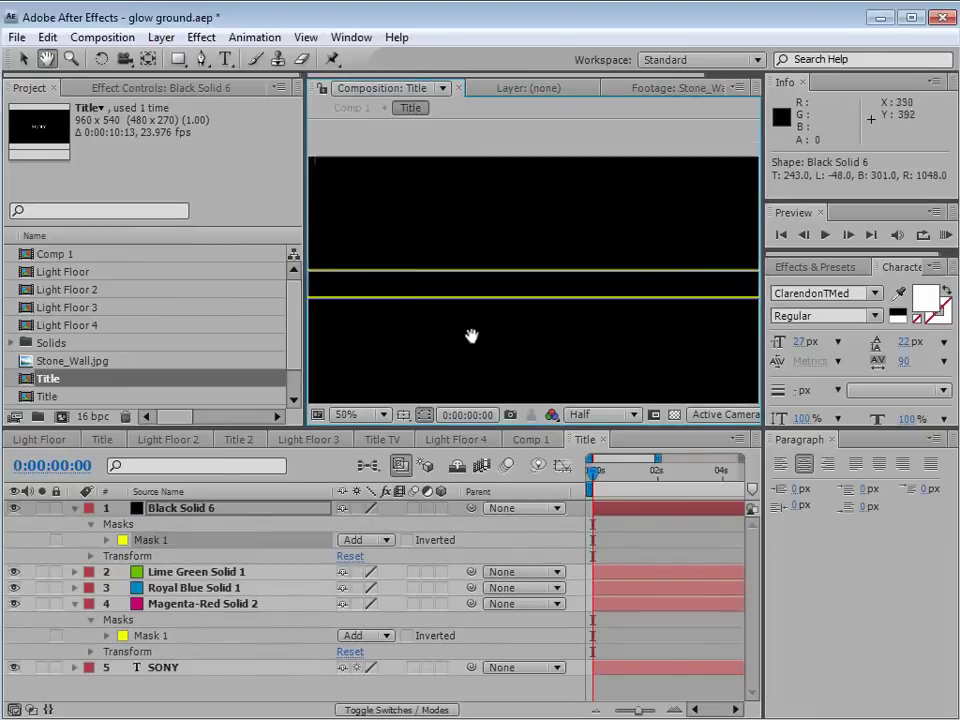
pyautogui.press('q')
pyautogui.click(41, 508)
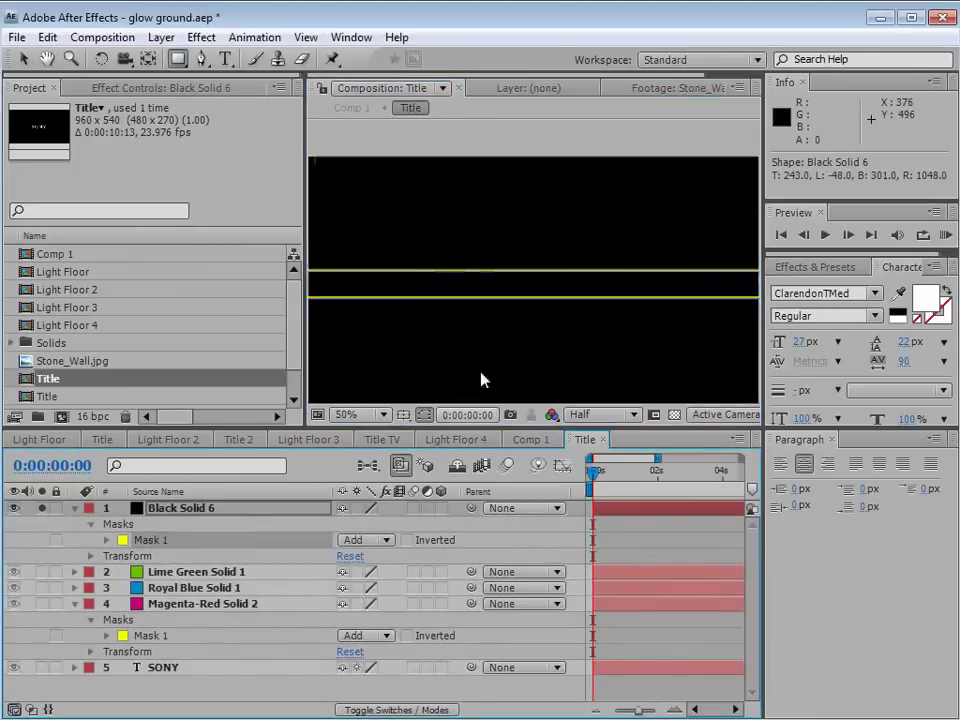
pyautogui.click(674, 414)
pyautogui.scroll(-1, 534, 311)
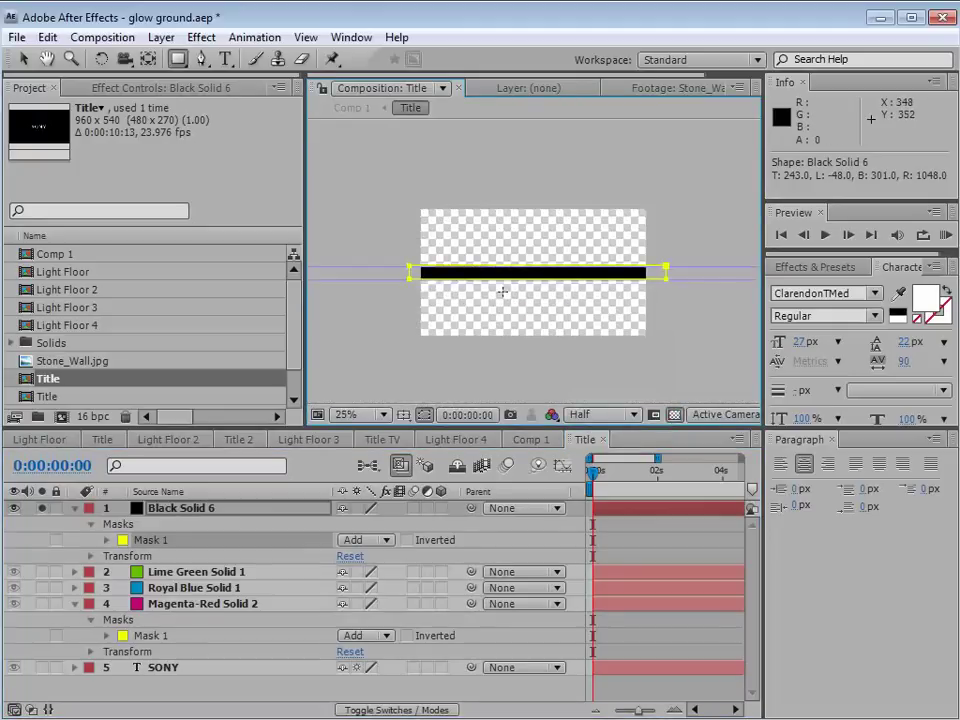
pyautogui.click(674, 414)
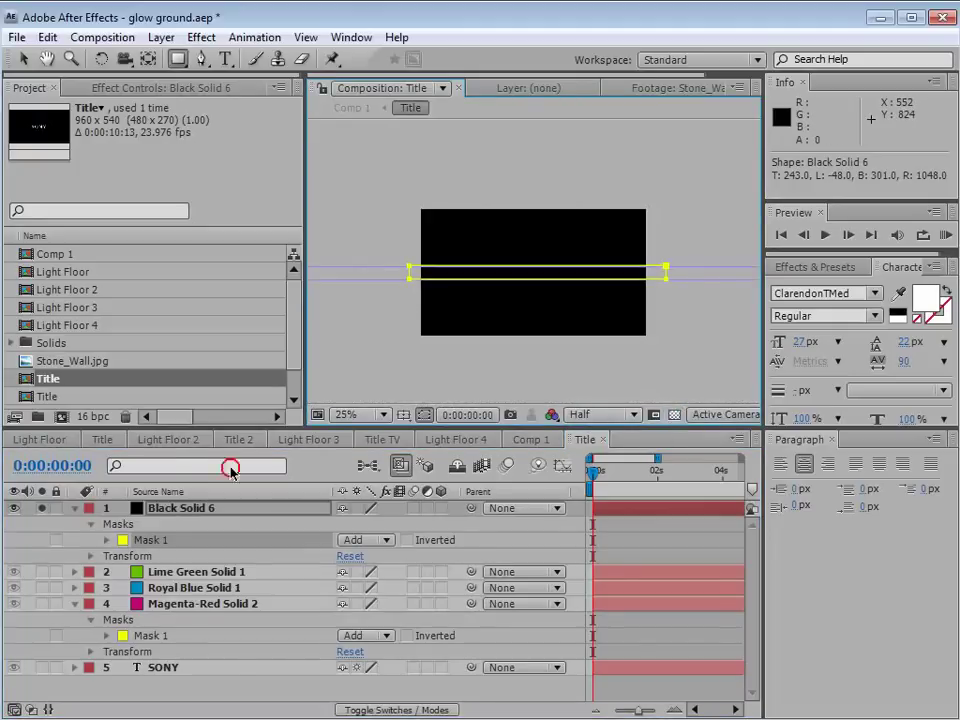
pyautogui.click(41, 508)
# Set the black solid's blending mode to Stencil Alpha and check the result against the transparency grid
pyautogui.press('F4')
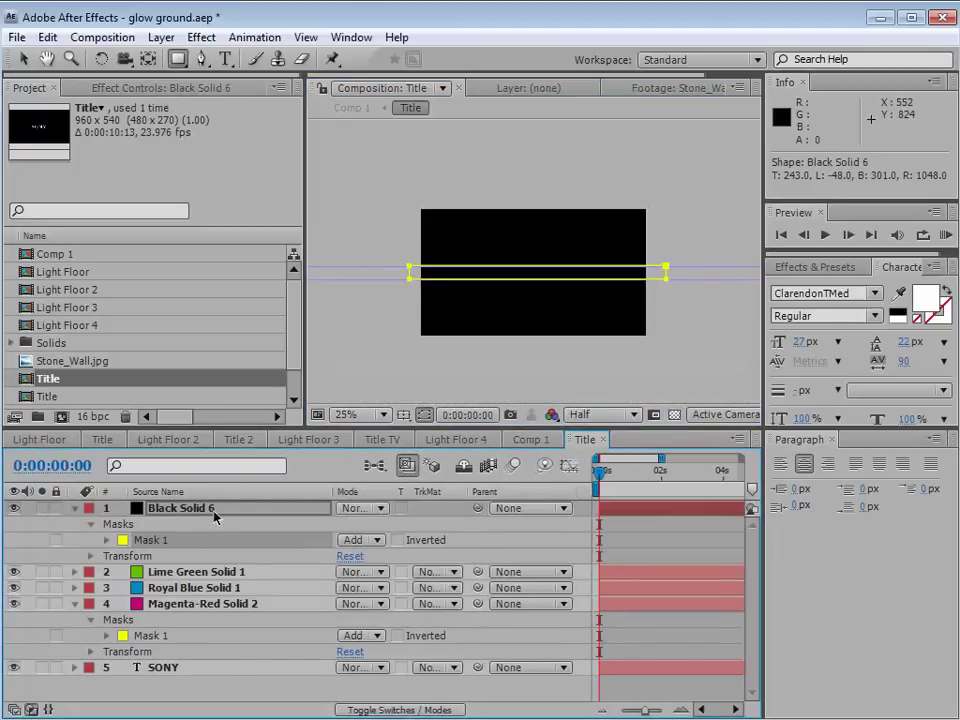
pyautogui.press('.')
pyautogui.click(358, 510)
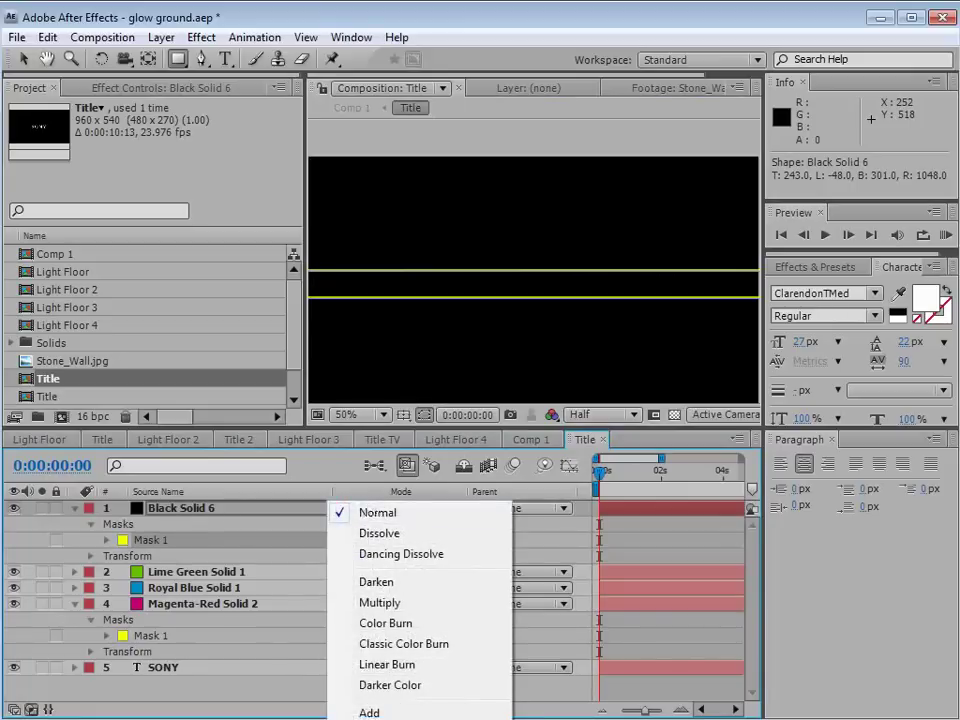
pyautogui.click(400, 718)
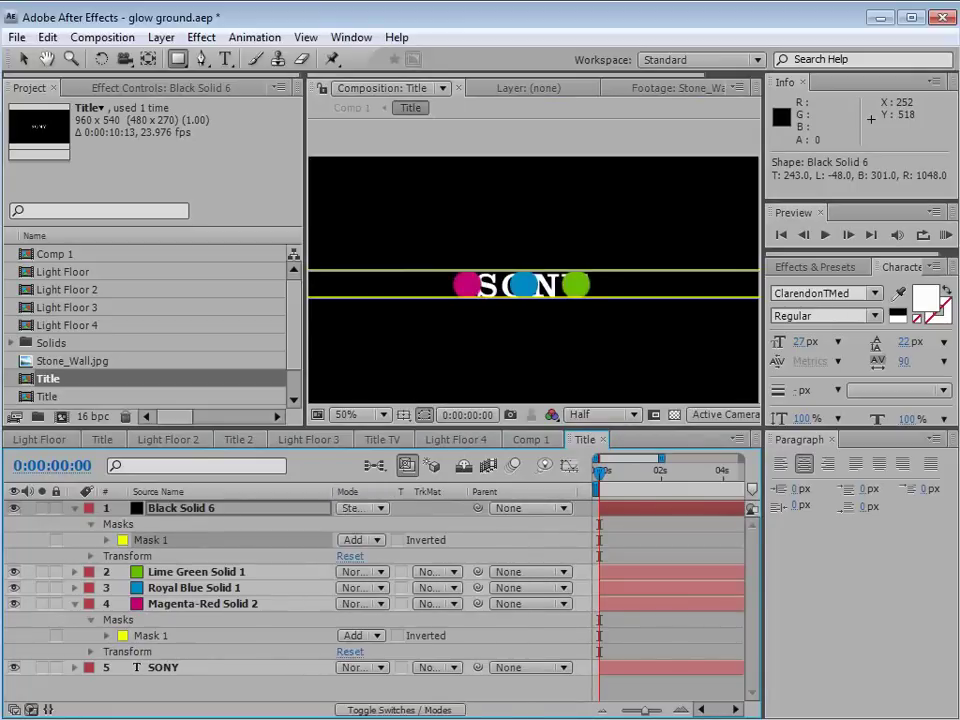
pyautogui.click(674, 414)
pyautogui.click(674, 414)
# Move the SONY text down across the stencil strip's lower edge to test the cropping
pyautogui.press('v')
pyautogui.press('.')
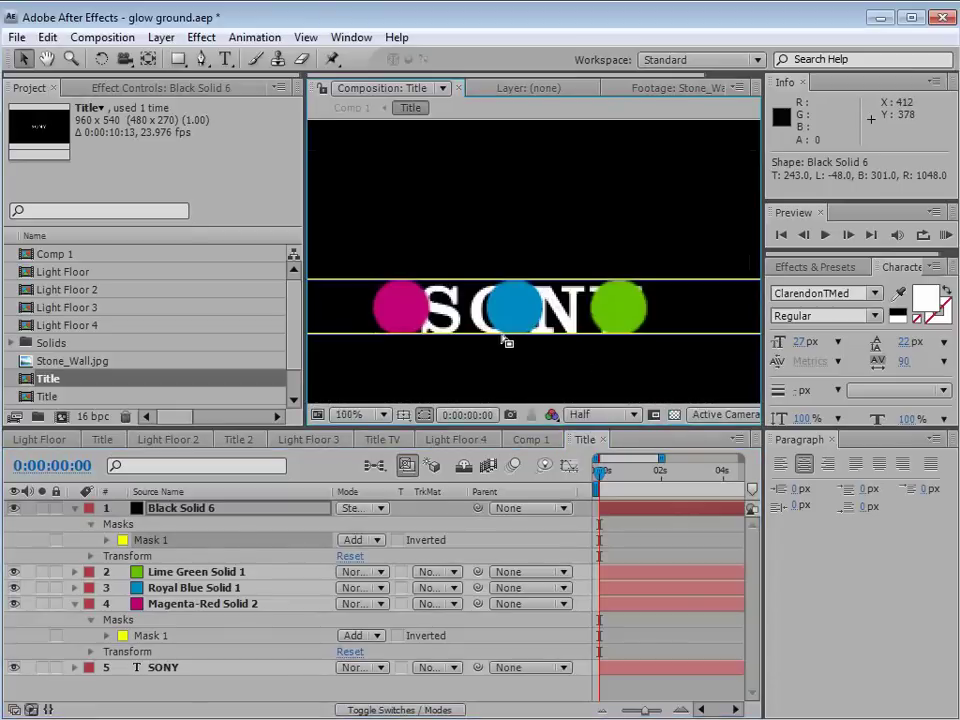
pyautogui.moveTo(462, 335); pyautogui.dragTo(507, 265)
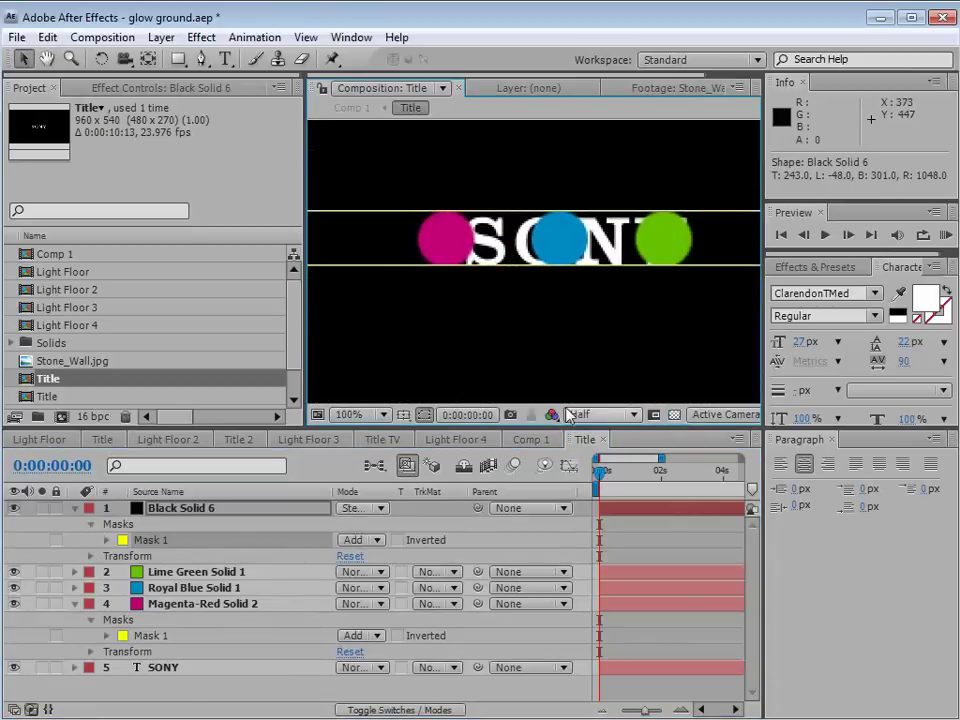
pyautogui.click(178, 668)
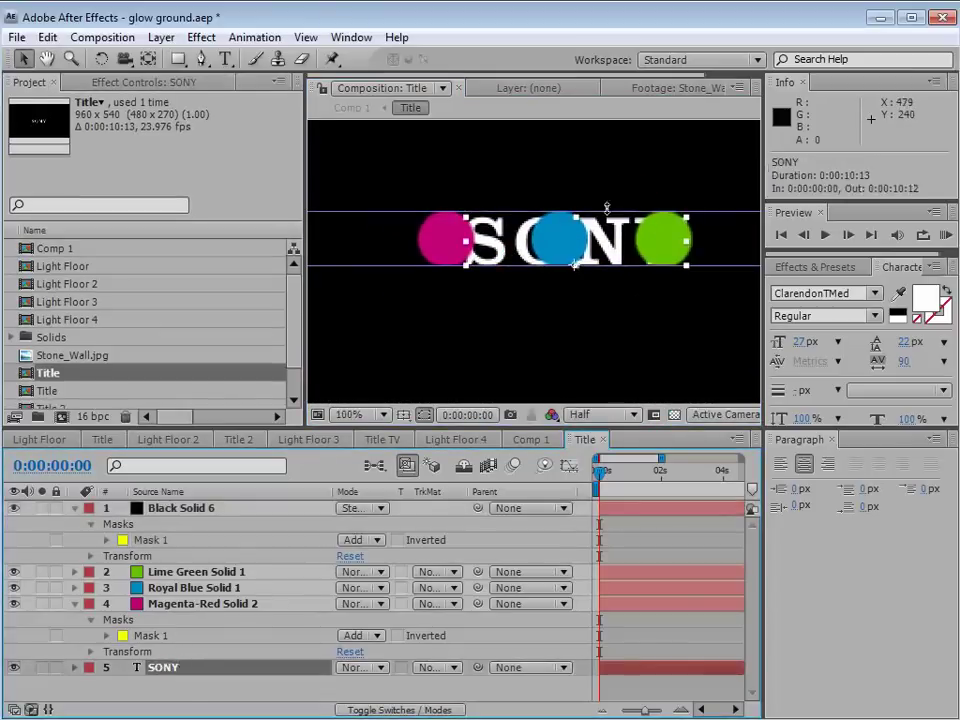
pyautogui.moveTo(516, 241); pyautogui.dragTo(490, 297)
# Remove both horizontal guides from the Title composition
pyautogui.moveTo(498, 210); pyautogui.dragTo(500, 112)
pyautogui.moveTo(512, 264); pyautogui.dragTo(664, 553)
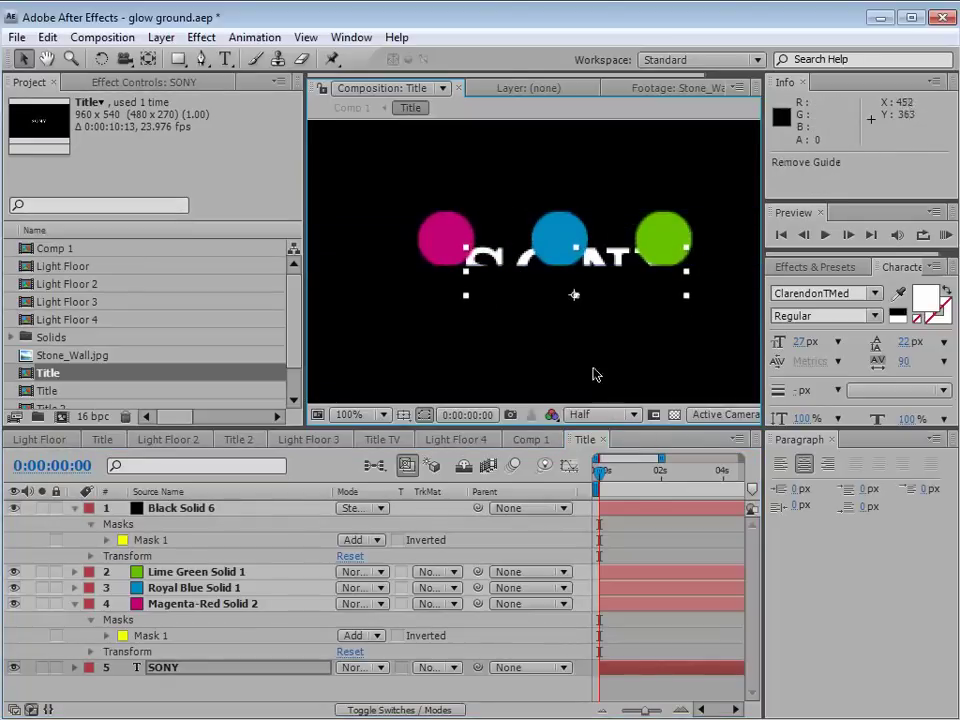
# Move the SONY text back up behind the circles, positioning it at 448, 298
pyautogui.moveTo(513, 276); pyautogui.dragTo(492, 222)
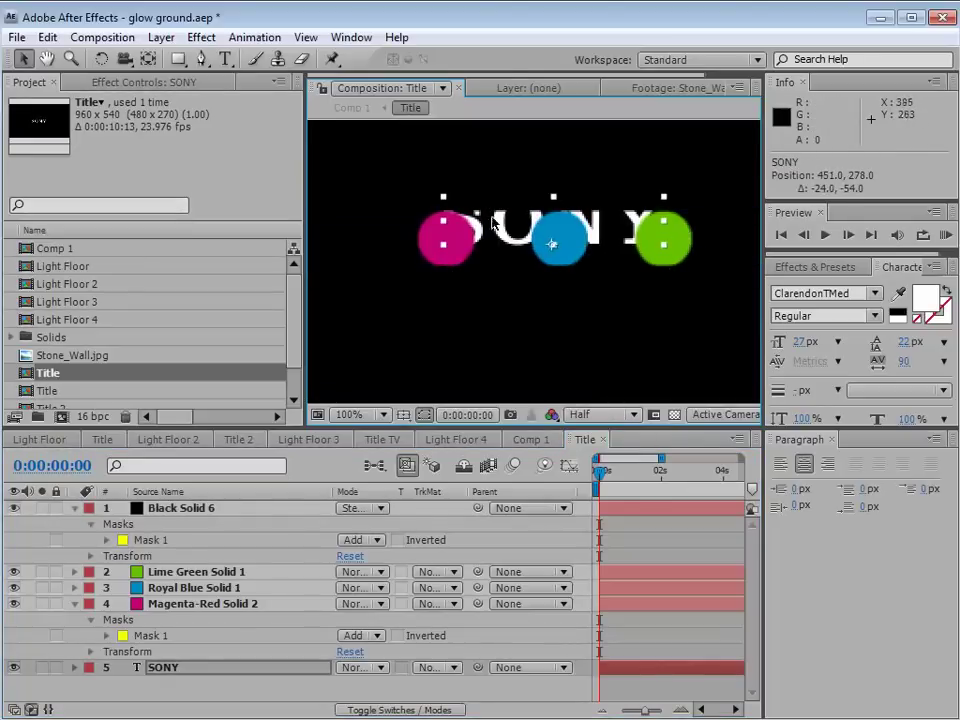
pyautogui.click(673, 414)
pyautogui.click(673, 414)
pyautogui.moveTo(514, 222); pyautogui.dragTo(512, 240)
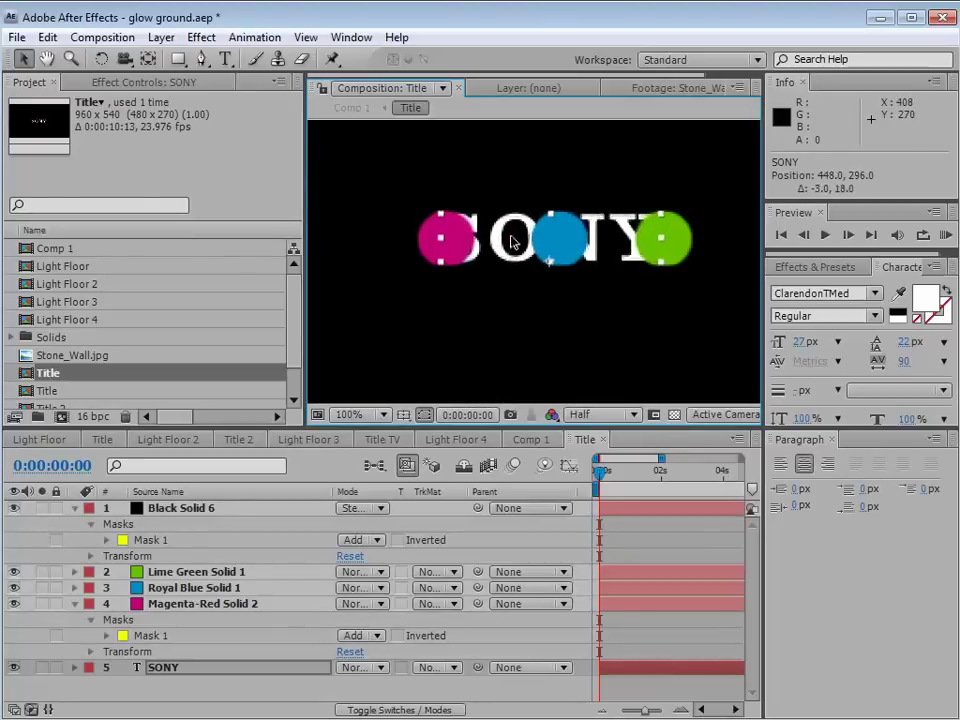
pyautogui.press('Down')
pyautogui.press('Down')
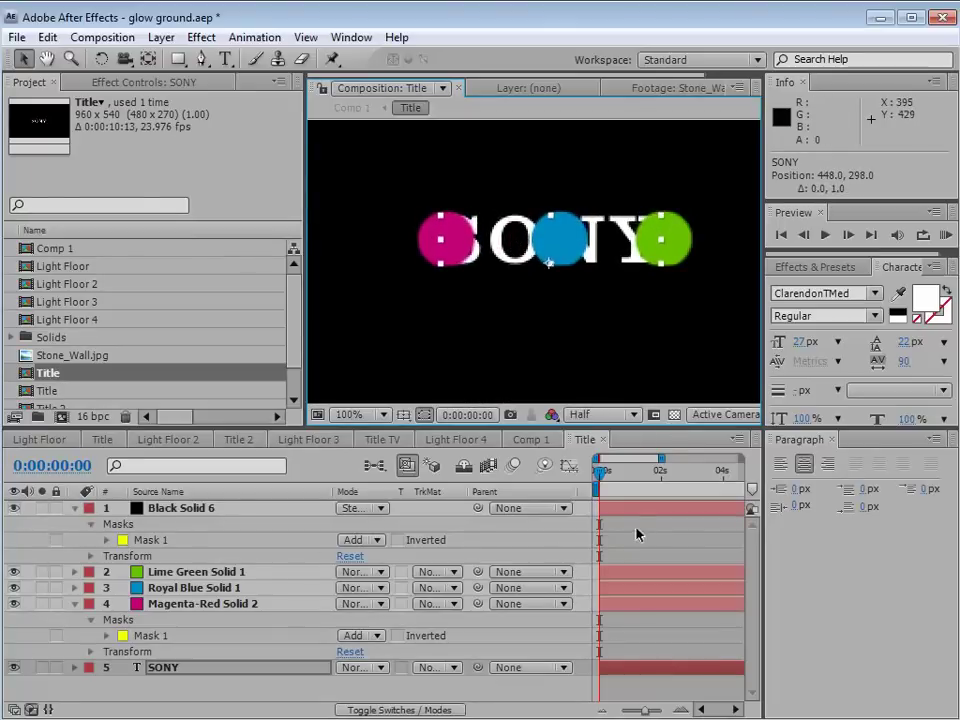
# Move the three circles and the SONY text together straight down until they are completely hidden below the stencil strip
pyautogui.click(172, 576)
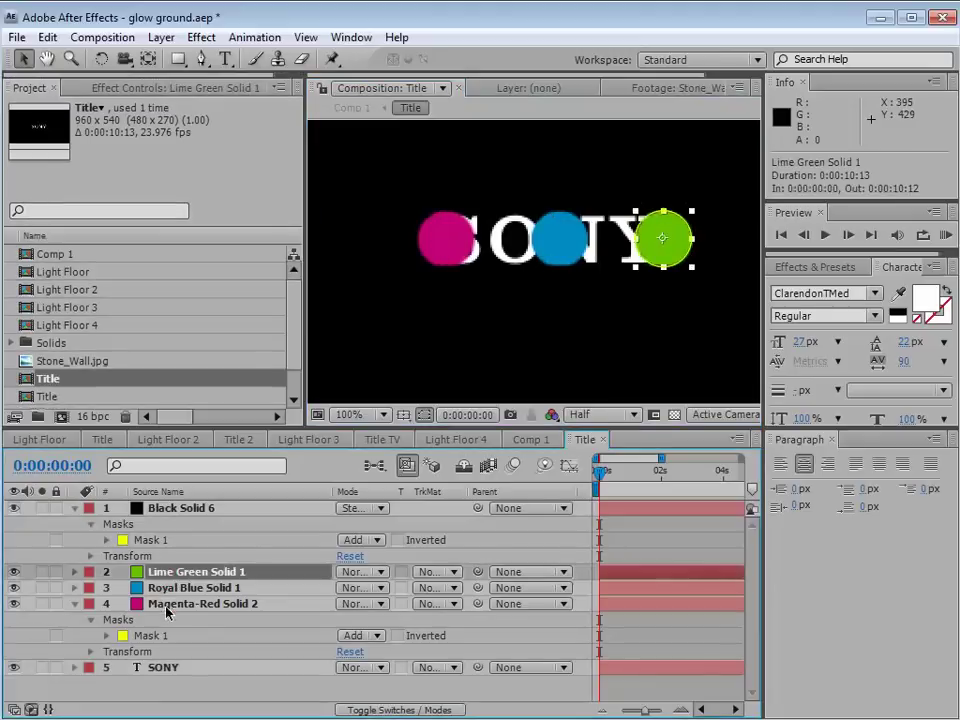
pyautogui.keyDown('shift'); pyautogui.click(170, 676); pyautogui.keyUp('shift')
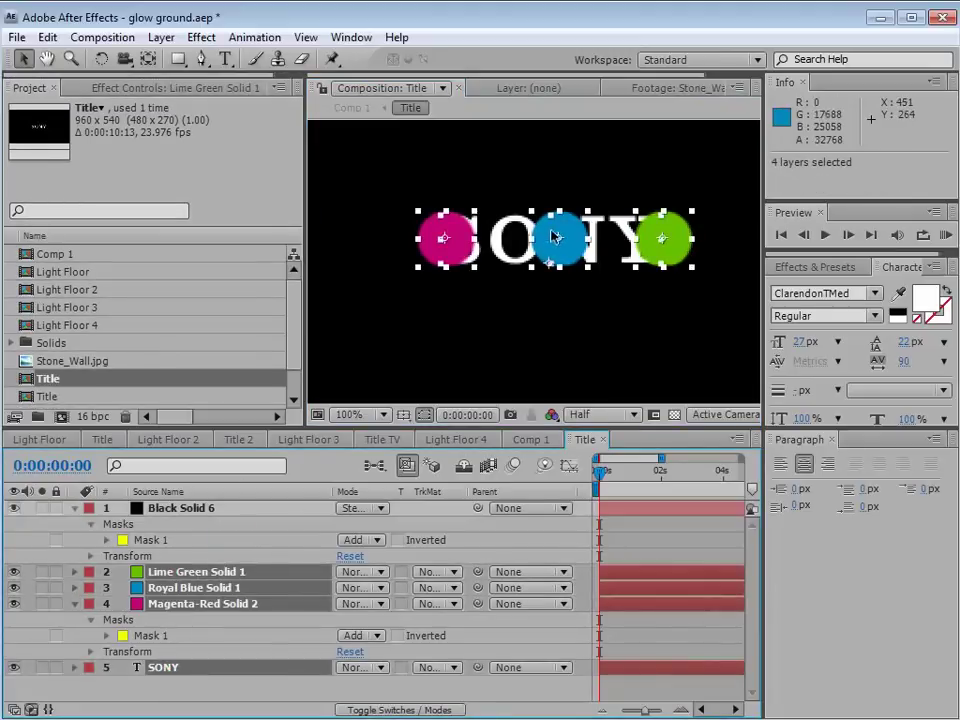
pyautogui.moveTo(556, 236); pyautogui.dragTo(555, 290)
pyautogui.press('Down')
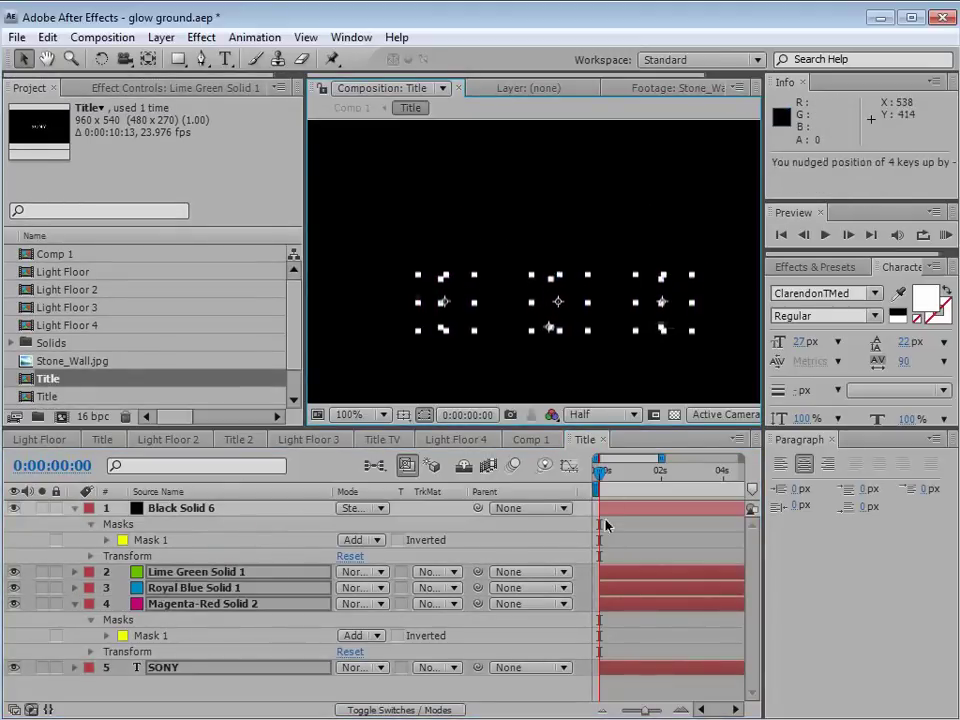
# Reveal the position of the green, blue and magenta circle layers and set starting position keyframes for all three at 0:00:00:00
pyautogui.click(209, 618)
pyautogui.click(161, 604)
pyautogui.click(160, 588)
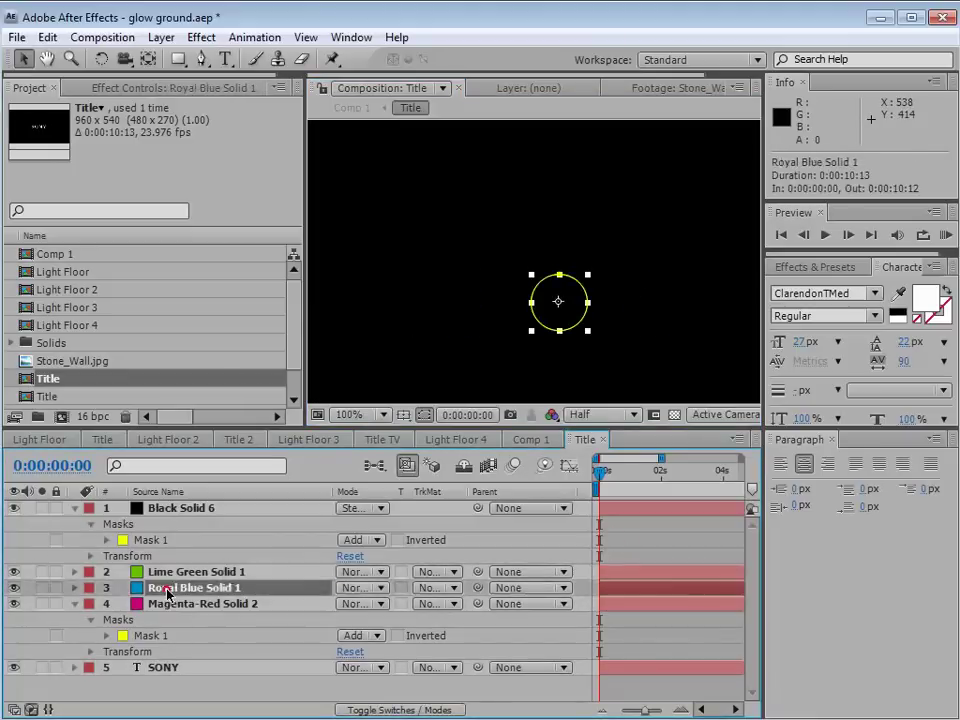
pyautogui.click(163, 606)
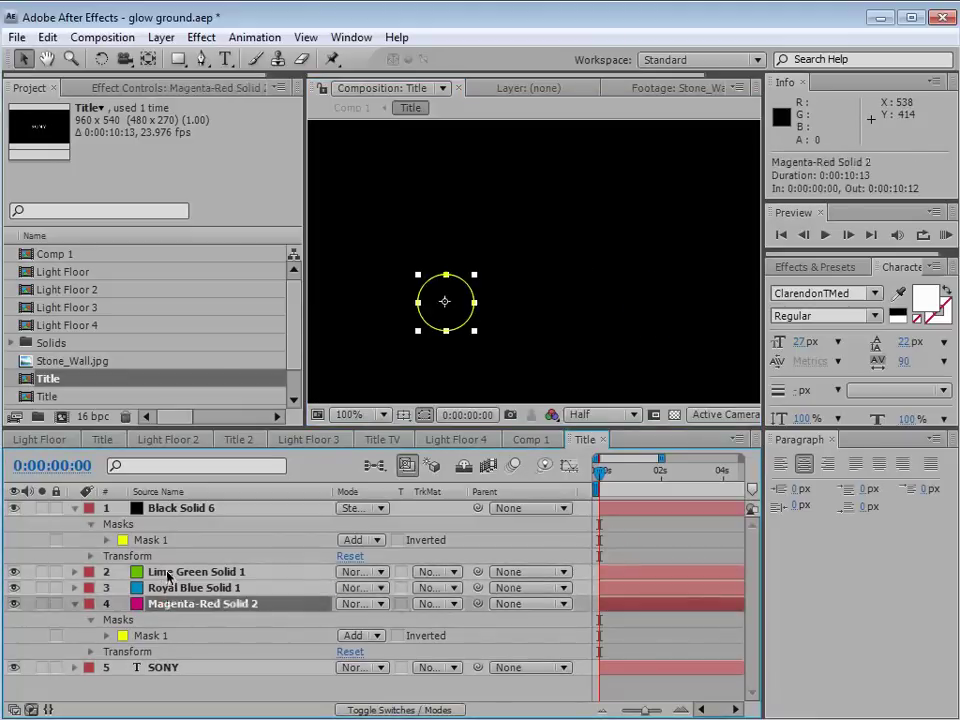
pyautogui.keyDown('shift'); pyautogui.click(172, 576); pyautogui.keyUp('shift')
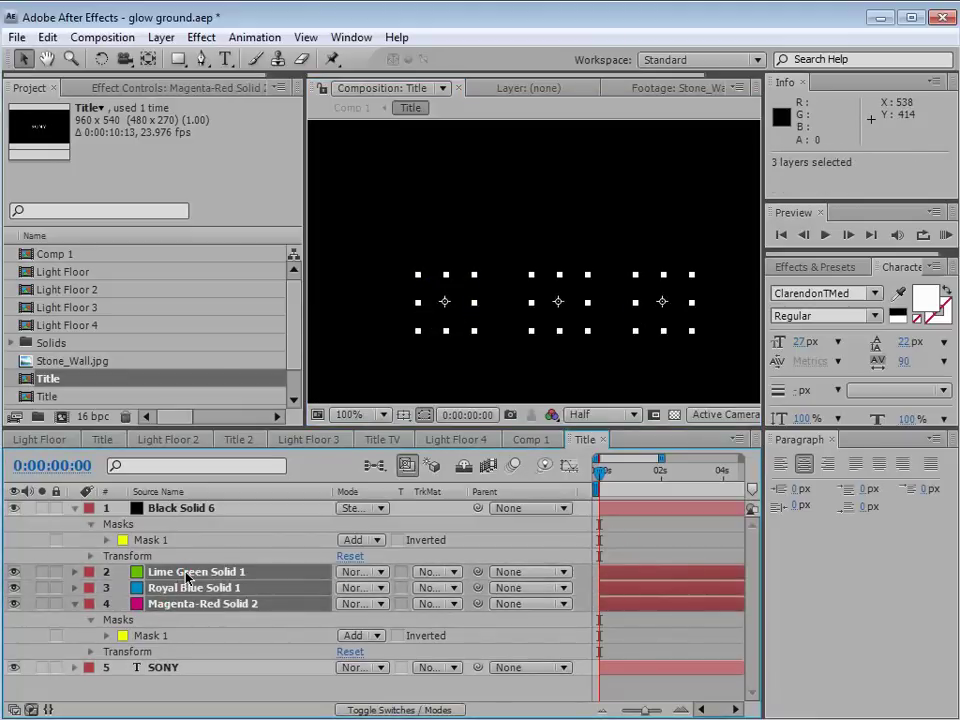
pyautogui.press('p')
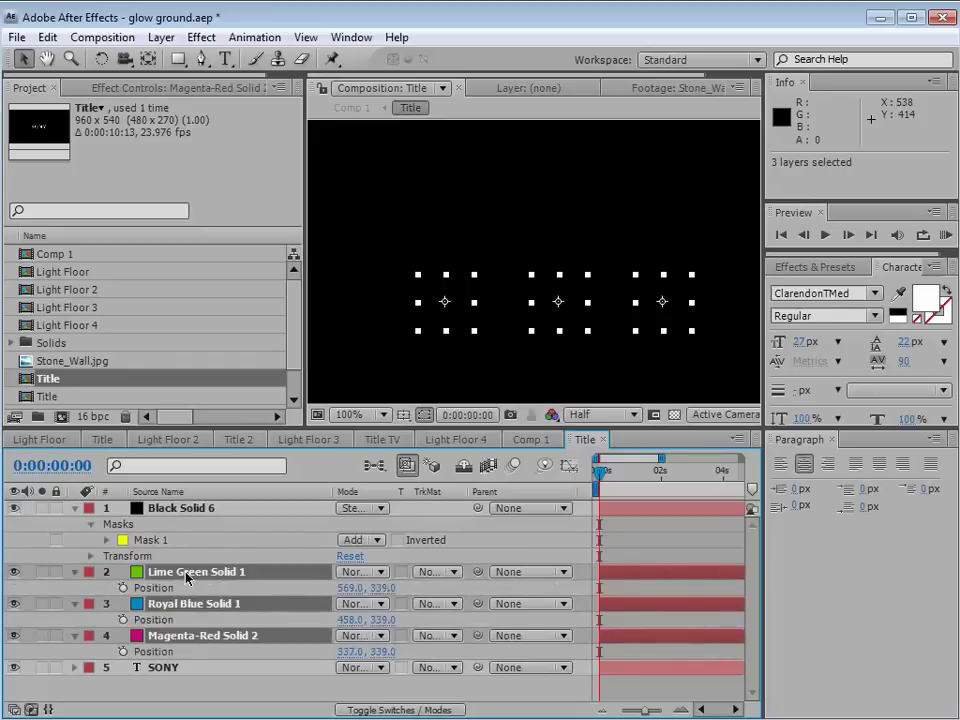
pyautogui.click(123, 588)
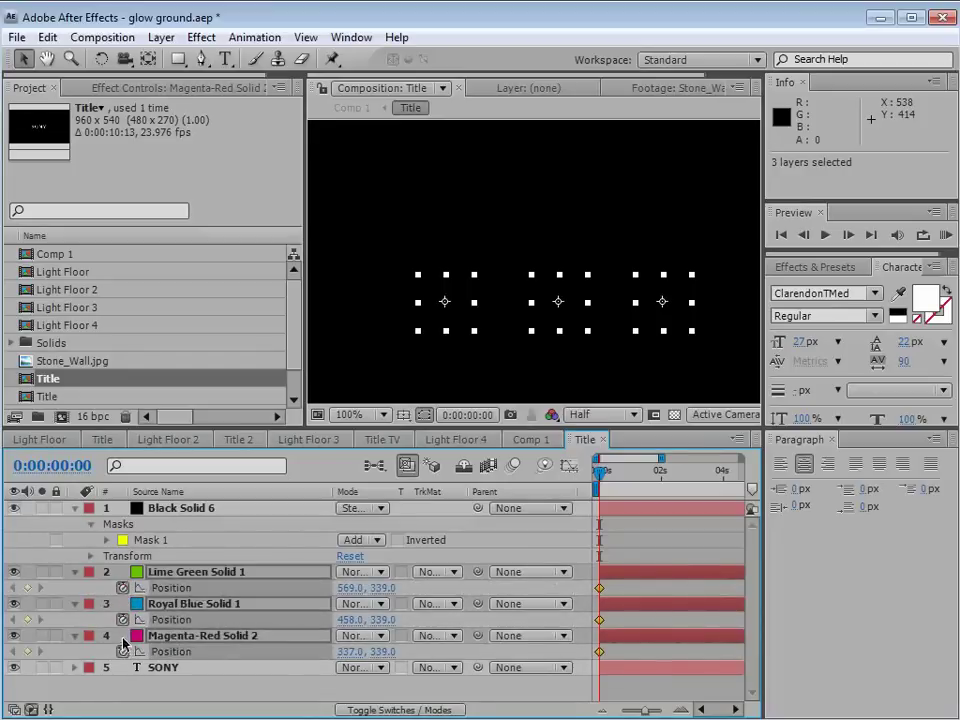
# At 0:00:00:13, raise the three circles together into the stencil strip at a vertical position of 270
pyautogui.moveTo(600, 476); pyautogui.dragTo(616, 476)
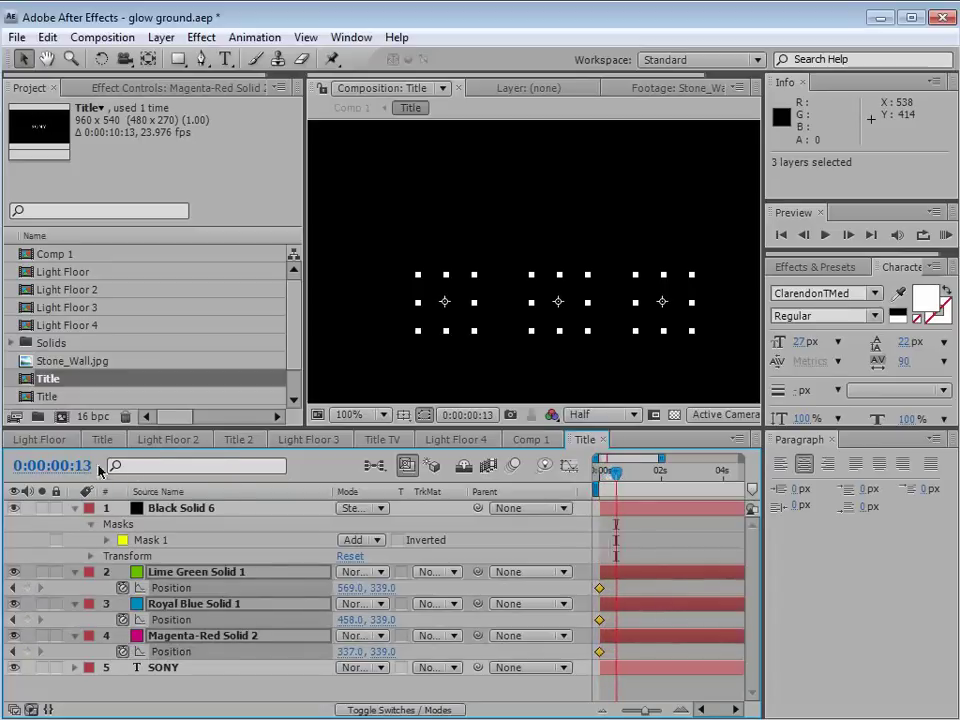
pyautogui.moveTo(574, 329); pyautogui.dragTo(551, 263)
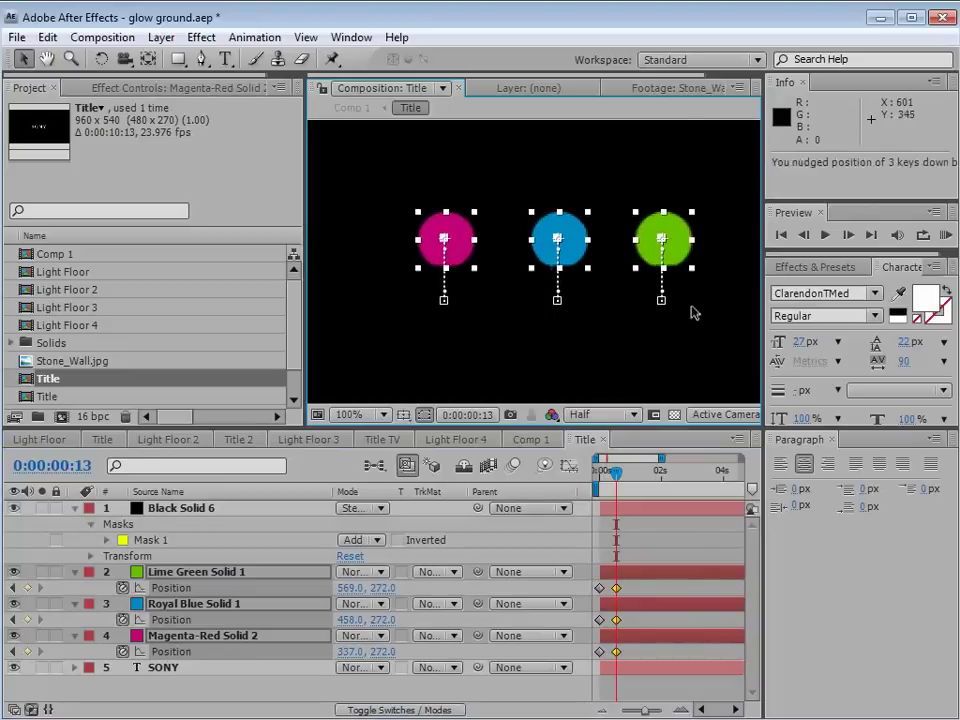
pyautogui.click(621, 528)
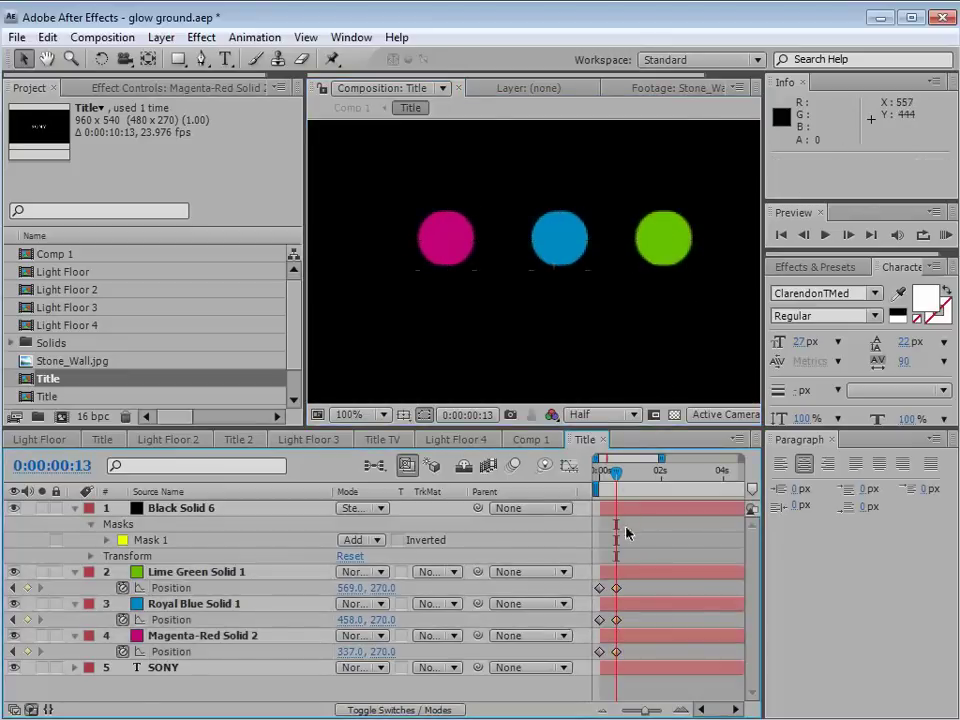
# Close the Paragraph panel to widen the timeline and adjust the time scale around the circles' keyframes
pyautogui.press('=')
pyautogui.press('=')
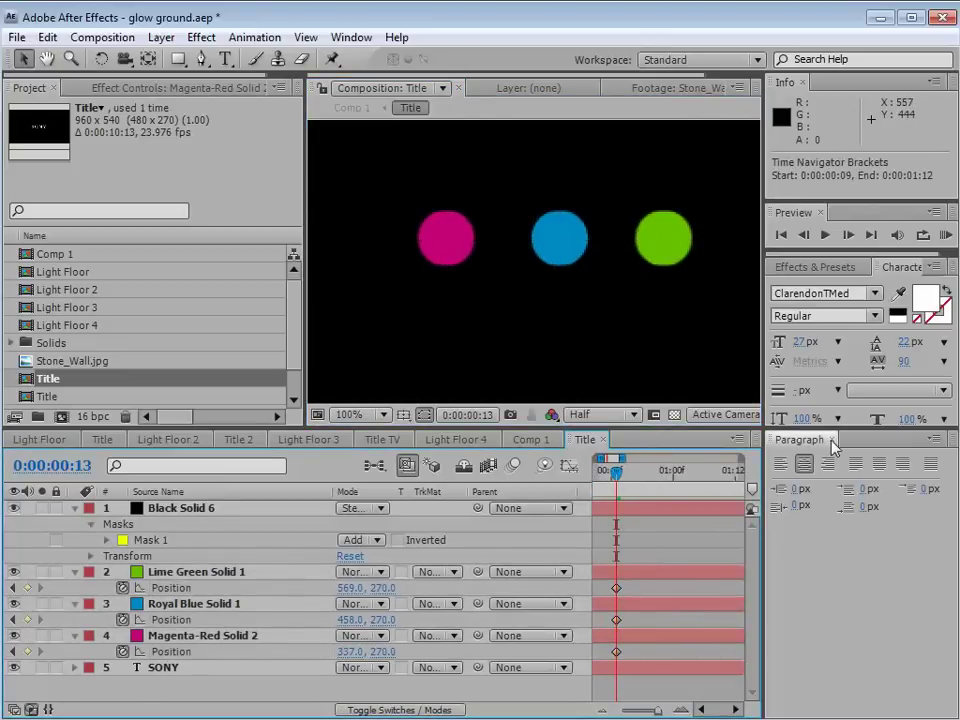
pyautogui.click(832, 441)
pyautogui.press('-')
pyautogui.moveTo(613, 575); pyautogui.dragTo(774, 565)
pyautogui.keyDown('alt'); pyautogui.scroll(2, 767, 598); pyautogui.keyUp('alt')
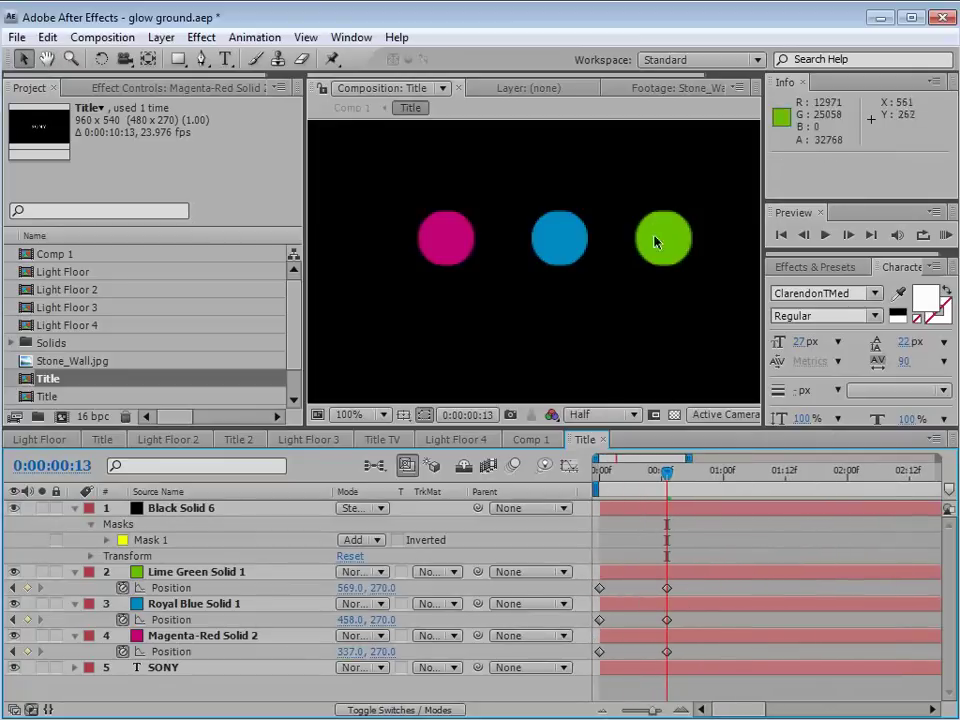
# Stagger the circles' keyframe pairs so blue starts rising at 0:00:00:13 when green ends, and magenta starts when blue ends
pyautogui.moveTo(674, 612); pyautogui.dragTo(723, 655)
pyautogui.click(686, 655)
pyautogui.click(641, 529)
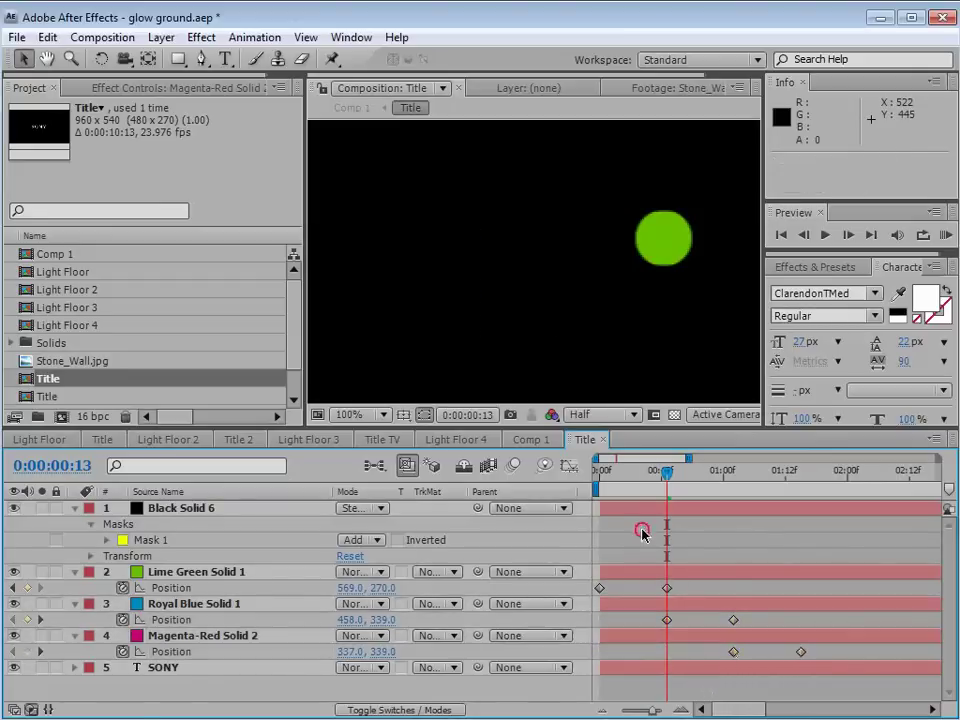
# Add a position hold keyframe to each of the three circles and place all three at 0:00:01:19
pyautogui.moveTo(625, 470); pyautogui.dragTo(805, 495)
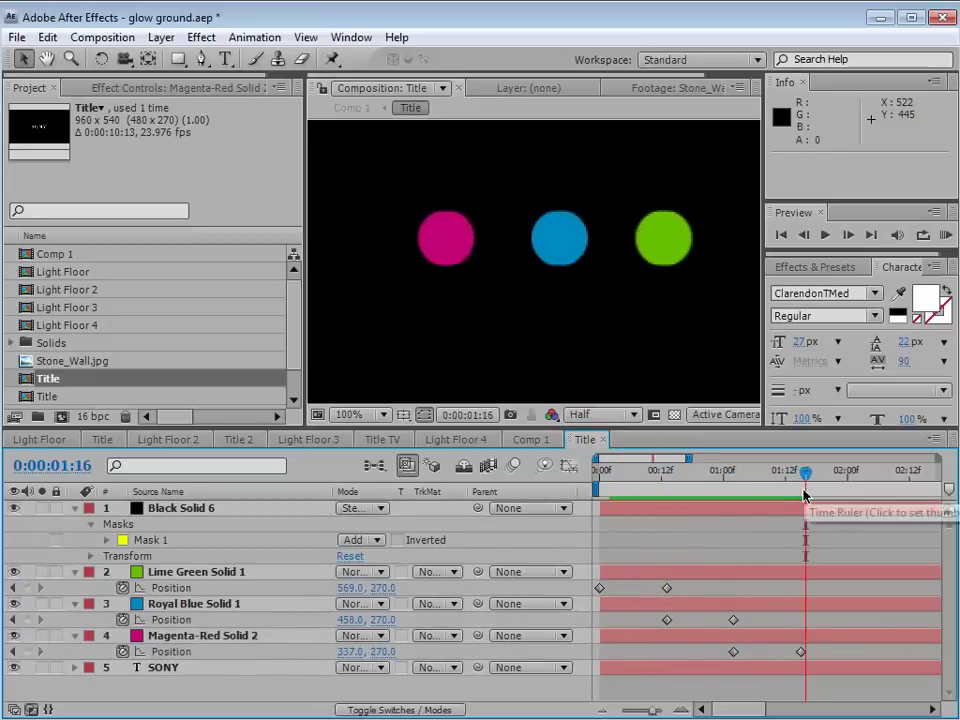
pyautogui.click(27, 588)
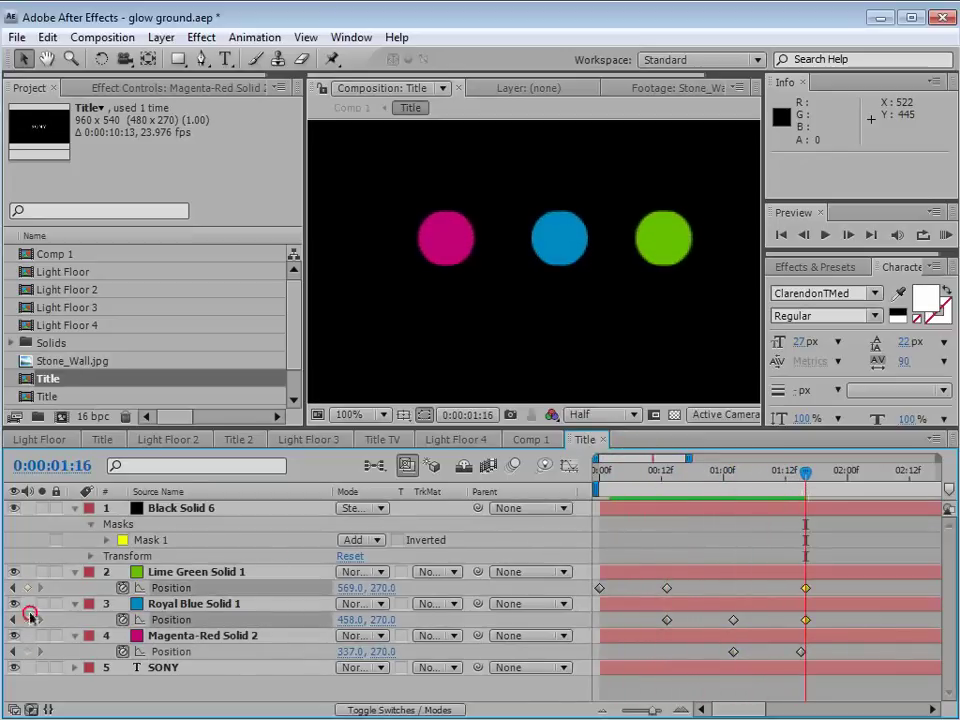
pyautogui.click(27, 652)
pyautogui.click(27, 620)
pyautogui.moveTo(806, 590); pyautogui.dragTo(820, 590)
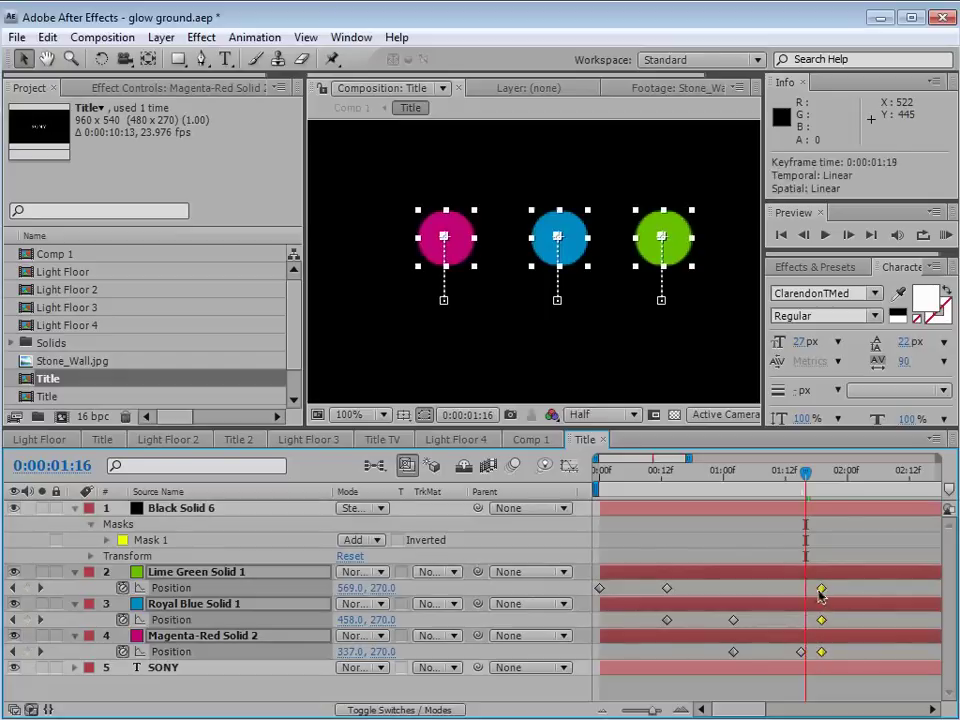
# At 0:00:02:05, move the three circles up out of the stencil strip to a vertical position of 209
pyautogui.moveTo(824, 471); pyautogui.dragTo(874, 484)
pyautogui.hotkey('shift', 'Up')
pyautogui.hotkey('shift', 'Up')
pyautogui.hotkey('shift', 'Up')
pyautogui.hotkey('shift', 'Up')
pyautogui.hotkey('shift', 'Up')
pyautogui.hotkey('shift', 'Up')
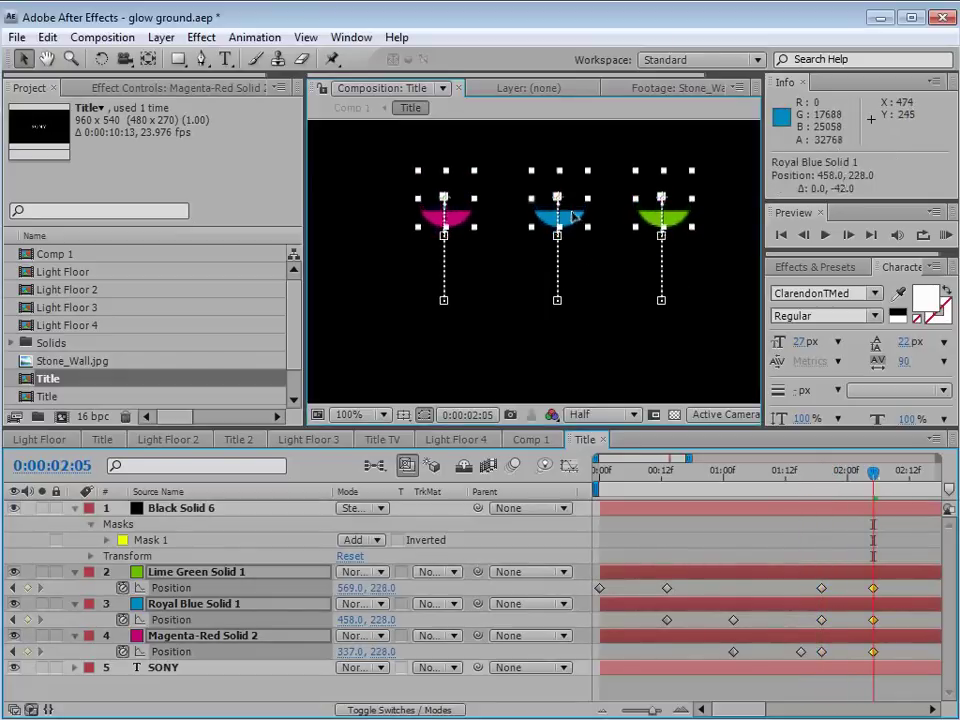
pyautogui.press('Up')
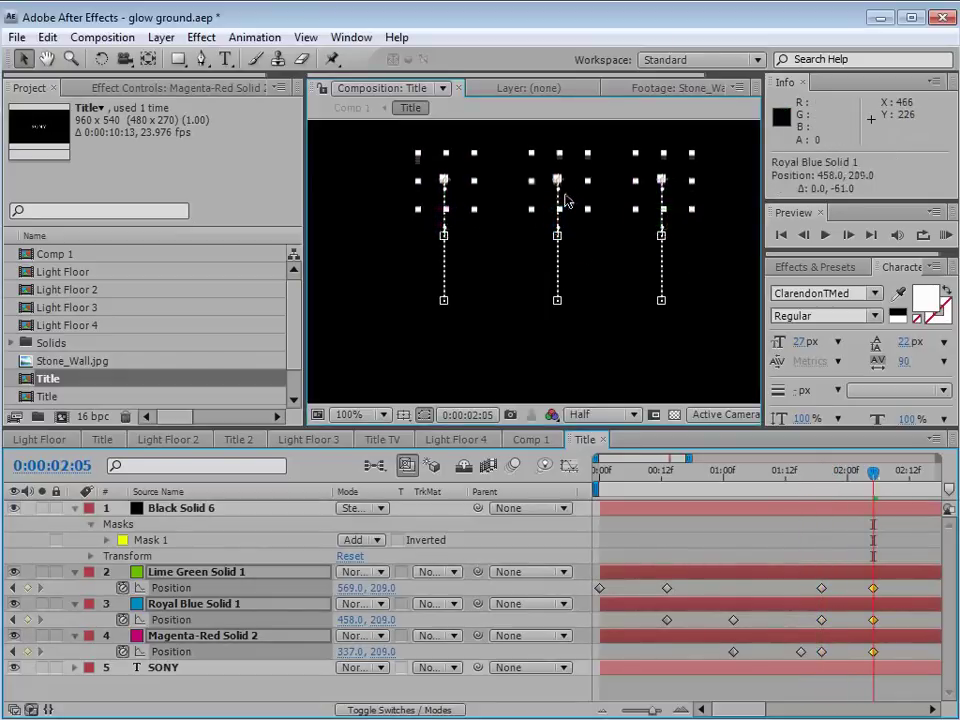
# Animate the SONY text's position rising from 448, 353 at 0:00:01:19 to 448, 296 at 0:00:02:05
pyautogui.click(156, 672)
pyautogui.moveTo(580, 308); pyautogui.dragTo(570, 248)
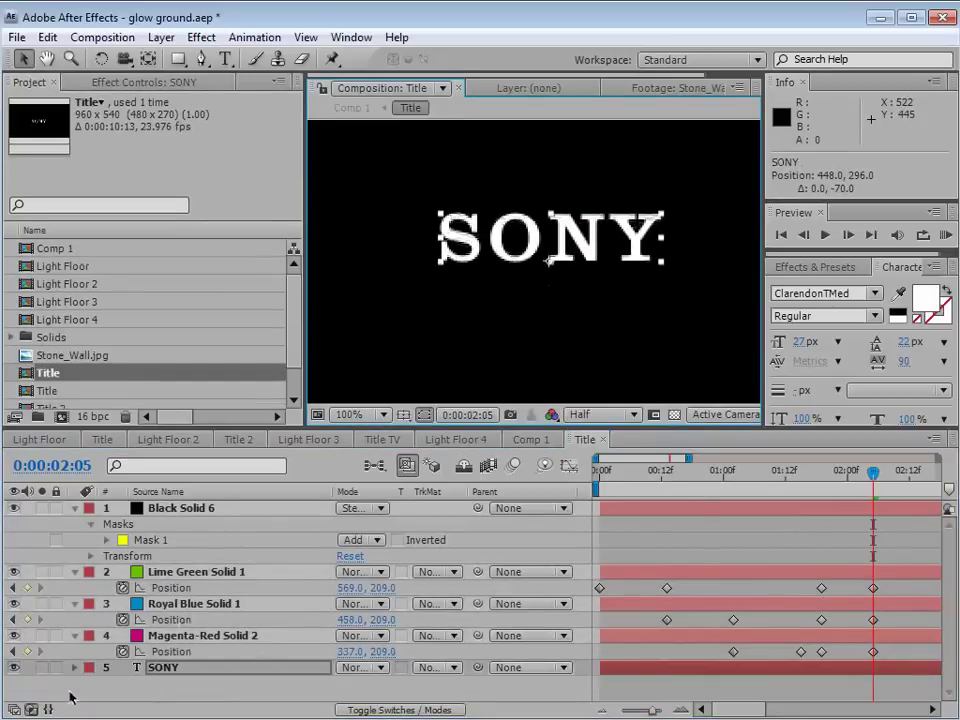
pyautogui.press('p')
pyautogui.click(123, 684)
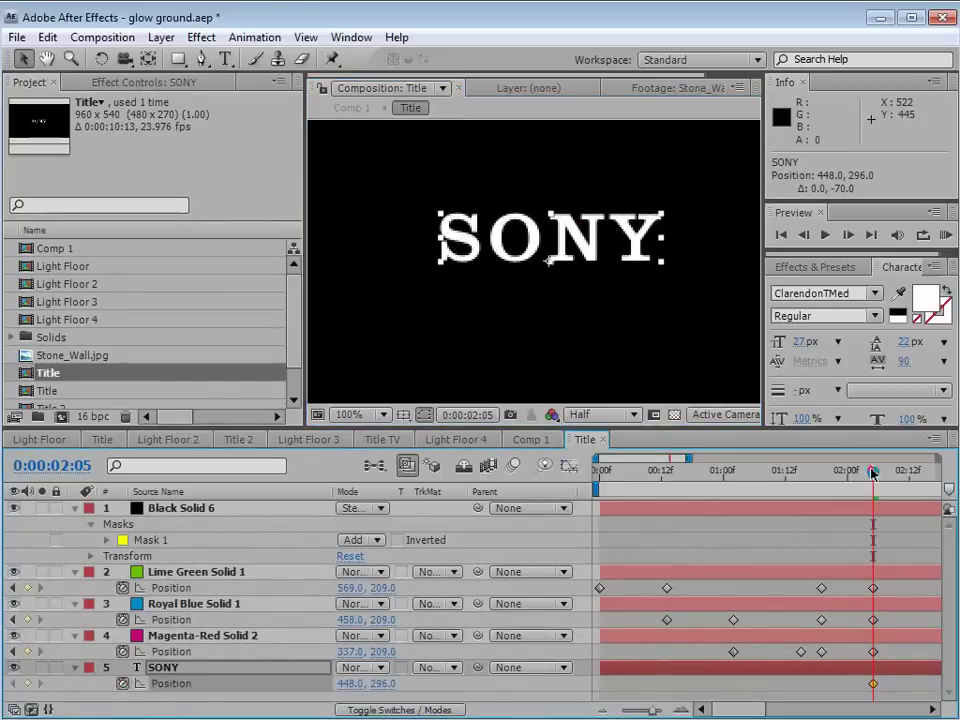
pyautogui.moveTo(872, 472); pyautogui.dragTo(822, 474)
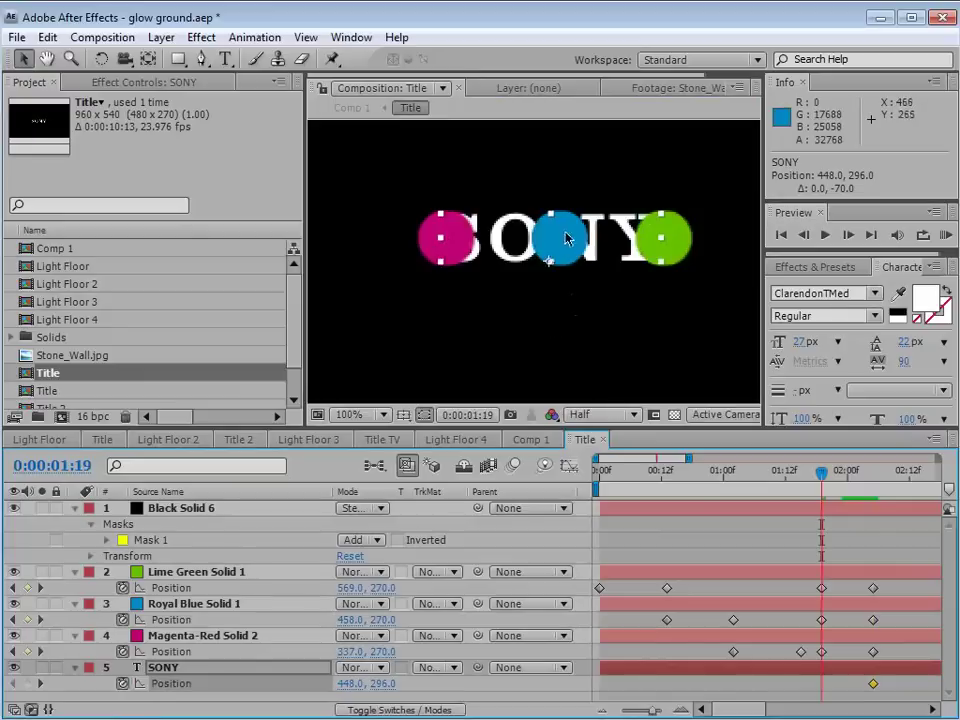
pyautogui.moveTo(590, 232); pyautogui.dragTo(593, 283)
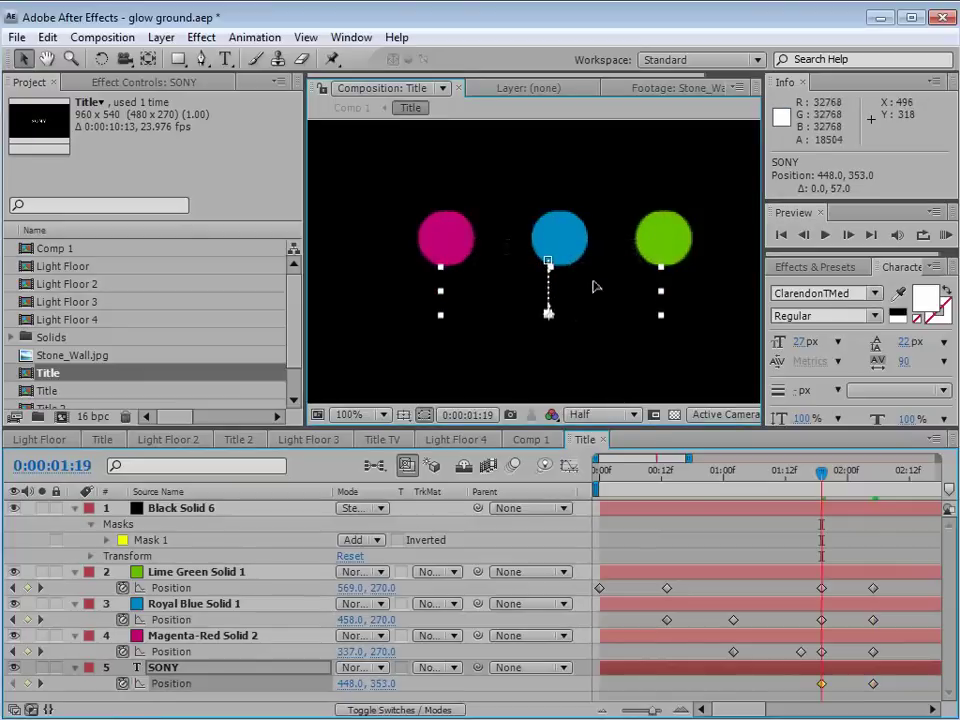
# Preview the reveal, then keyframe the SONY text to hold and slide back below the strip just after three seconds
pyautogui.moveTo(822, 482); pyautogui.dragTo(904, 503)
pyautogui.press('-')
pyautogui.press('space')
pyautogui.moveTo(838, 586); pyautogui.dragTo(800, 576)
pyautogui.click(801, 480)
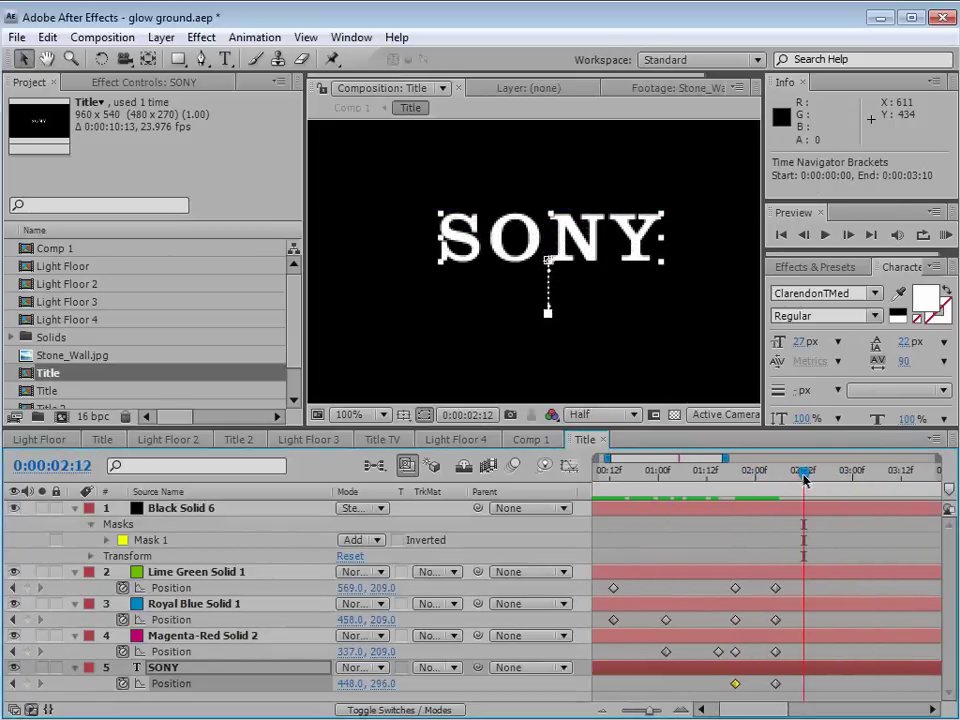
pyautogui.moveTo(835, 474); pyautogui.dragTo(849, 471)
pyautogui.moveTo(578, 242); pyautogui.dragTo(581, 303)
pyautogui.moveTo(608, 477); pyautogui.dragTo(722, 515)
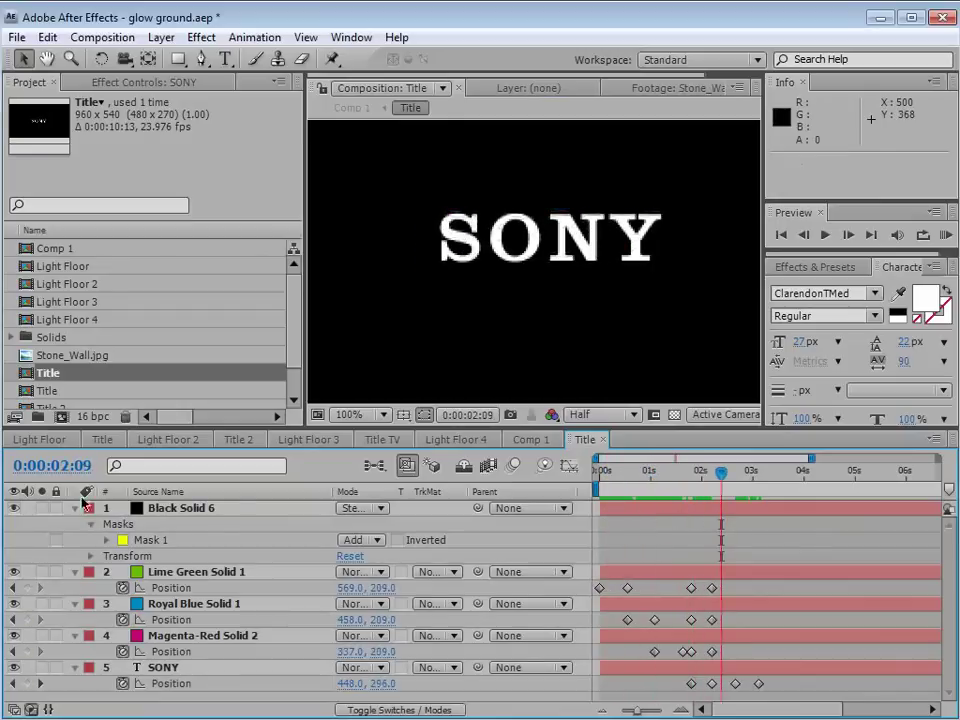
# Collapse the properties of all five layers in the Title composition and deselect them
pyautogui.click(141, 513)
pyautogui.hotkey('ctrl', 'a')
pyautogui.click(75, 509)
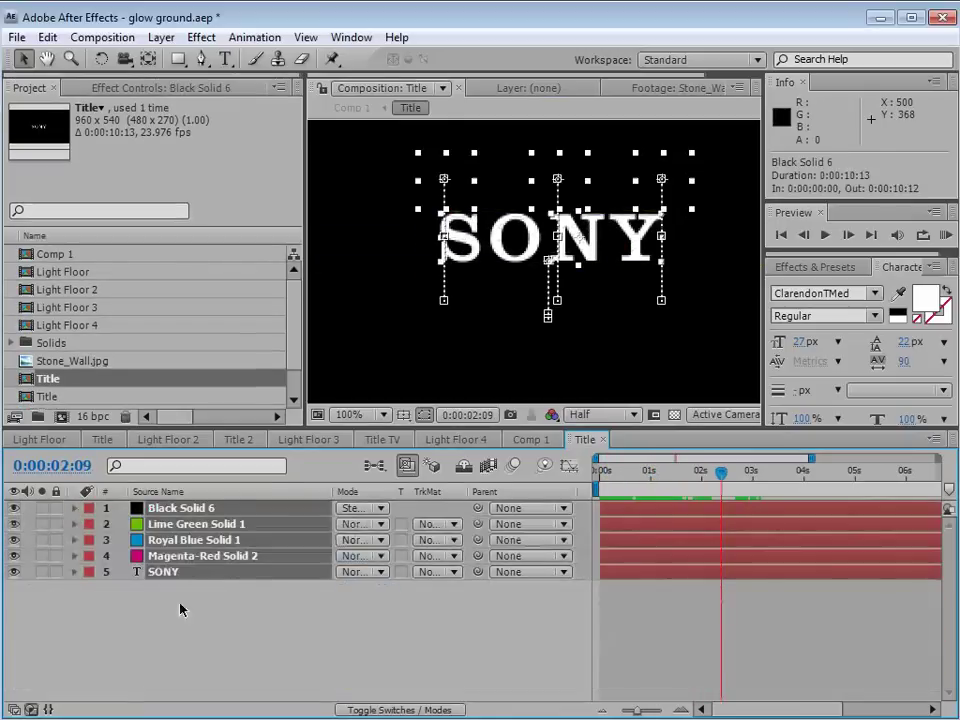
pyautogui.click(181, 608)
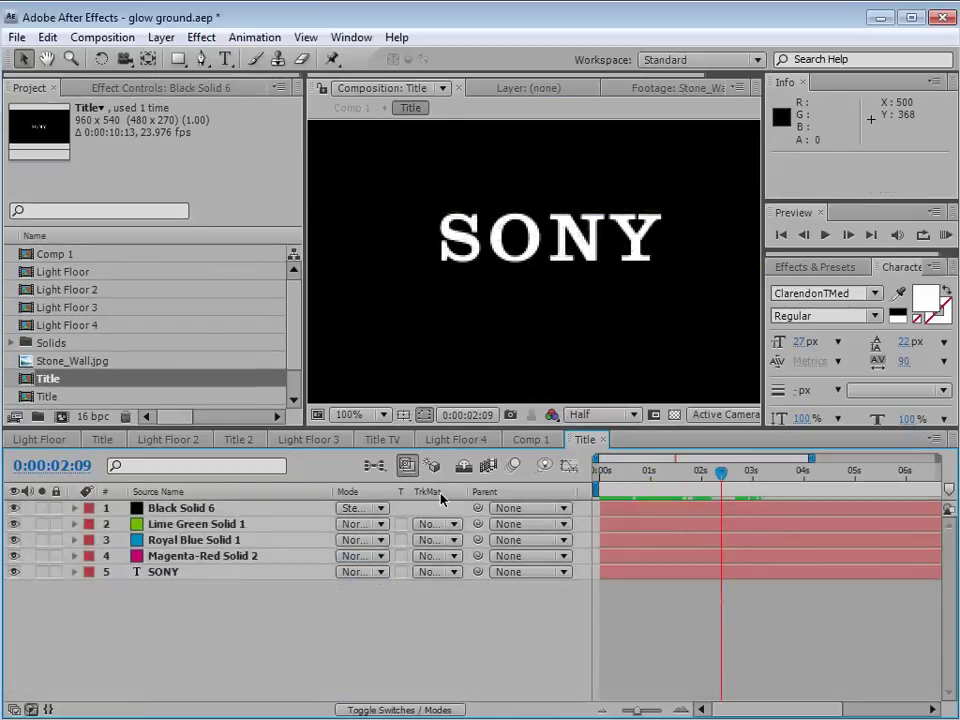
# Return to Comp 1, check the animated circles over the stone floor at 0:00:01:04, and set the preview resolution to Full
pyautogui.click(604, 441)
pyautogui.moveTo(612, 480); pyautogui.dragTo(630, 492)
pyautogui.scroll(2, 561, 290)
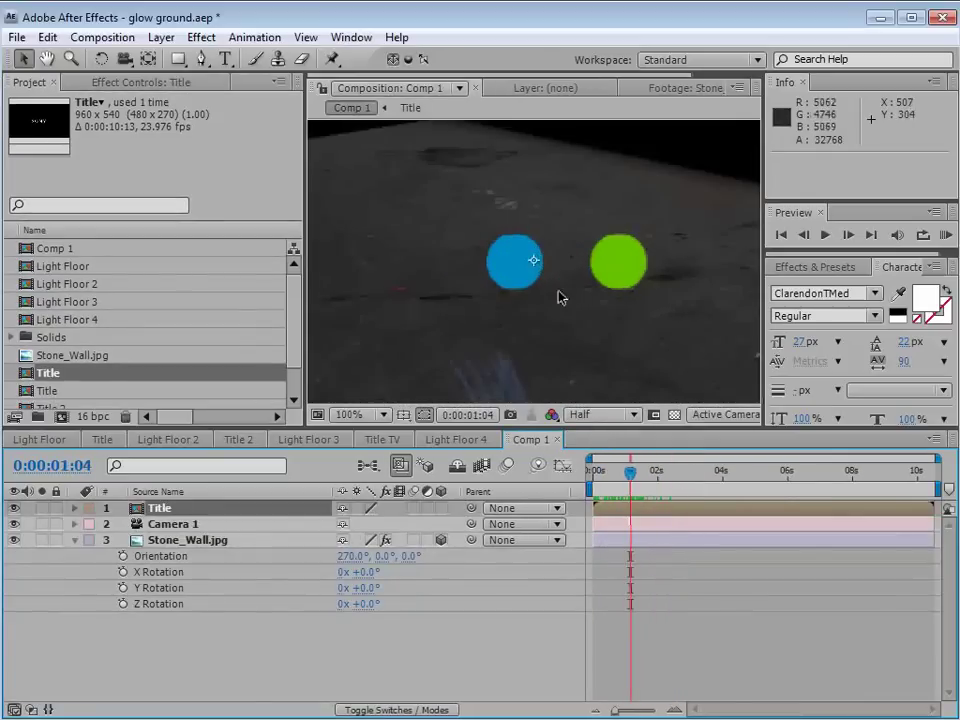
pyautogui.click(598, 414)
pyautogui.click(602, 430)
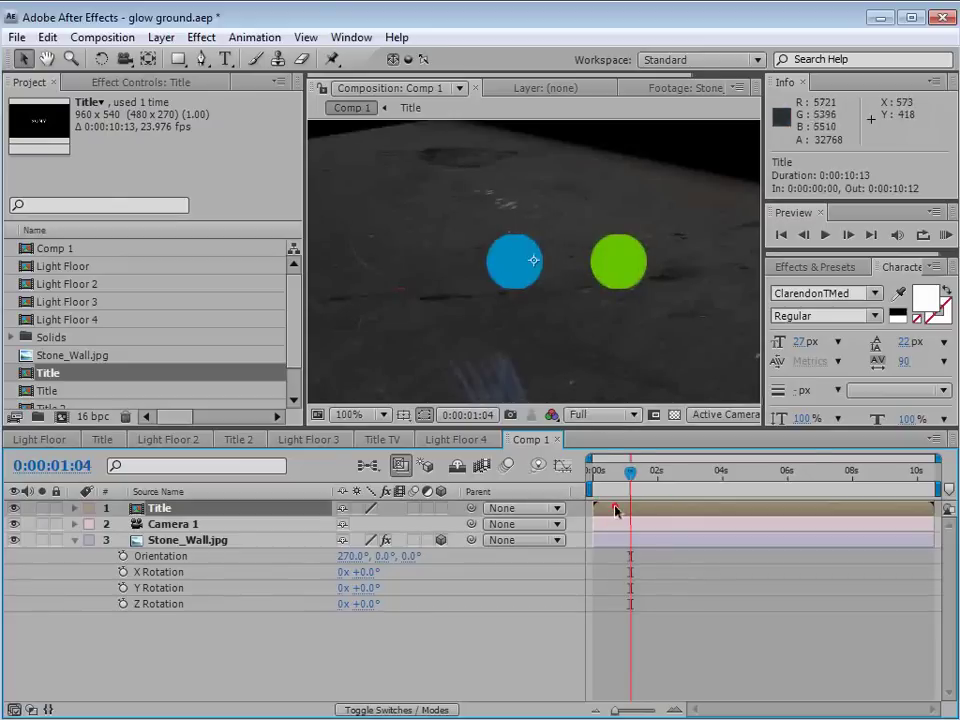
# Reopen the Title composition and stretch the black stencil solid's mask at both edges to about 106.7% height around the blue circle
pyautogui.doubleClick(531, 259)
pyautogui.click(193, 510)
pyautogui.press('.')
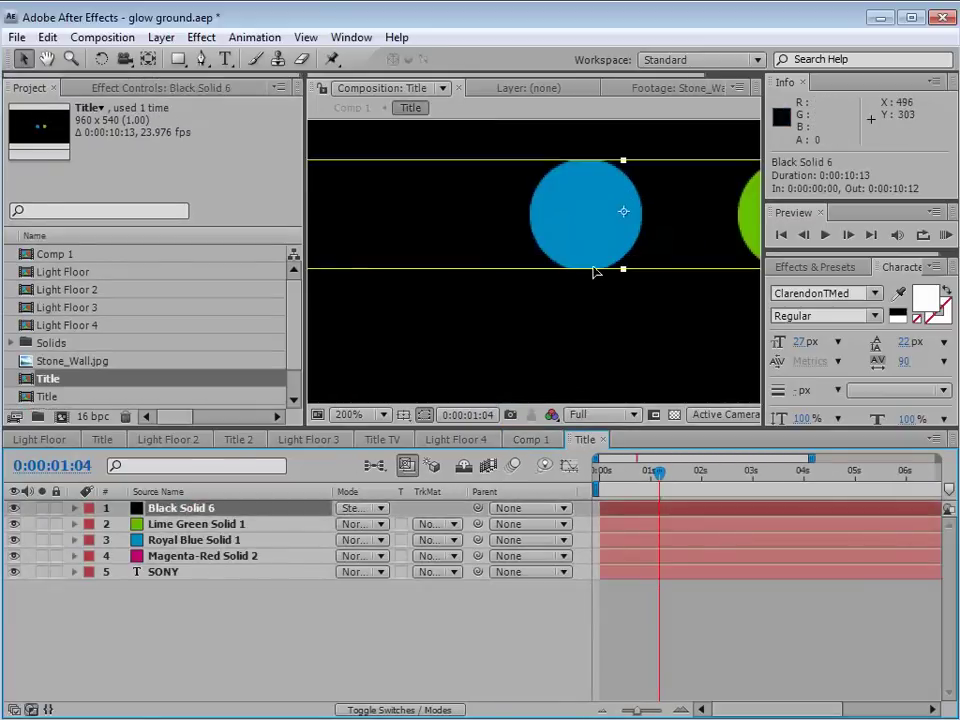
pyautogui.moveTo(623, 269); pyautogui.dragTo(661, 276)
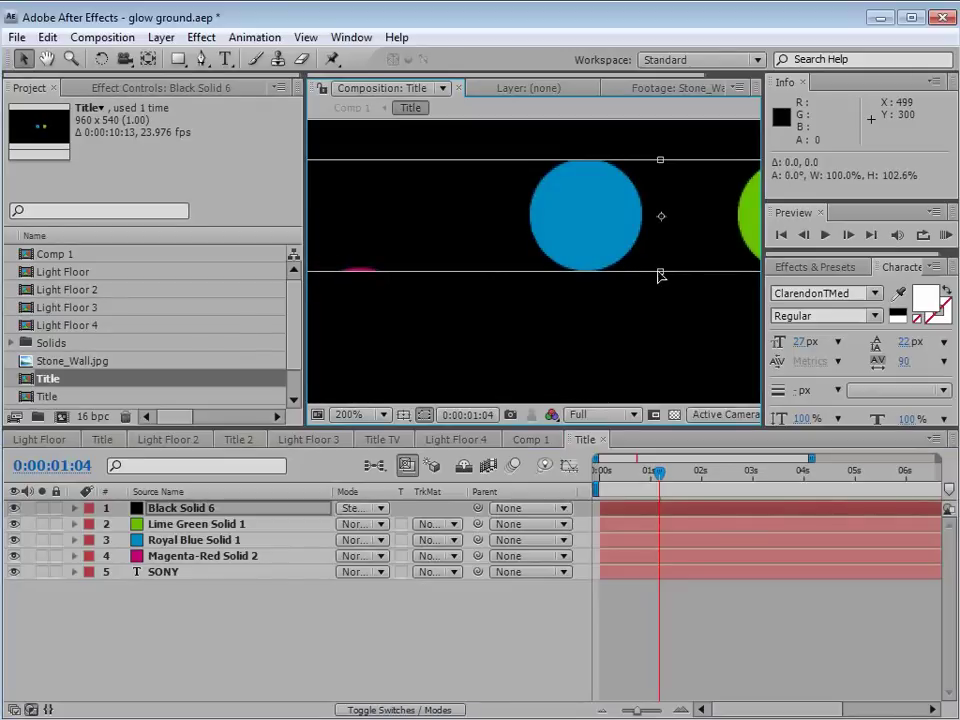
pyautogui.moveTo(660, 158); pyautogui.dragTo(660, 153)
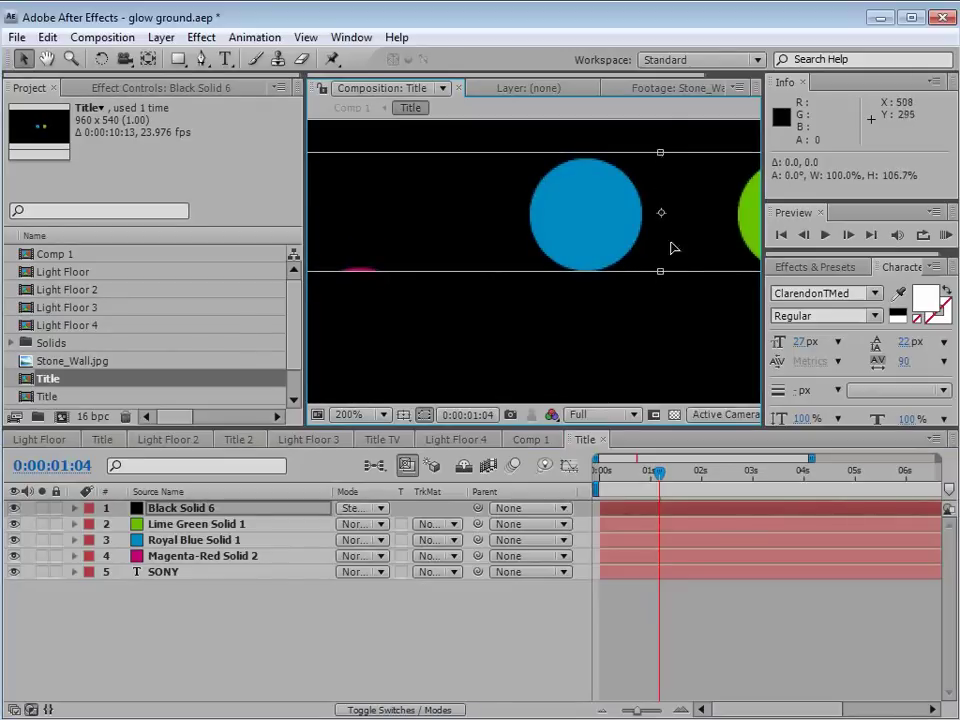
pyautogui.click(336, 569)
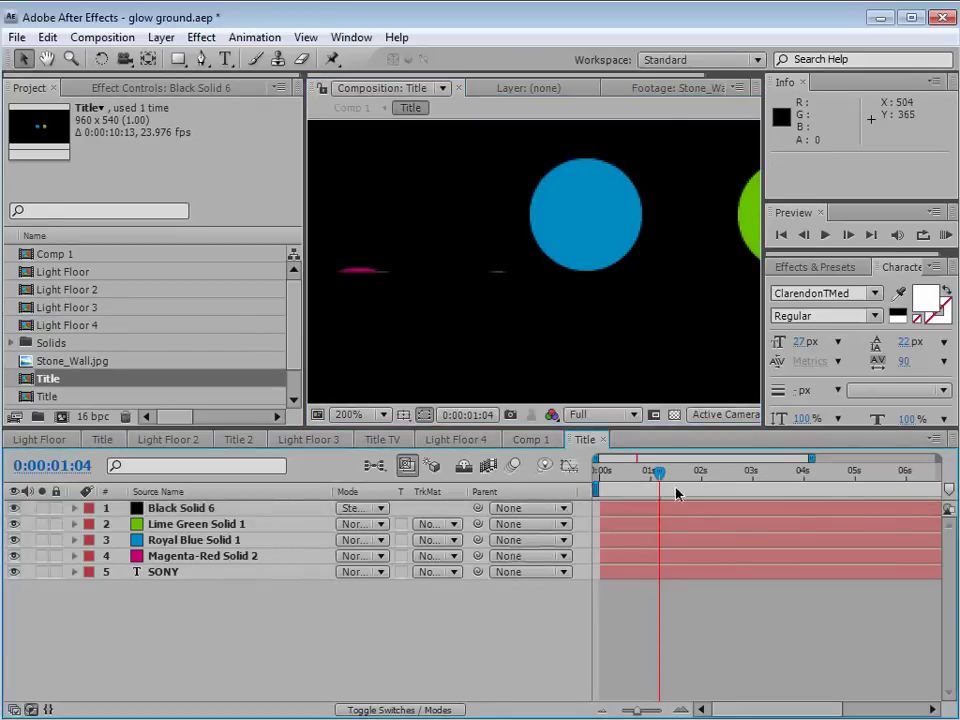
# Lower the SONY text's first Position keyframe at 0:00:01:19 in the Title composition to 448.0, 354.0
pyautogui.click(645, 478)
pyautogui.click(191, 572)
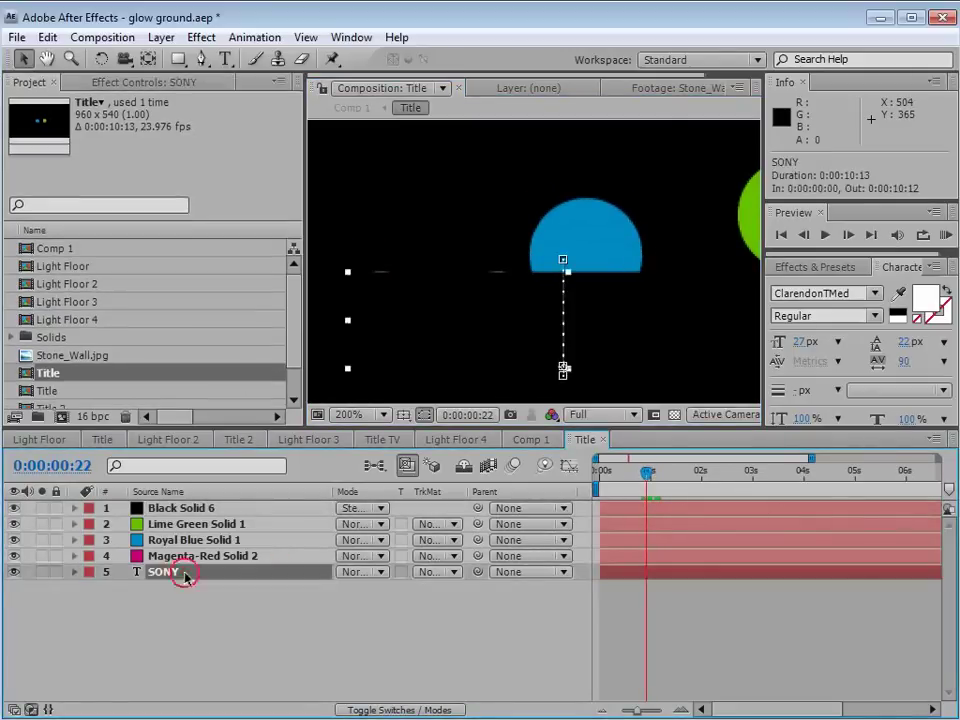
pyautogui.press('p')
pyautogui.click(686, 473)
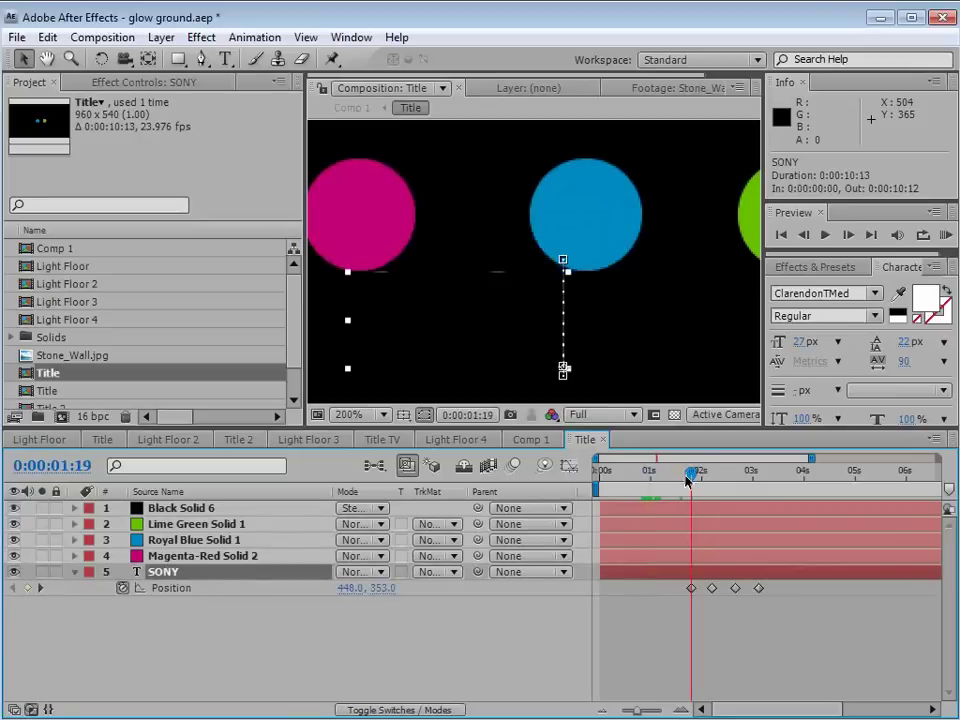
pyautogui.press('Down')
pyautogui.click(658, 621)
pyautogui.press(',')
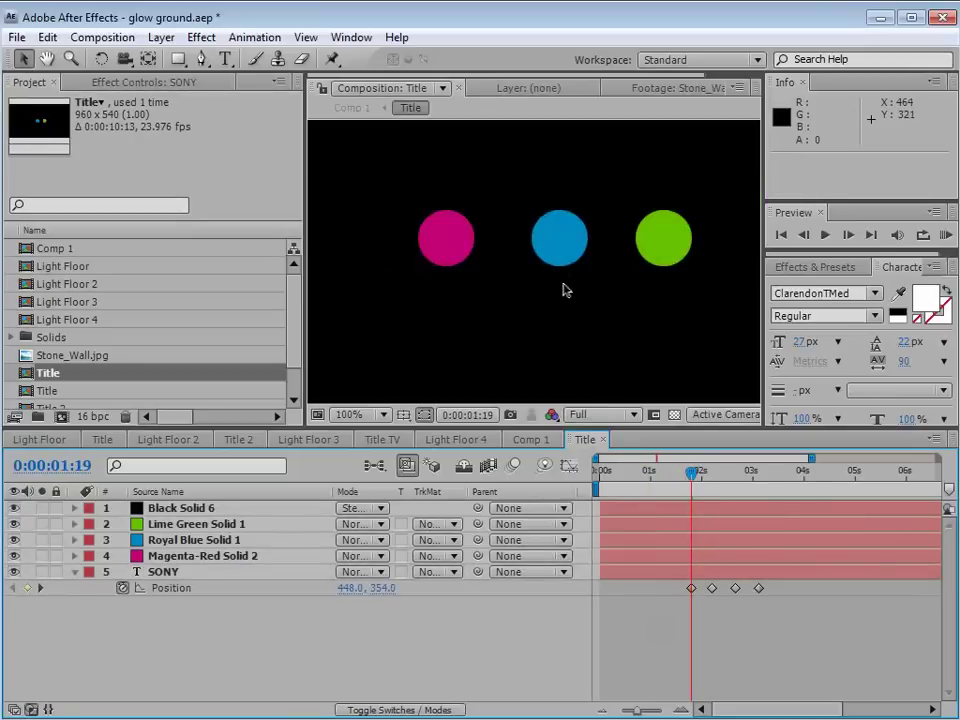
# Close the Title composition and make the Title layer 3D in Comp 1
pyautogui.click(603, 441)
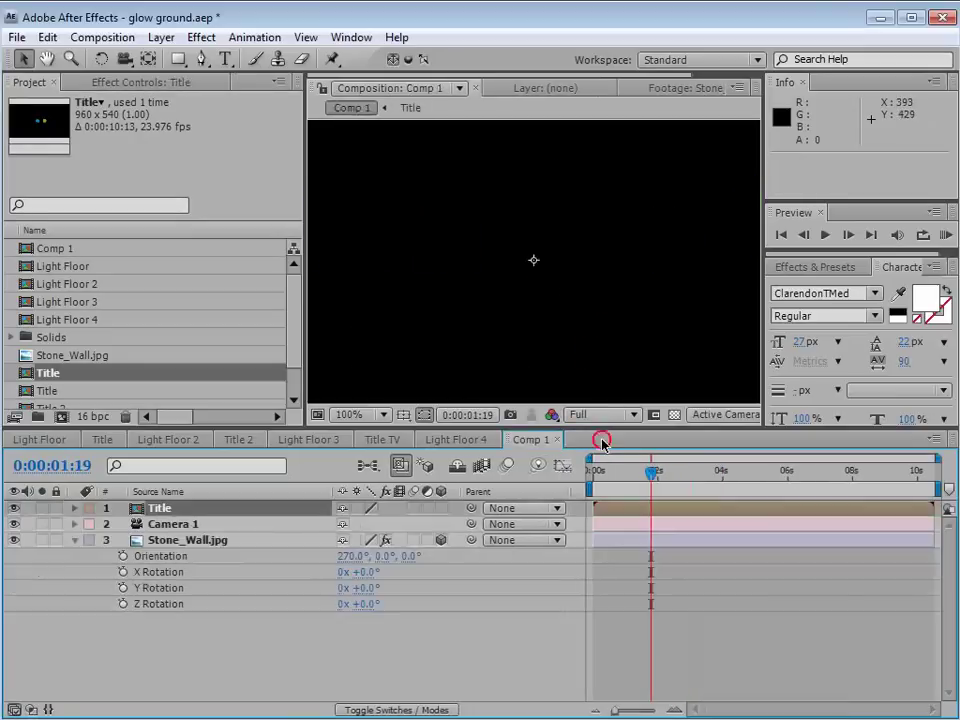
pyautogui.click(516, 524)
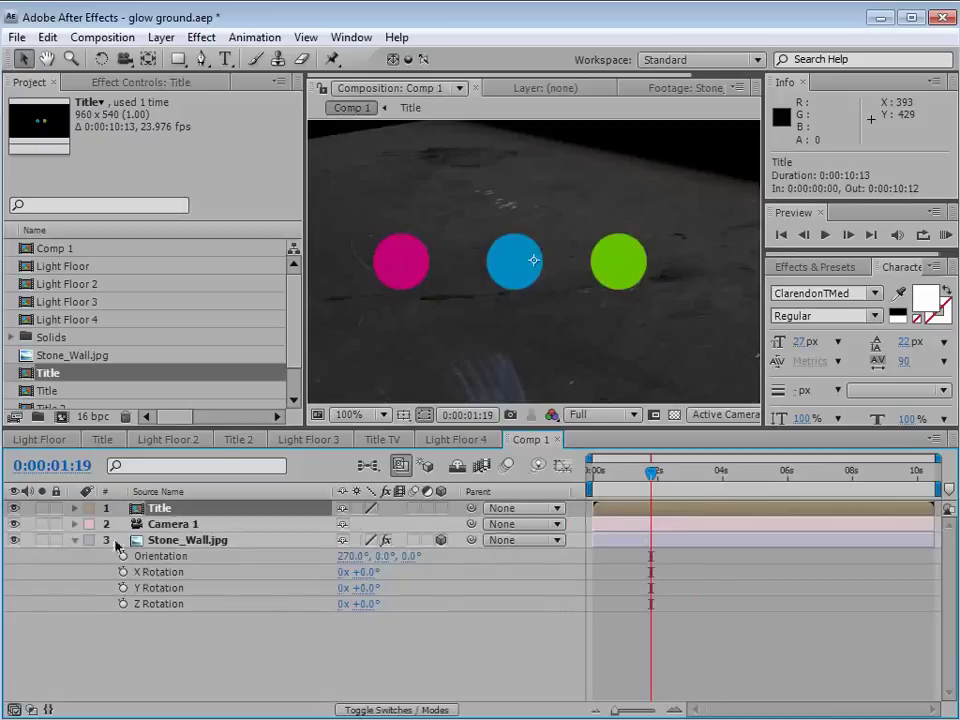
pyautogui.click(440, 509)
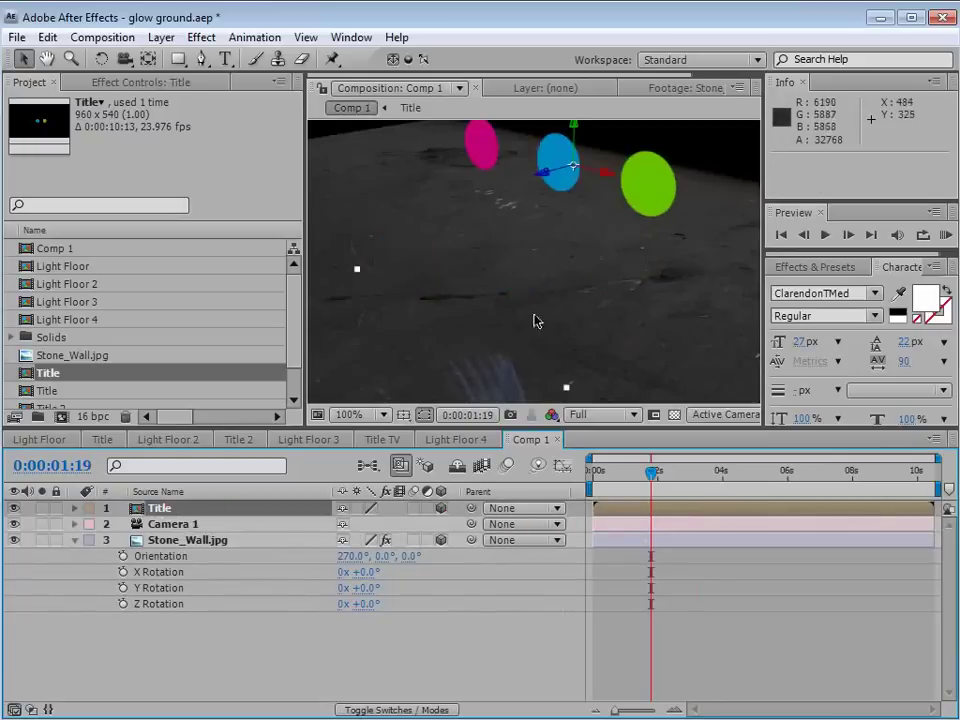
# Lower the 3D Title layer along its Y axis onto the stone floor, to position 480.0, 376.2, 0.0
pyautogui.press(',')
pyautogui.press(',')
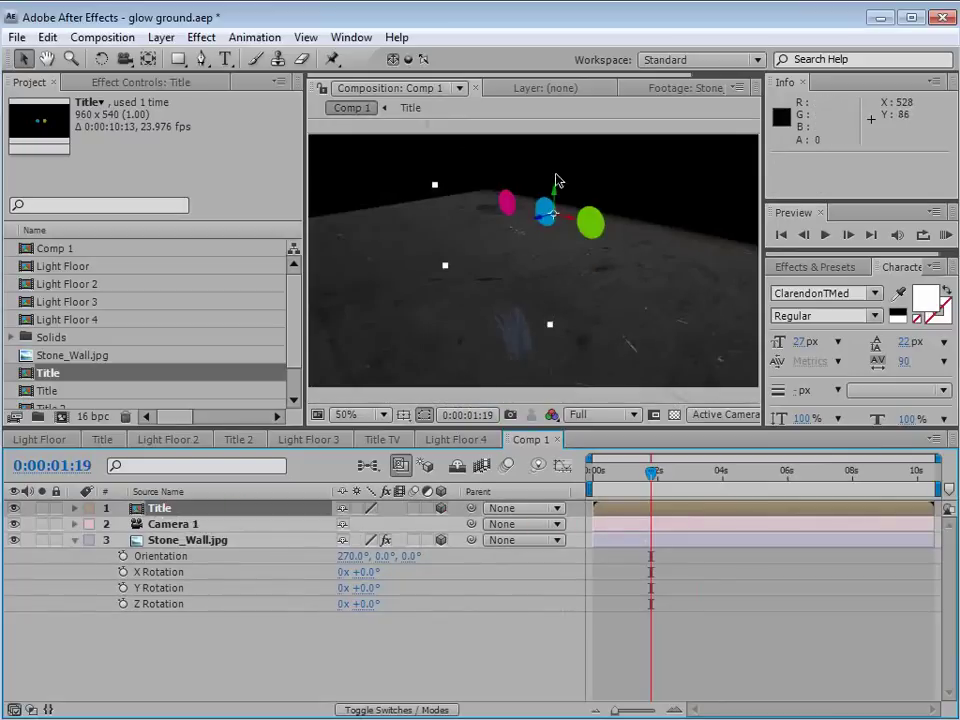
pyautogui.moveTo(555, 197); pyautogui.dragTo(544, 272)
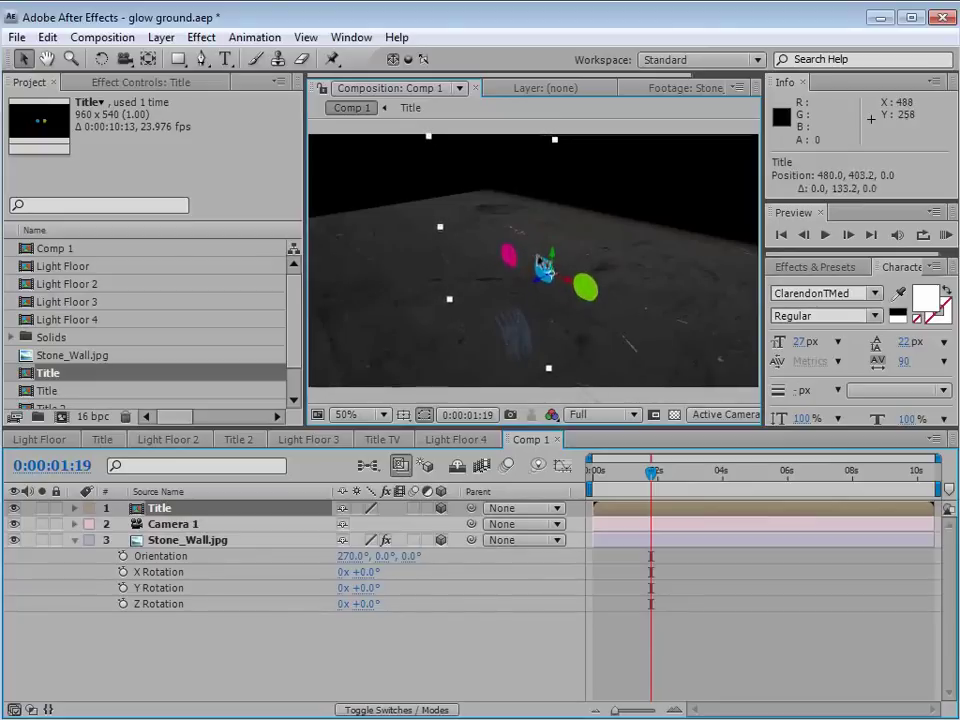
pyautogui.press('.')
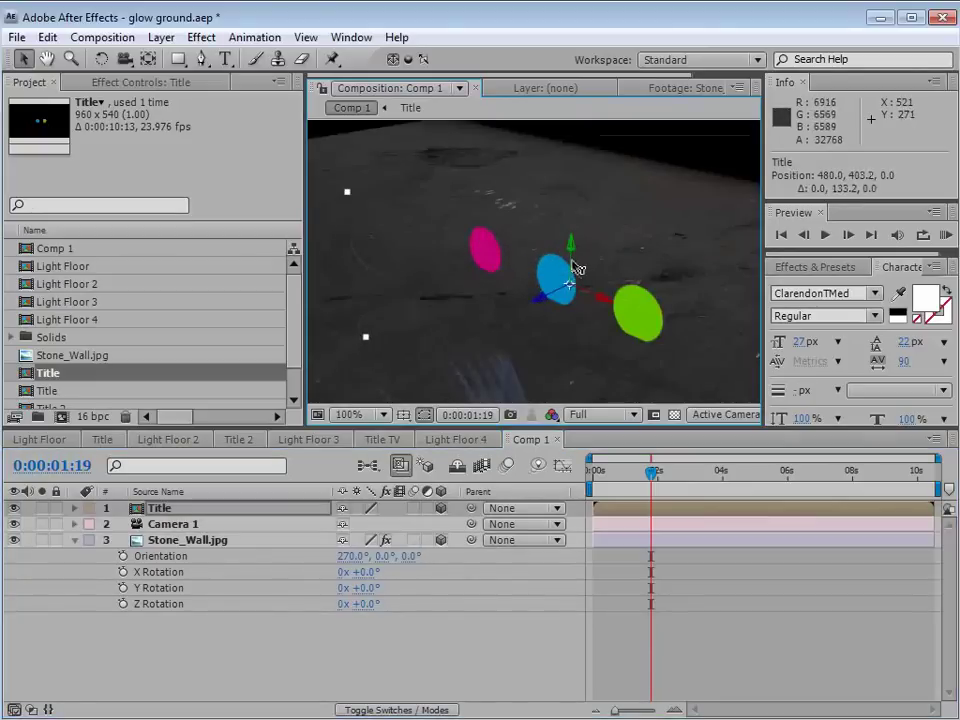
pyautogui.moveTo(574, 266); pyautogui.dragTo(574, 262)
pyautogui.click(673, 580)
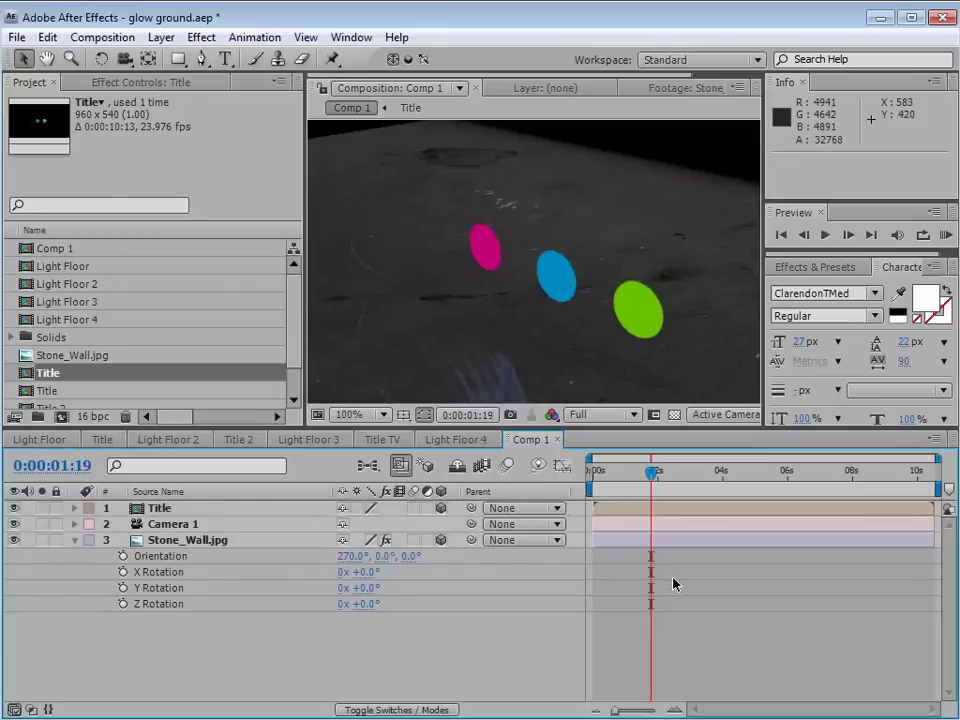
pyautogui.click(178, 509)
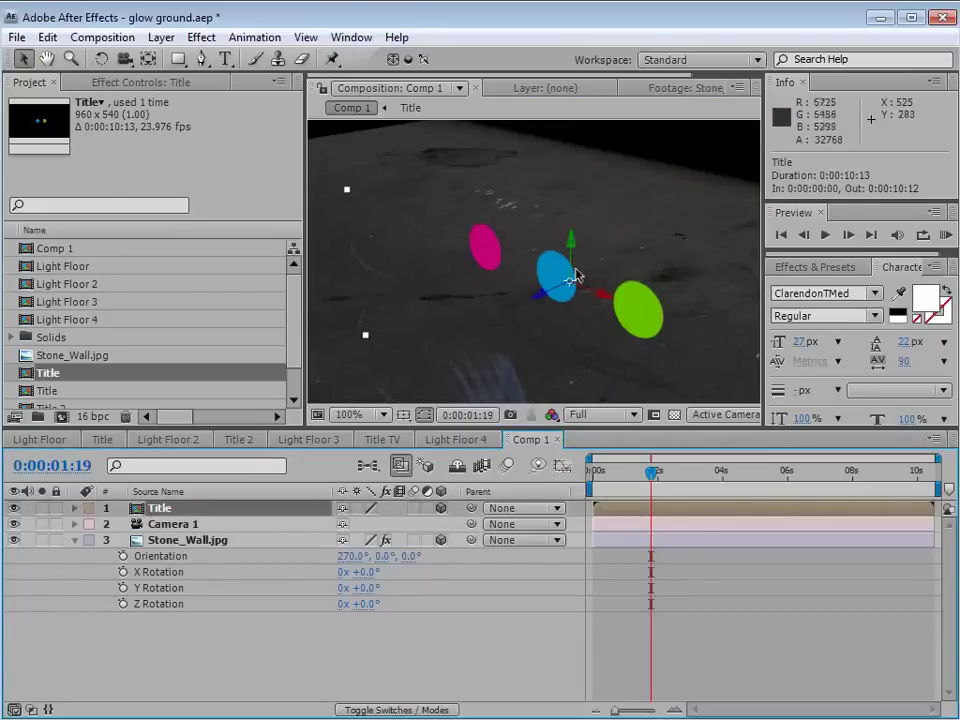
pyautogui.click(674, 415)
pyautogui.click(674, 415)
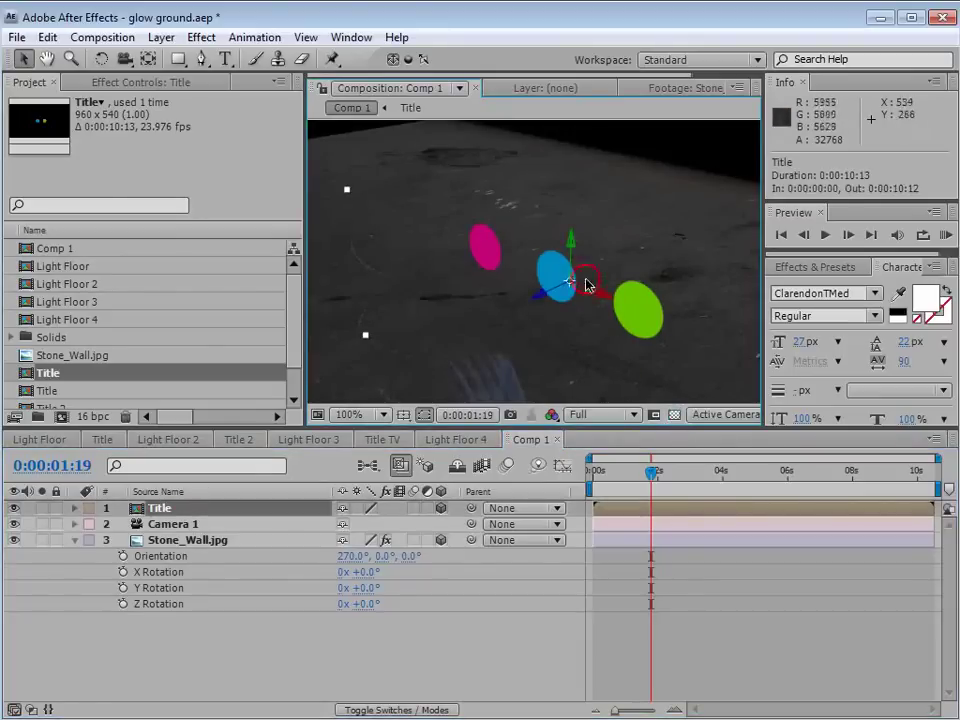
pyautogui.moveTo(573, 265); pyautogui.dragTo(574, 246)
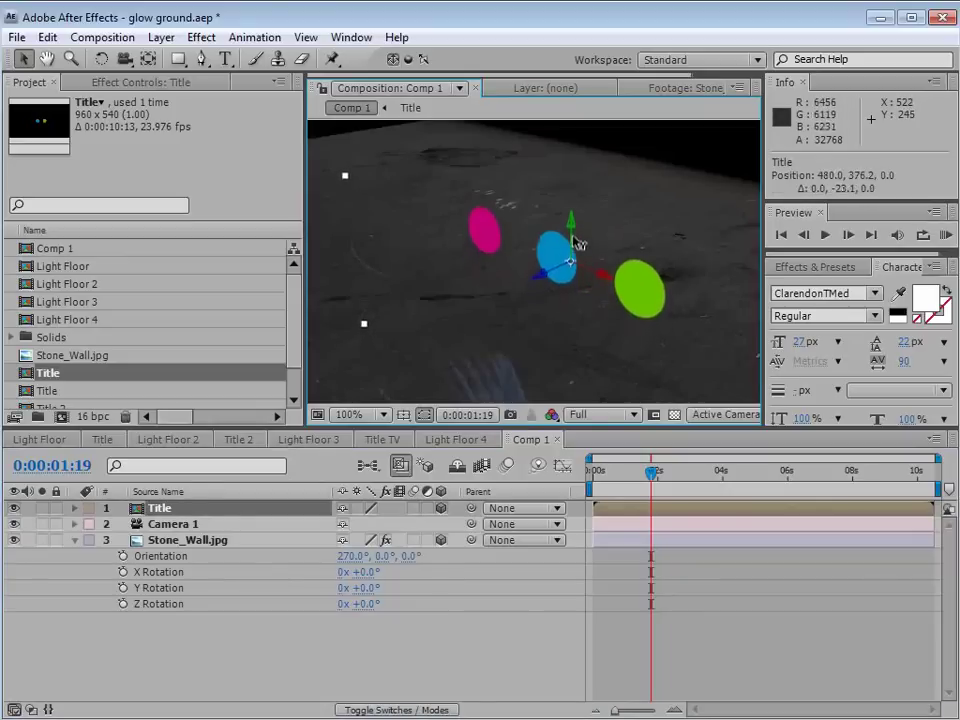
# Duplicate the Title layer and flip the copy upside down to an orientation of 180°, 0°, 0°
pyautogui.click(47, 37)
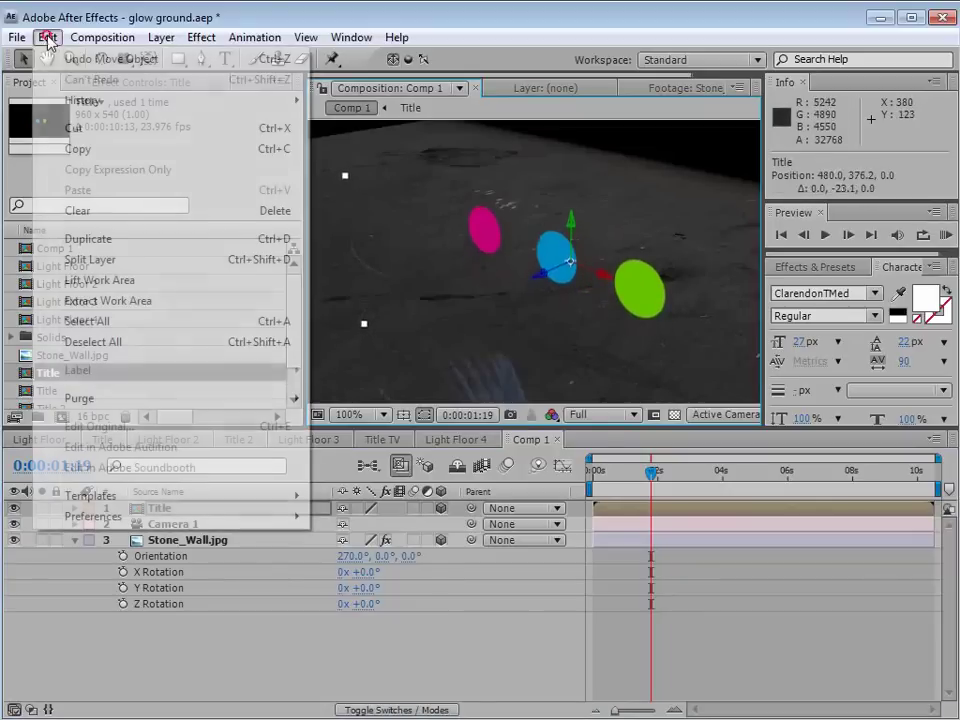
pyautogui.click(97, 239)
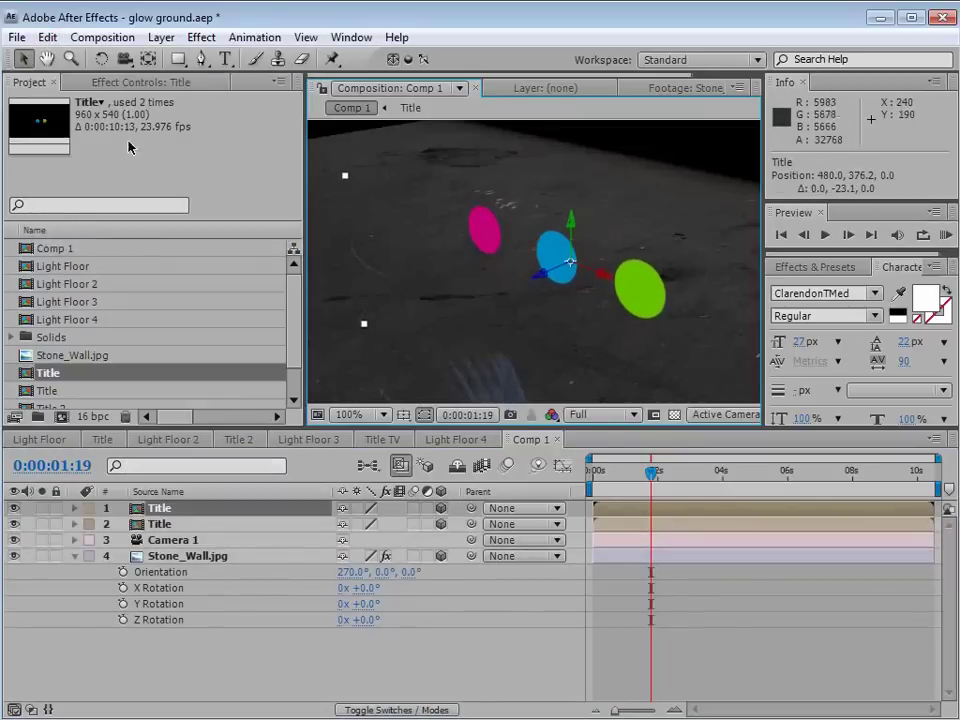
pyautogui.press('w')
pyautogui.moveTo(563, 266); pyautogui.dragTo(609, 448)
pyautogui.press('v')
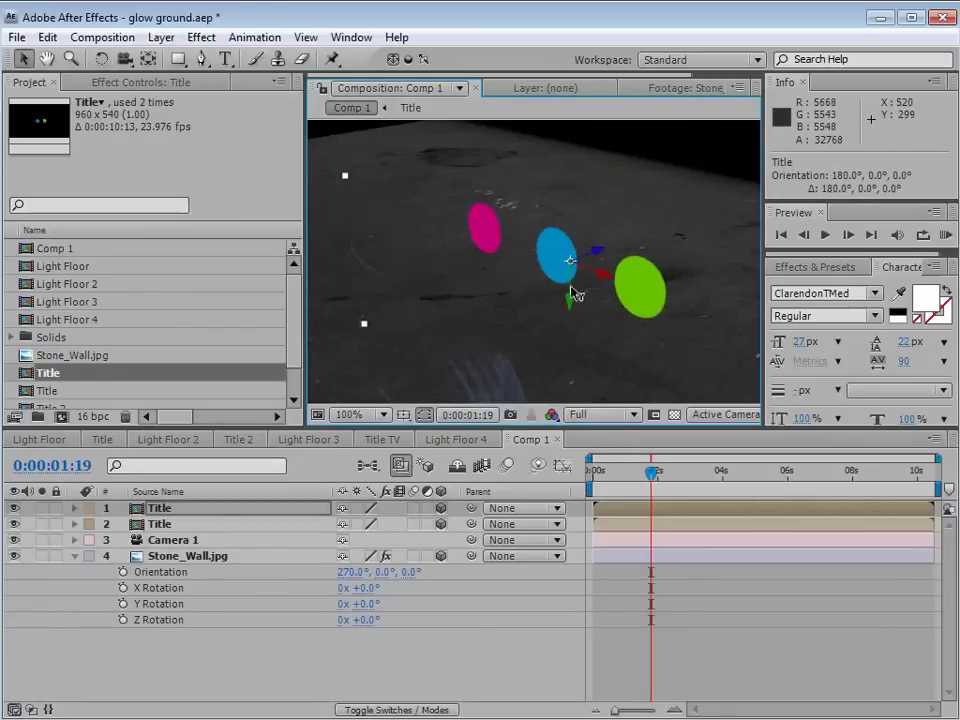
# Hide the stone floor and move the flipped Title copy below the original, to a Y position of 479.3
pyautogui.moveTo(576, 293); pyautogui.dragTo(572, 356)
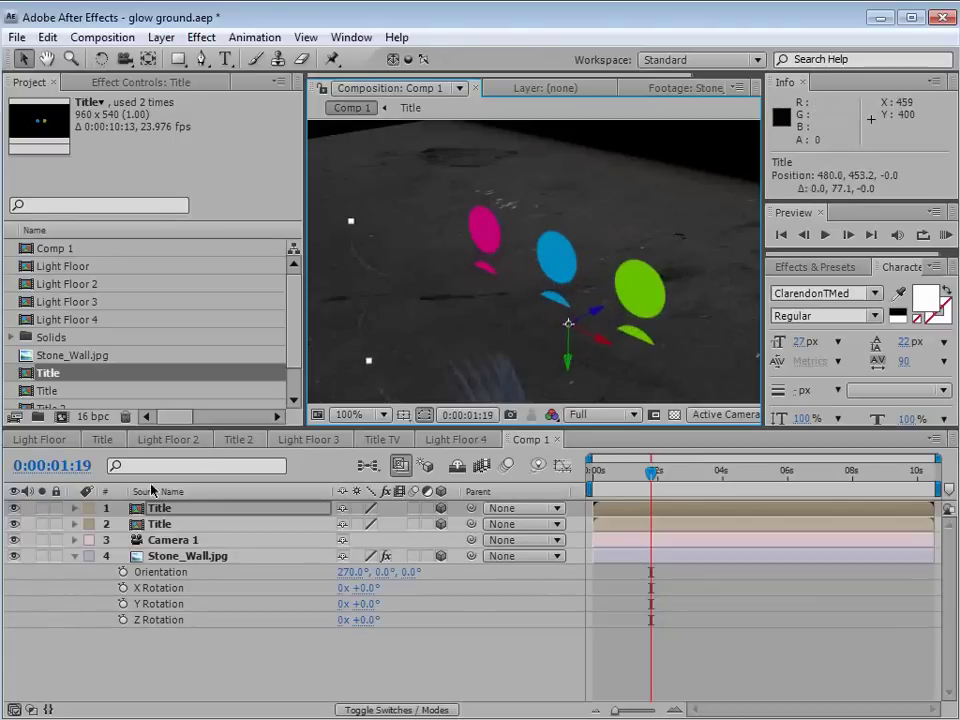
pyautogui.click(15, 556)
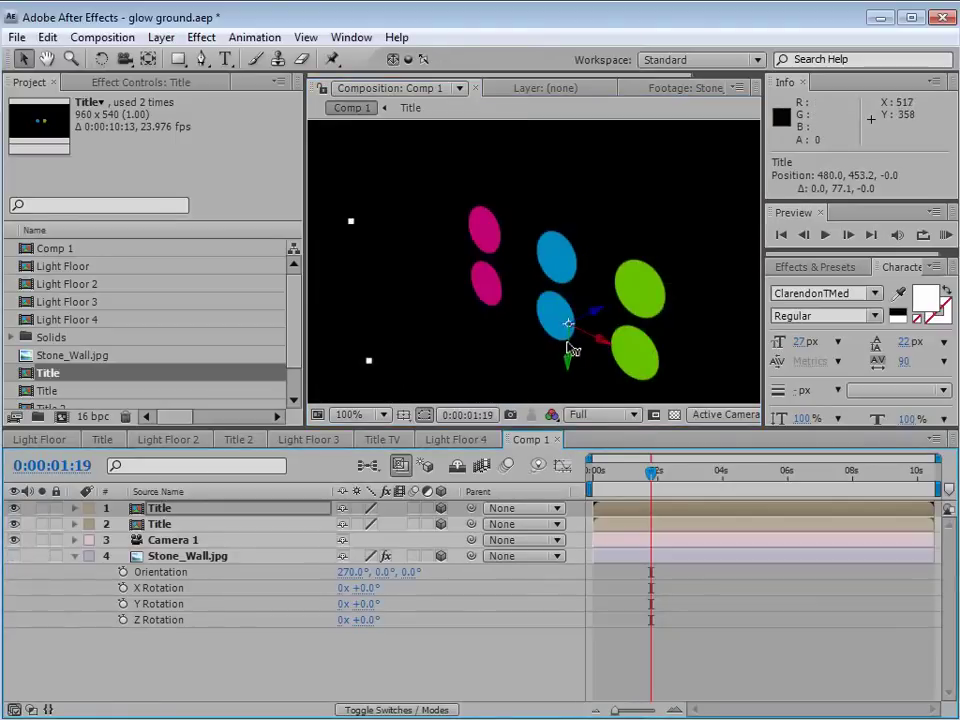
pyautogui.moveTo(572, 347); pyautogui.dragTo(568, 372)
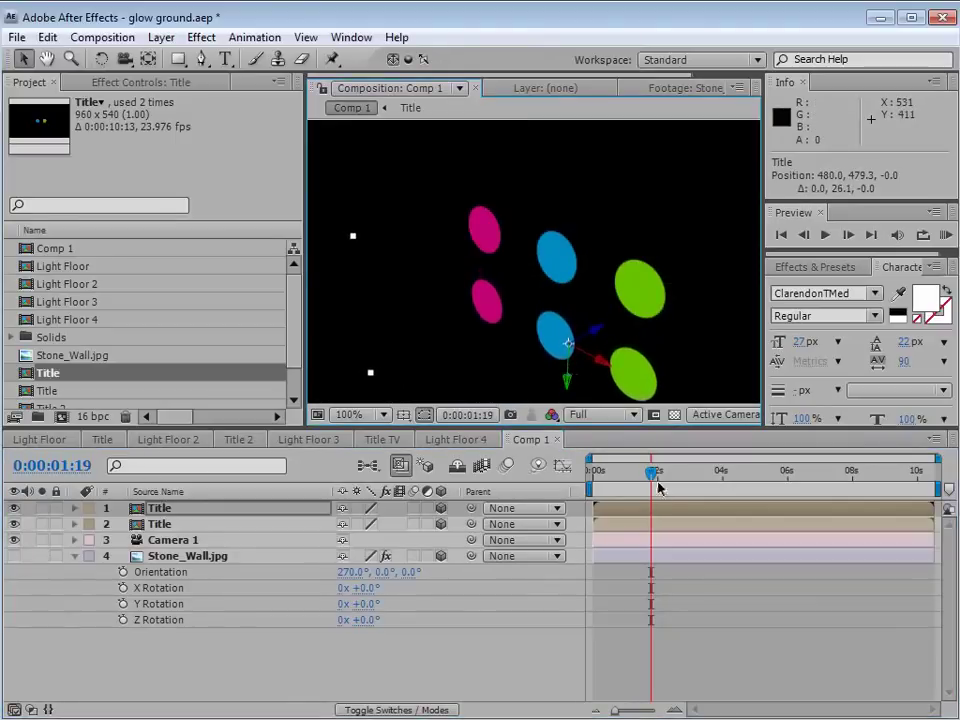
# Go to 0:00:02:11, widen the composition viewer and switch it to the Front view
pyautogui.moveTo(659, 488)
pyautogui.mouseDown()
pyautogui.moveTo(666, 474)
pyautogui.moveTo(692, 474)
pyautogui.moveTo(674, 474)
pyautogui.mouseUp()
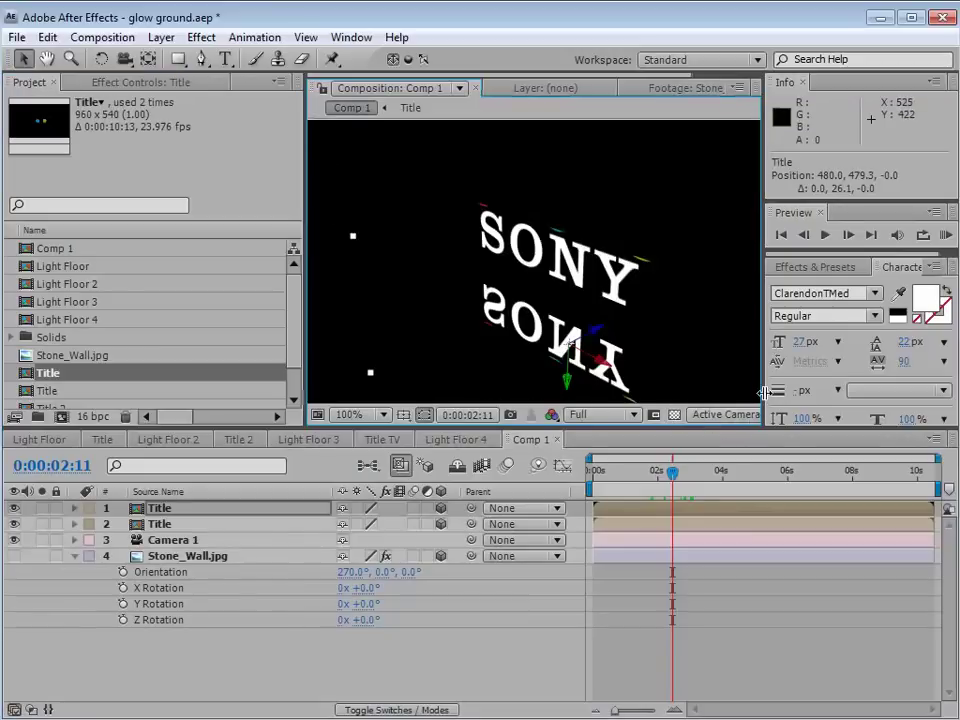
pyautogui.moveTo(765, 393); pyautogui.dragTo(852, 393)
pyautogui.click(758, 416)
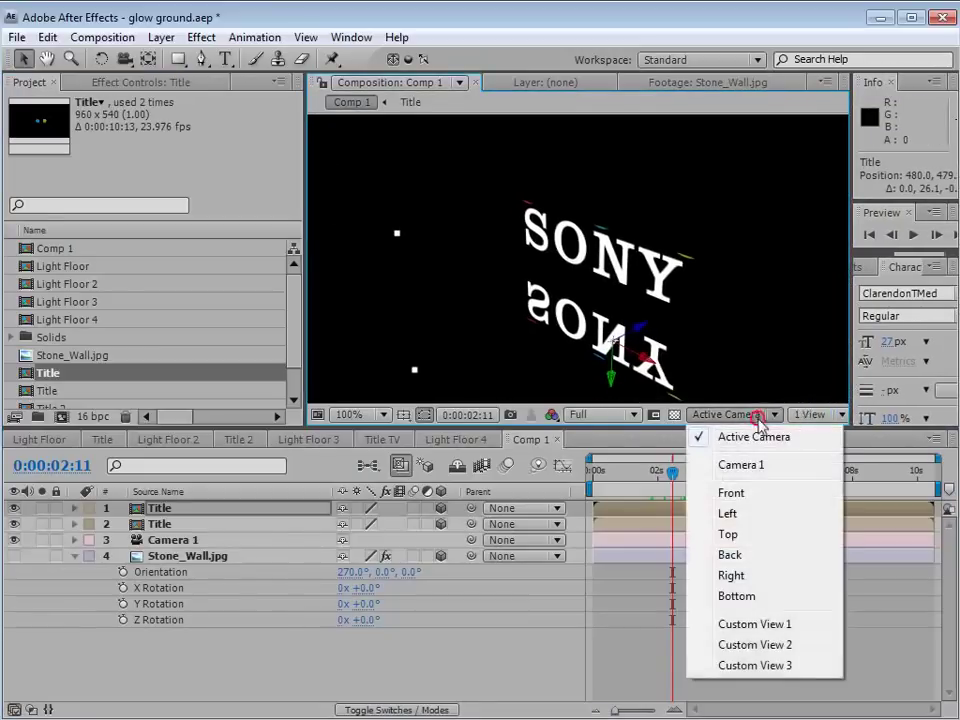
pyautogui.click(731, 492)
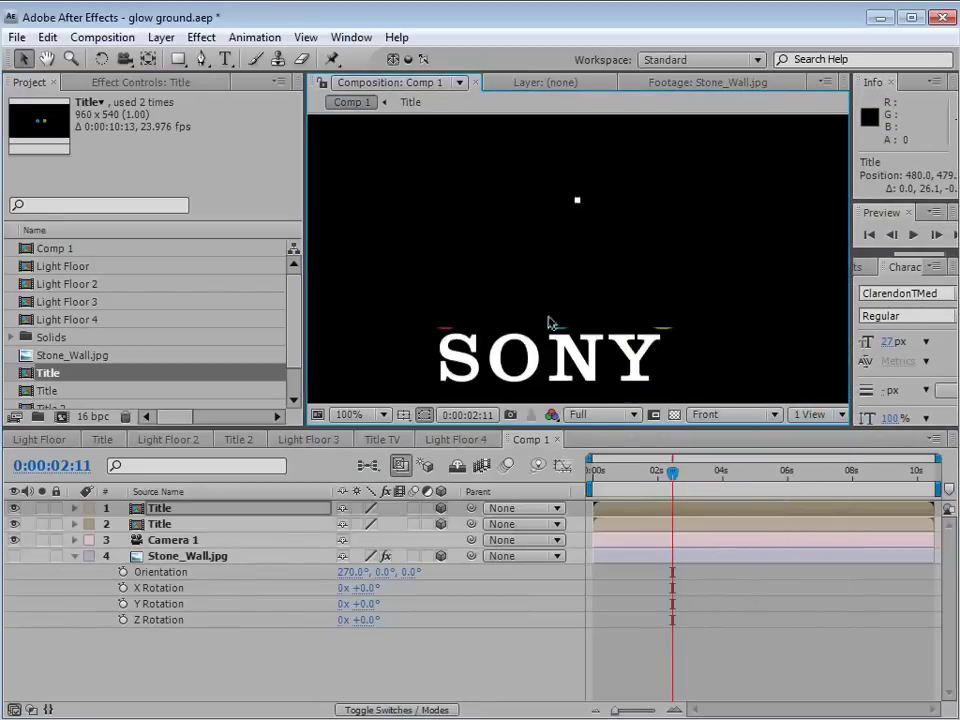
# Show the stone floor again and compare the spacing of both SONY texts to the floor line up close
pyautogui.scroll(-2, 550, 300)
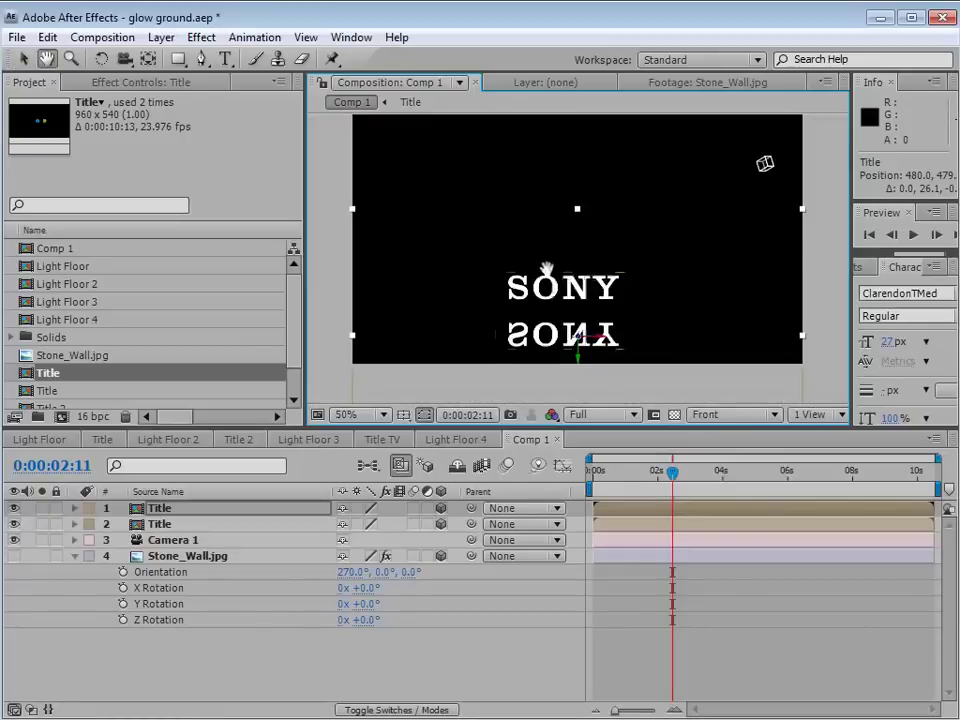
pyautogui.click(14, 555)
pyautogui.press('h')
pyautogui.scroll(3, 501, 246)
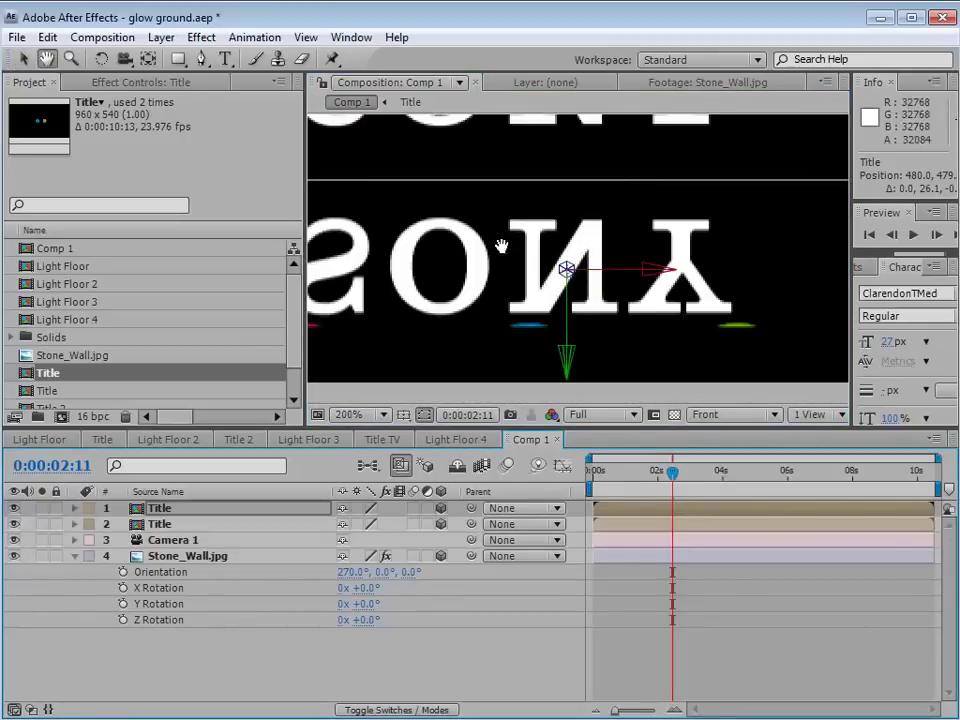
pyautogui.moveTo(501, 246); pyautogui.dragTo(525, 264)
pyautogui.press('v')
pyautogui.click(199, 548)
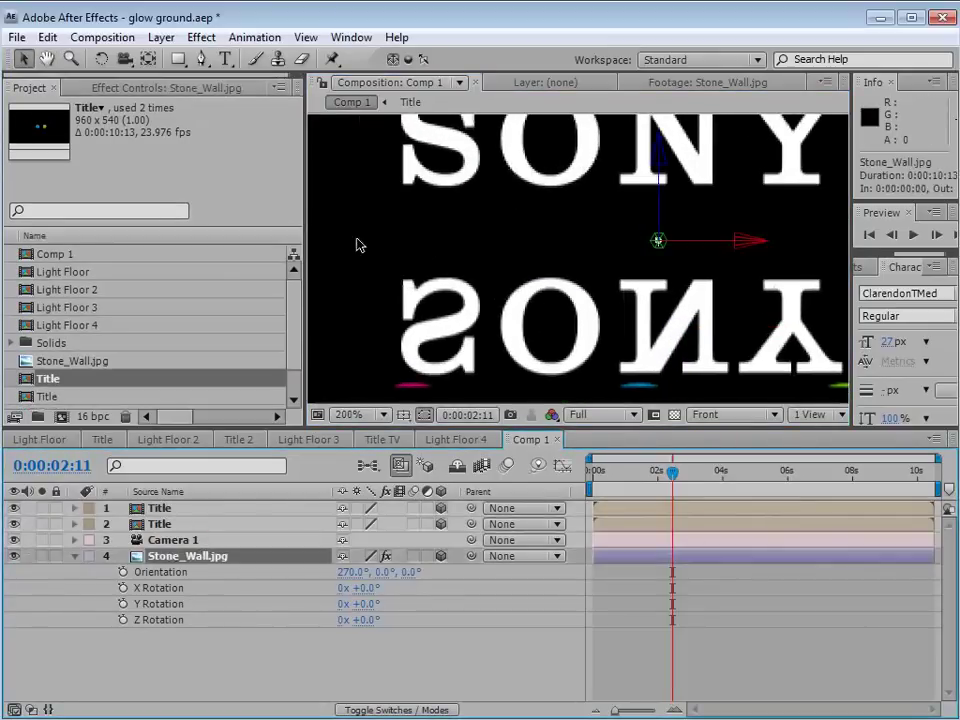
pyautogui.click(664, 660)
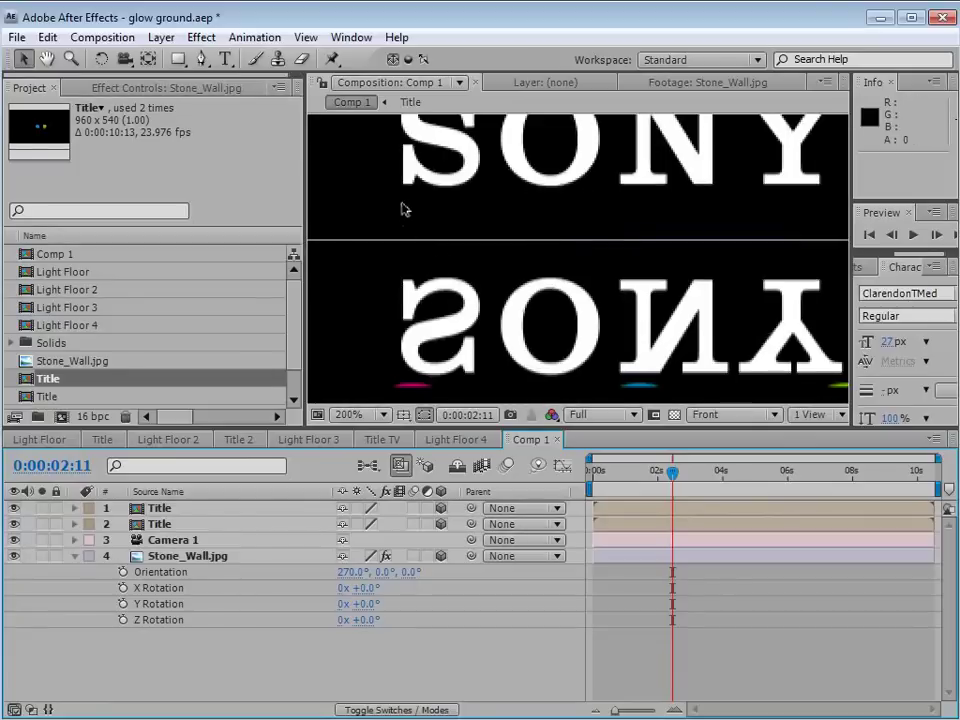
# Nudge the flipped Title copy down to a Y position of about 484 to even its distance from the floor line
pyautogui.click(168, 509)
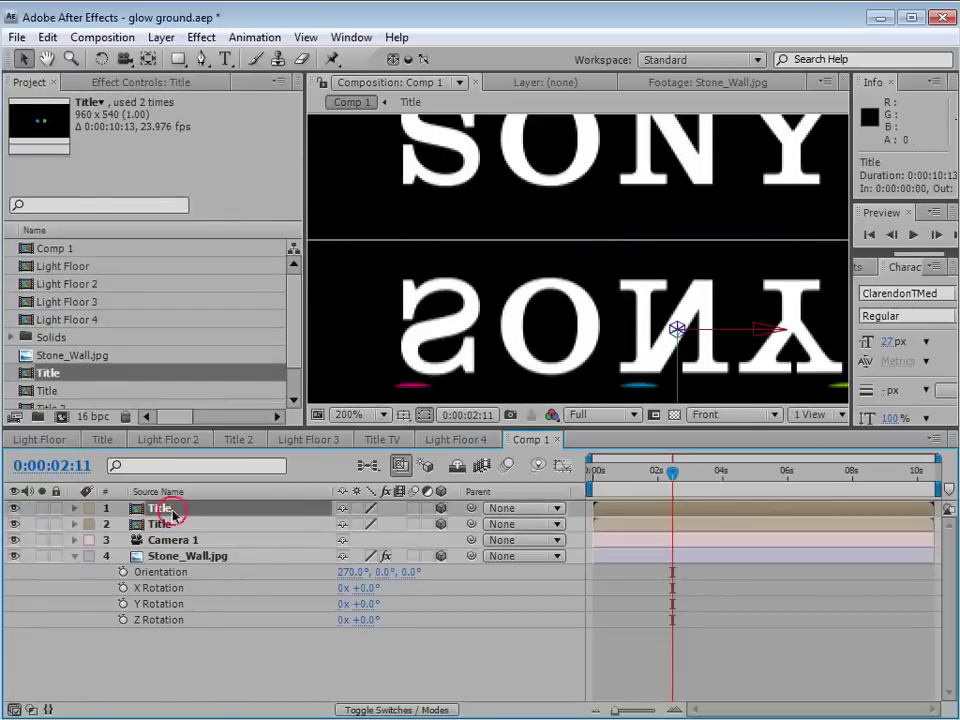
pyautogui.press('Down')
pyautogui.press('Down')
pyautogui.press('Down')
pyautogui.press('Down')
pyautogui.press('Down')
pyautogui.press('Down')
pyautogui.press('Down')
pyautogui.press('Down')
pyautogui.press('Down')
pyautogui.press('Down')
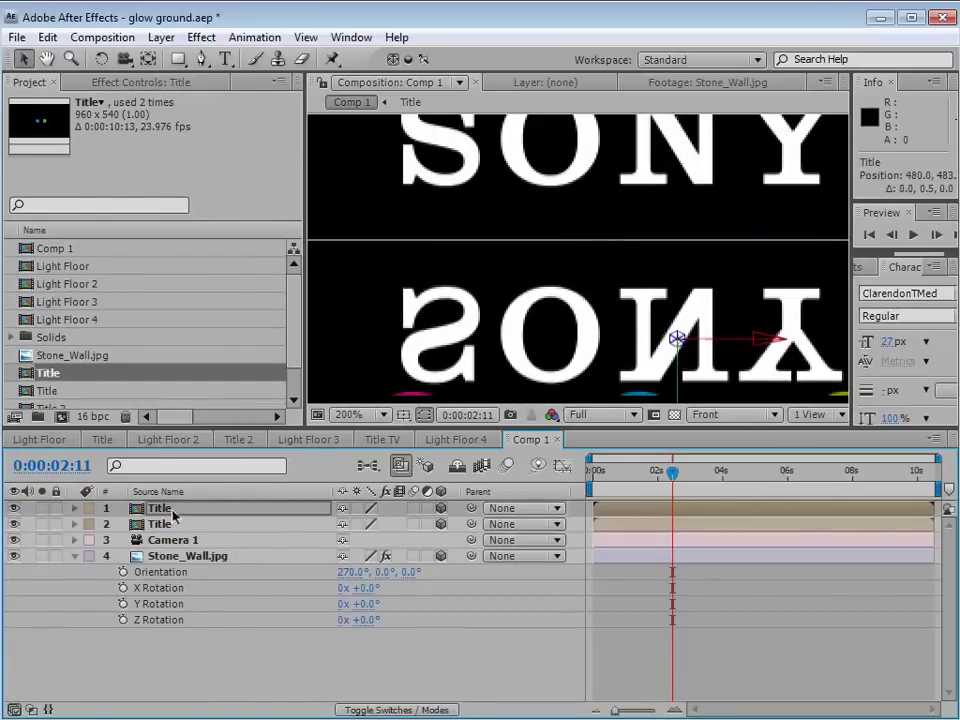
pyautogui.press('Down')
pyautogui.press('Down')
# Return to the Active Camera view and check the SONY title on the stone floor around 0:00:02:10
pyautogui.click(752, 427)
pyautogui.click(707, 437)
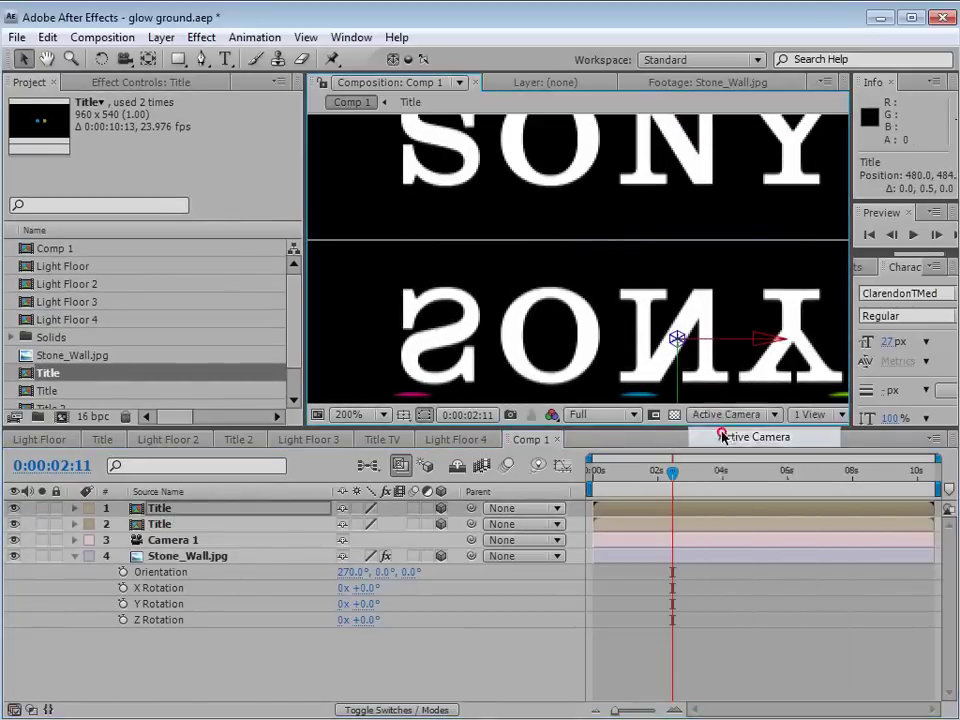
pyautogui.scroll(-2, 588, 280)
pyautogui.scroll(-1, 588, 280)
pyautogui.press('space')
pyautogui.moveTo(641, 195); pyautogui.dragTo(624, 266)
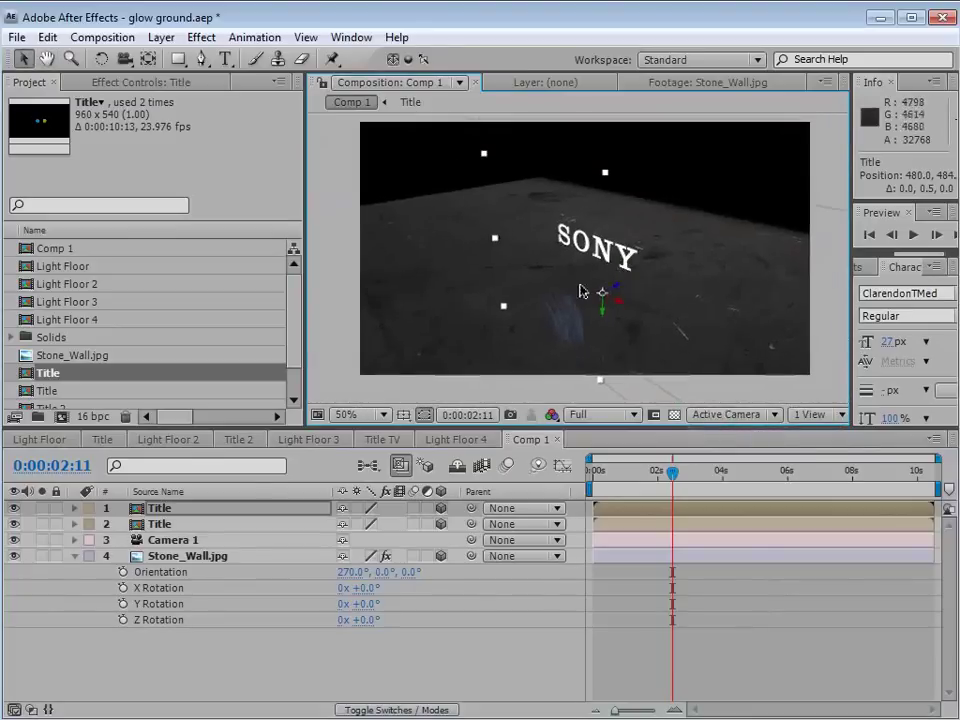
pyautogui.scroll(1, 581, 289)
pyautogui.moveTo(673, 473)
pyautogui.mouseDown()
pyautogui.moveTo(701, 475)
pyautogui.moveTo(671, 475)
pyautogui.mouseUp()
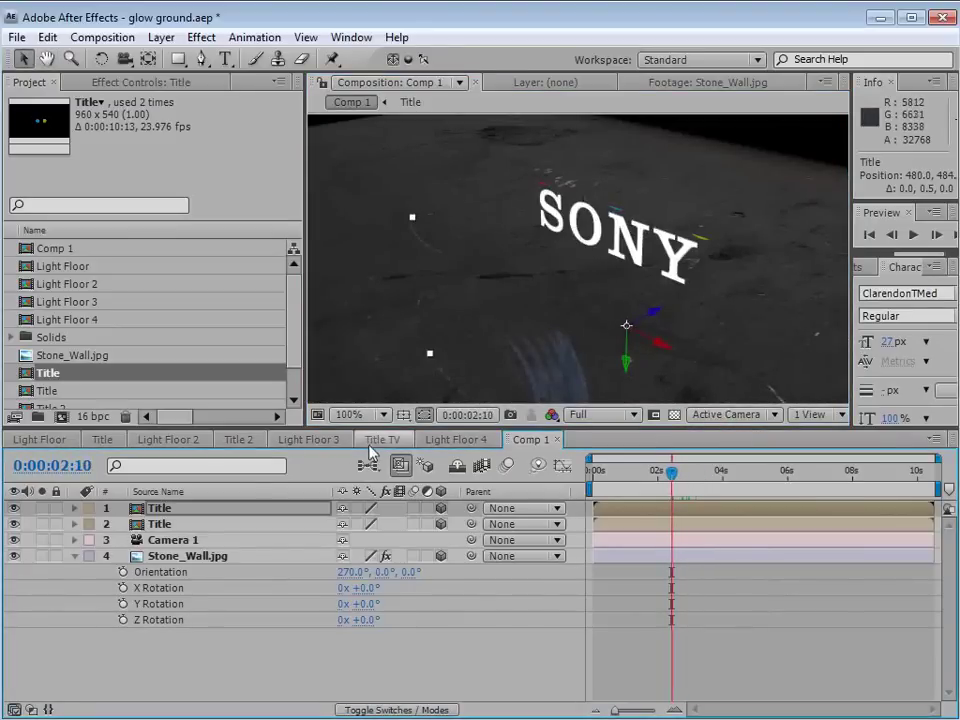
# Open the Title composition and lower the upper edge of the black stencil solid's mask to cut off the circle slivers above SONY
pyautogui.doubleClick(621, 510)
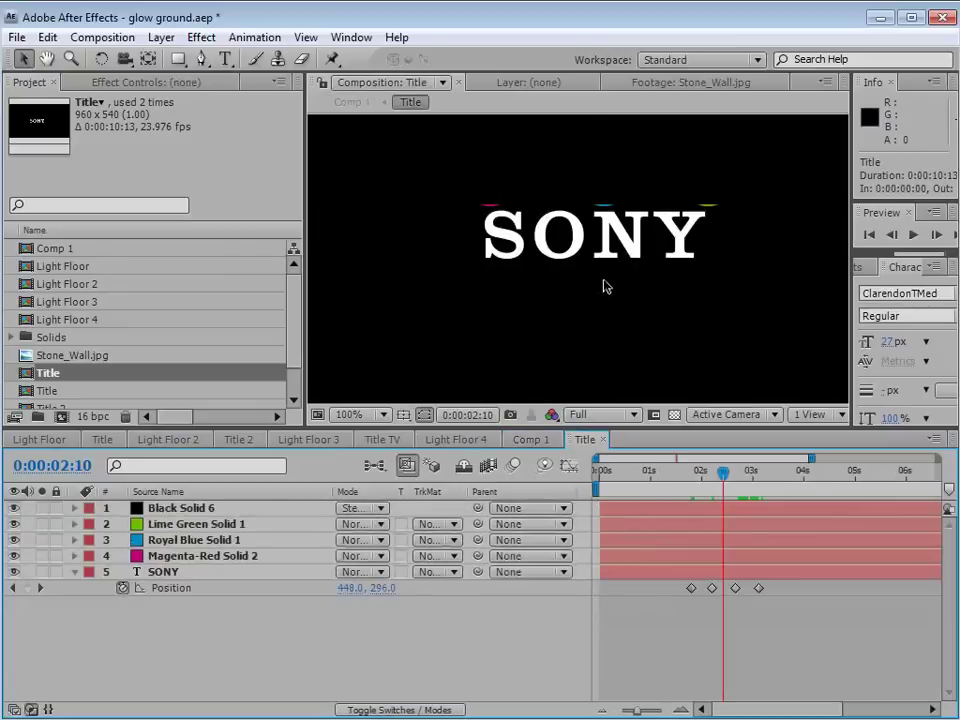
pyautogui.click(240, 512)
pyautogui.scroll(1, 634, 203)
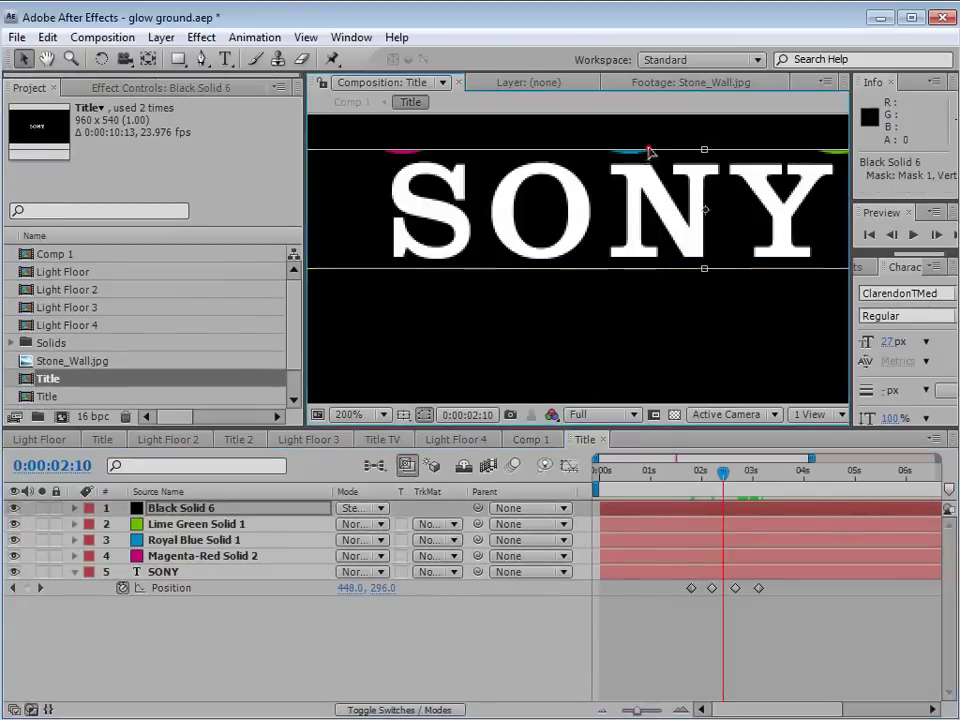
pyautogui.moveTo(704, 148); pyautogui.dragTo(704, 156)
pyautogui.click(618, 642)
# Check the SONY text's exit up to 0:00:03:03, then return to Comp 1 and review the title at 0:00:02:03
pyautogui.moveTo(723, 472); pyautogui.dragTo(759, 476)
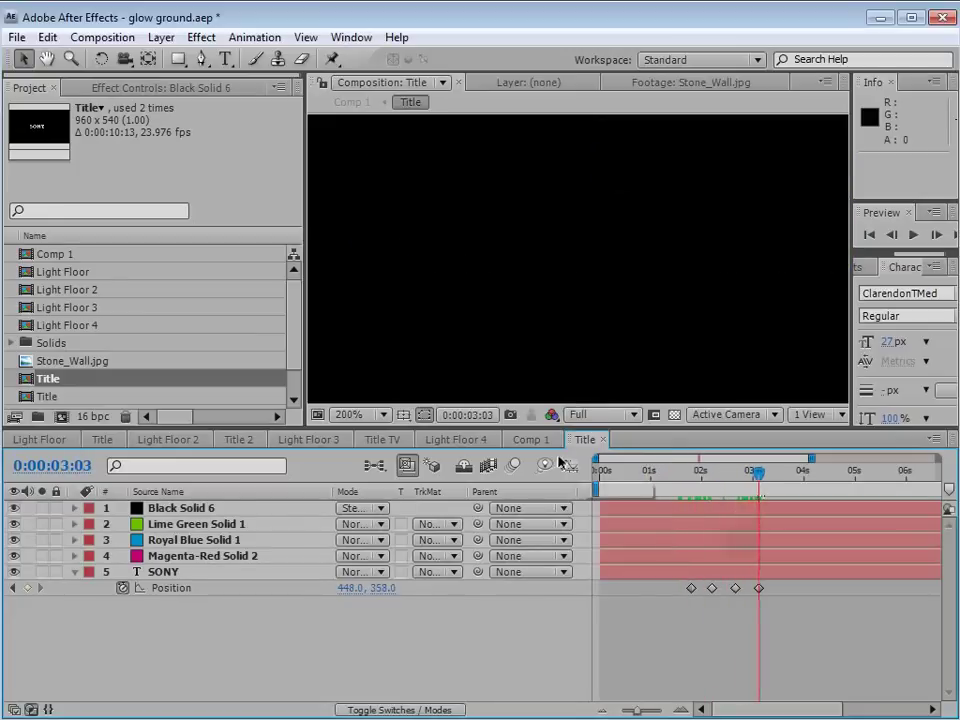
pyautogui.click(529, 439)
pyautogui.moveTo(696, 476); pyautogui.dragTo(662, 508)
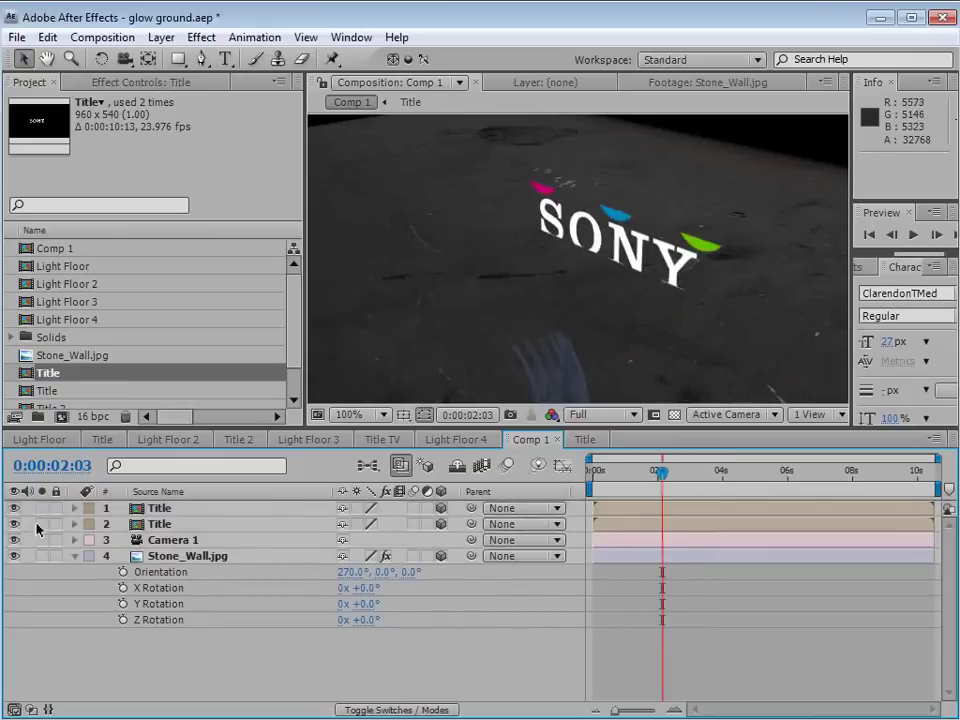
# Rename the flipped Title copy at the head of Comp 1's layer stack to Reflection
pyautogui.click(12, 558)
pyautogui.click(12, 558)
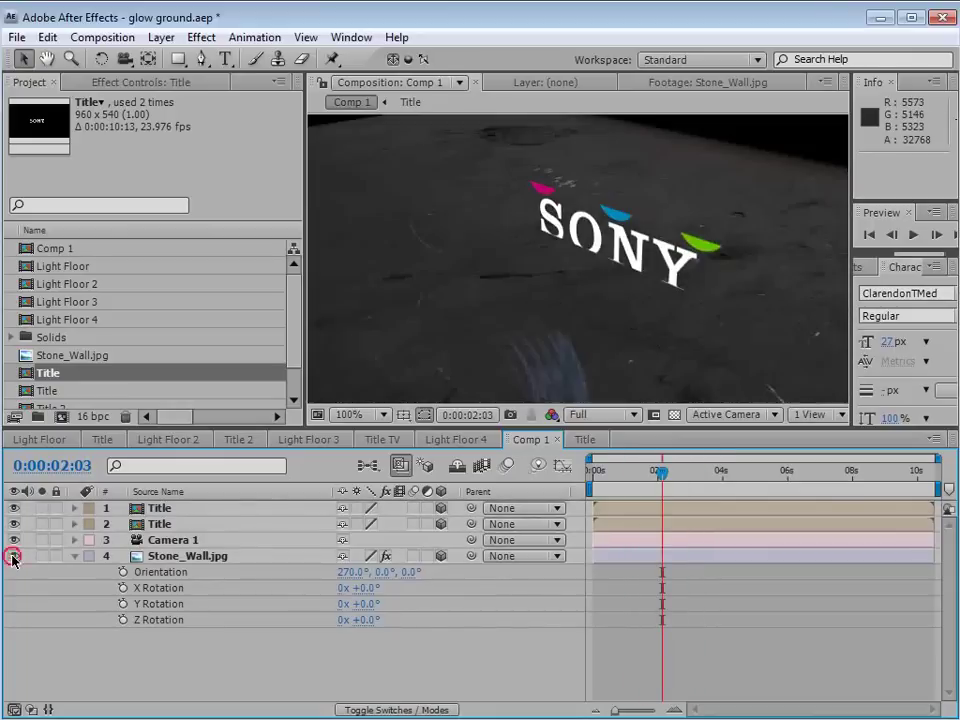
pyautogui.click(159, 510)
pyautogui.press('Return')
pyautogui.write('Reflection')
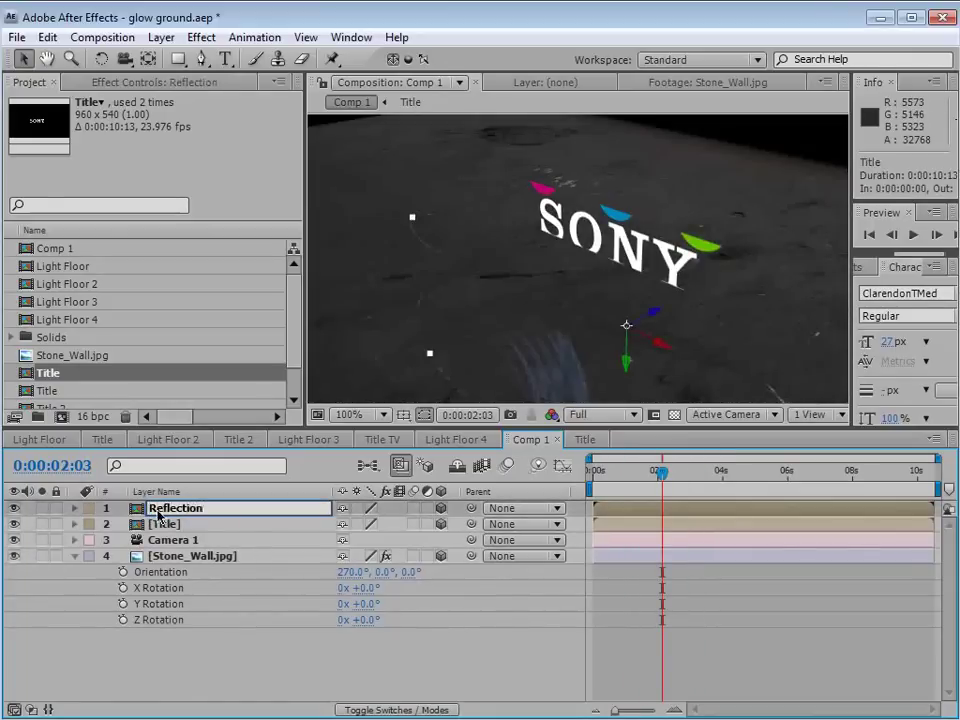
pyautogui.press('Return')
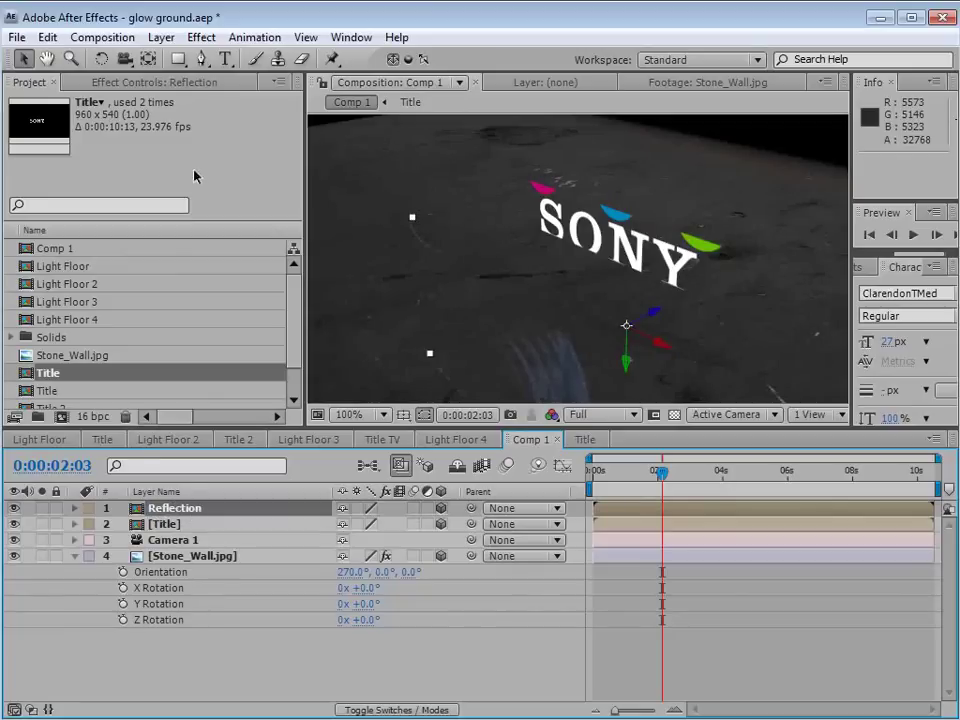
# Add an adjustment layer to Comp 1 and place it directly above Stone_Wall.jpg so the title layers stay 3D-sorted apart from the floor
pyautogui.click(160, 37)
pyautogui.moveTo(190, 59)
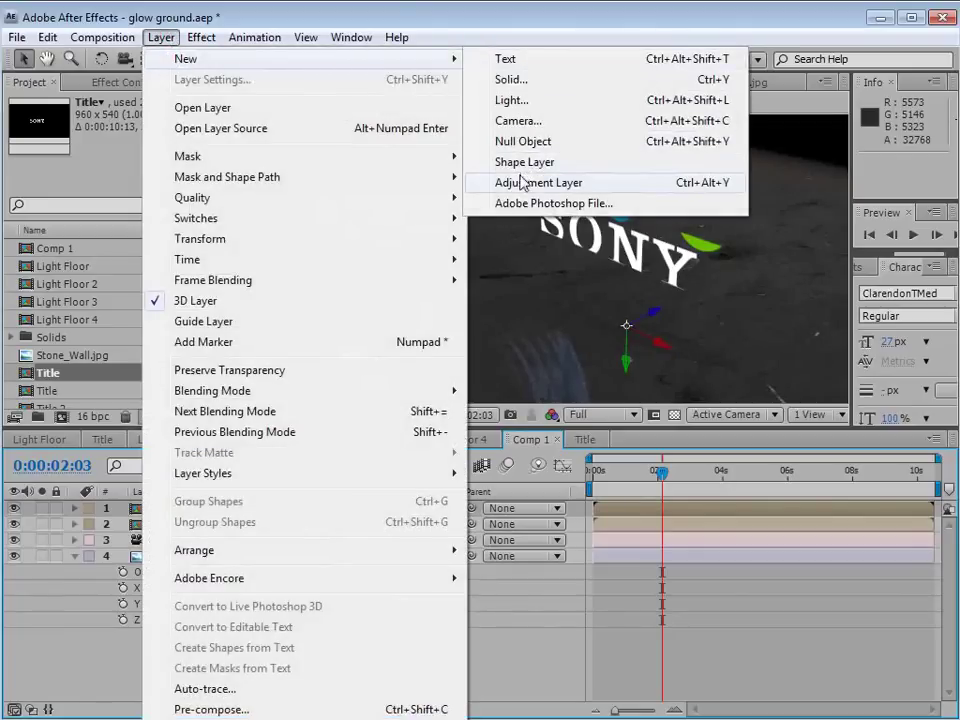
pyautogui.click(553, 186)
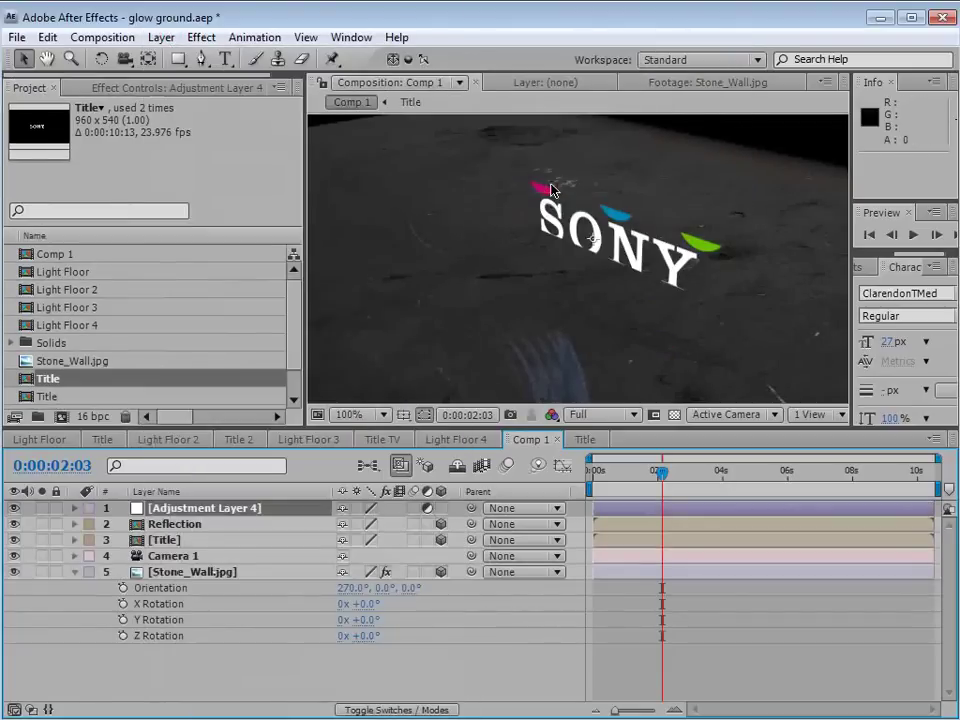
pyautogui.moveTo(122, 508); pyautogui.dragTo(167, 566)
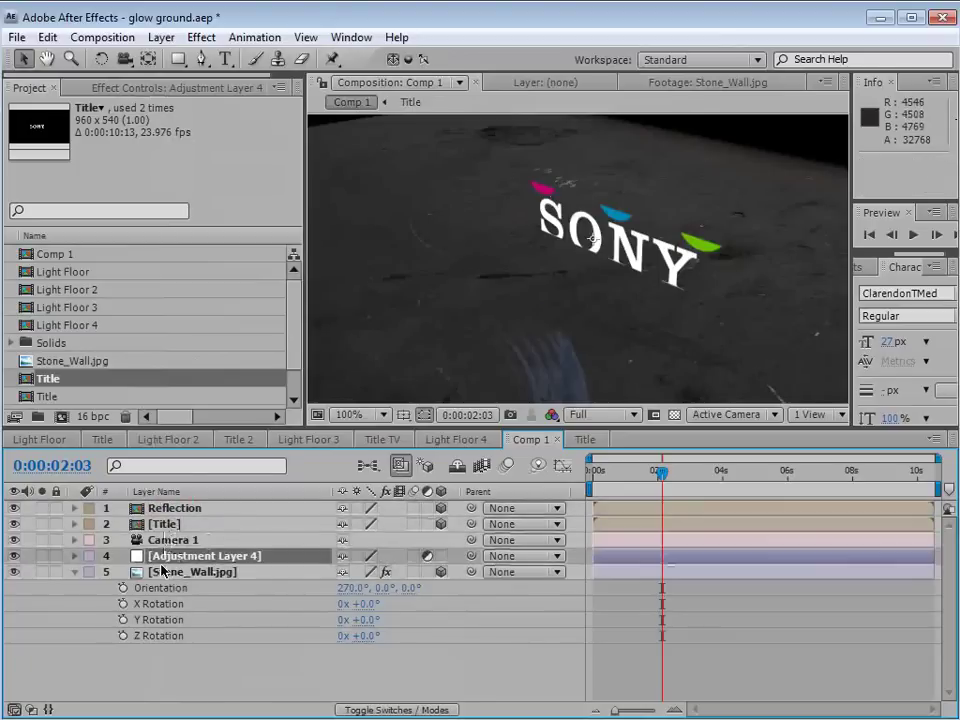
pyautogui.click(170, 575)
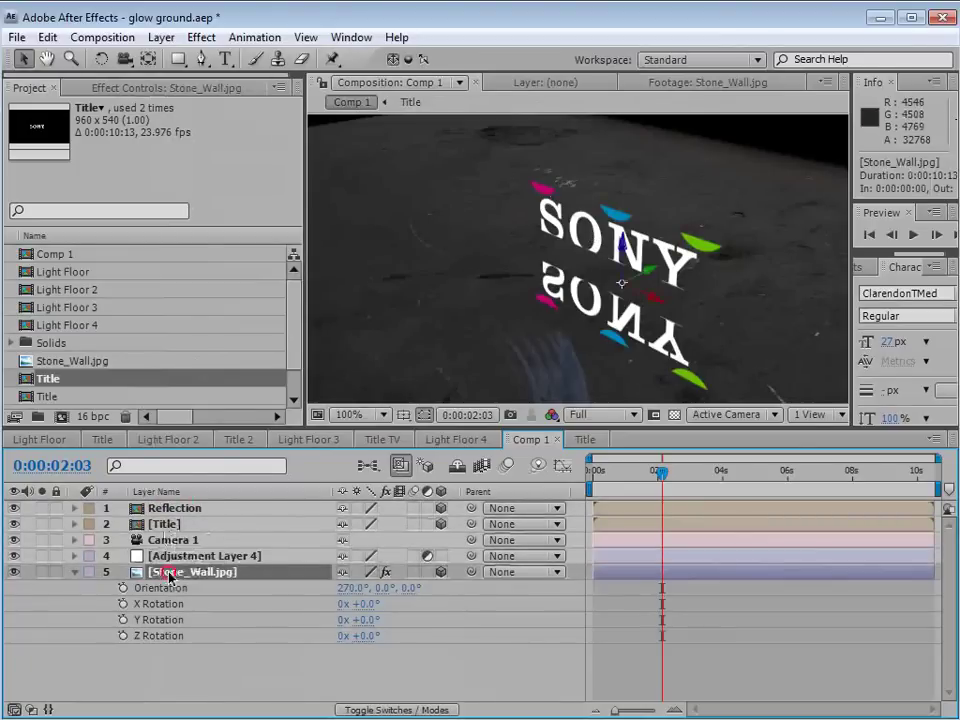
# Move the Reflection layer beneath the Title layer and go to 0:00:02:12
pyautogui.click(166, 510)
pyautogui.hotkey('ctrl', '[')
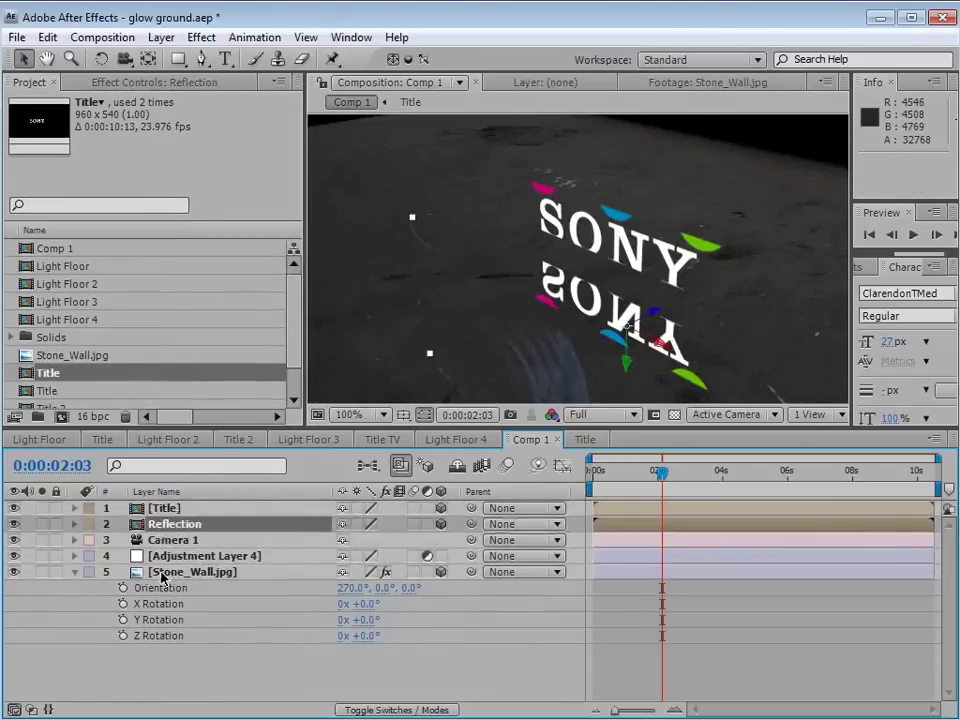
pyautogui.click(161, 577)
pyautogui.moveTo(655, 471); pyautogui.dragTo(675, 471)
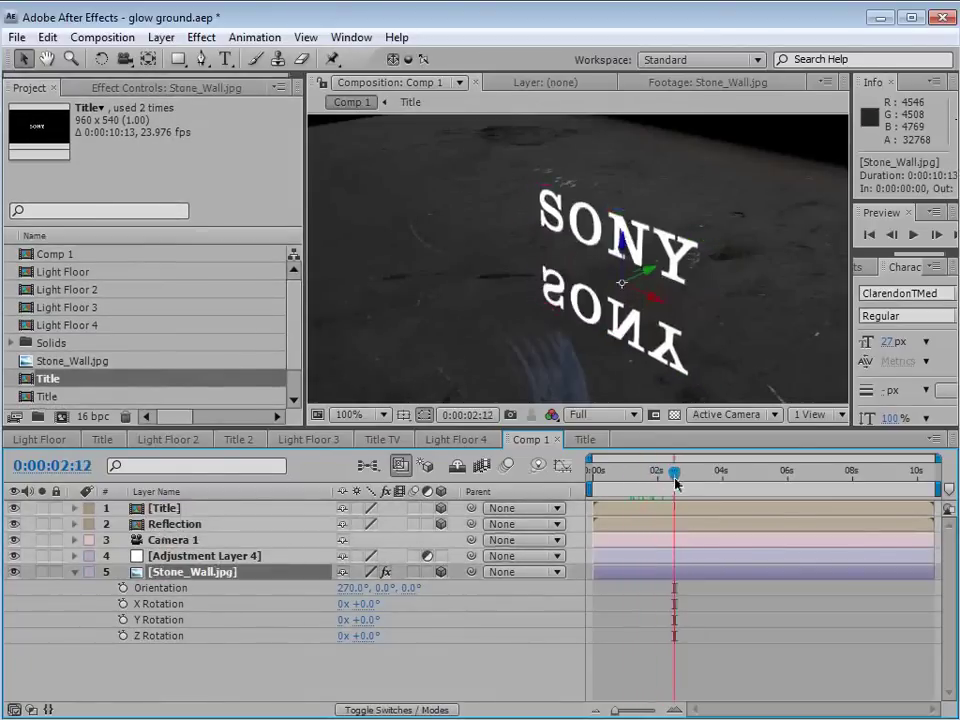
# Lower the Reflection layer's opacity to 11%
pyautogui.press('c')
pyautogui.moveTo(545, 313); pyautogui.dragTo(658, 300)
pyautogui.click(167, 528)
pyautogui.press('t')
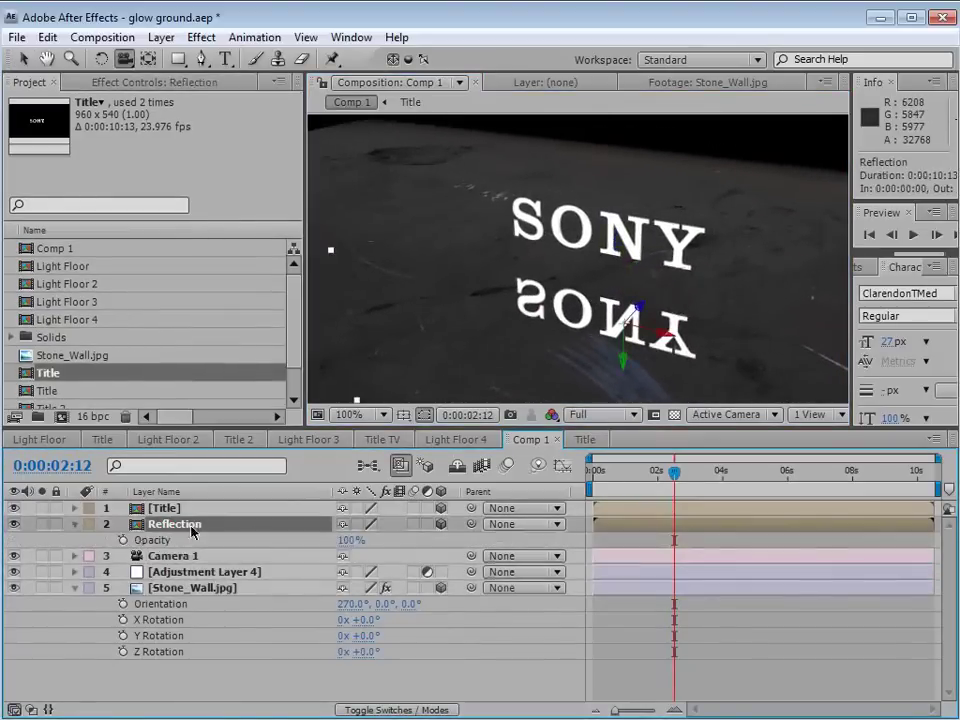
pyautogui.moveTo(345, 543); pyautogui.dragTo(267, 543)
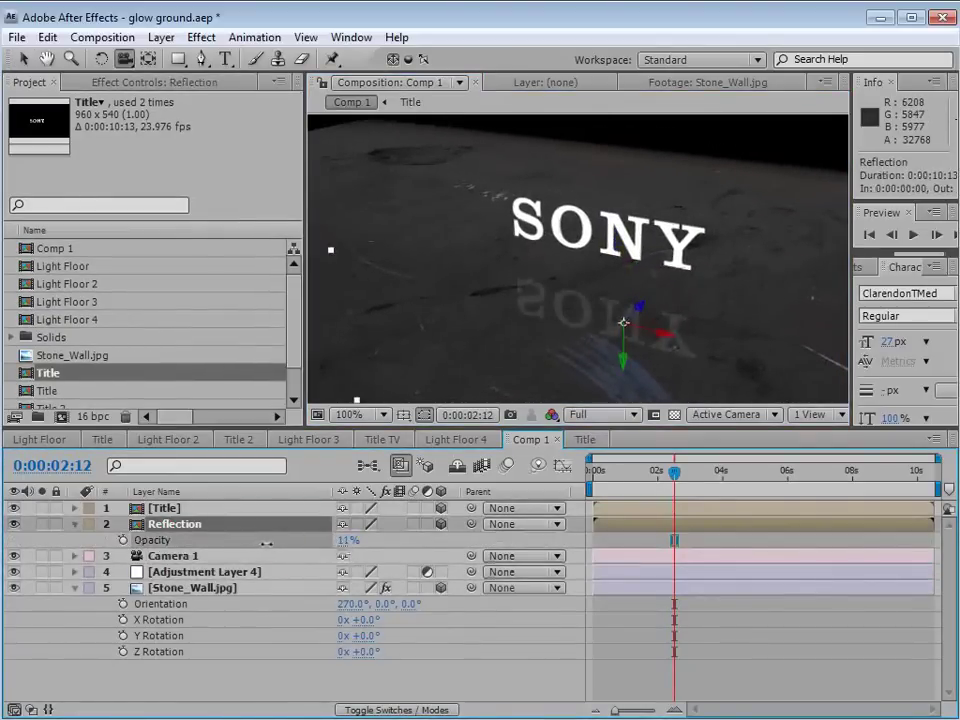
# Apply a Fast Blur to the Reflection layer with vertical blur dimensions and a blurriness of 7
pyautogui.click(201, 37)
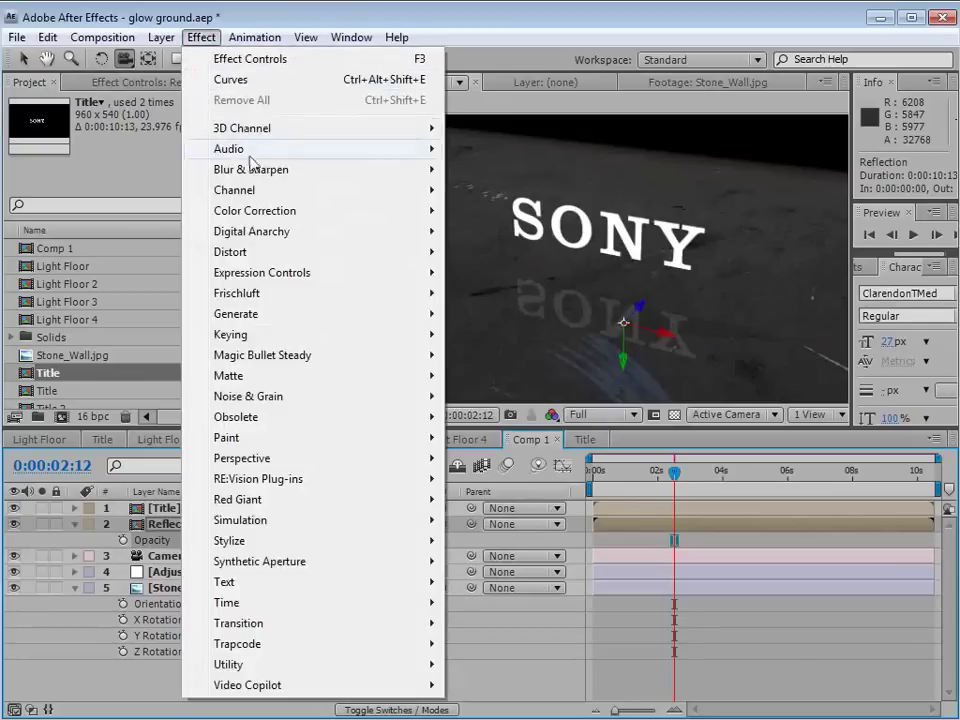
pyautogui.moveTo(297, 175)
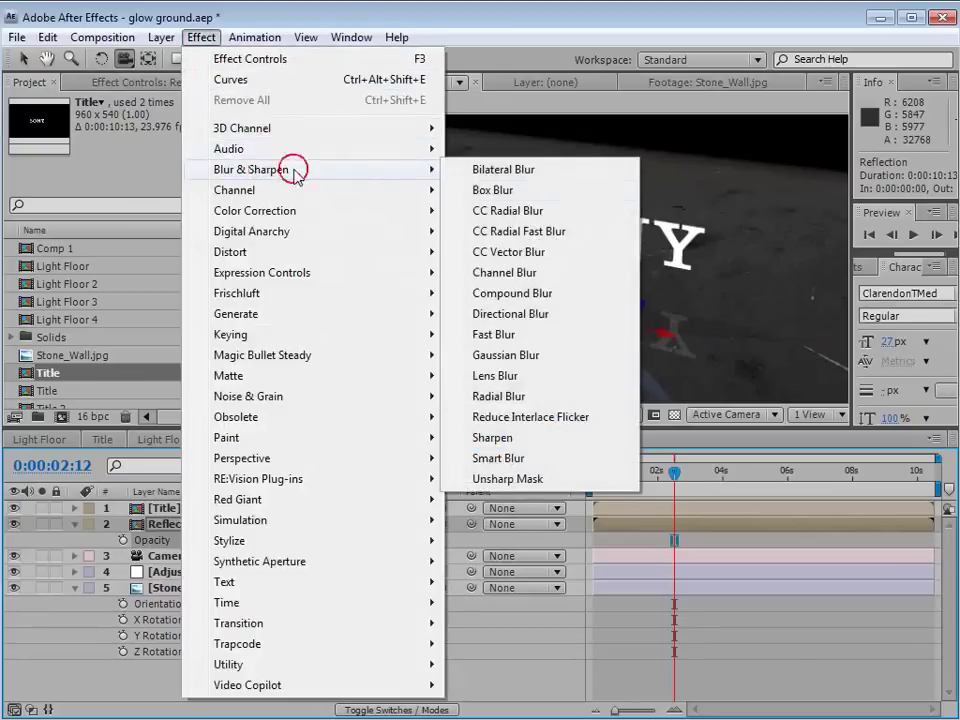
pyautogui.click(553, 345)
pyautogui.click(172, 166)
pyautogui.click(215, 215)
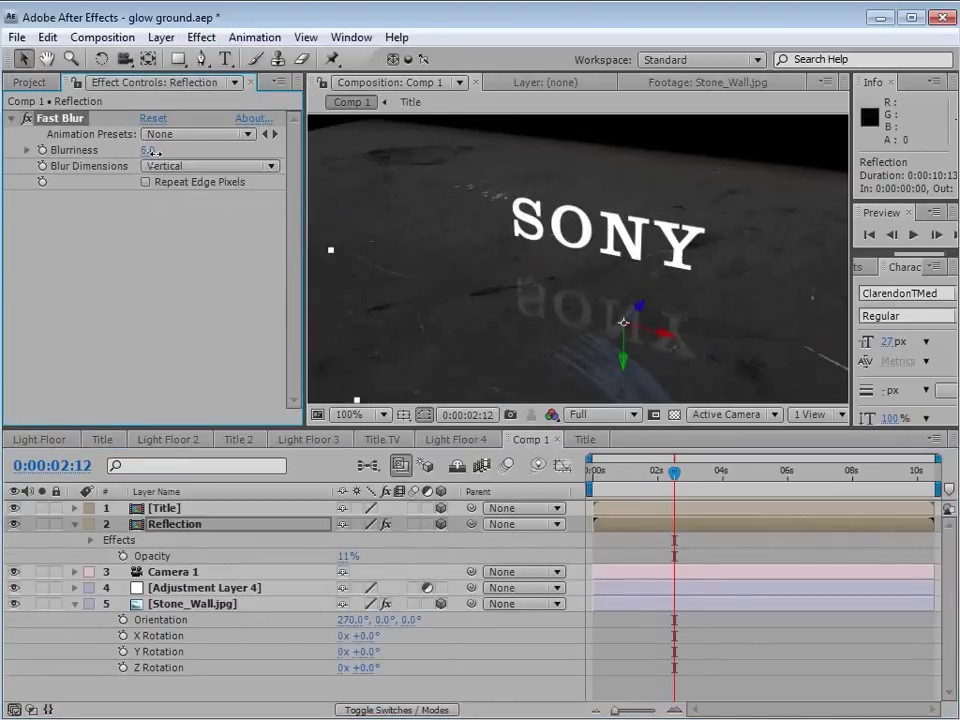
pyautogui.moveTo(674, 472)
pyautogui.mouseDown()
pyautogui.moveTo(604, 480)
pyautogui.moveTo(690, 488)
pyautogui.moveTo(669, 488)
pyautogui.mouseUp()
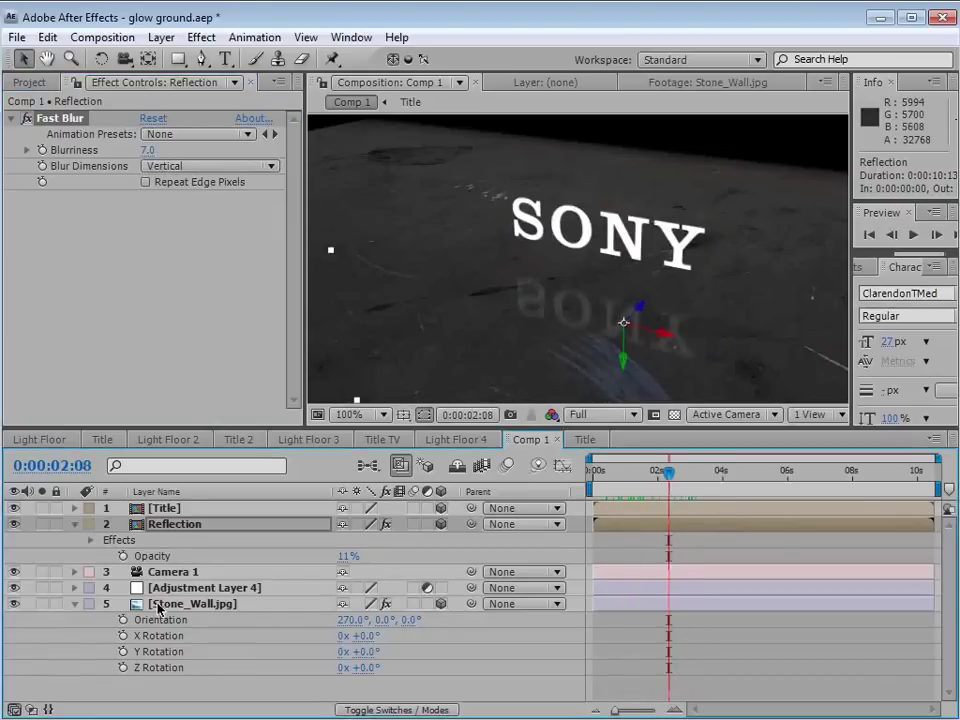
# Add a full-size elliptical mask to the Stone_Wall.jpg floor layer
pyautogui.click(158, 604)
pyautogui.click(73, 524)
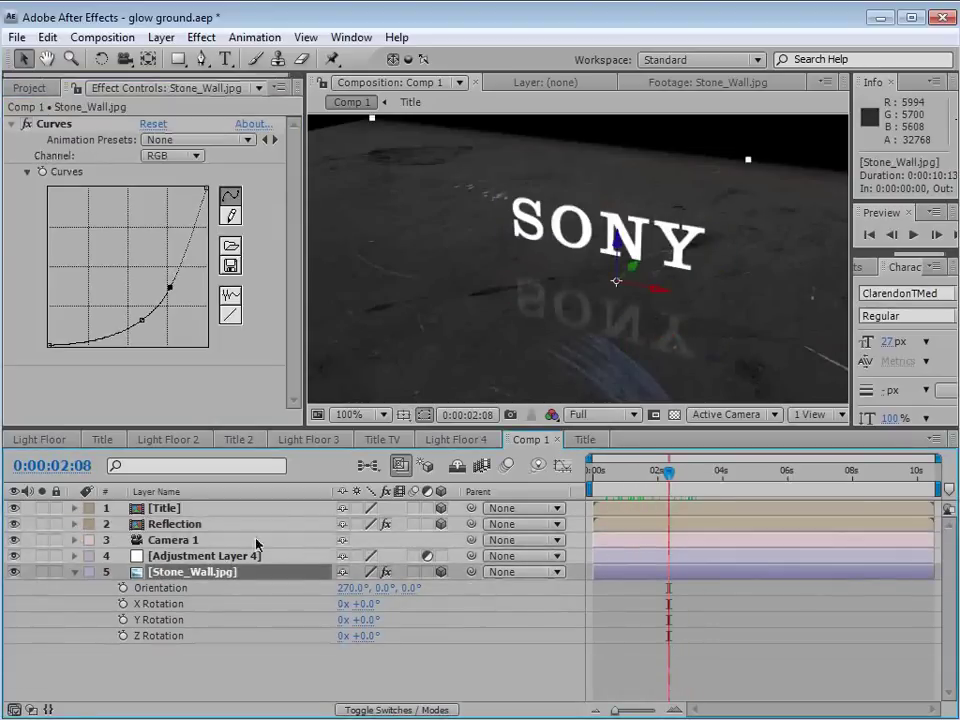
pyautogui.scroll(-2, 542, 328)
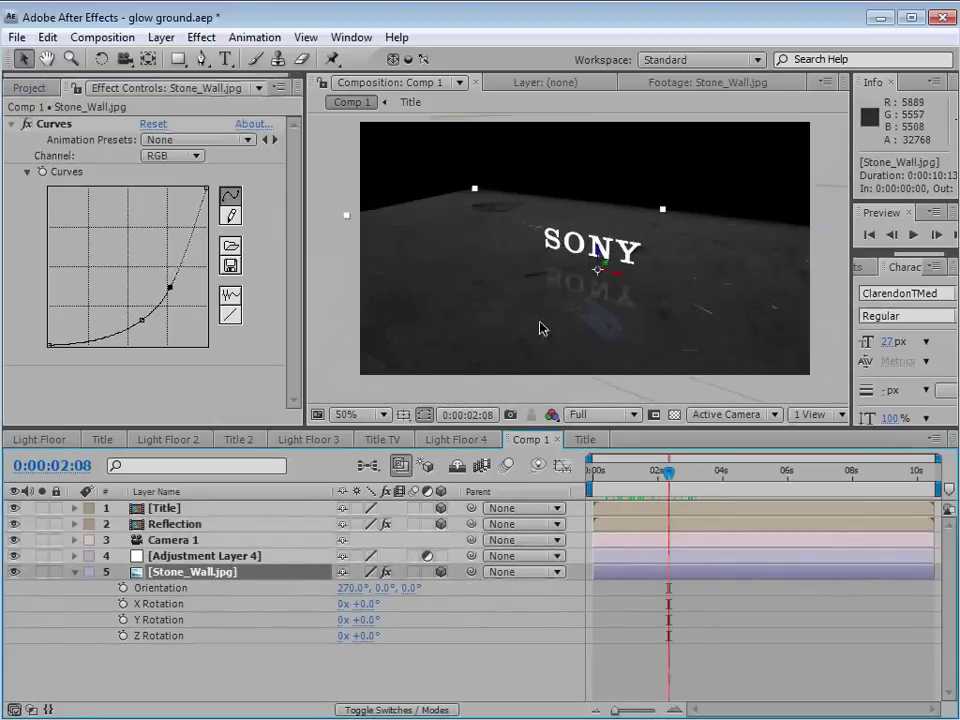
pyautogui.click(177, 57)
pyautogui.click(262, 100)
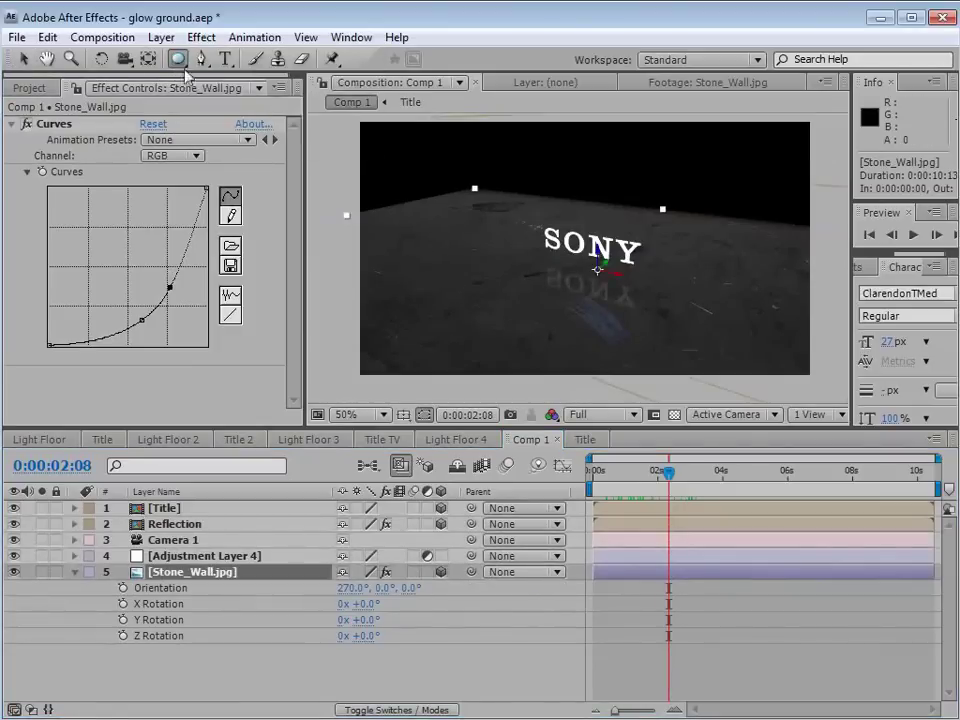
pyautogui.doubleClick(178, 59)
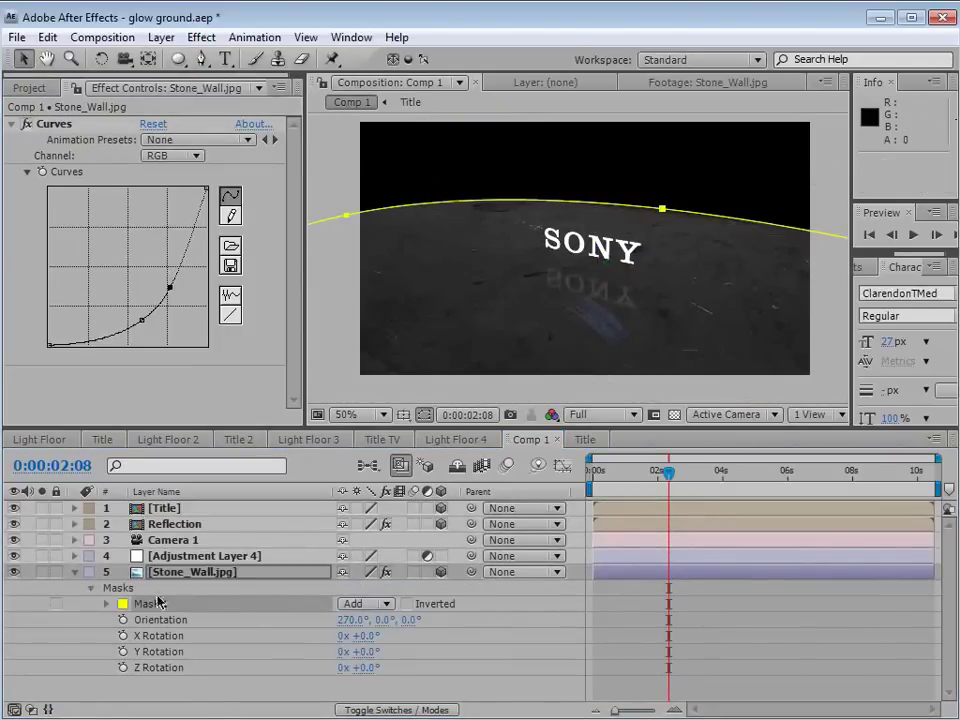
# Set the stone floor mask's feather to 768 pixels and its expansion to -146 pixels
pyautogui.click(206, 576)
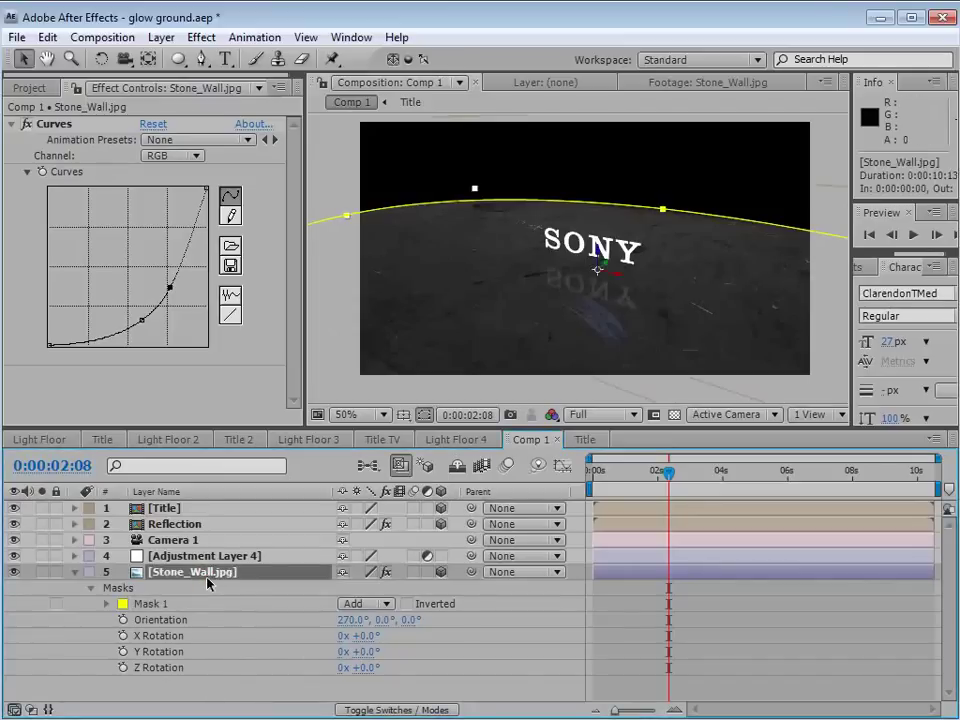
pyautogui.press('f')
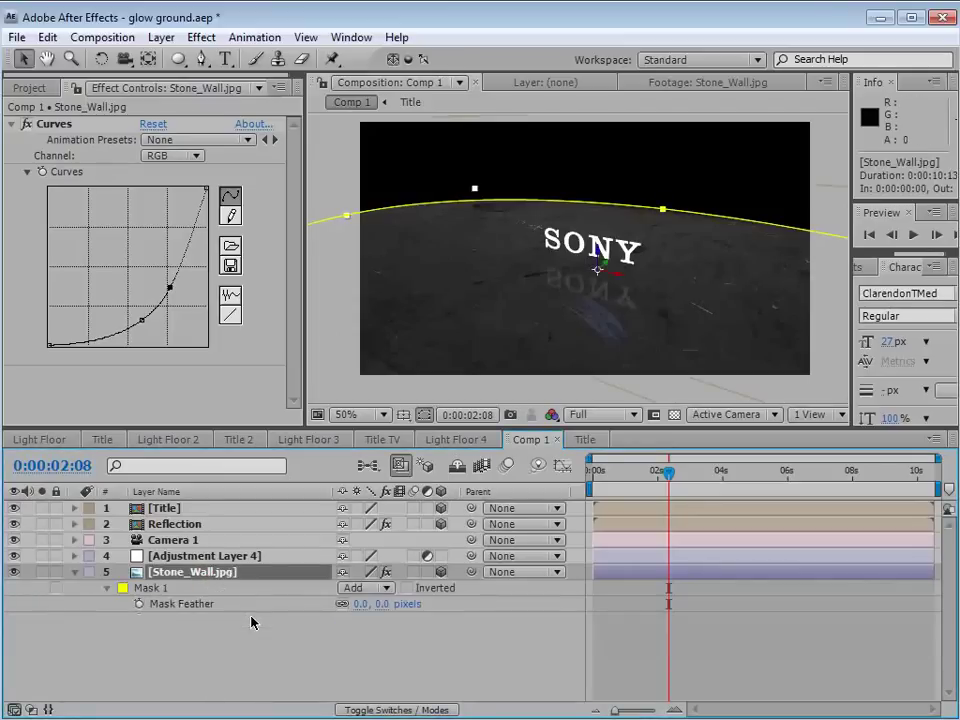
pyautogui.moveTo(386, 606); pyautogui.dragTo(896, 598)
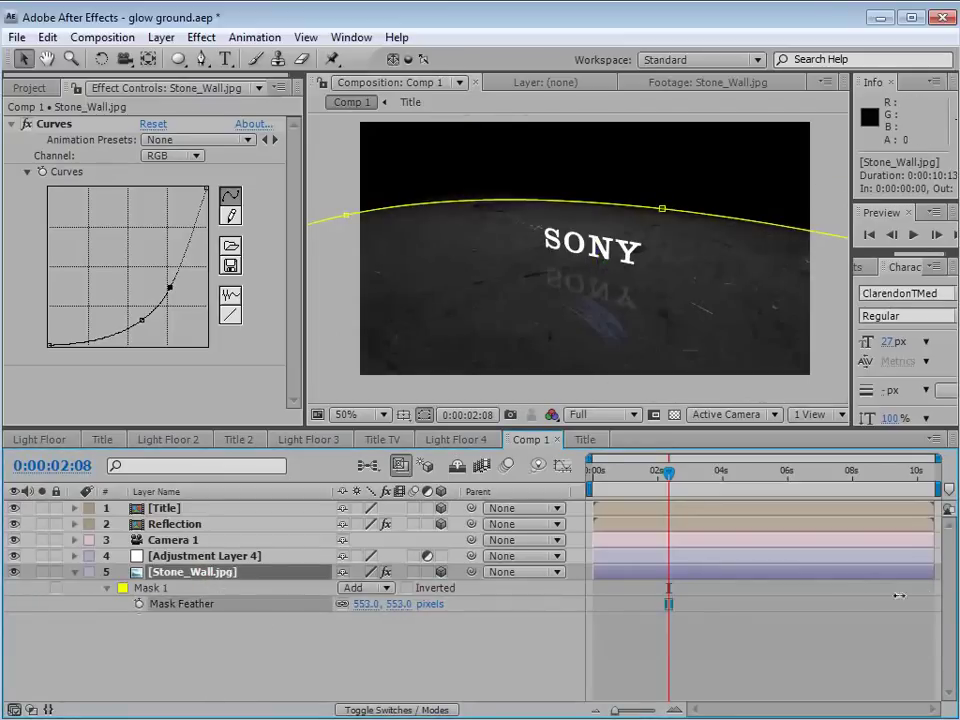
pyautogui.moveTo(439, 603); pyautogui.dragTo(504, 595)
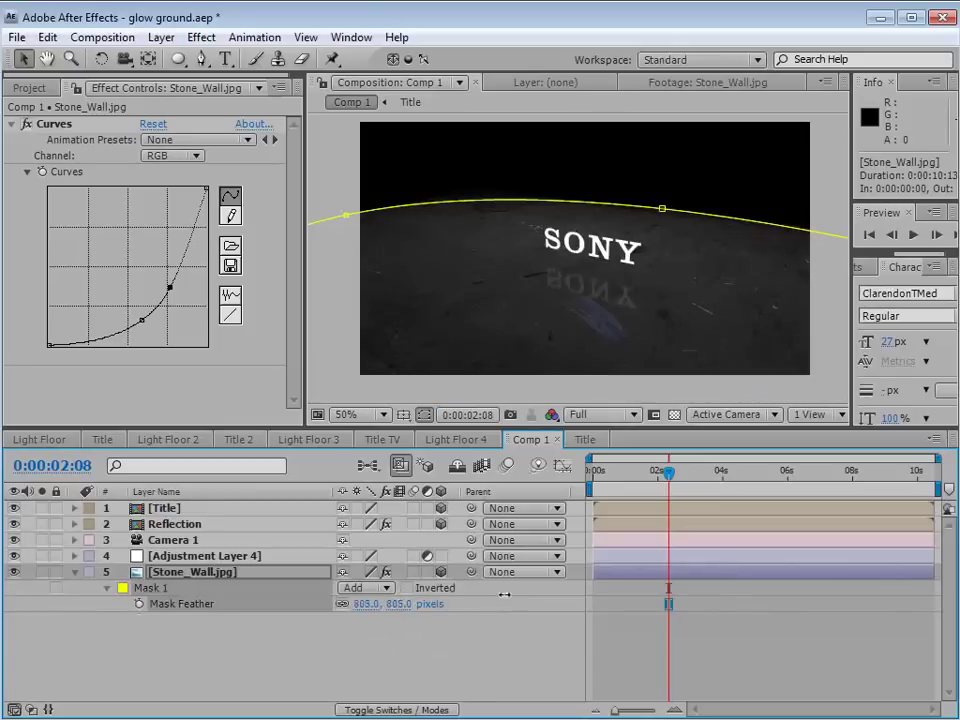
pyautogui.press('m')
pyautogui.press('m')
pyautogui.press('m')
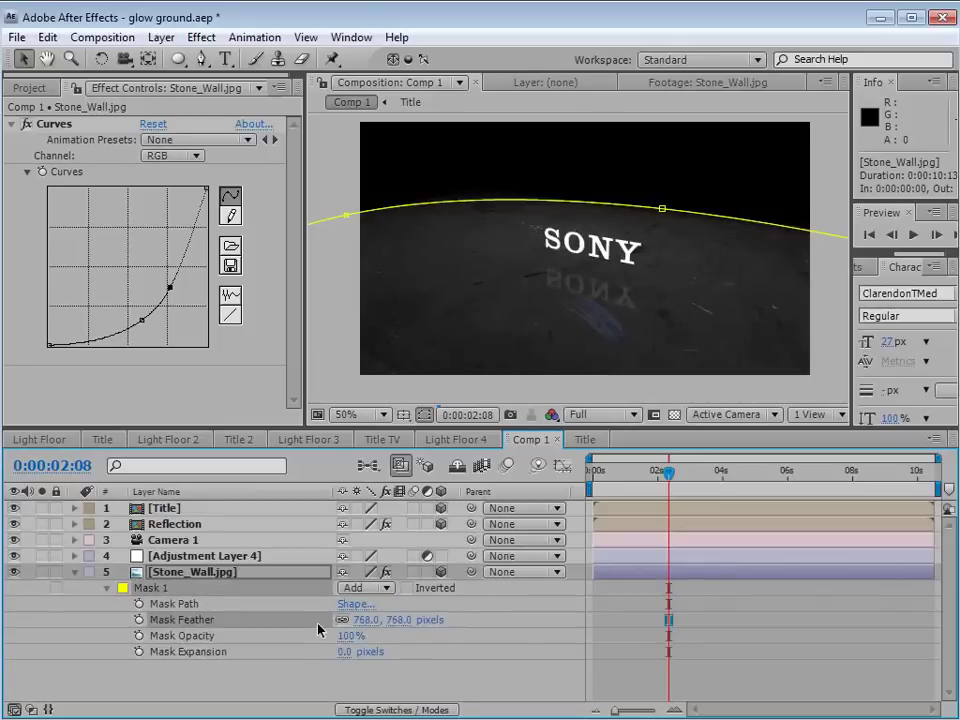
pyautogui.moveTo(343, 651); pyautogui.dragTo(214, 650)
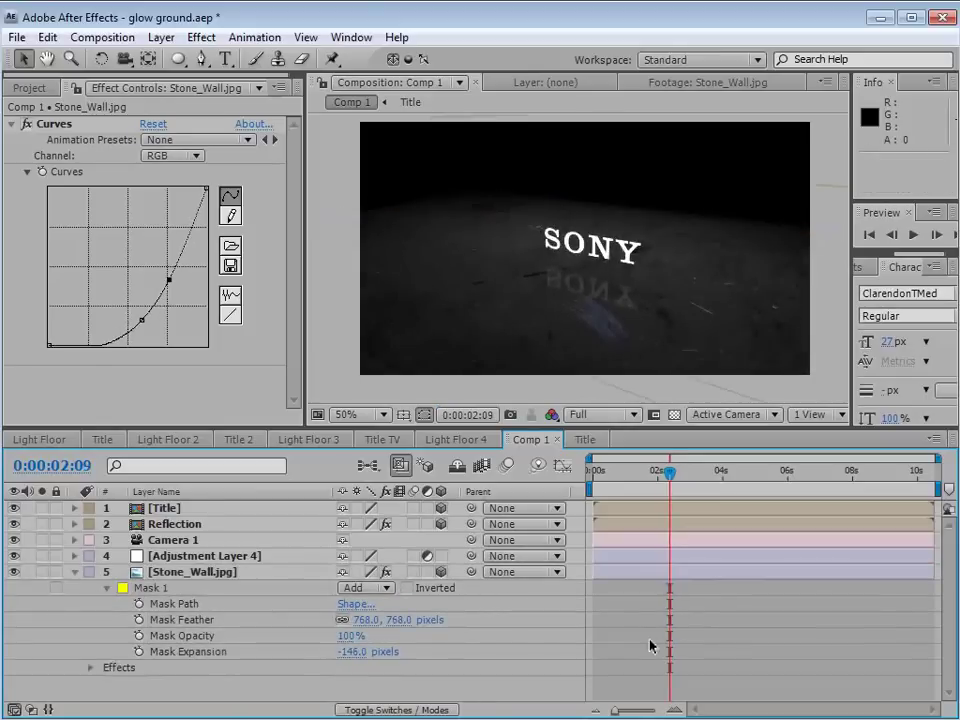
# Apply a 100% black-to-white Tint to the Stone_Wall.jpg layer and collapse its properties
pyautogui.click(622, 575)
pyautogui.click(201, 37)
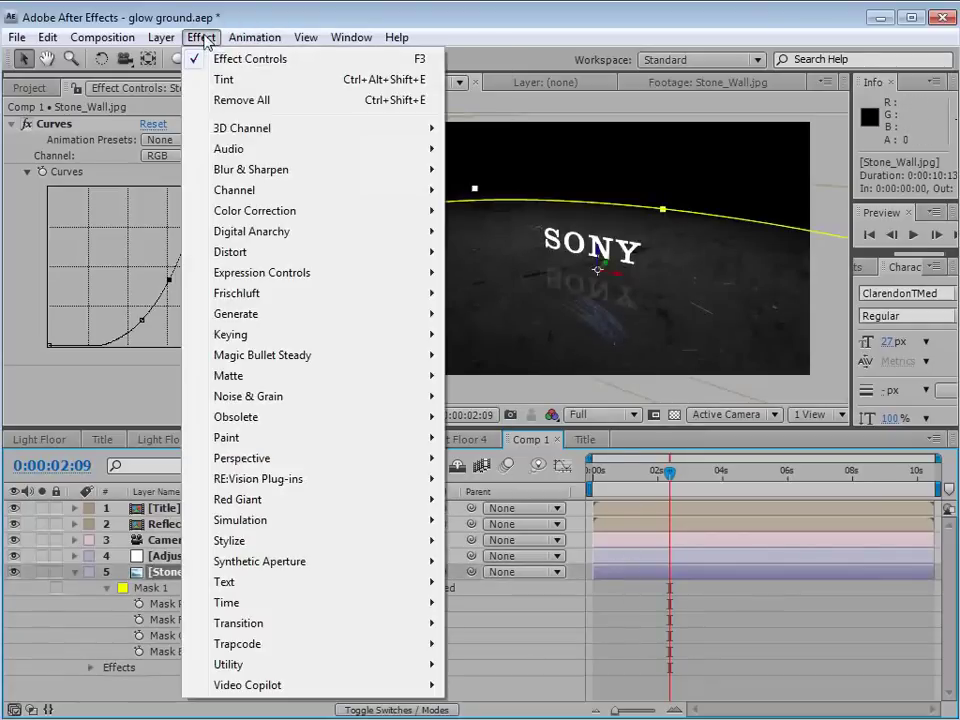
pyautogui.moveTo(255, 211)
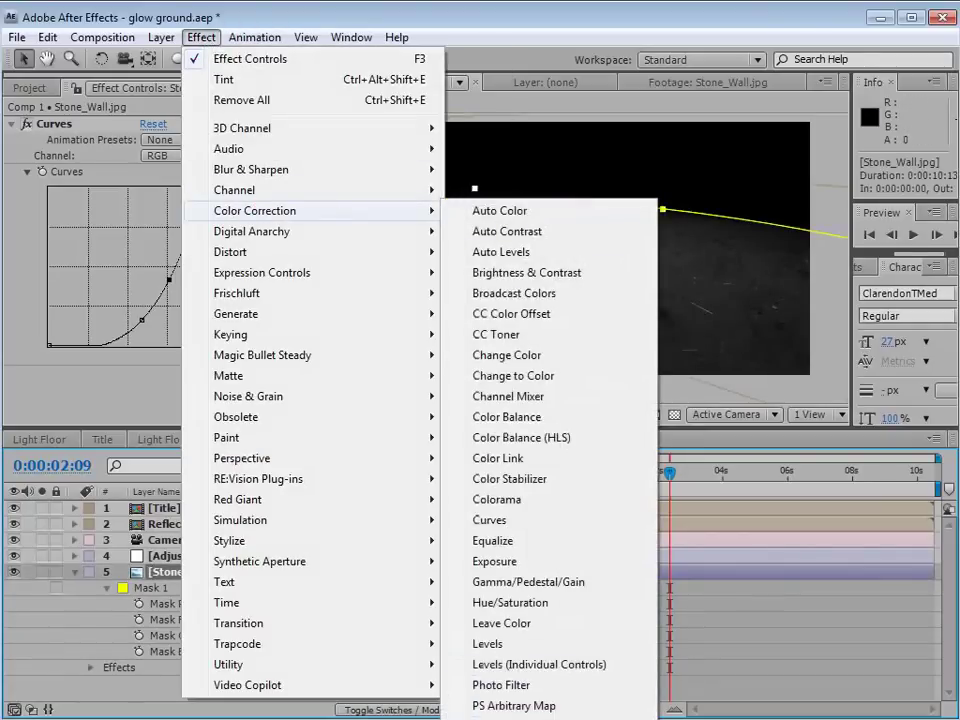
pyautogui.hotkey('ctrl', 'alt', 'shift', 'e')
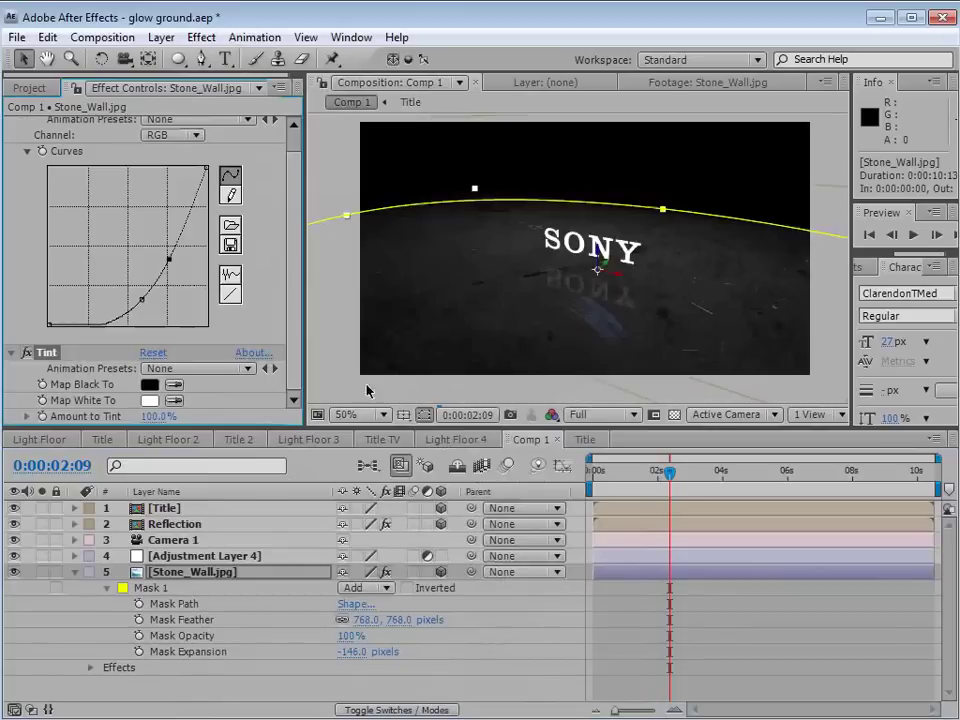
pyautogui.click(597, 616)
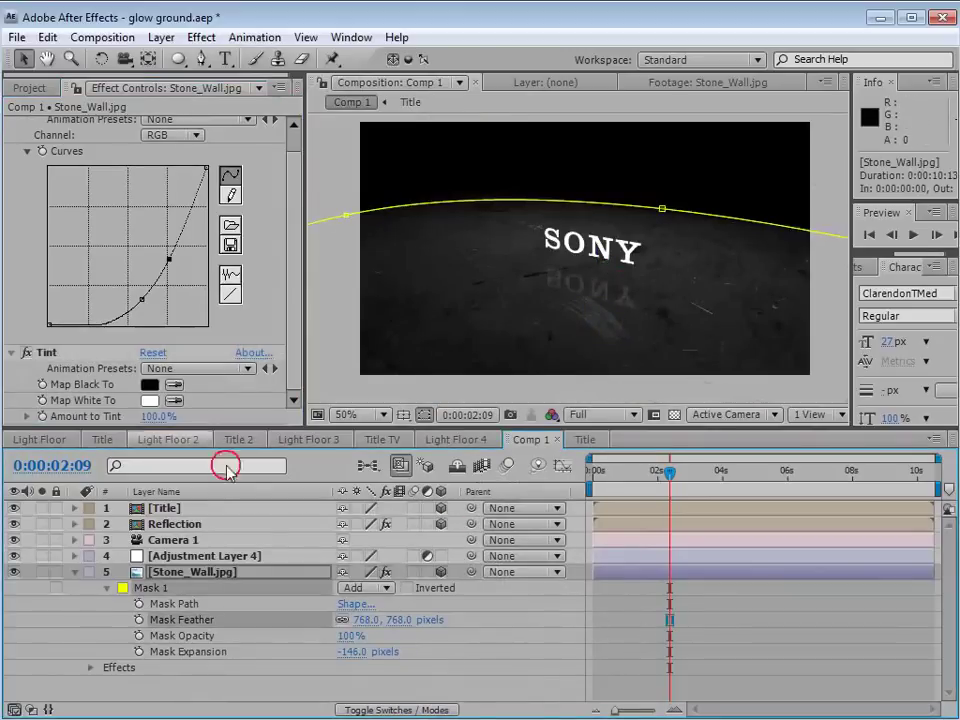
pyautogui.click(74, 572)
pyautogui.click(643, 627)
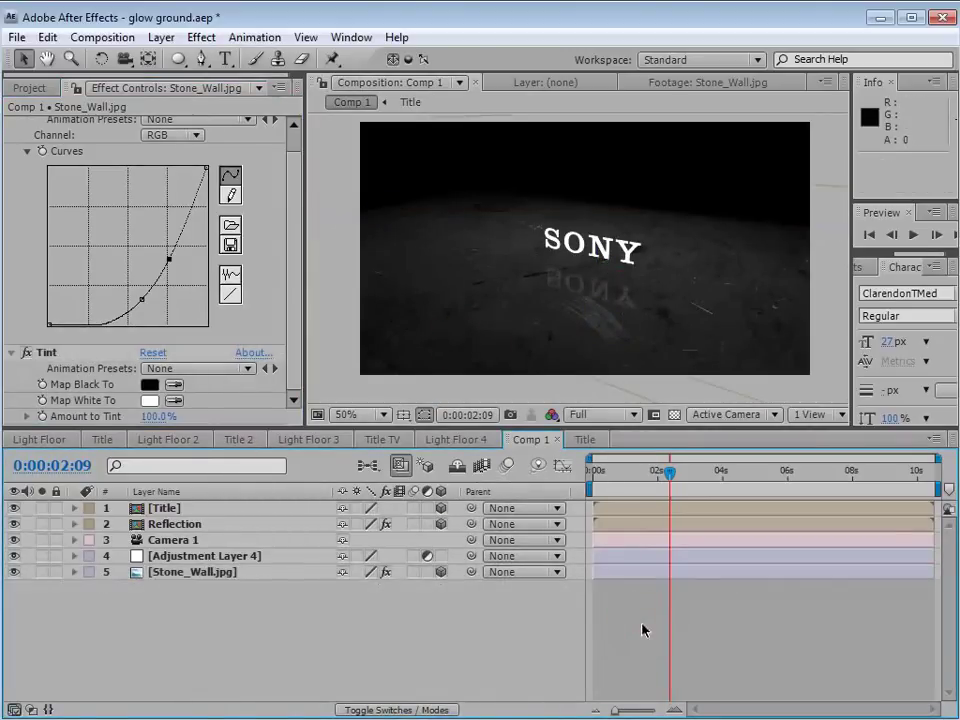
# Duplicate the unflipped Title layer in Comp 1 at 0:00:02:06
pyautogui.moveTo(619, 484); pyautogui.dragTo(655, 512)
pyautogui.click(181, 512)
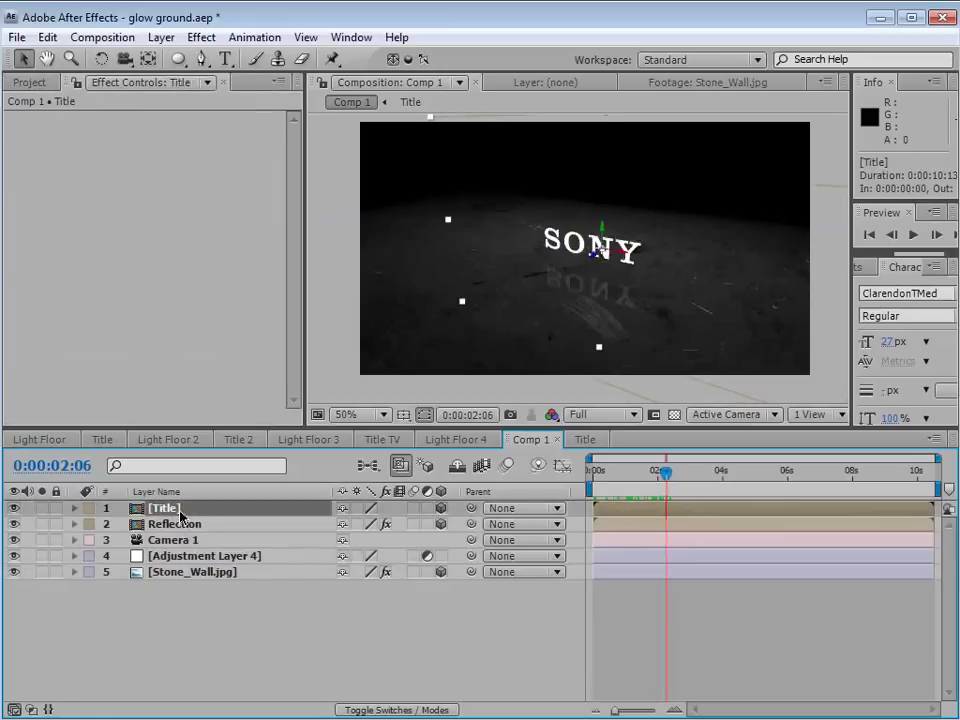
pyautogui.hotkey('ctrl', 'd')
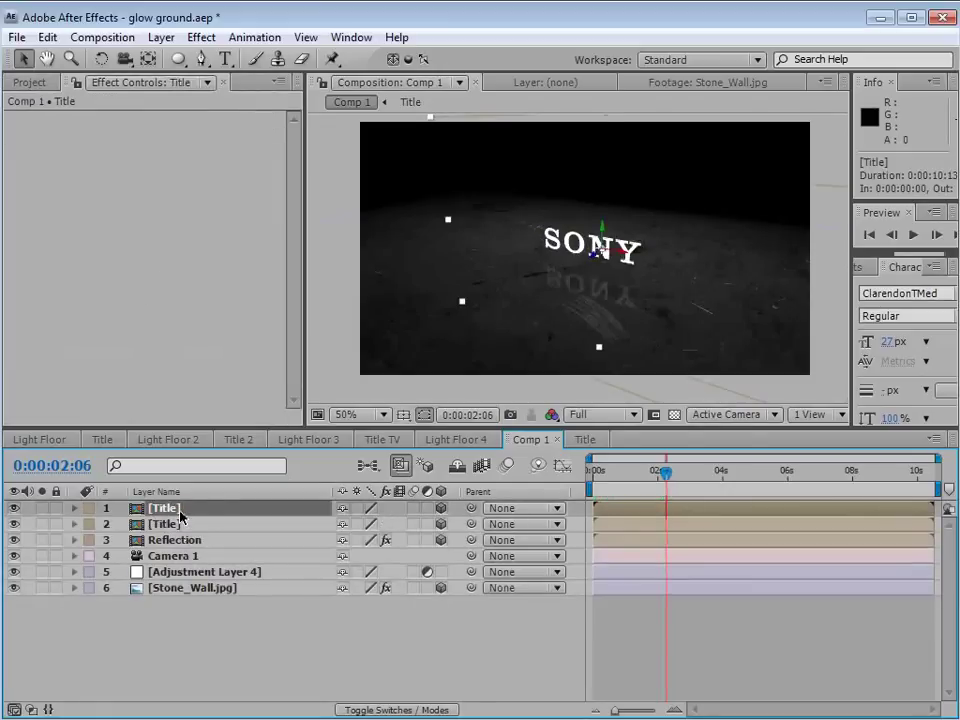
# Give the new Title copy a red label and move it directly below the original Title layer
pyautogui.click(88, 508)
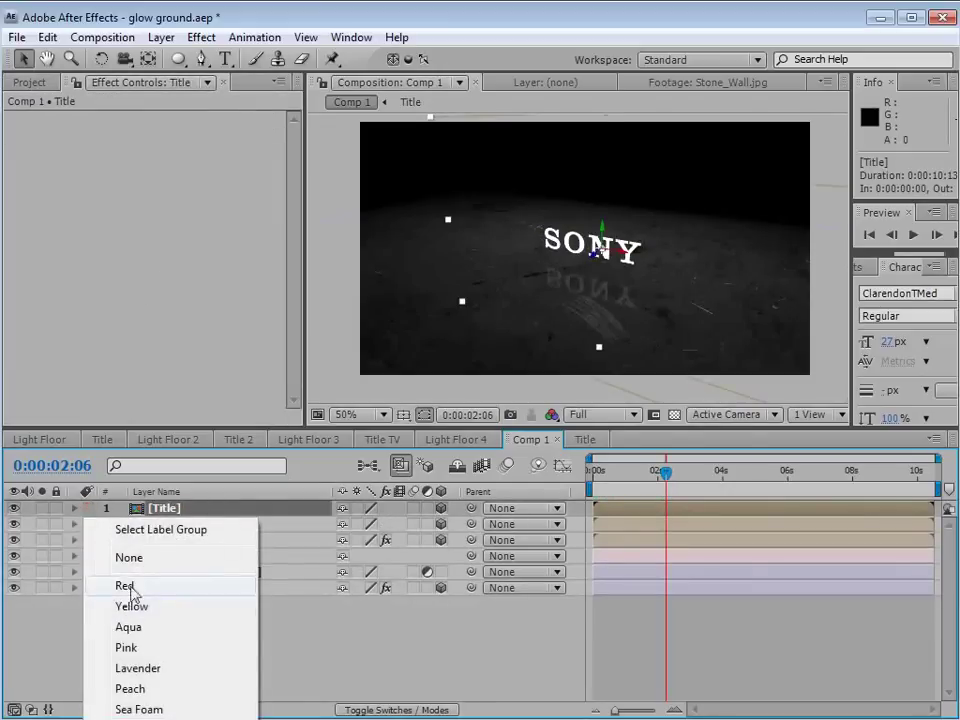
pyautogui.click(125, 585)
pyautogui.click(302, 551)
pyautogui.click(615, 511)
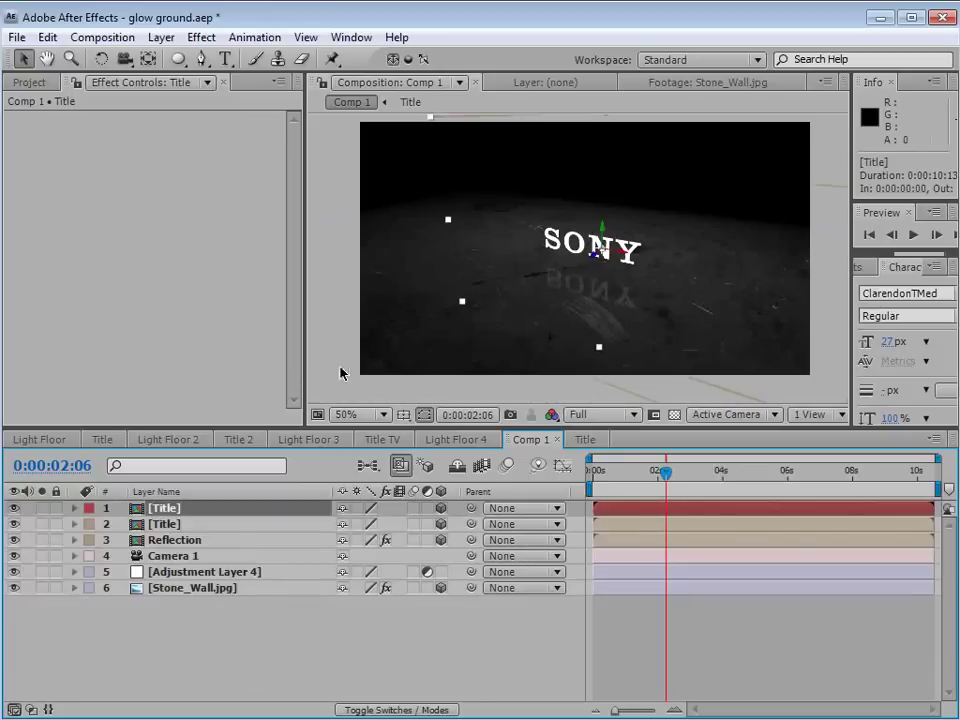
pyautogui.moveTo(160, 512)
pyautogui.mouseDown()
pyautogui.moveTo(168, 545)
pyautogui.moveTo(157, 550)
pyautogui.moveTo(167, 553)
pyautogui.moveTo(165, 532)
pyautogui.mouseUp()
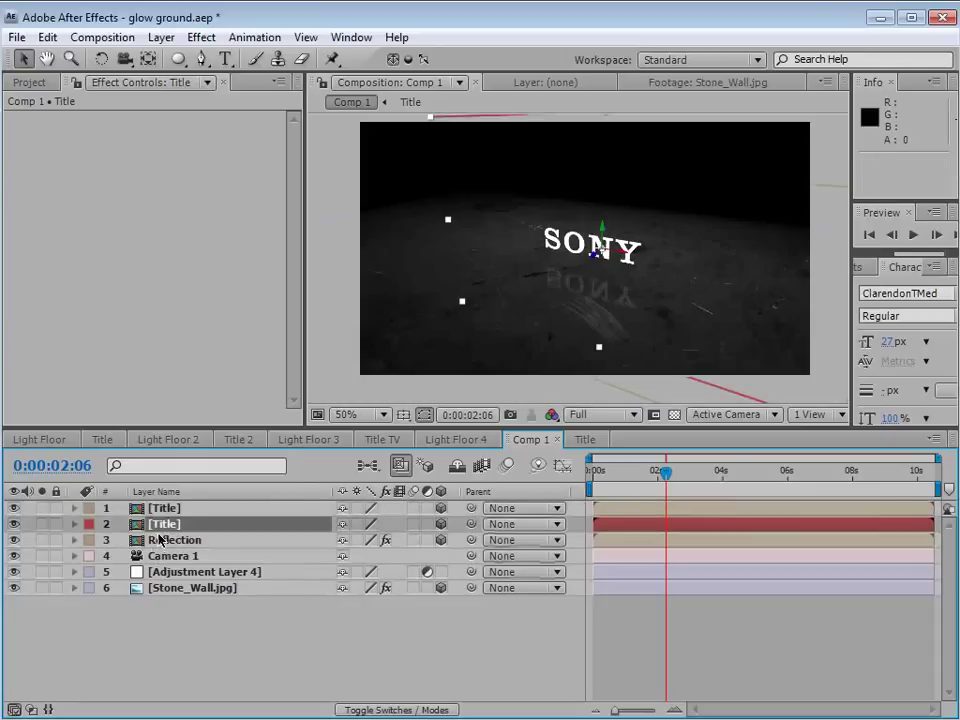
# Rename the red-labelled Title copy as Glow Element
pyautogui.press('Return')
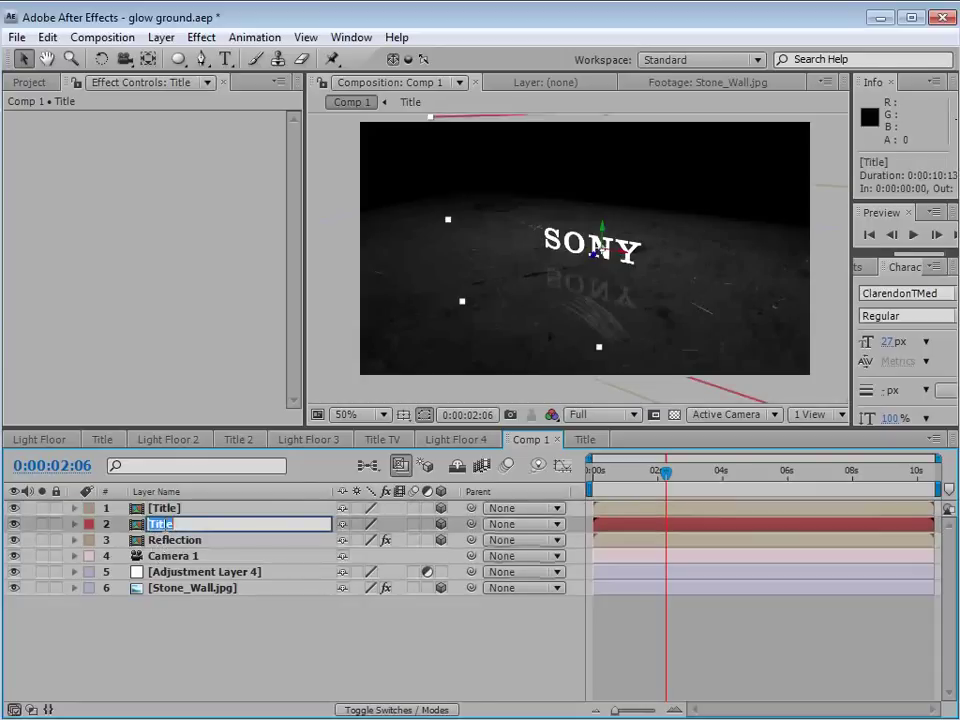
pyautogui.write('Glow Elemen')
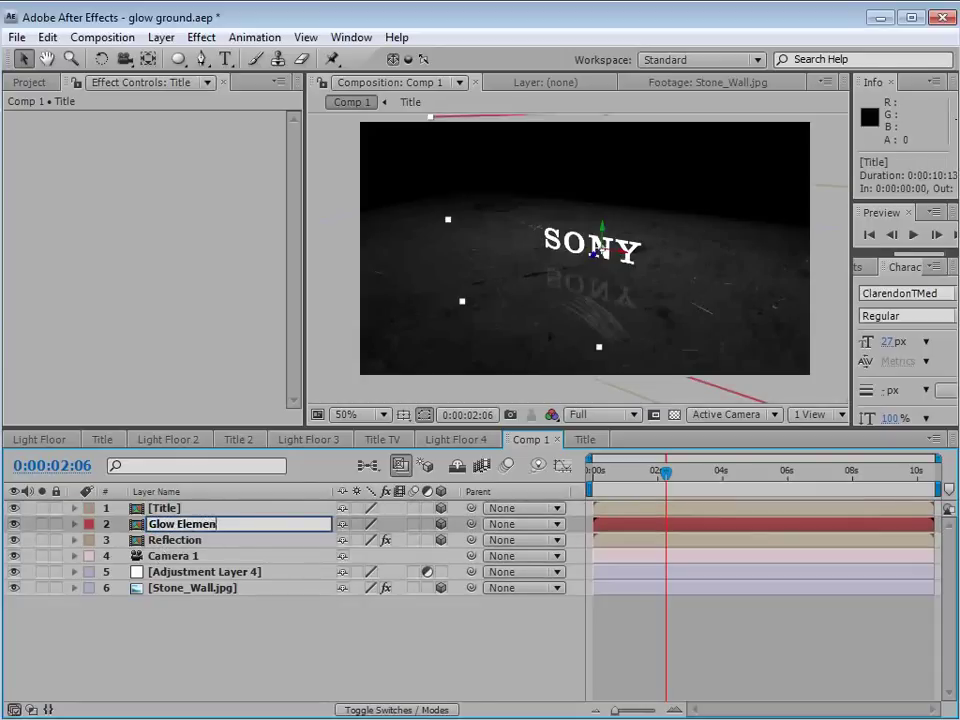
pyautogui.write('t')
pyautogui.press('Return')
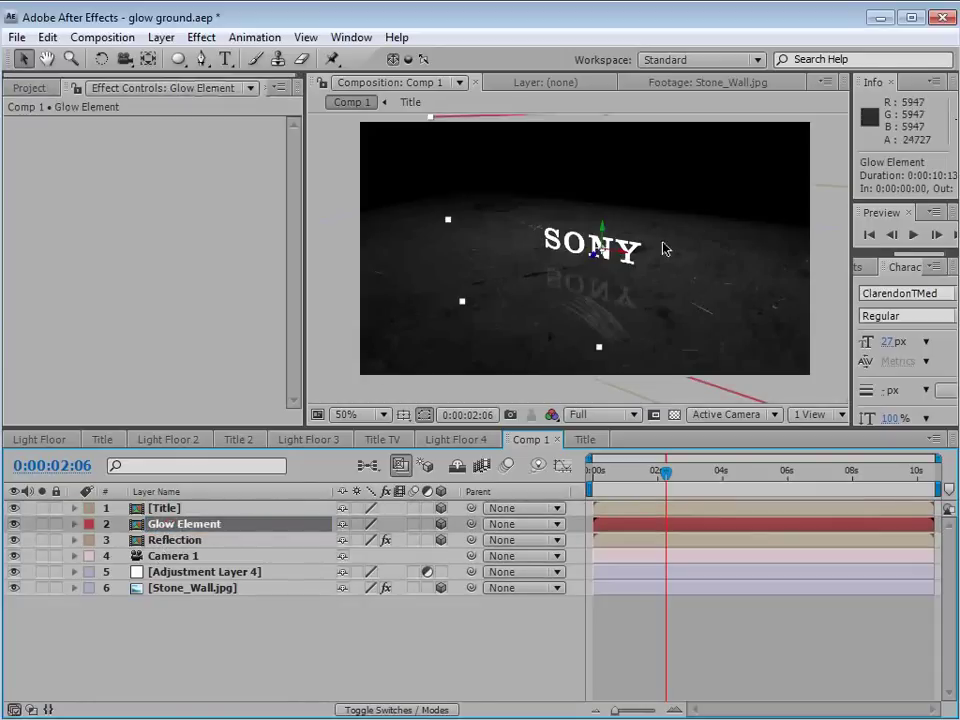
# Draw a wide rectangular mask on Glow Element covering the lower part of the SONY letters and the area beneath them
pyautogui.click(181, 61)
pyautogui.moveTo(182, 63); pyautogui.dragTo(260, 60)
pyautogui.scroll(2, 551, 265)
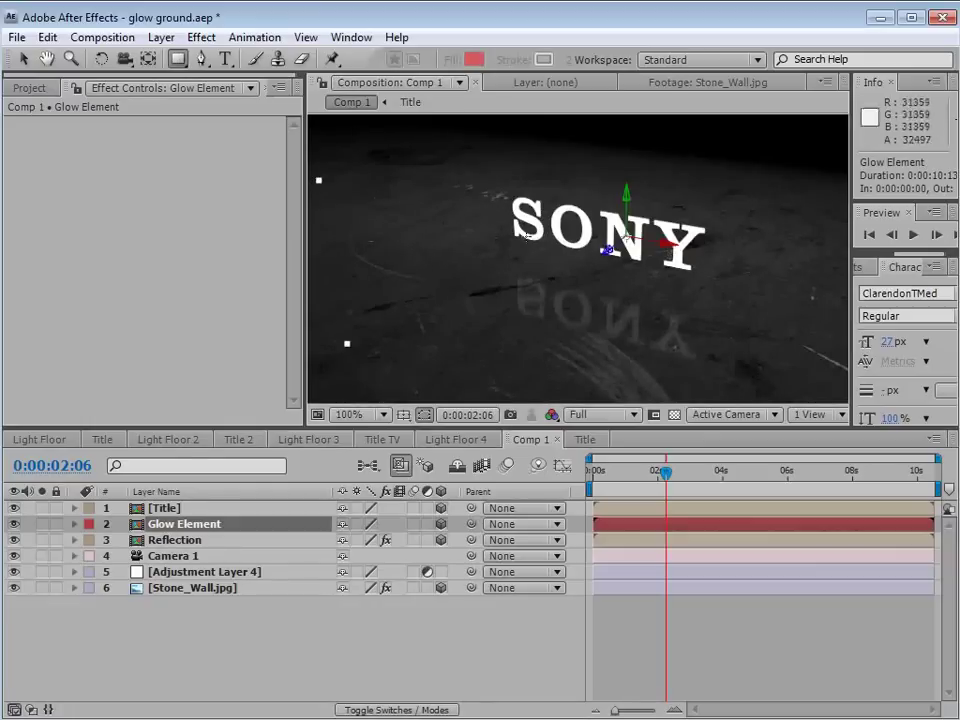
pyautogui.scroll(-2, 494, 226)
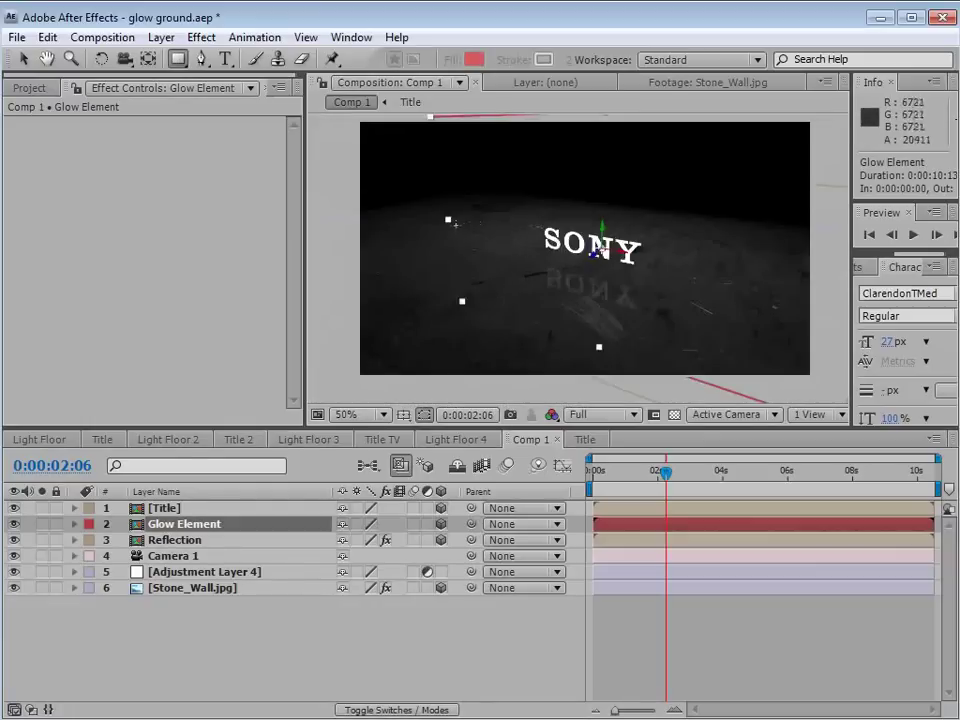
pyautogui.moveTo(450, 223); pyautogui.dragTo(741, 384)
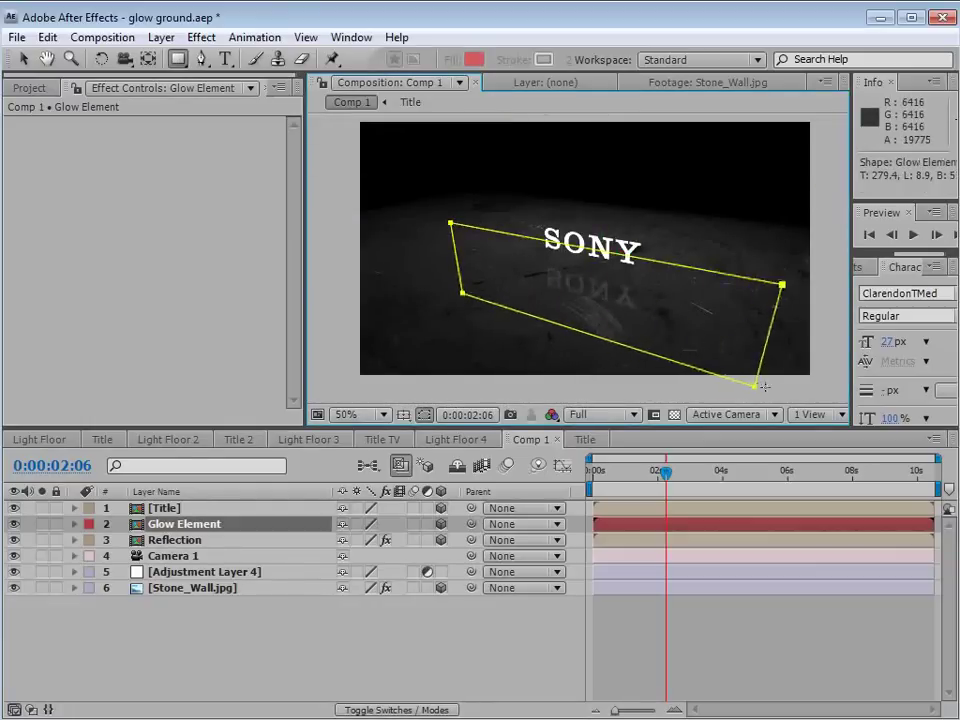
# Move Glow Element's mask down about 10 pixels to keep only the letters' bottom edges, and check the layer soloed
pyautogui.press('v')
pyautogui.scroll(2, 570, 265)
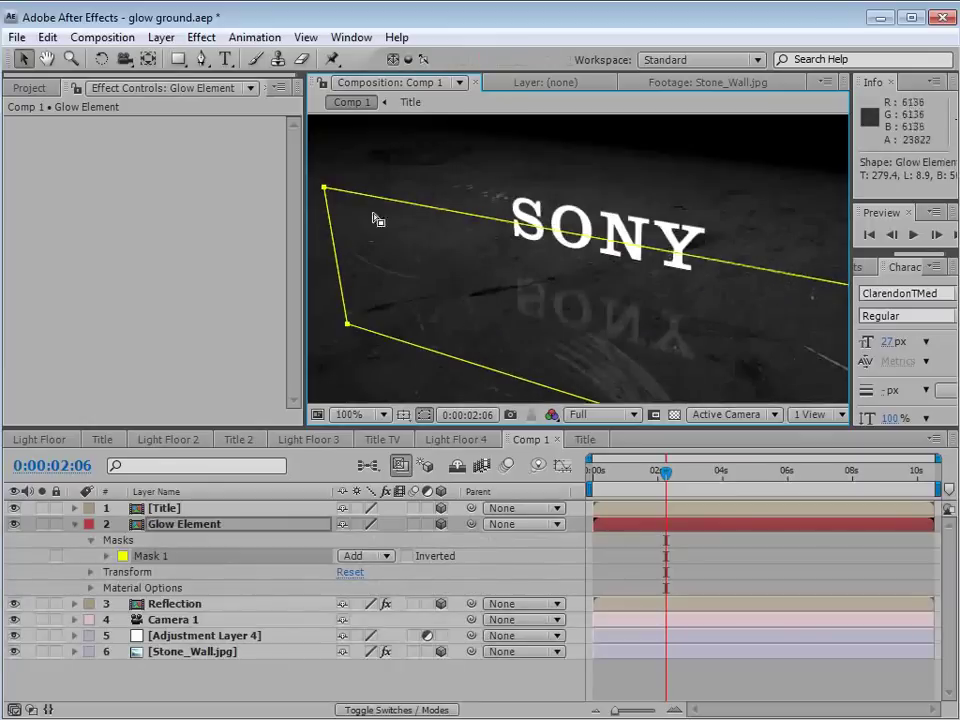
pyautogui.doubleClick(325, 189)
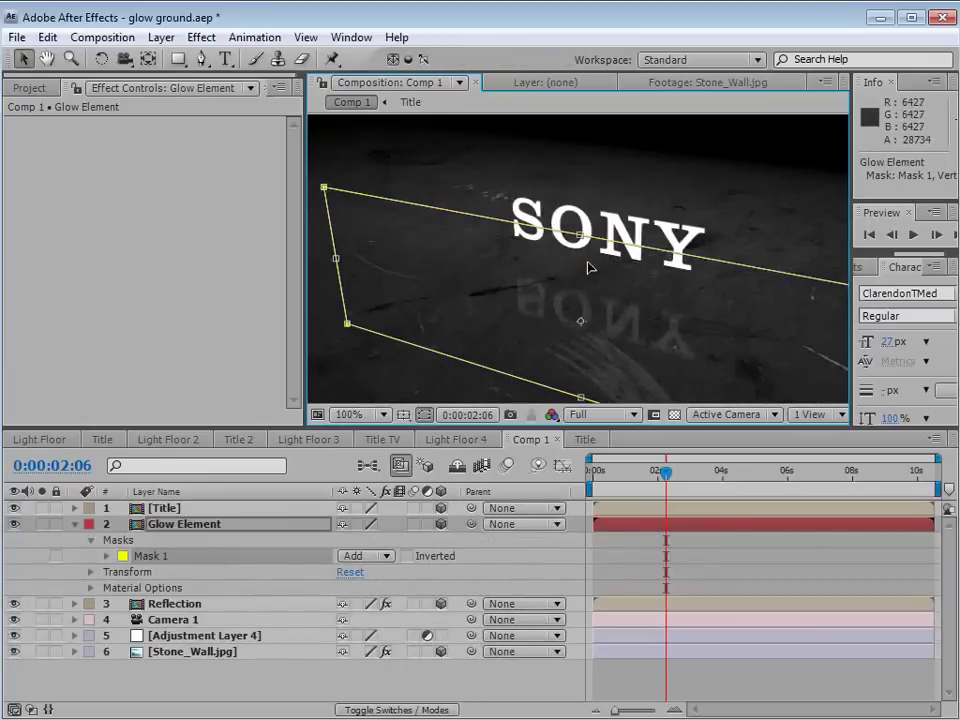
pyautogui.moveTo(588, 263); pyautogui.dragTo(589, 272)
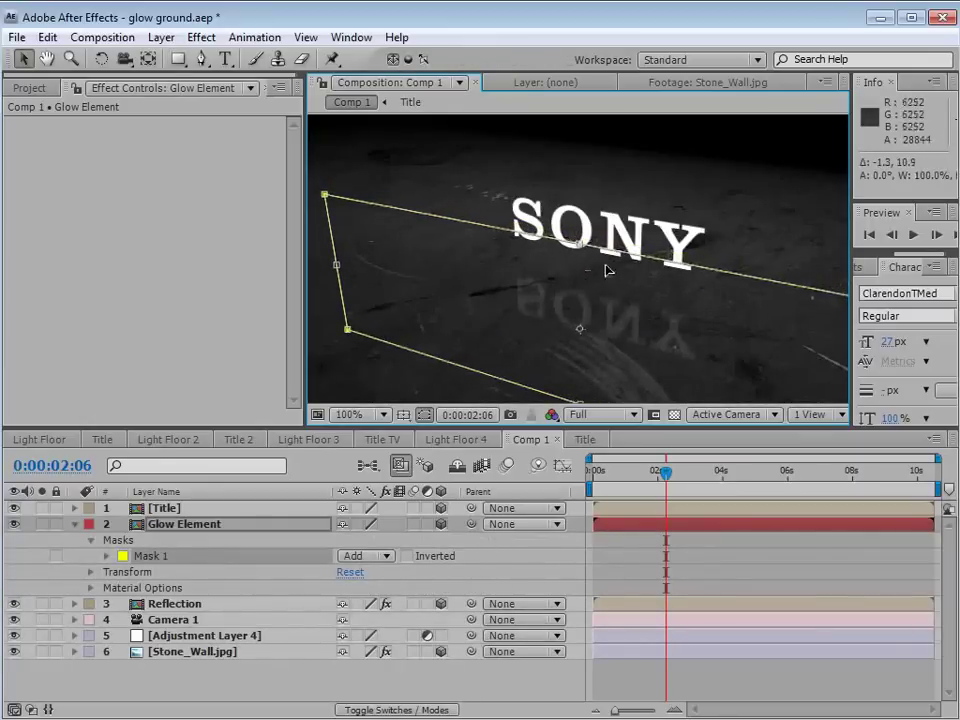
pyautogui.press('Up')
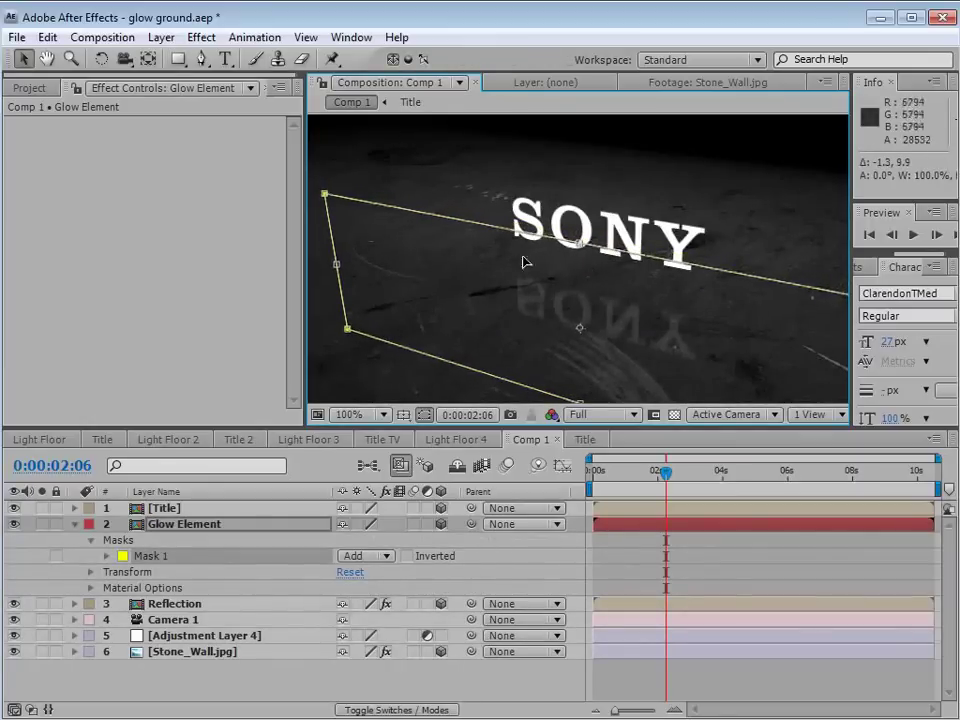
pyautogui.click(621, 527)
pyautogui.click(42, 524)
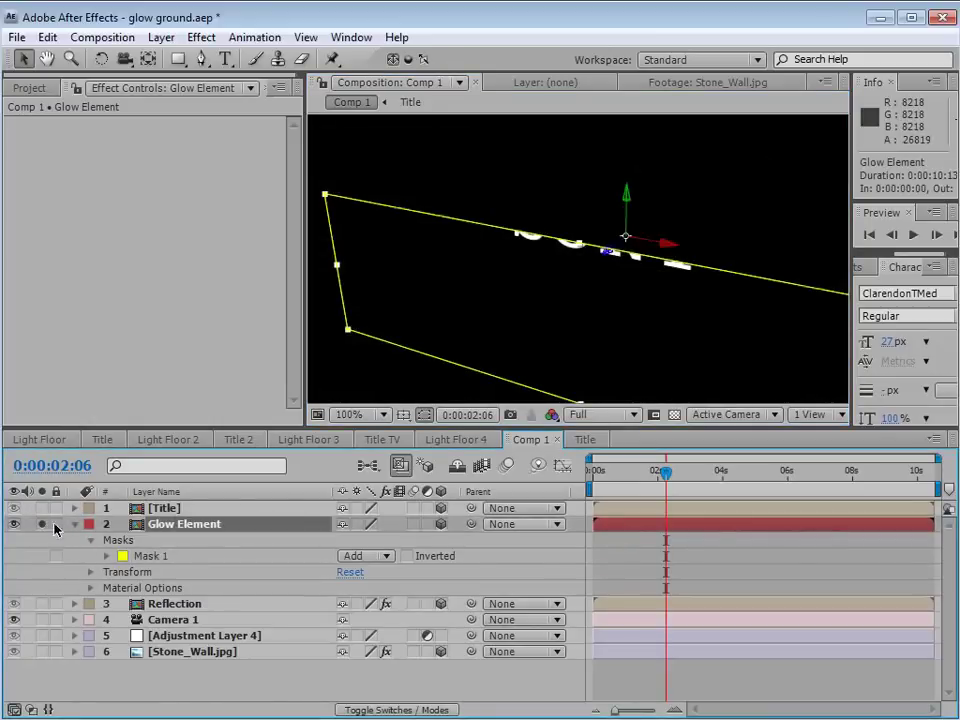
pyautogui.click(536, 262)
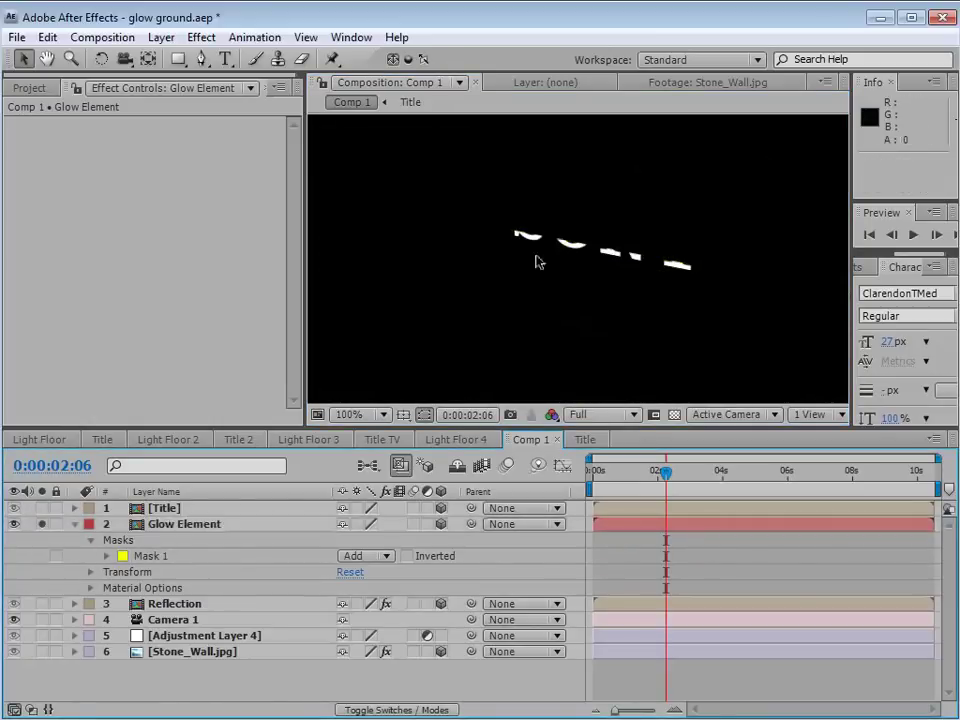
pyautogui.click(42, 524)
# Rotate Glow Element to a 270° X orientation so it lies flat, and lower it about 16.5 pixels to the letters' base
pyautogui.click(208, 524)
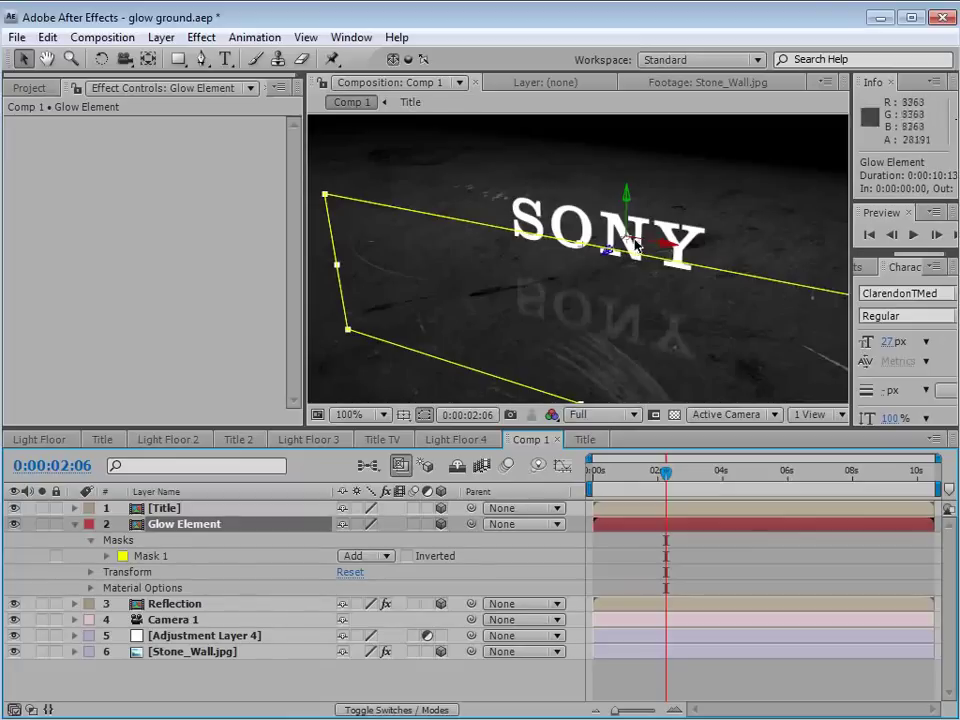
pyautogui.press('w')
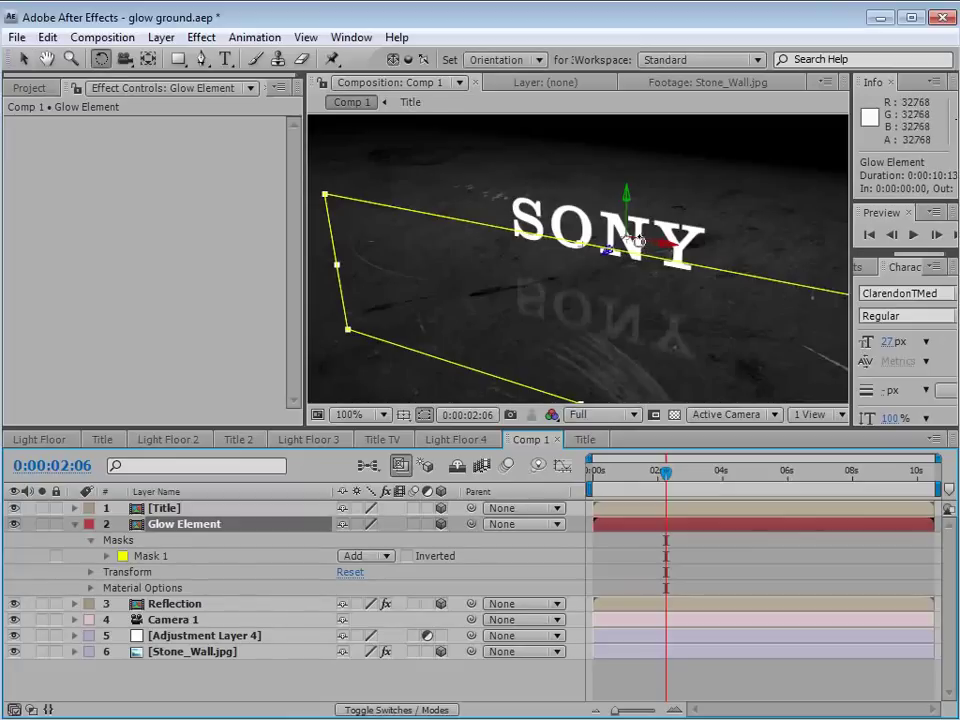
pyautogui.moveTo(638, 240); pyautogui.dragTo(638, 200)
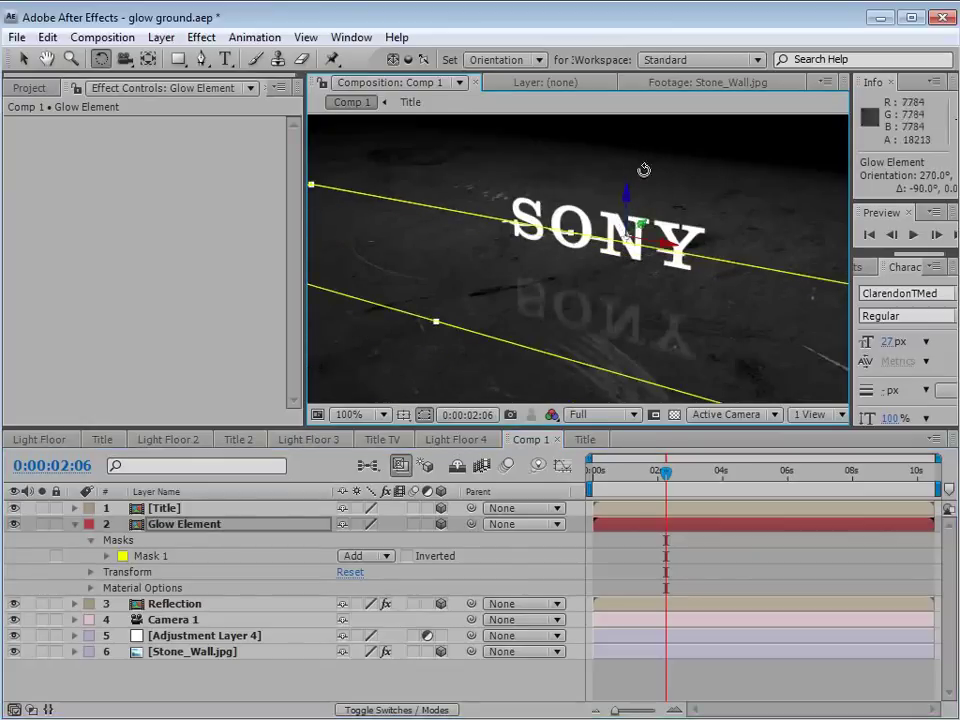
pyautogui.press('v')
pyautogui.scroll(1, 571, 259)
pyautogui.scroll(2, 600, 210)
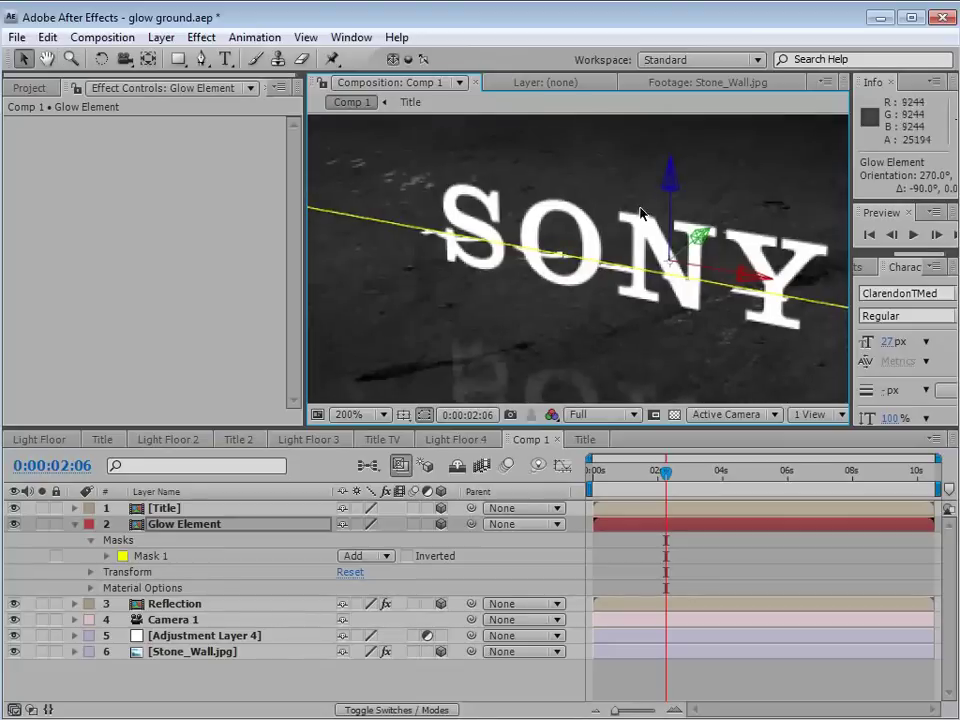
pyautogui.moveTo(671, 194); pyautogui.dragTo(671, 217)
# Shift Glow Element 6 pixels along the Z axis in the Top view to line it up with the title's base
pyautogui.press('c')
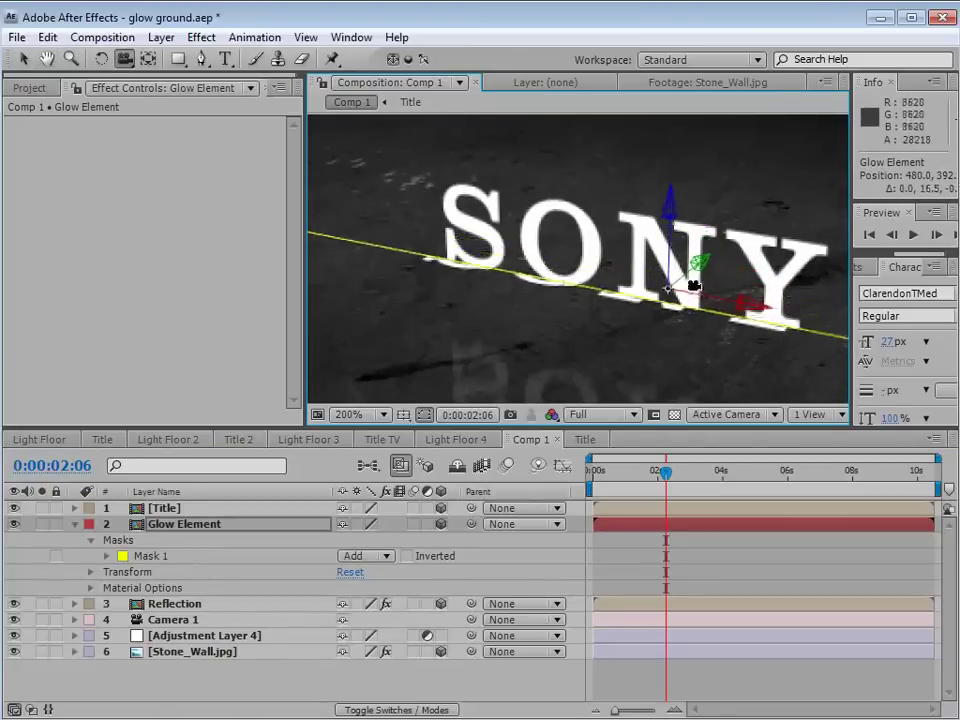
pyautogui.moveTo(690, 274); pyautogui.dragTo(797, 274)
pyautogui.press('v')
pyautogui.moveTo(708, 293); pyautogui.dragTo(606, 223)
pyautogui.press('c')
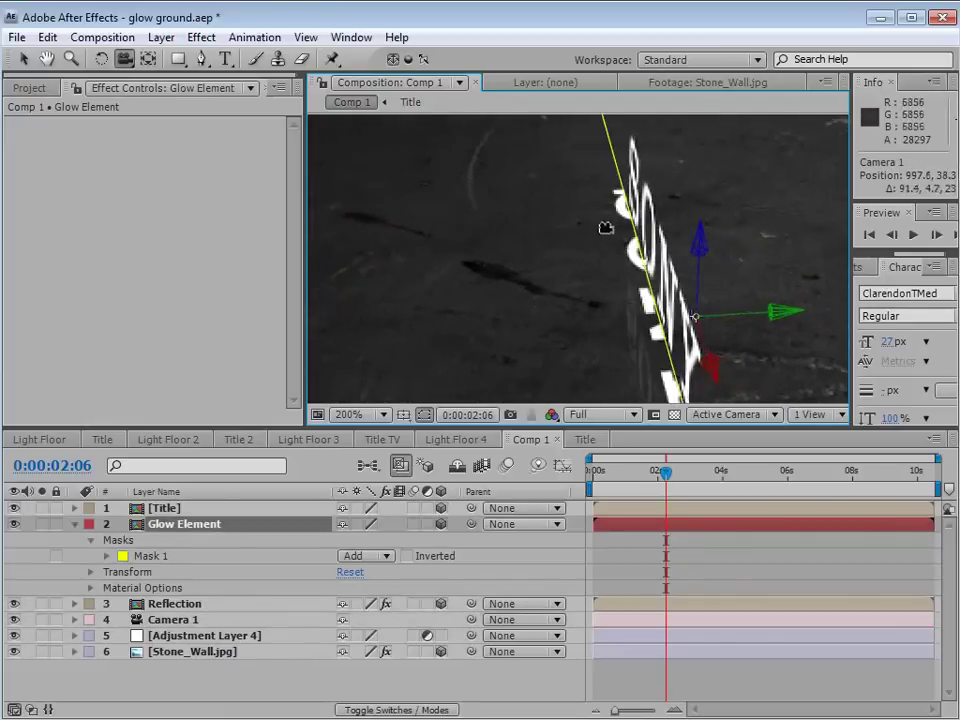
pyautogui.click(711, 415)
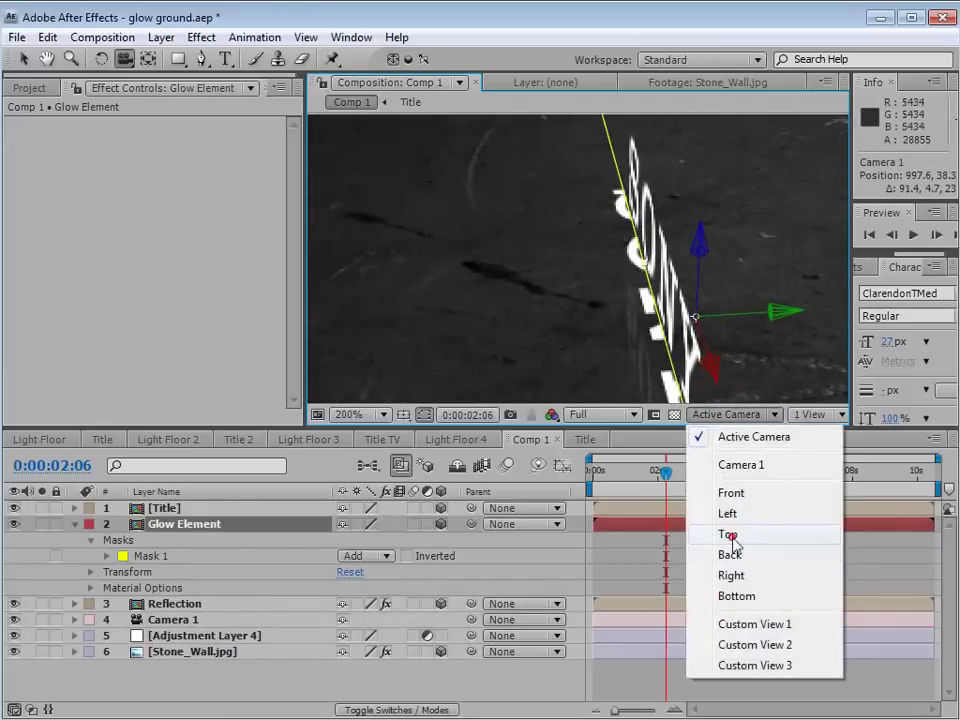
pyautogui.click(696, 537)
pyautogui.press('v')
pyautogui.press(',')
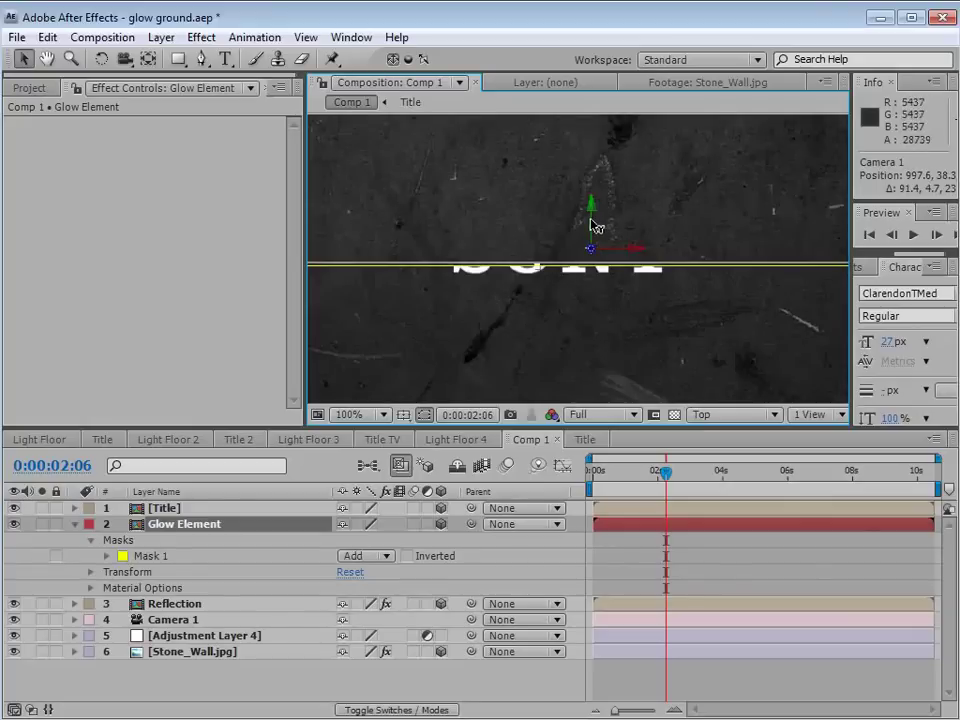
pyautogui.moveTo(595, 224)
pyautogui.mouseDown()
pyautogui.moveTo(594, 214)
pyautogui.moveTo(588, 220)
pyautogui.mouseUp()
pyautogui.press('.')
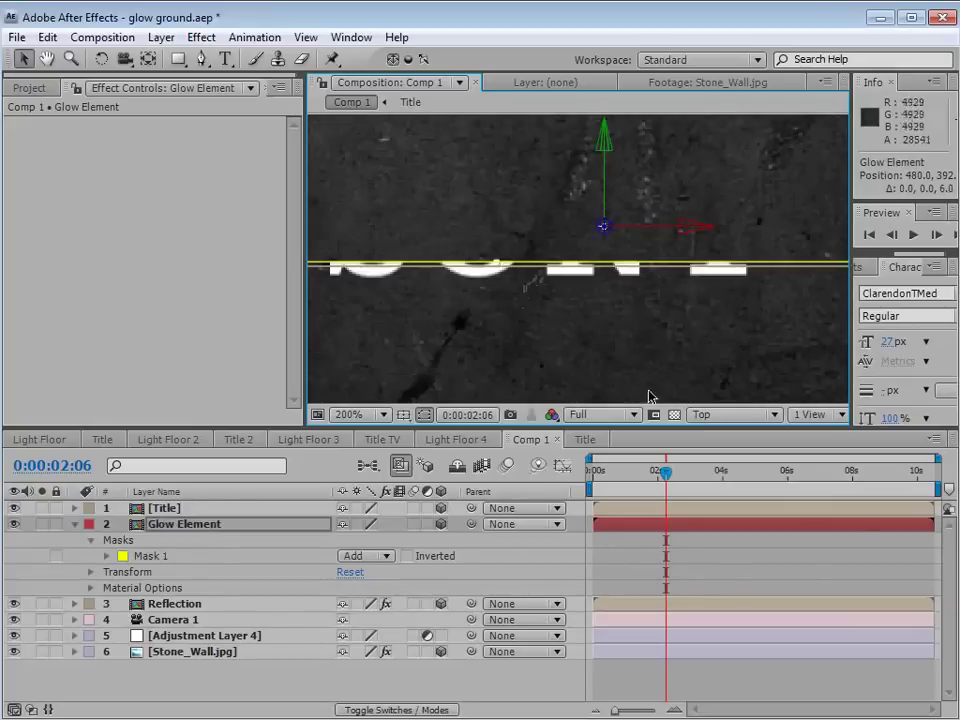
pyautogui.click(710, 414)
pyautogui.click(752, 437)
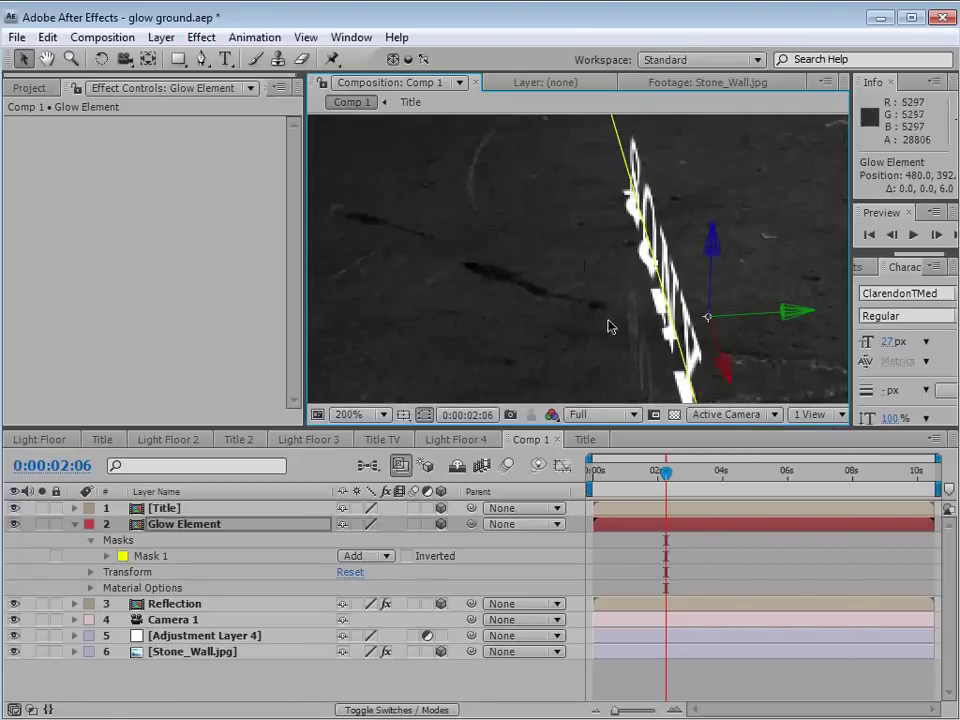
# Orbit the camera to a low frontal angle and lower Glow Element onto the floor line in the Front view, at about Y 431
pyautogui.press('c')
pyautogui.moveTo(563, 343); pyautogui.dragTo(606, 351)
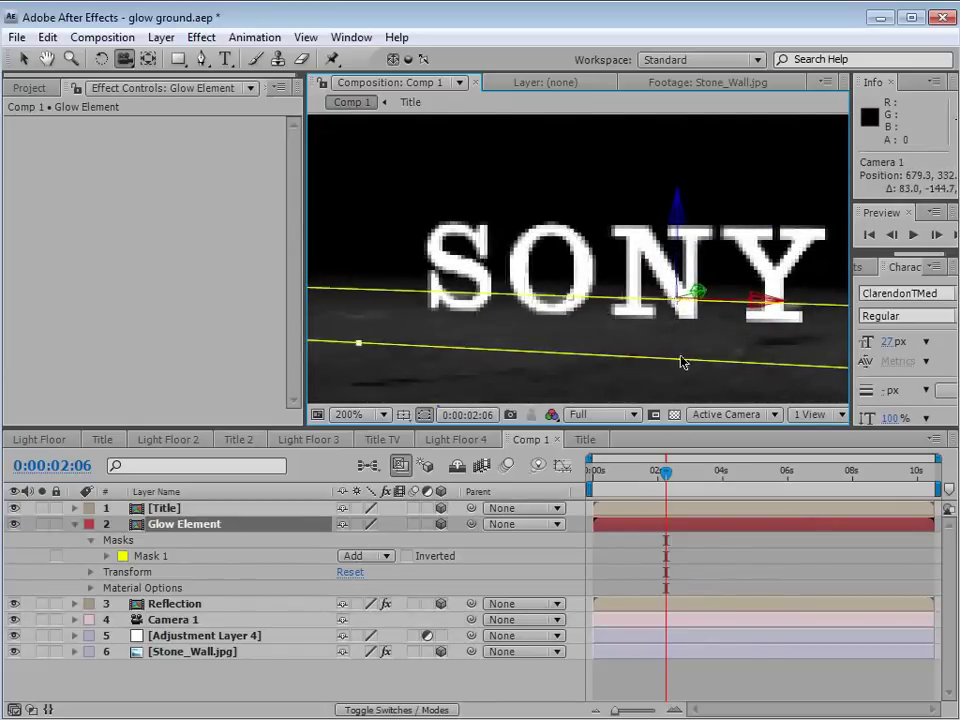
pyautogui.click(729, 413)
pyautogui.click(738, 493)
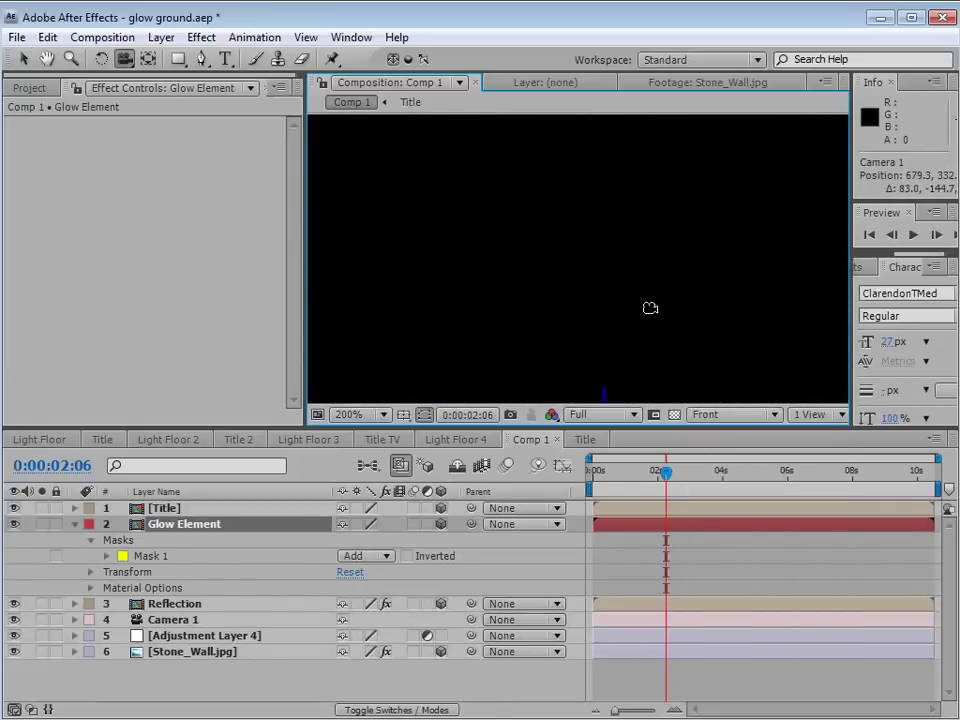
pyautogui.press('v')
pyautogui.press('space')
pyautogui.moveTo(632, 368); pyautogui.dragTo(636, 261)
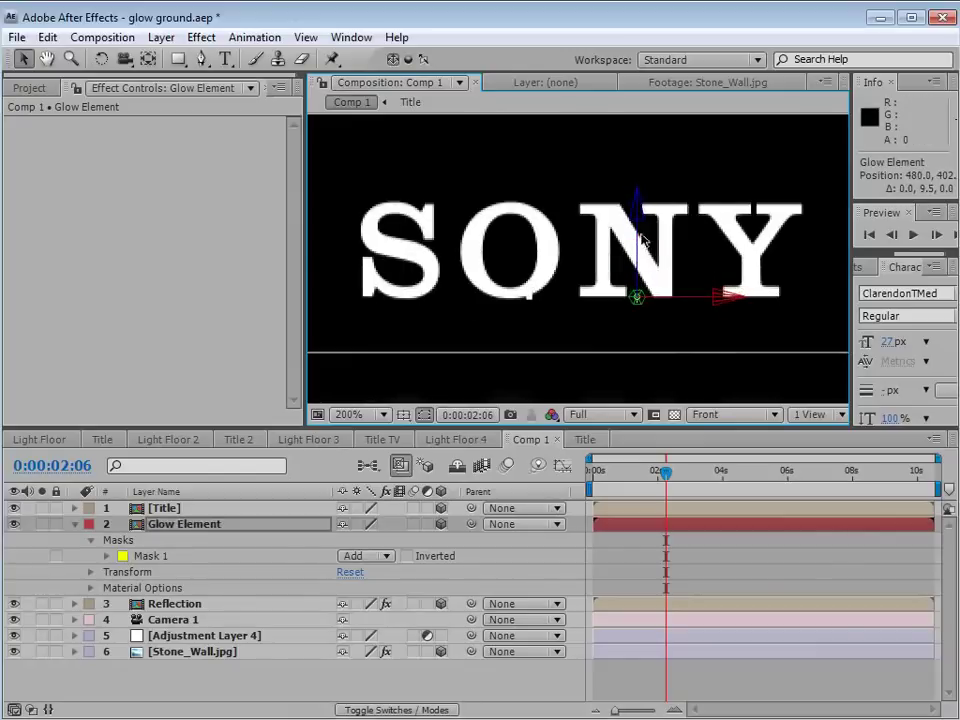
pyautogui.moveTo(641, 218); pyautogui.dragTo(630, 273)
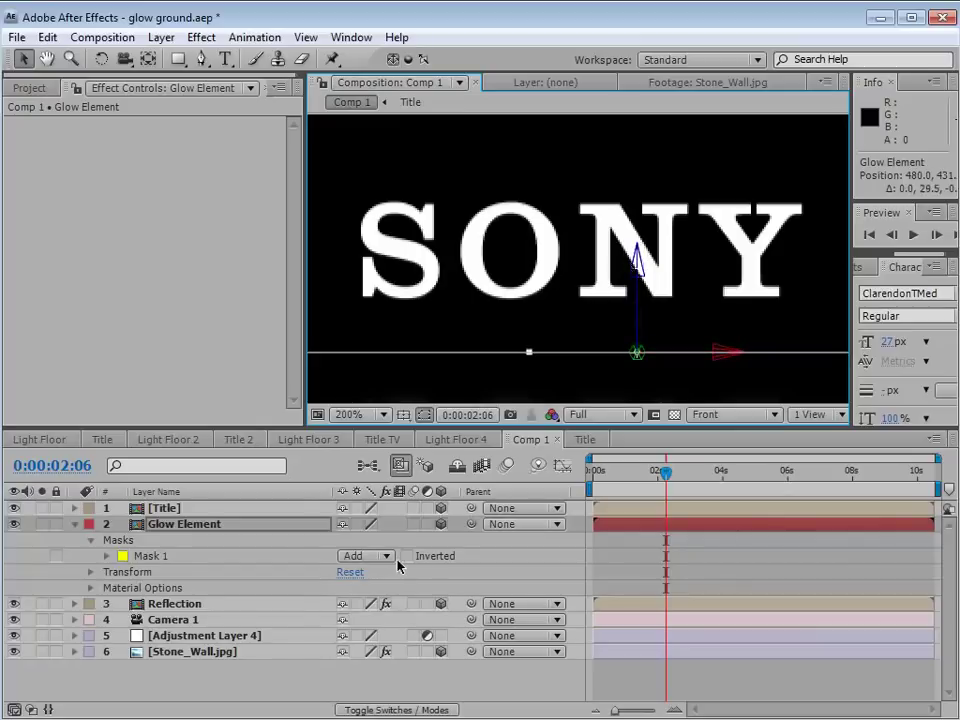
pyautogui.click(735, 414)
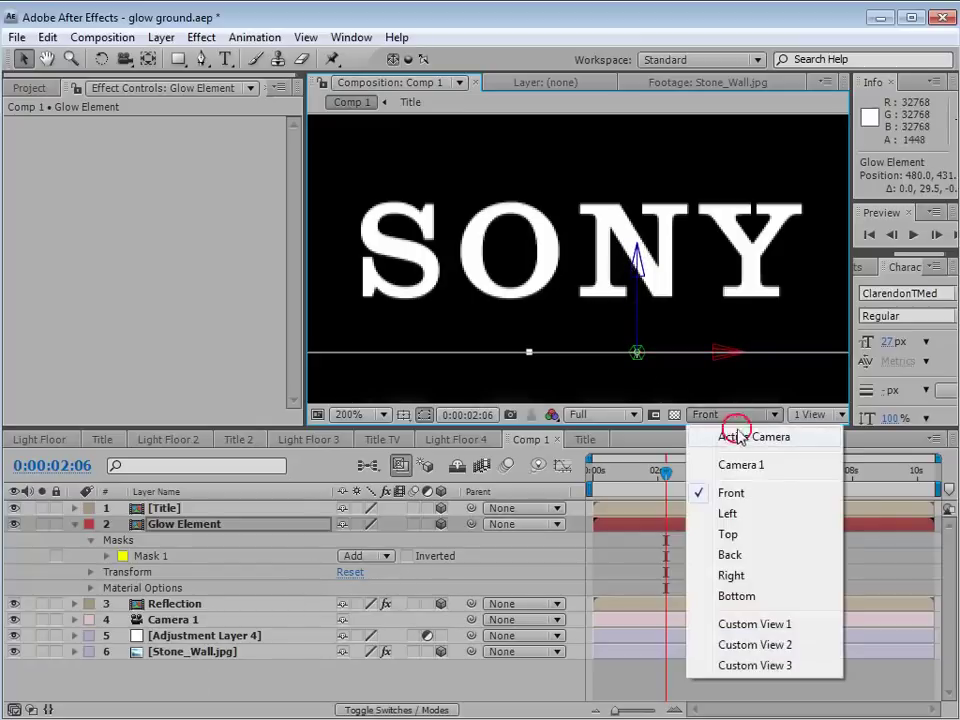
pyautogui.click(739, 437)
pyautogui.scroll(-1, 617, 289)
pyautogui.moveTo(653, 257); pyautogui.dragTo(619, 311)
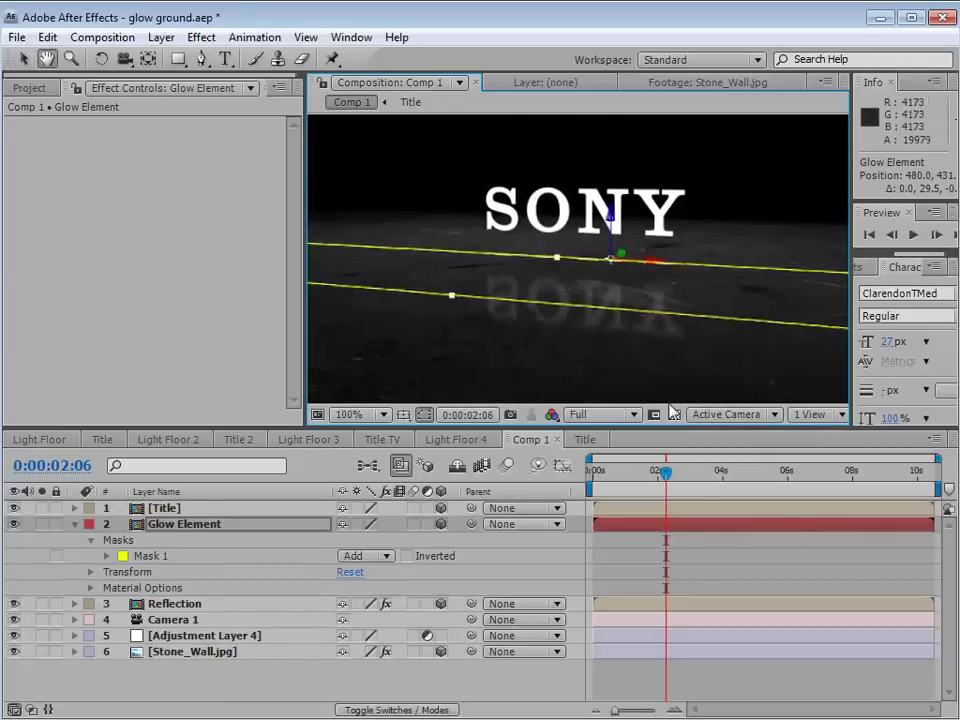
# Examine the glow strip on the floor beneath the SONY title without mask outlines, and save the project
pyautogui.click(670, 513)
pyautogui.click(641, 520)
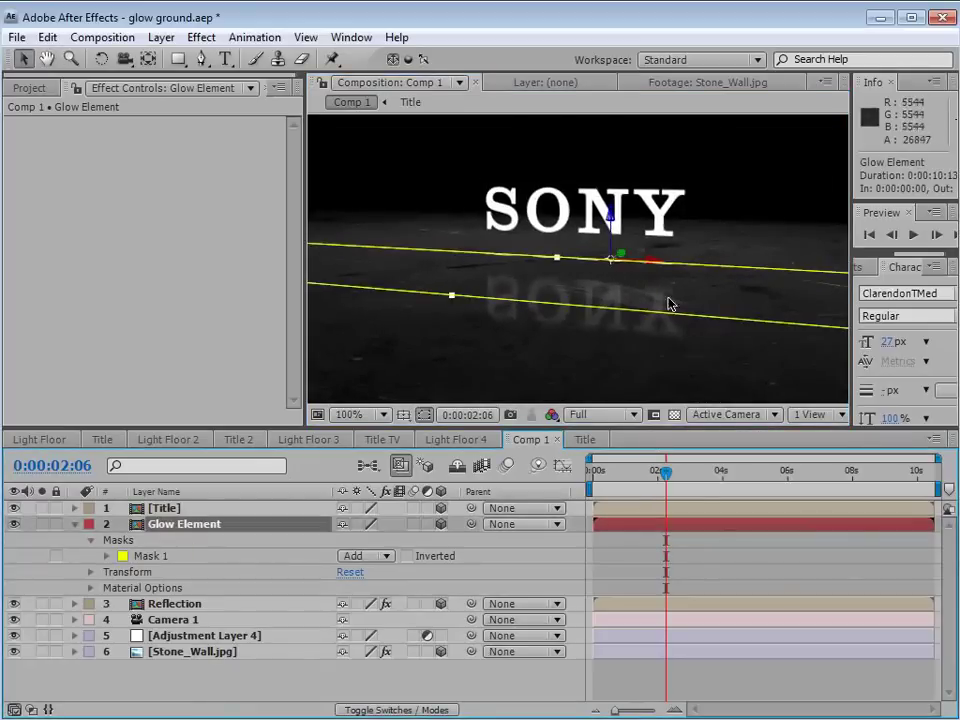
pyautogui.moveTo(633, 351); pyautogui.dragTo(658, 285)
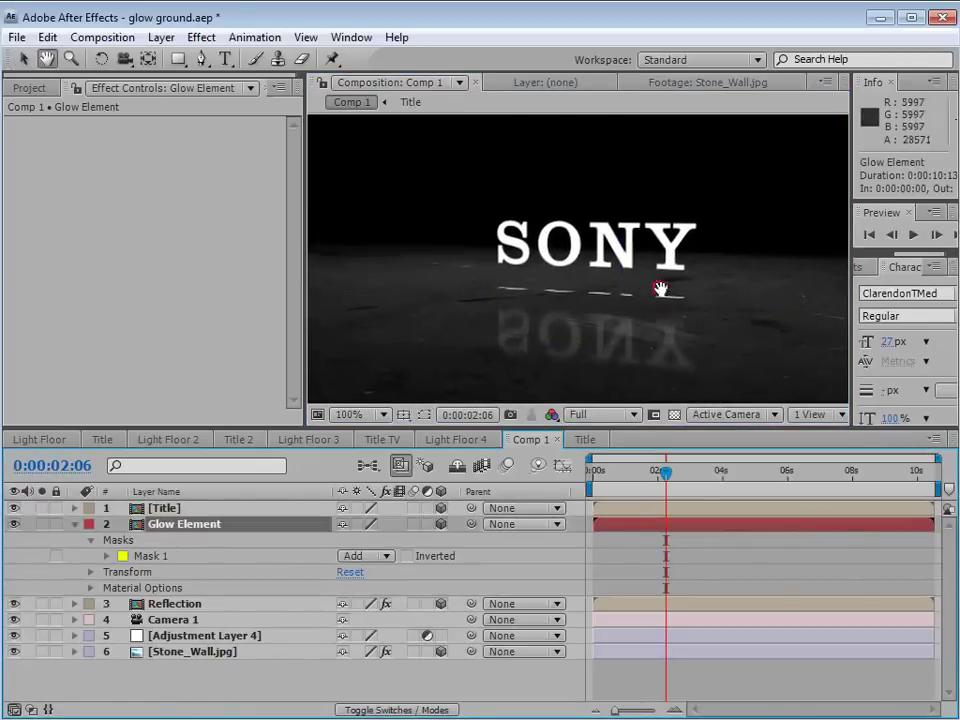
pyautogui.scroll(-1, 615, 264)
pyautogui.scroll(1, 615, 285)
pyautogui.press('v')
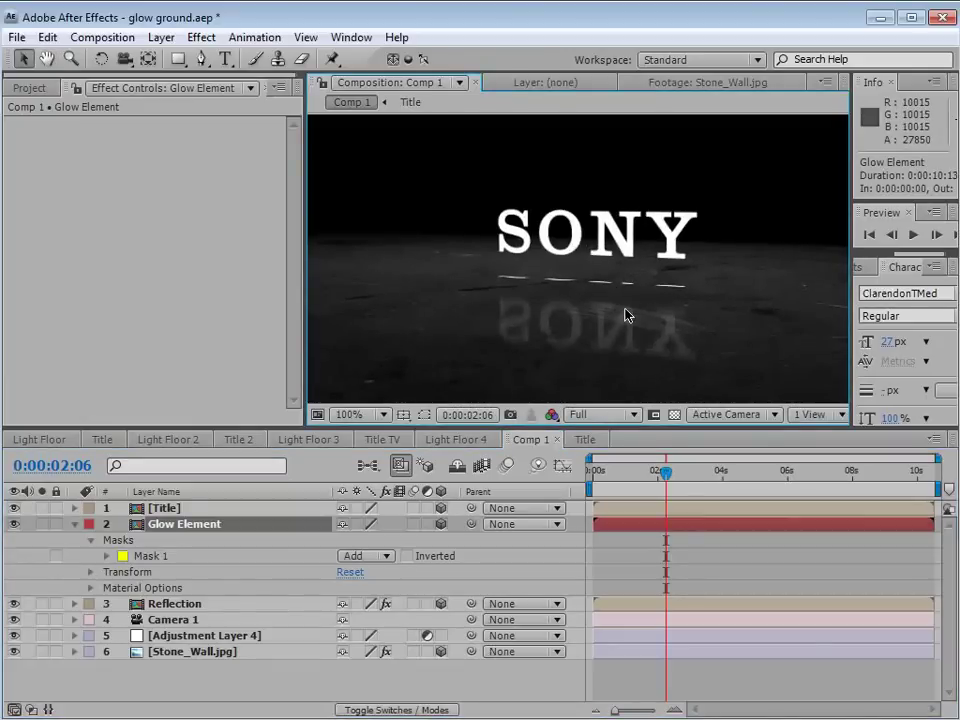
pyautogui.hotkey('ctrl', 's')
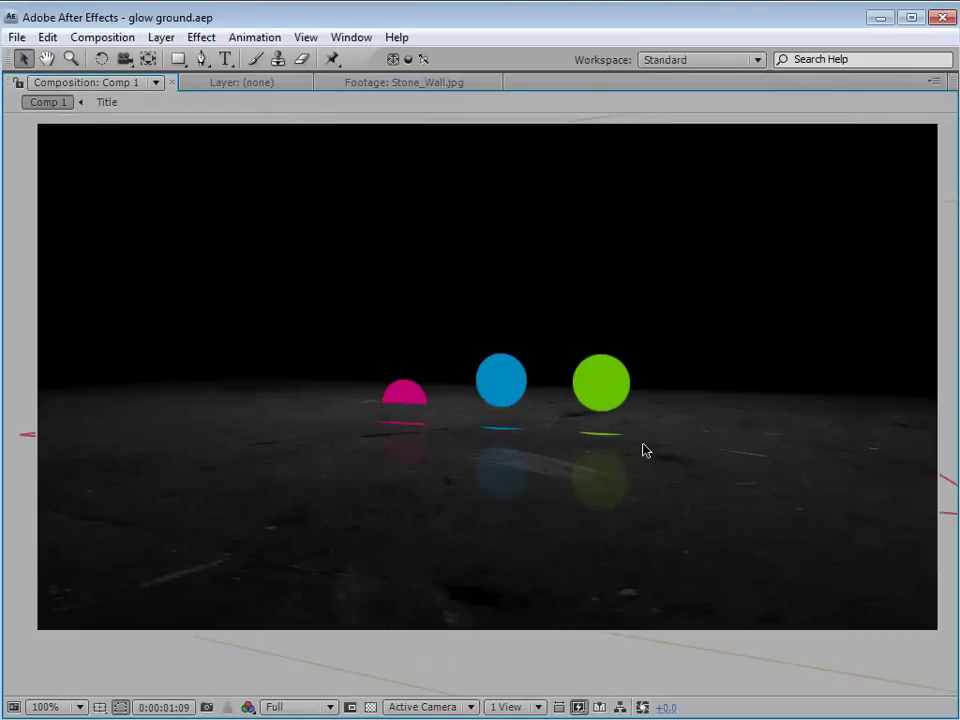
# Apply a Curves effect to the Glow Element layer and hide the mask outlines in the composition view
pyautogui.press('`')
pyautogui.click(183, 527)
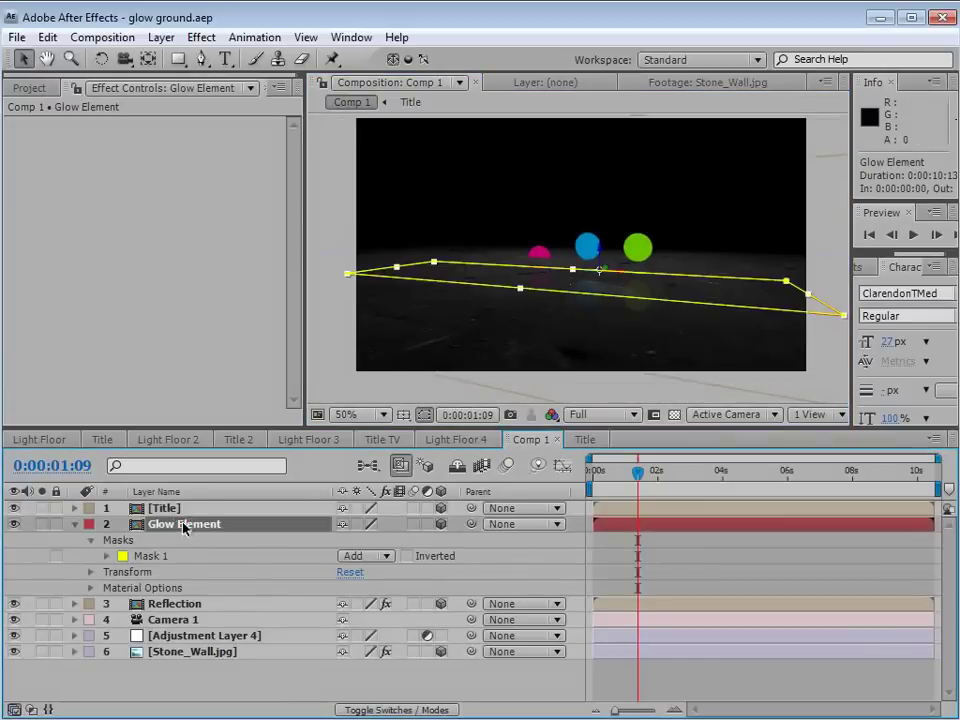
pyautogui.click(425, 416)
pyautogui.click(201, 37)
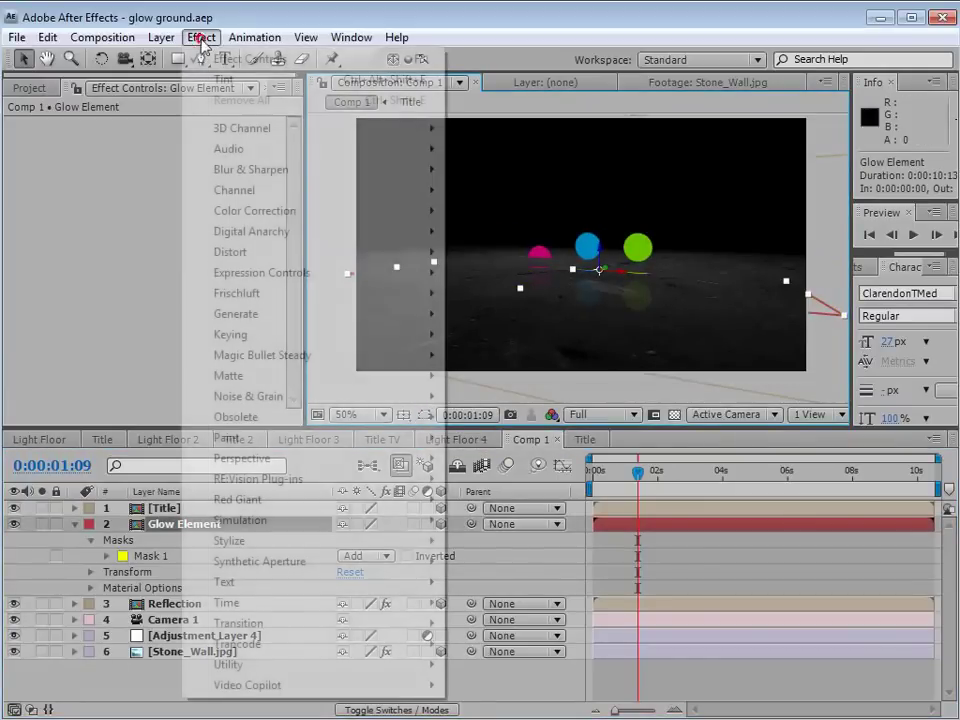
pyautogui.moveTo(266, 212)
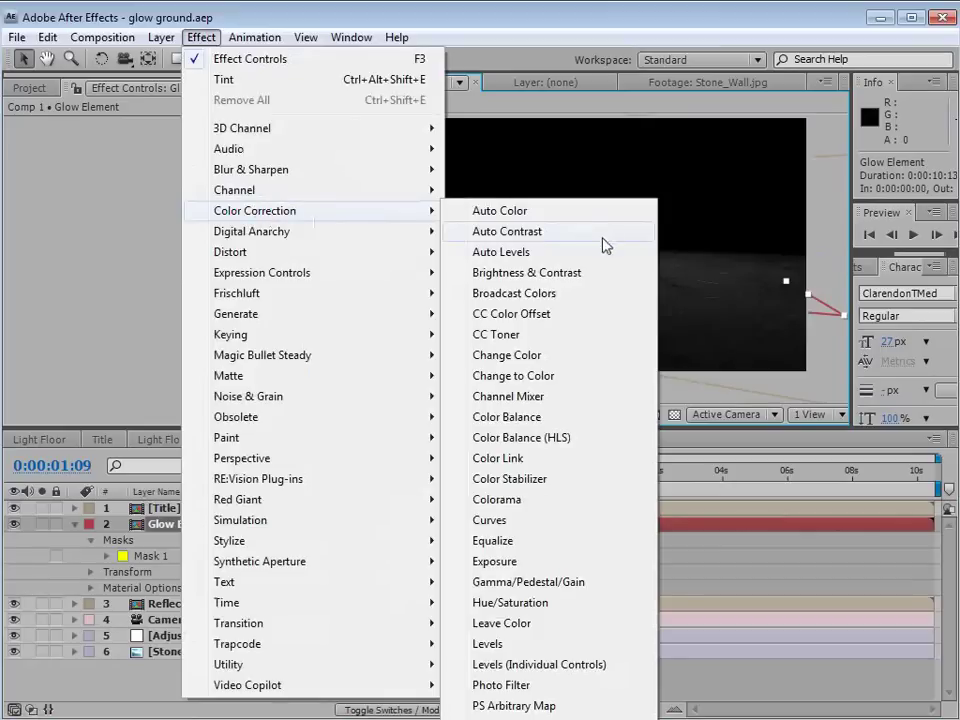
pyautogui.click(506, 524)
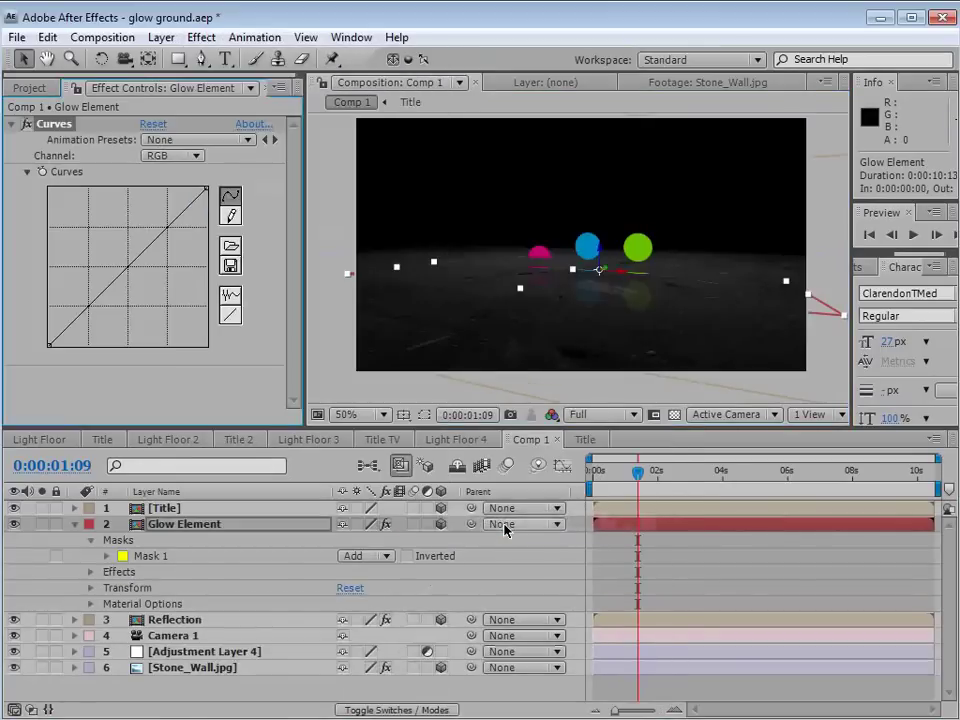
# Add Fast Blur to Glow Element, place it ahead of Curves in the effect order, and set its Blurriness to 5
pyautogui.click(202, 39)
pyautogui.moveTo(257, 172)
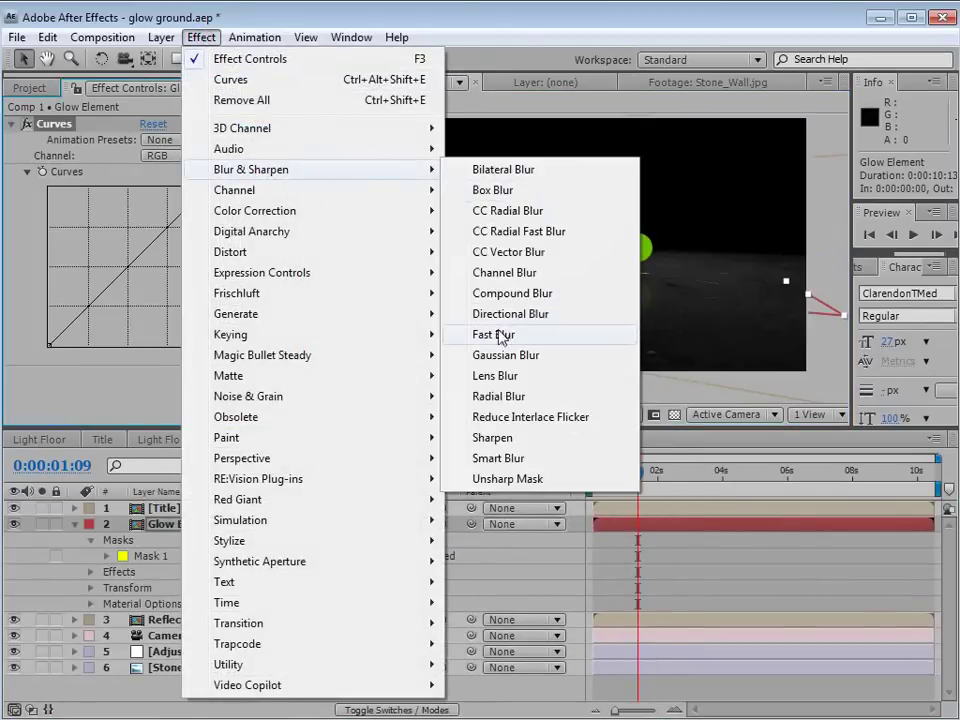
pyautogui.click(499, 337)
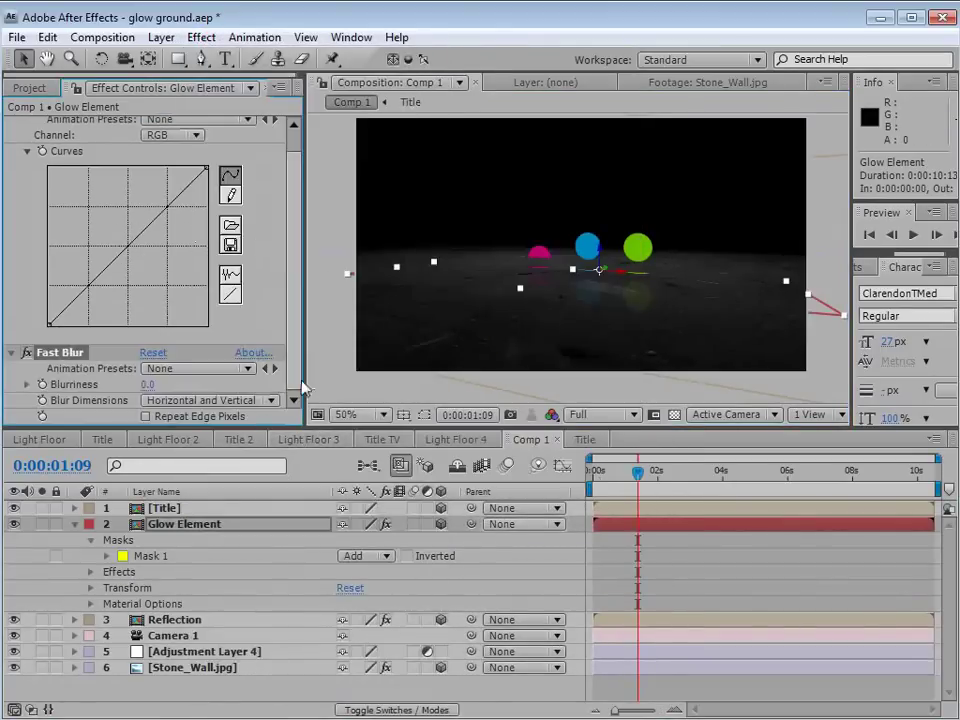
pyautogui.scroll(1, 296, 336)
pyautogui.click(12, 124)
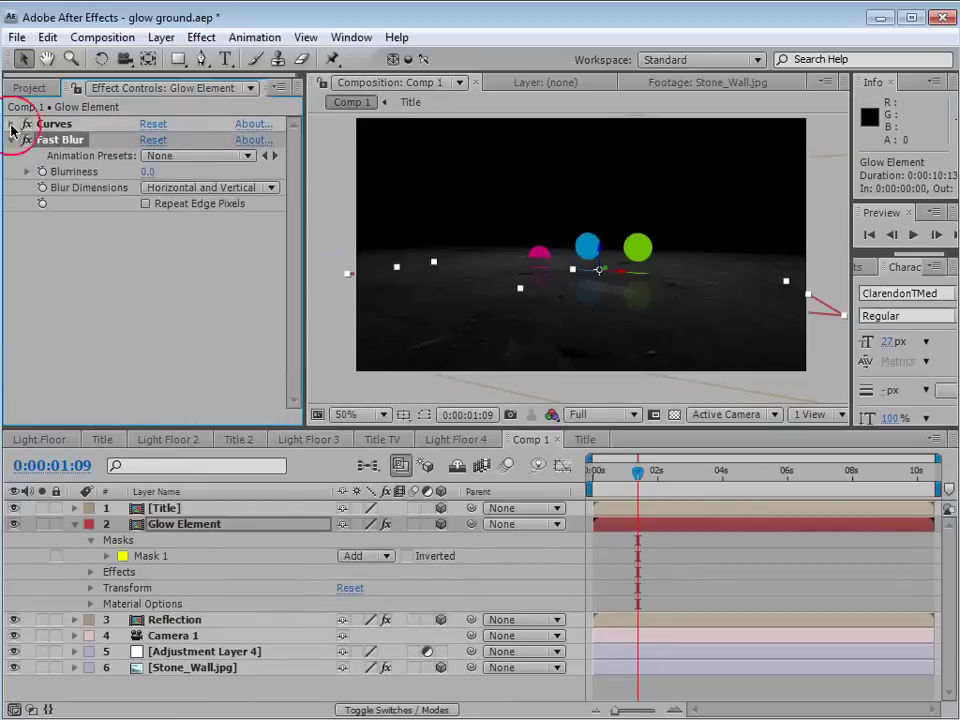
pyautogui.moveTo(57, 130); pyautogui.dragTo(40, 140)
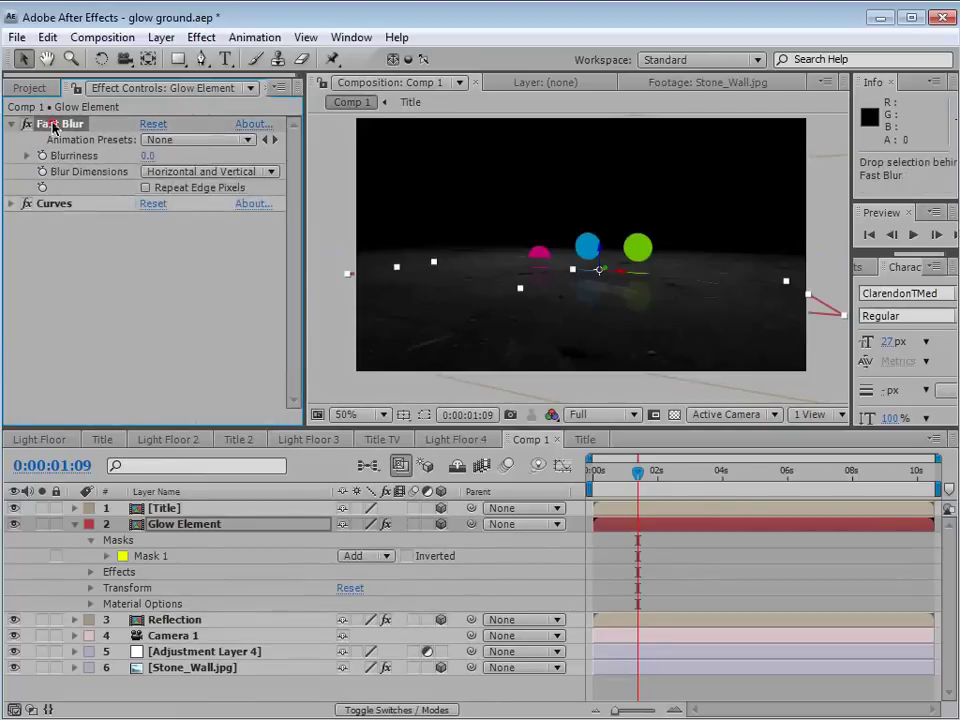
pyautogui.click(147, 157)
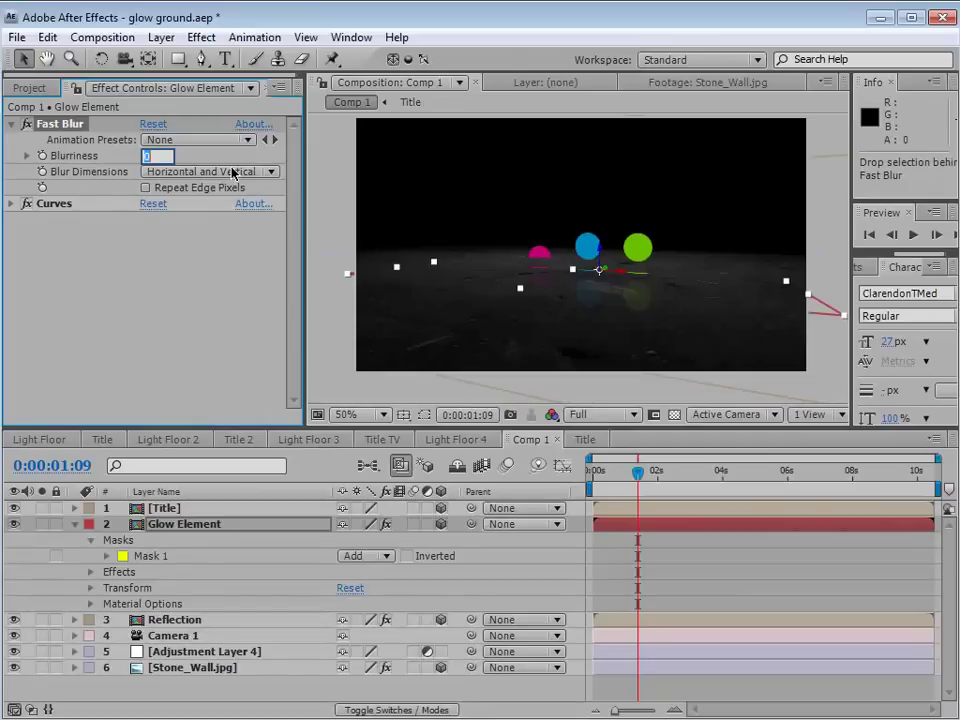
pyautogui.press('Return')
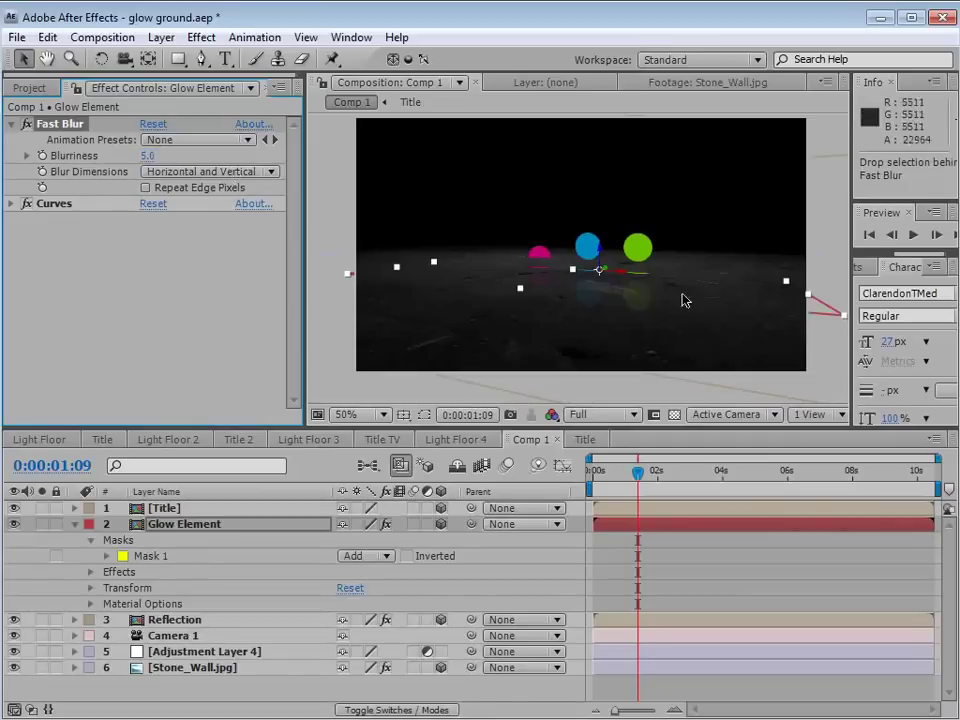
pyautogui.scroll(2, 681, 300)
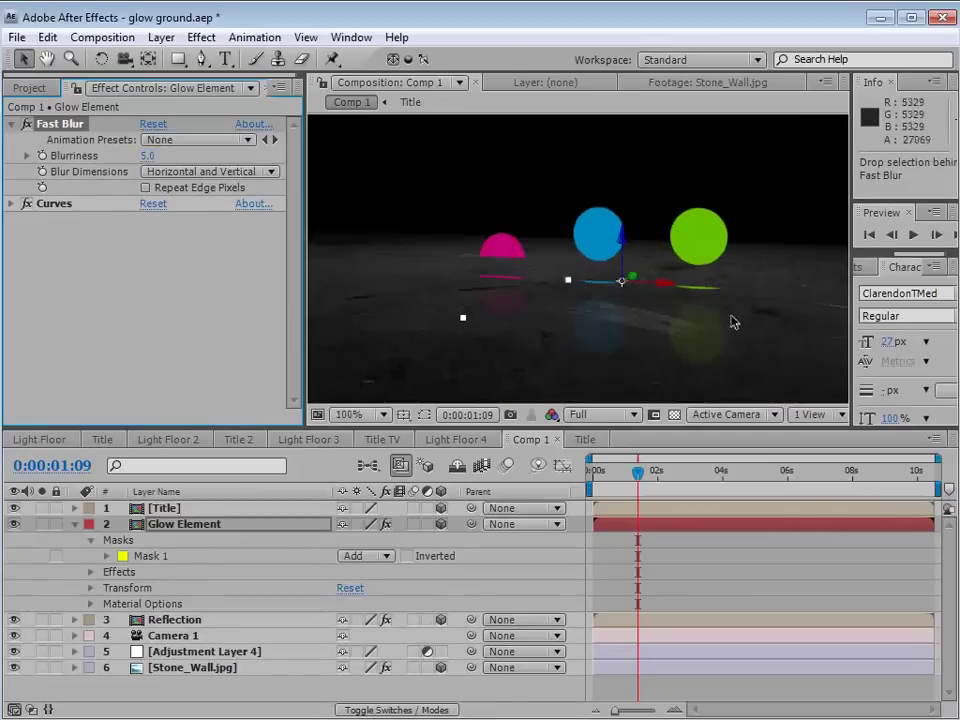
# Set the Glow Element layer's blending mode to Add
pyautogui.click(181, 527)
pyautogui.press('F4')
pyautogui.click(360, 524)
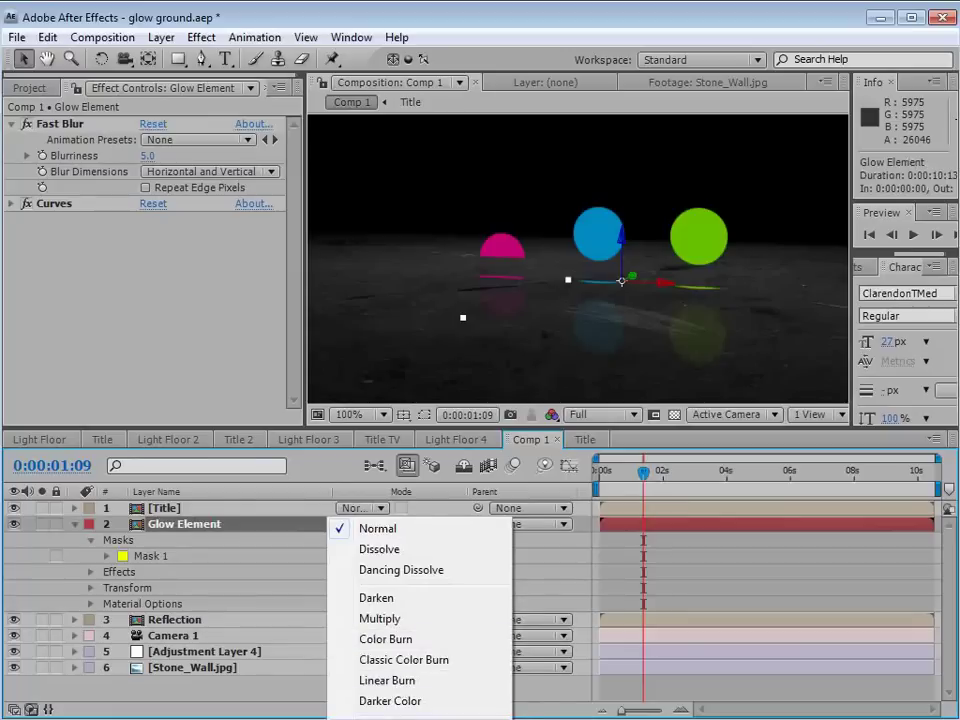
pyautogui.click(378, 718)
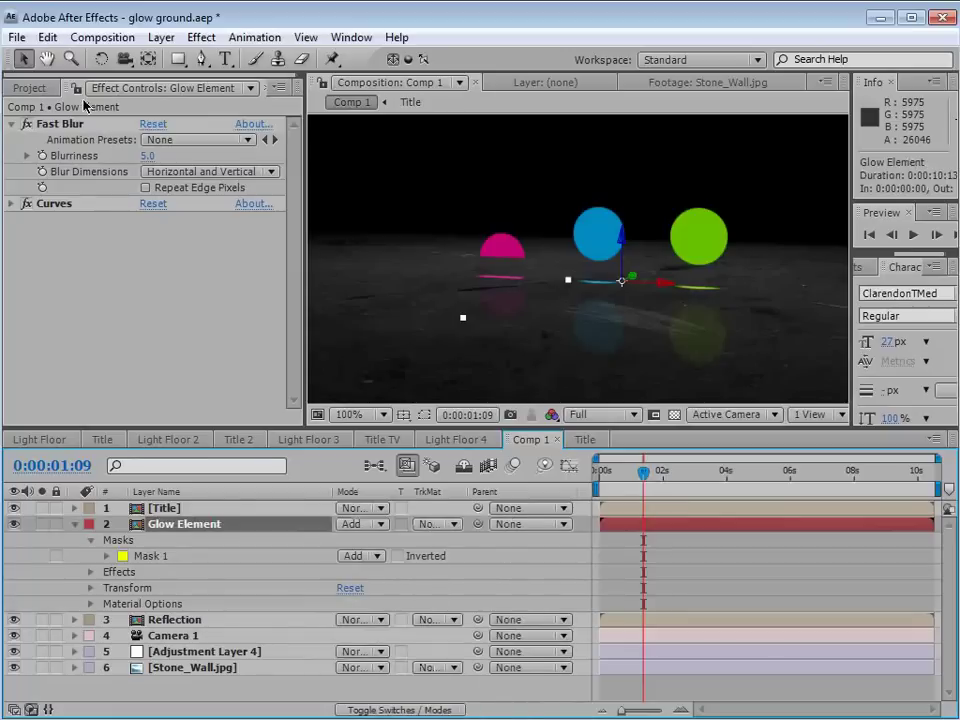
# Set the Fast Blur Blurriness on Glow Element to 15
pyautogui.moveTo(148, 163); pyautogui.dragTo(157, 162)
pyautogui.click(153, 157)
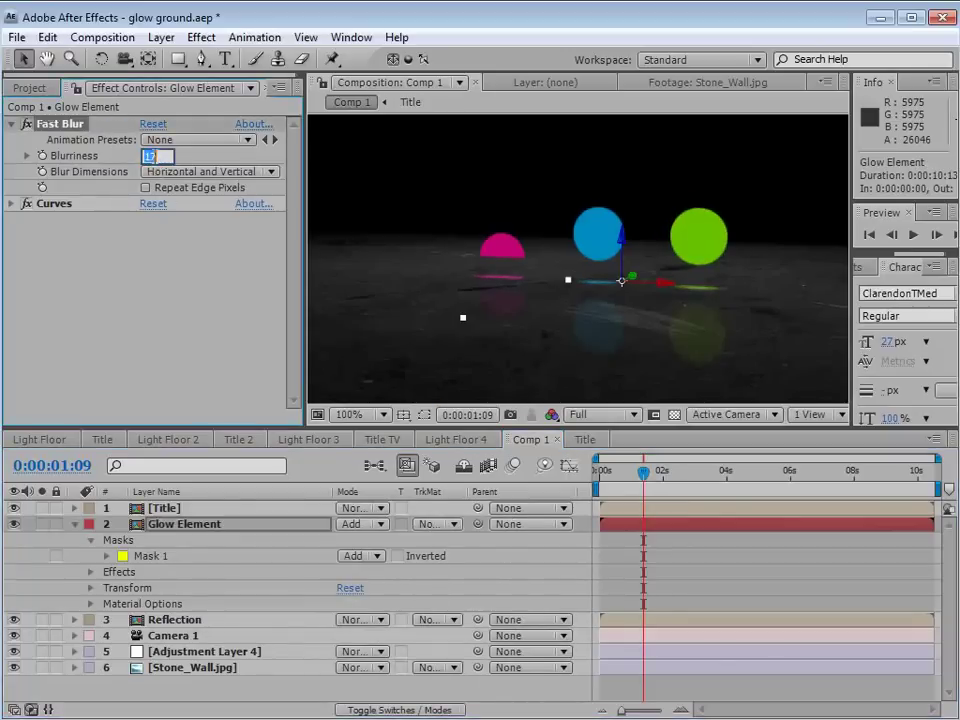
pyautogui.write('15')
pyautogui.press('Return')
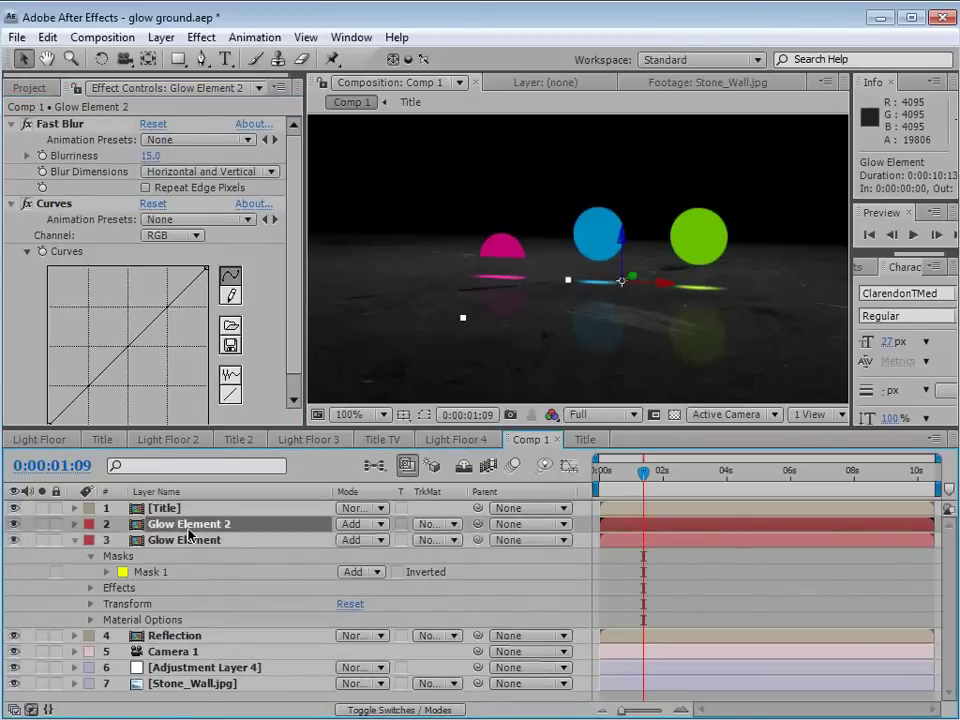
# Duplicate Glow Element and raise the copy's Fast Blur Blurriness to 55
pyautogui.click(148, 156)
pyautogui.write('30')
pyautogui.press('Return')
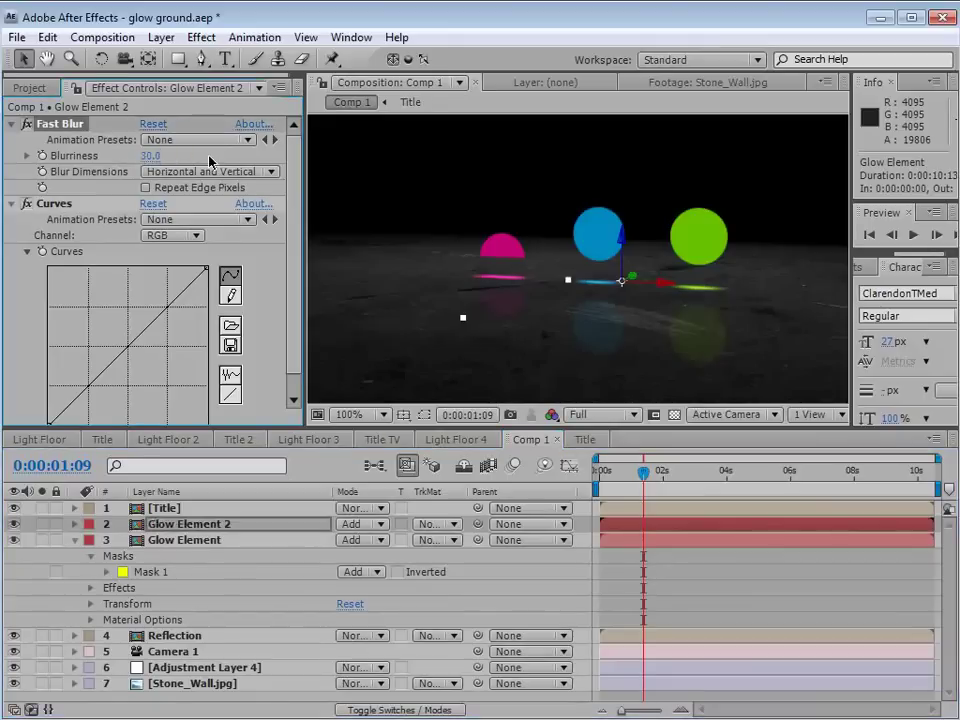
pyautogui.moveTo(156, 156); pyautogui.dragTo(173, 154)
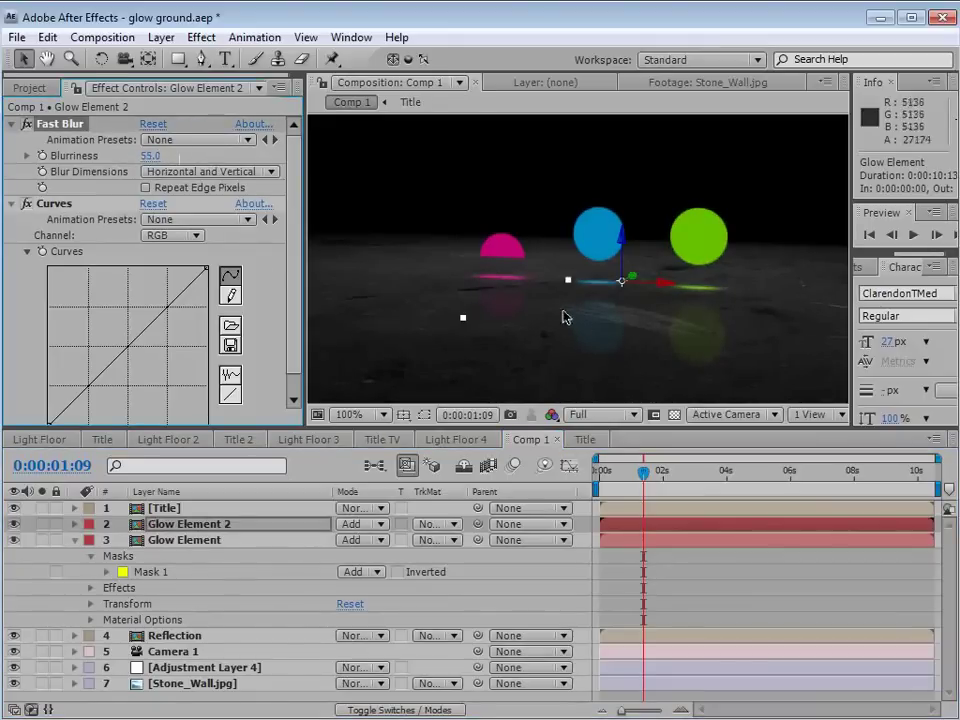
# Solo Glow Element 2, bend its Curves Alpha channel strongly upward to intensify the glow, and unsolo the layer
pyautogui.click(42, 524)
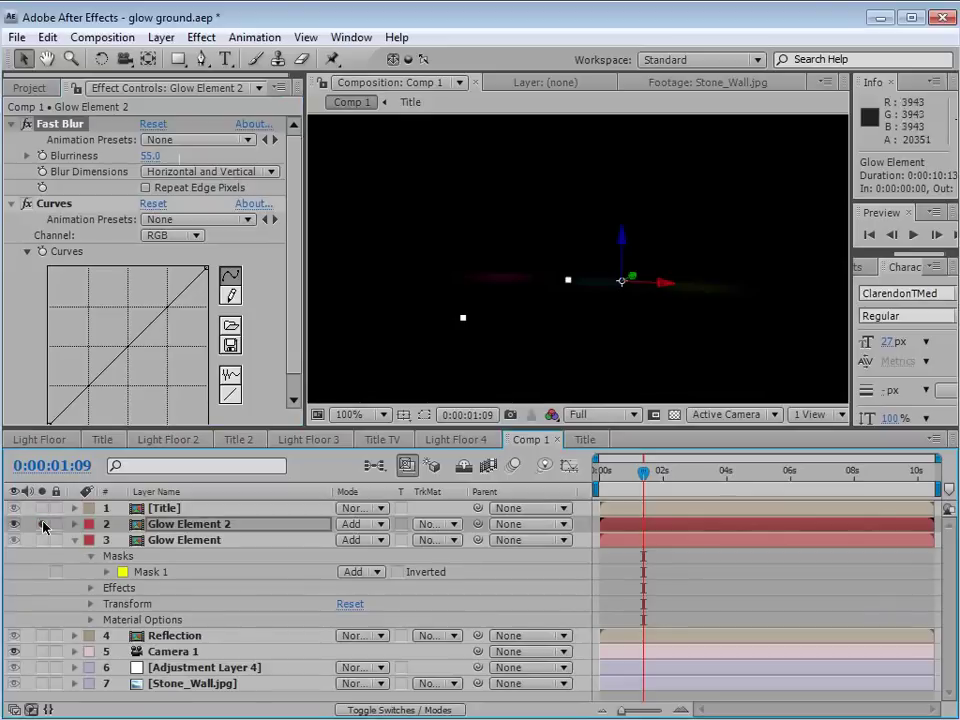
pyautogui.press('.')
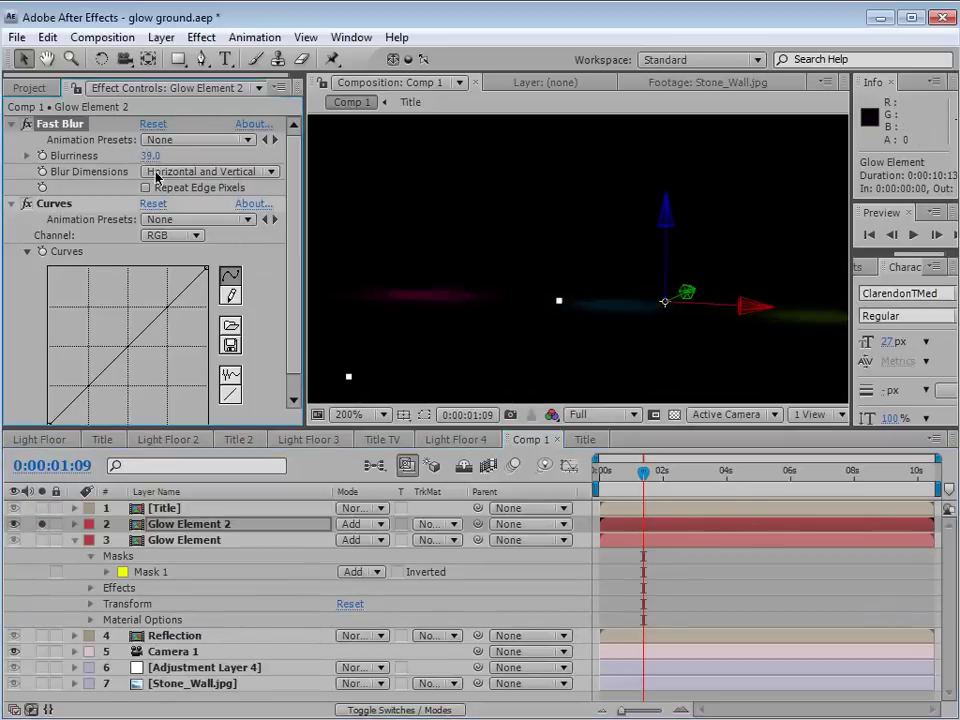
pyautogui.hotkey('ctrl', 'z')
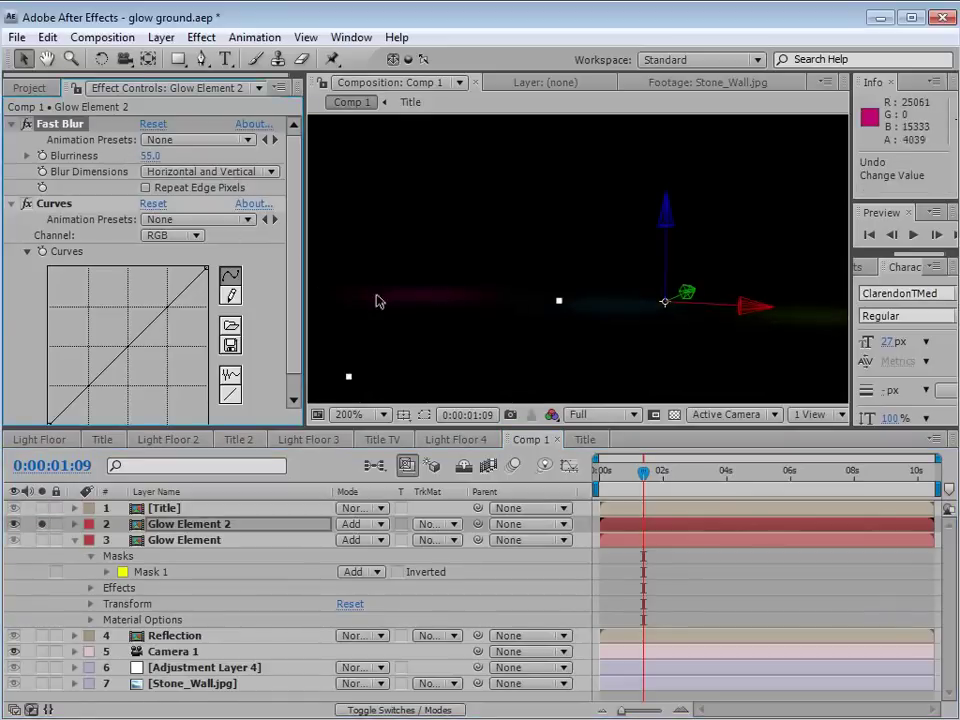
pyautogui.click(68, 205)
pyautogui.click(177, 236)
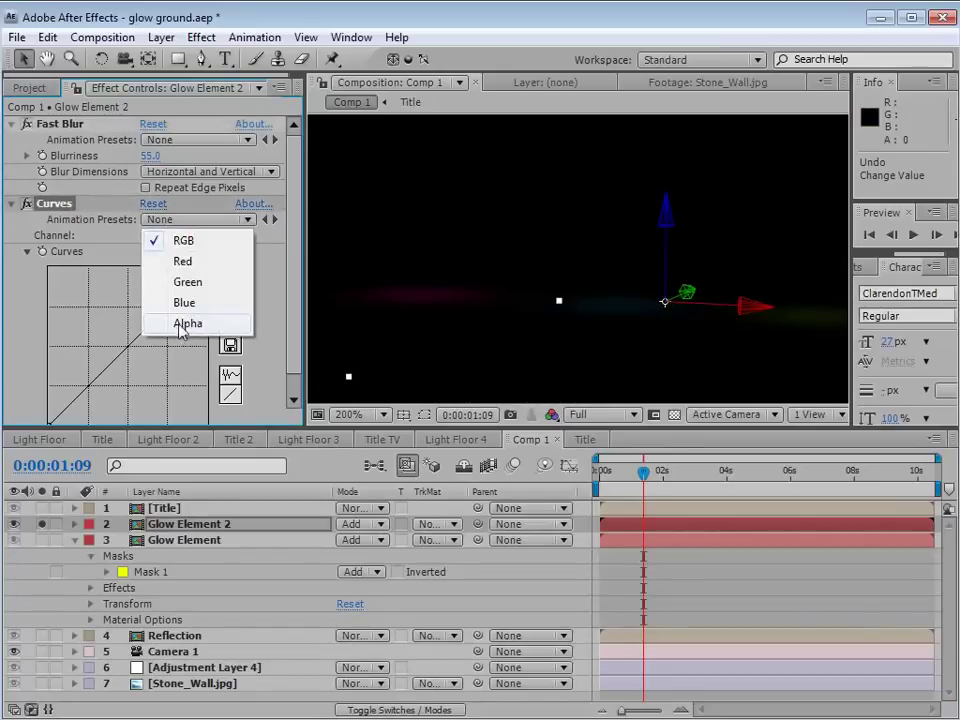
pyautogui.click(194, 330)
pyautogui.moveTo(110, 363); pyautogui.dragTo(87, 330)
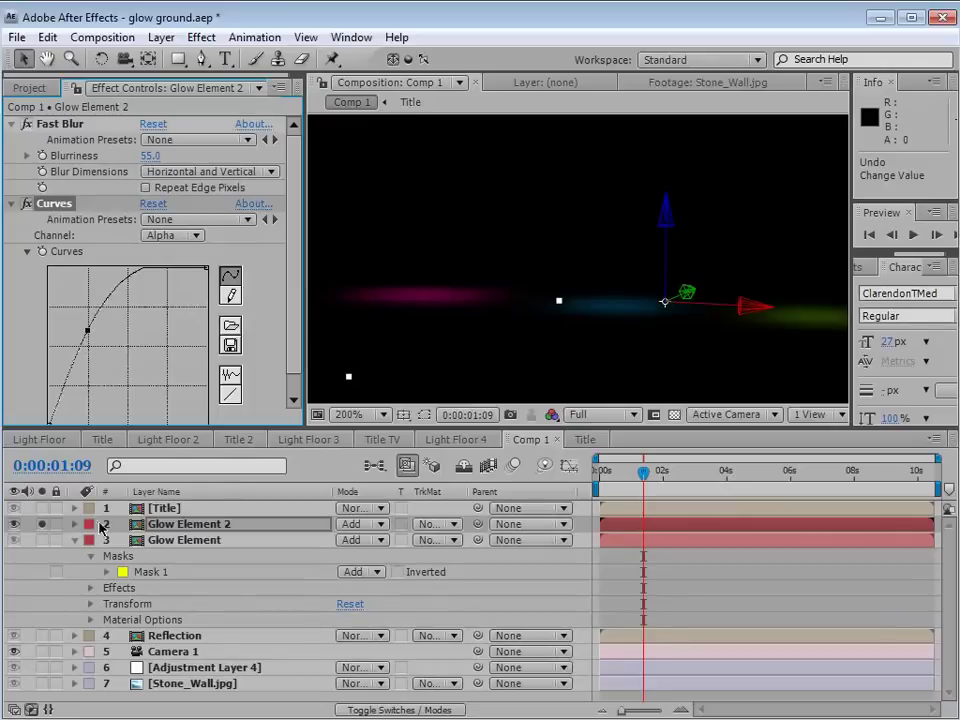
pyautogui.click(40, 524)
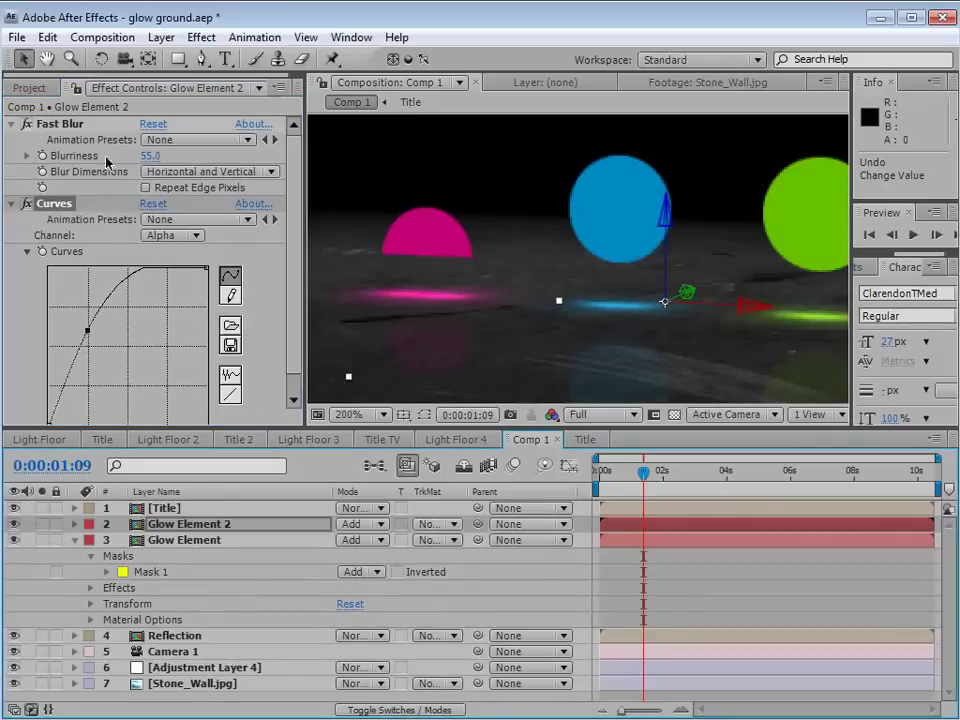
# Cycle the project color depth through 32 bpc and 8 bpc, and return it to 16 bpc
pyautogui.click(28, 88)
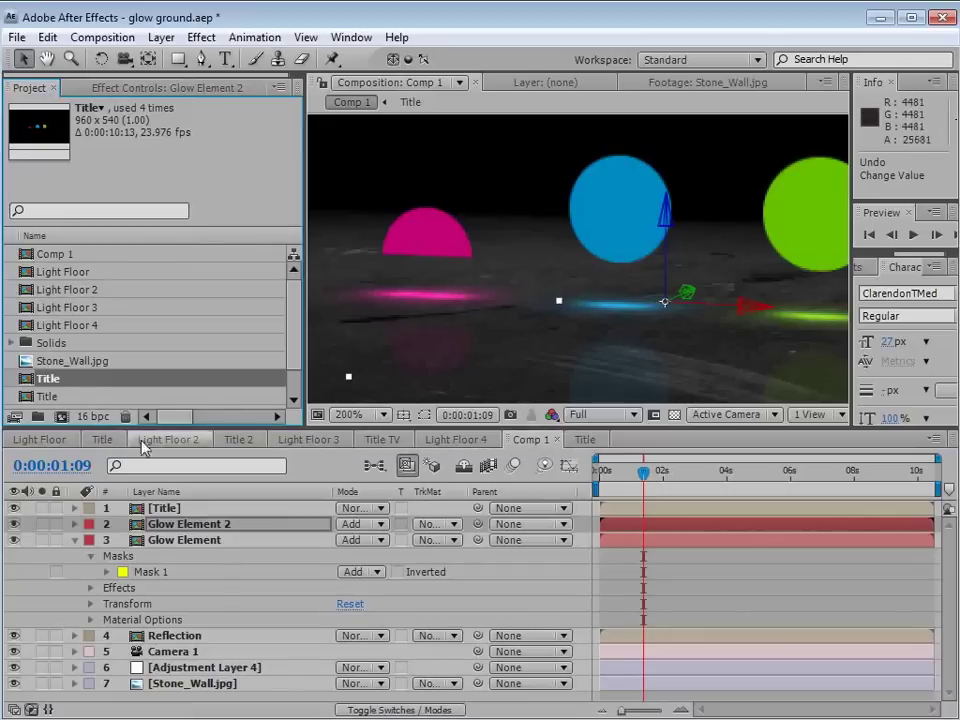
pyautogui.keyDown('alt'); pyautogui.click(91, 419); pyautogui.keyUp('alt')
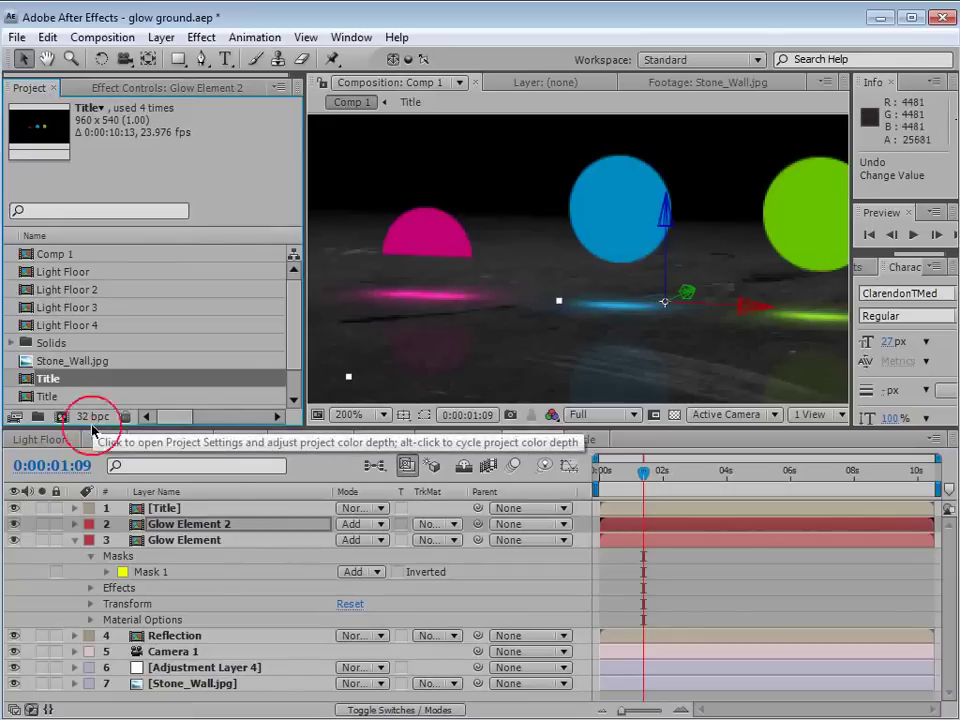
pyautogui.keyDown('alt'); pyautogui.click(91, 419); pyautogui.keyUp('alt')
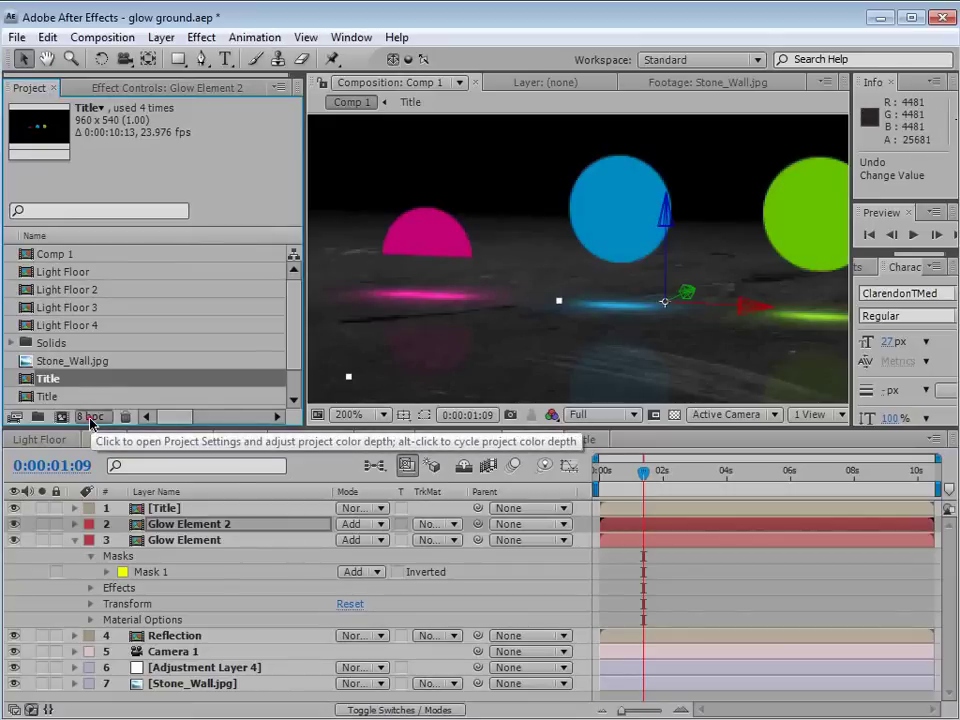
pyautogui.click(130, 88)
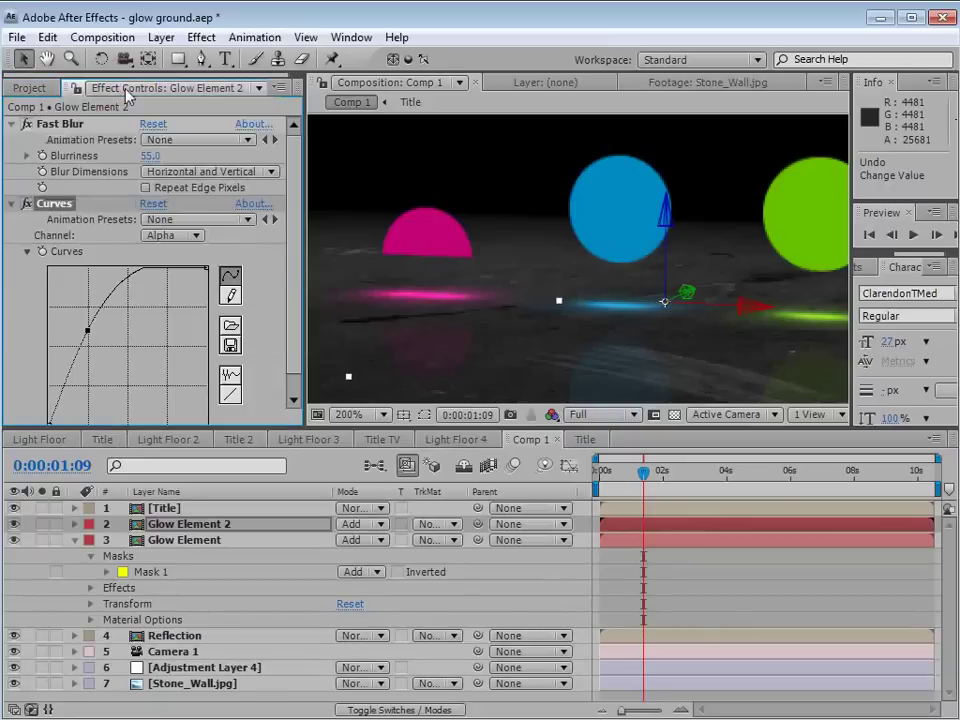
# Duplicate Glow Element 2 and raise the new copy's Fast Blur Blurriness to 147 for a wider glow
pyautogui.press(',')
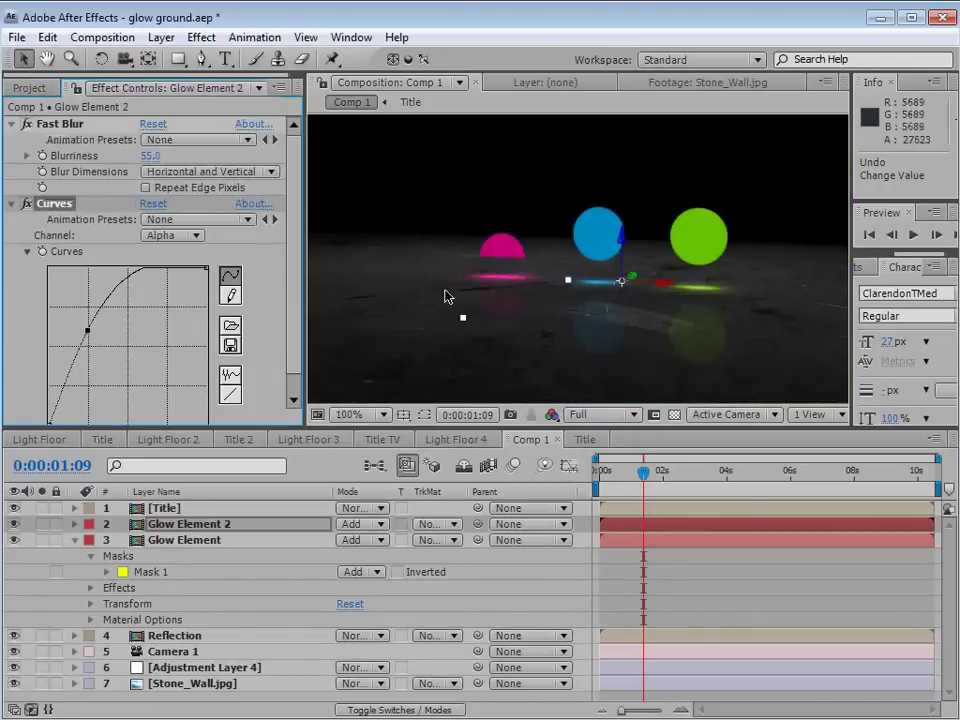
pyautogui.press('.')
pyautogui.press(',')
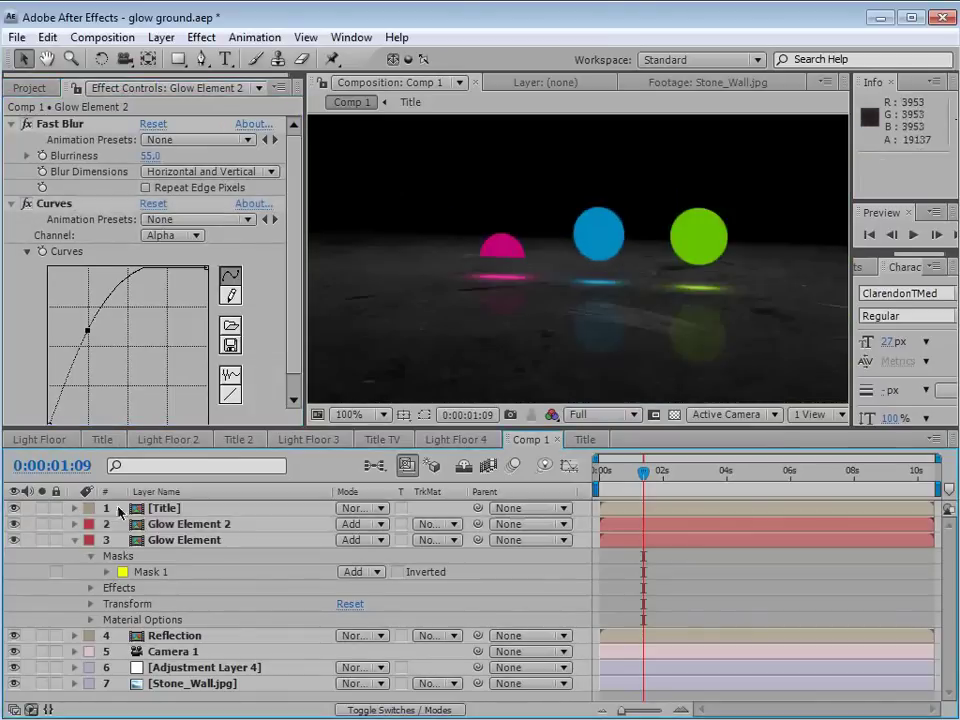
pyautogui.hotkey('ctrl', 'd')
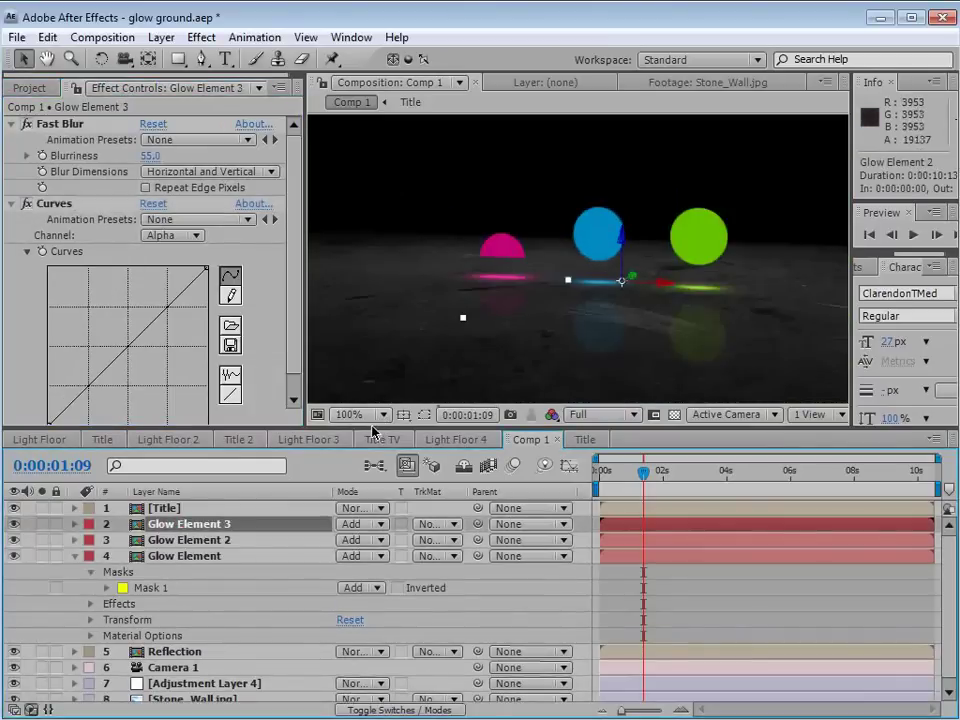
pyautogui.moveTo(149, 156); pyautogui.dragTo(236, 155)
# Intensify the glow of Glow Element 3 by duplicating its Alpha-channel Curves effect twice
pyautogui.click(172, 235)
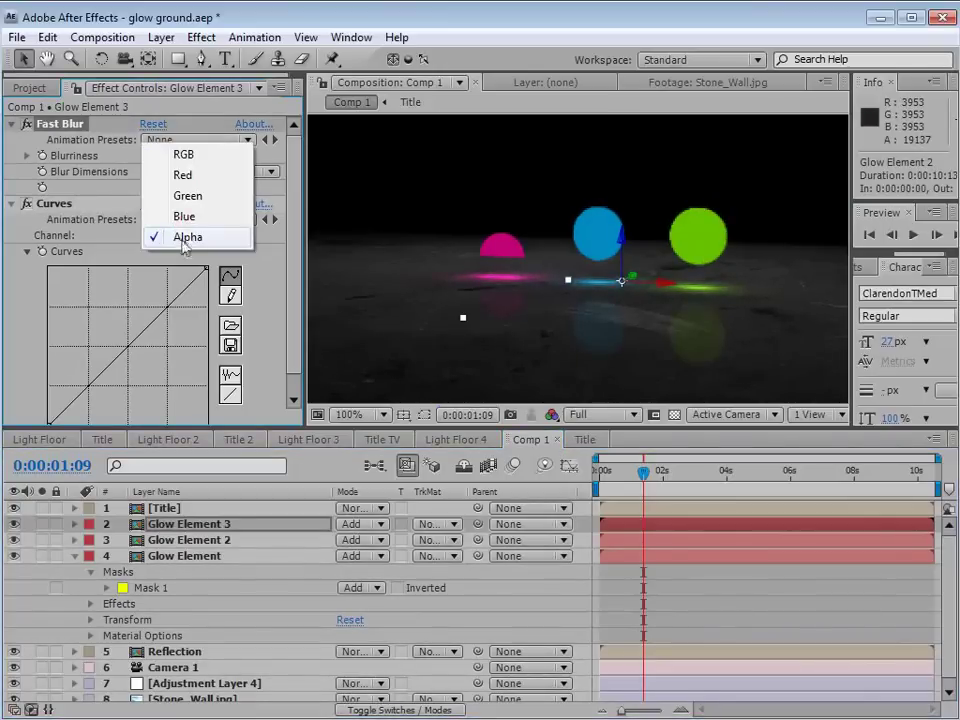
pyautogui.click(184, 216)
pyautogui.click(180, 235)
pyautogui.click(185, 260)
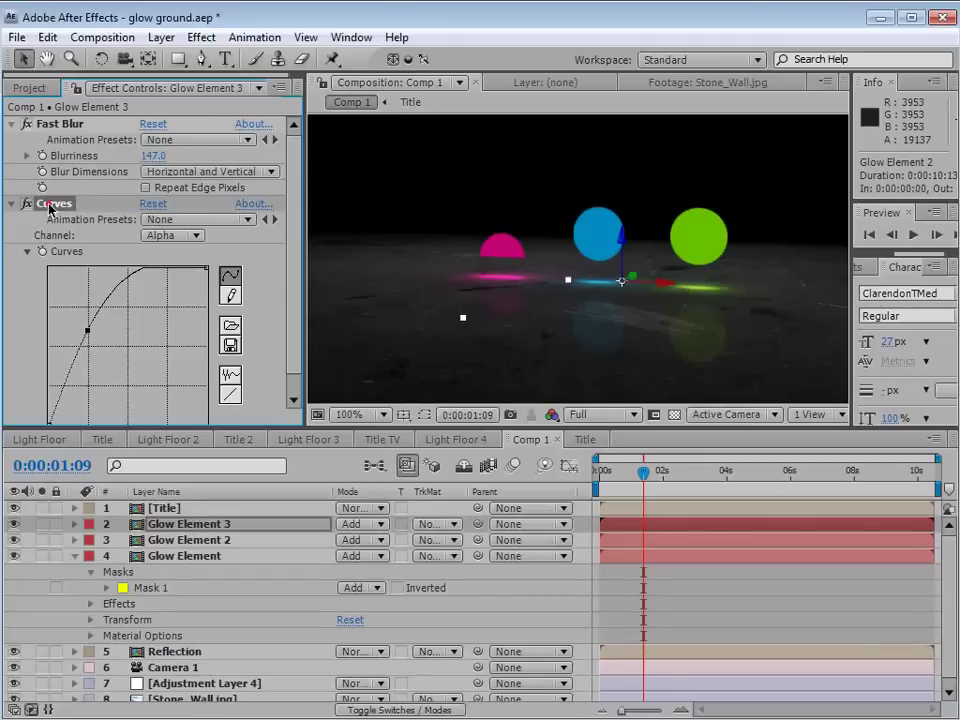
pyautogui.hotkey('ctrl', 'd')
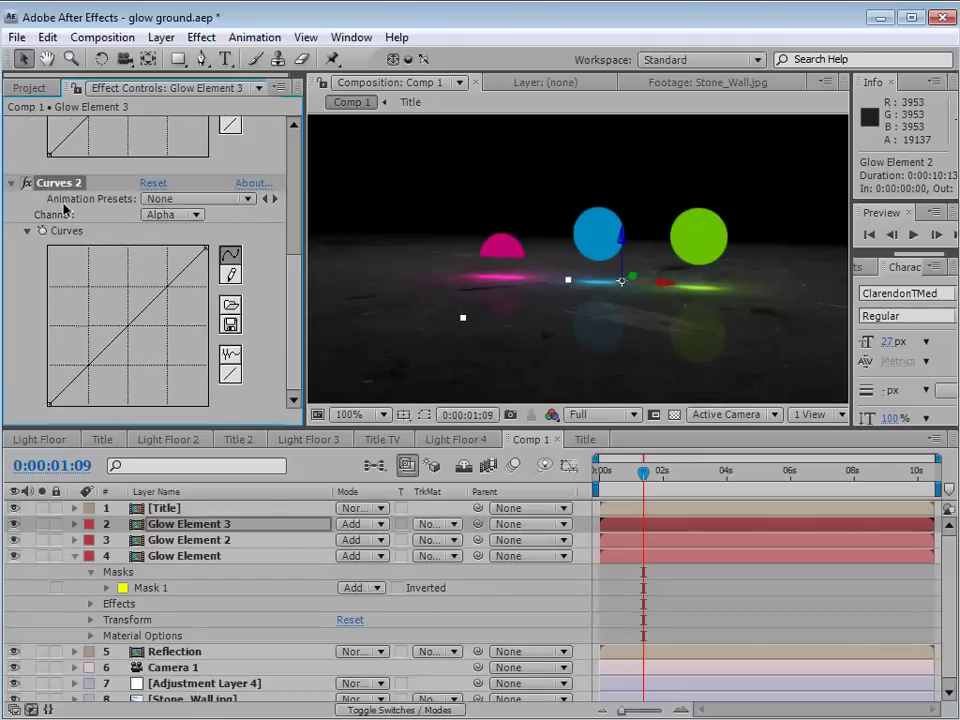
pyautogui.press('Return')
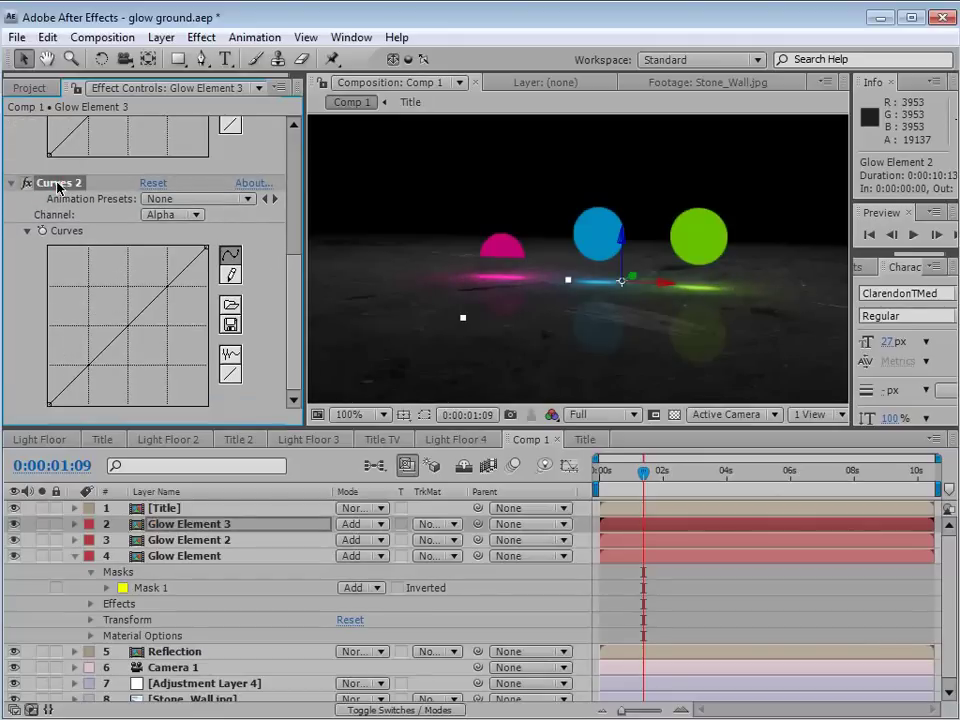
pyautogui.write('Curves 3')
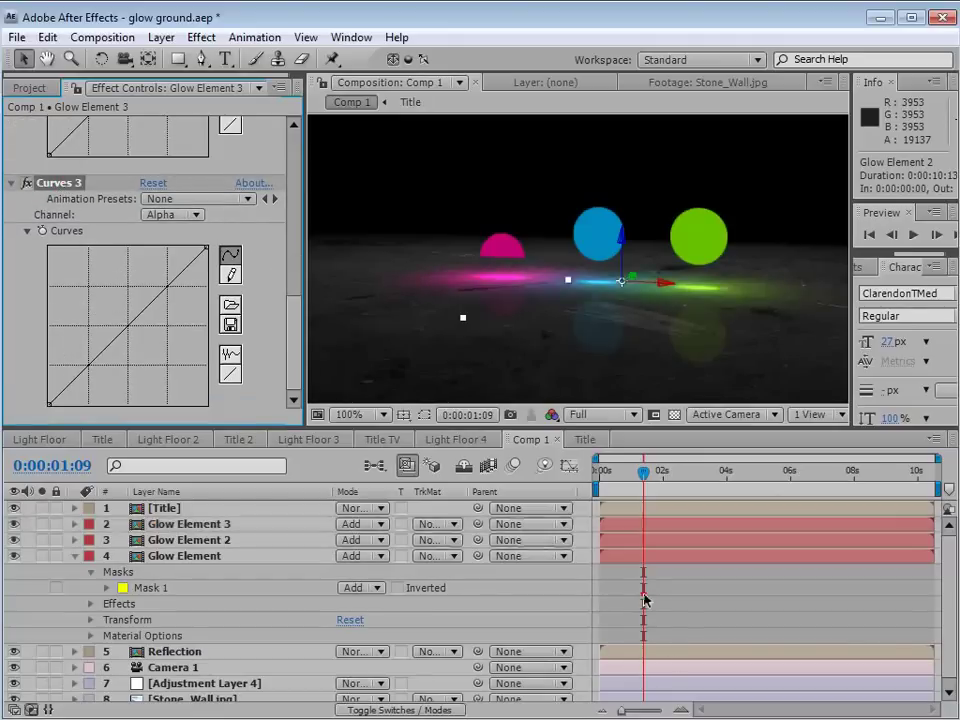
# Duplicate the original Glow Element layer and set the copy's Fast Blur Blurriness to 50
pyautogui.press('F2')
pyautogui.click(168, 558)
pyautogui.press('.')
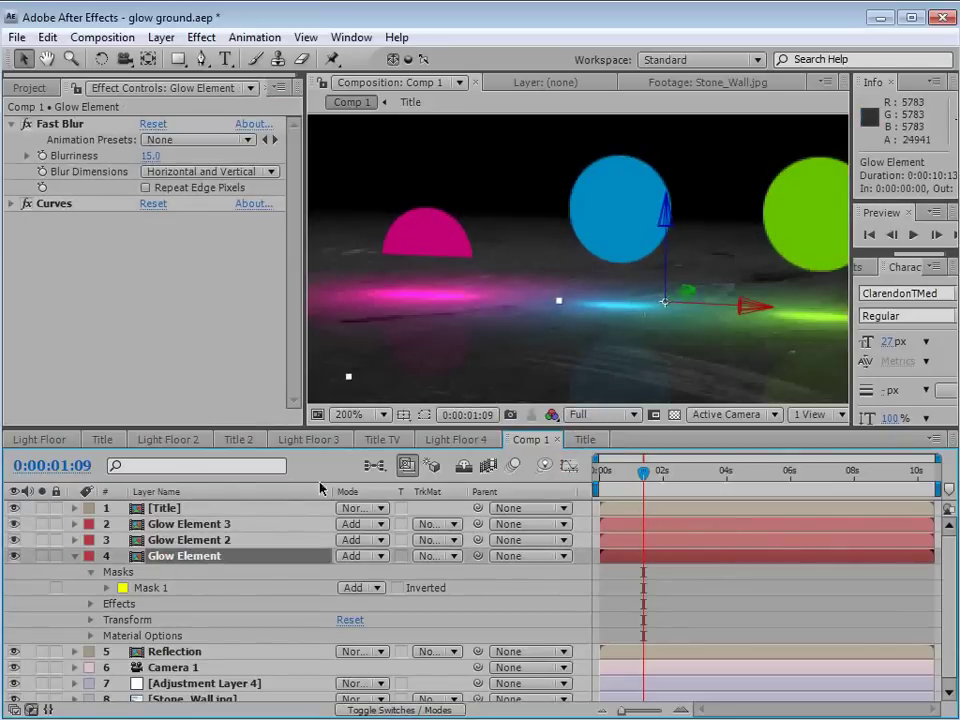
pyautogui.click(167, 541)
pyautogui.click(170, 556)
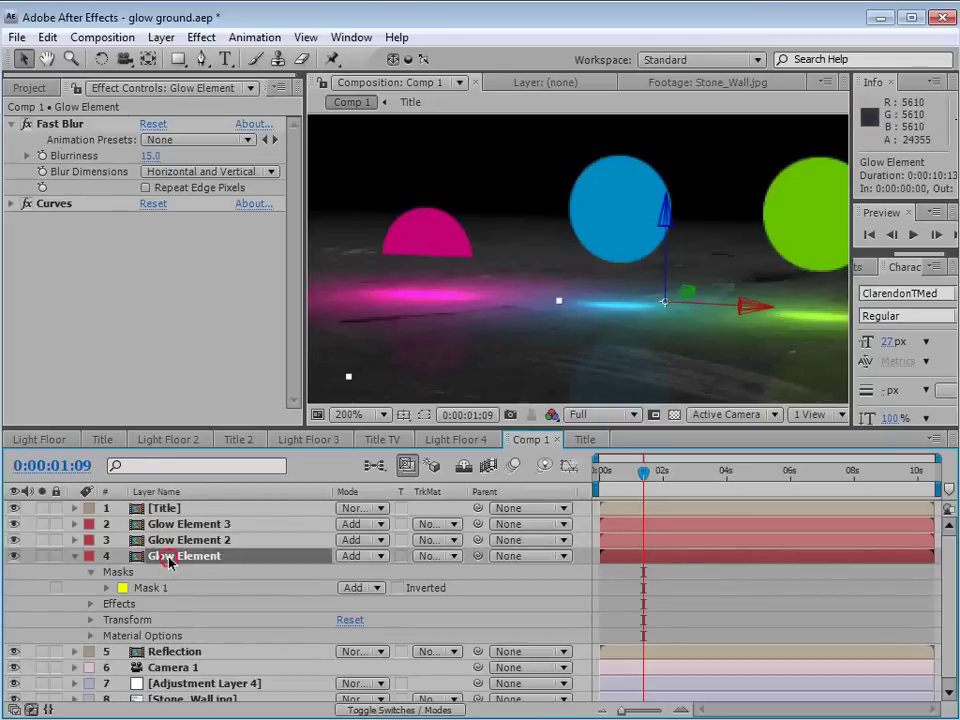
pyautogui.hotkey('ctrl', 'd')
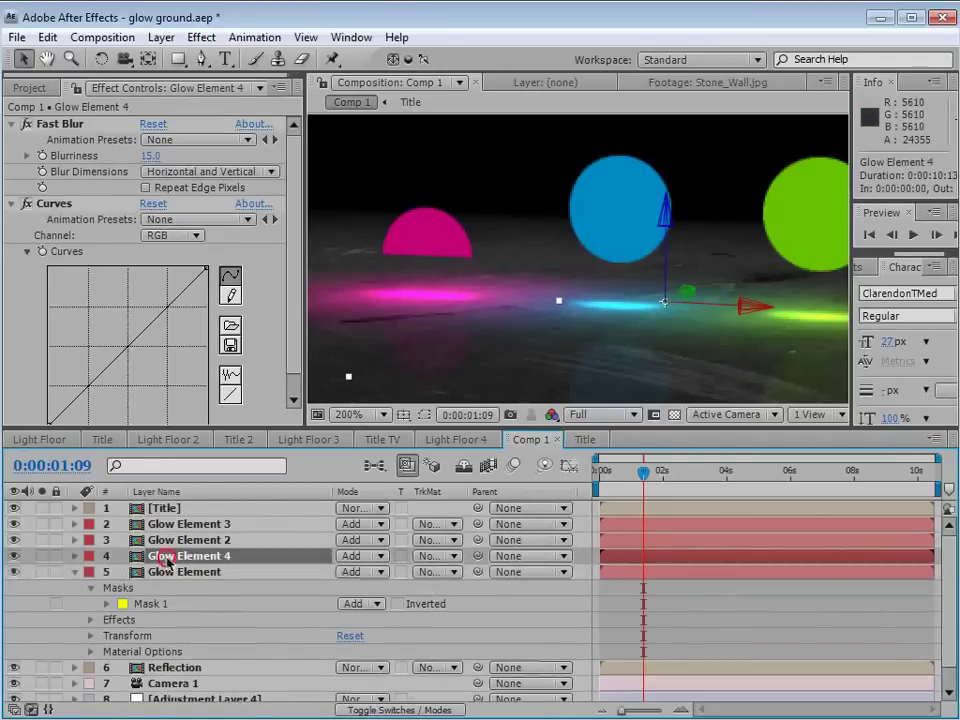
pyautogui.moveTo(150, 156)
pyautogui.mouseDown()
pyautogui.moveTo(190, 156)
pyautogui.moveTo(158, 158)
pyautogui.mouseUp()
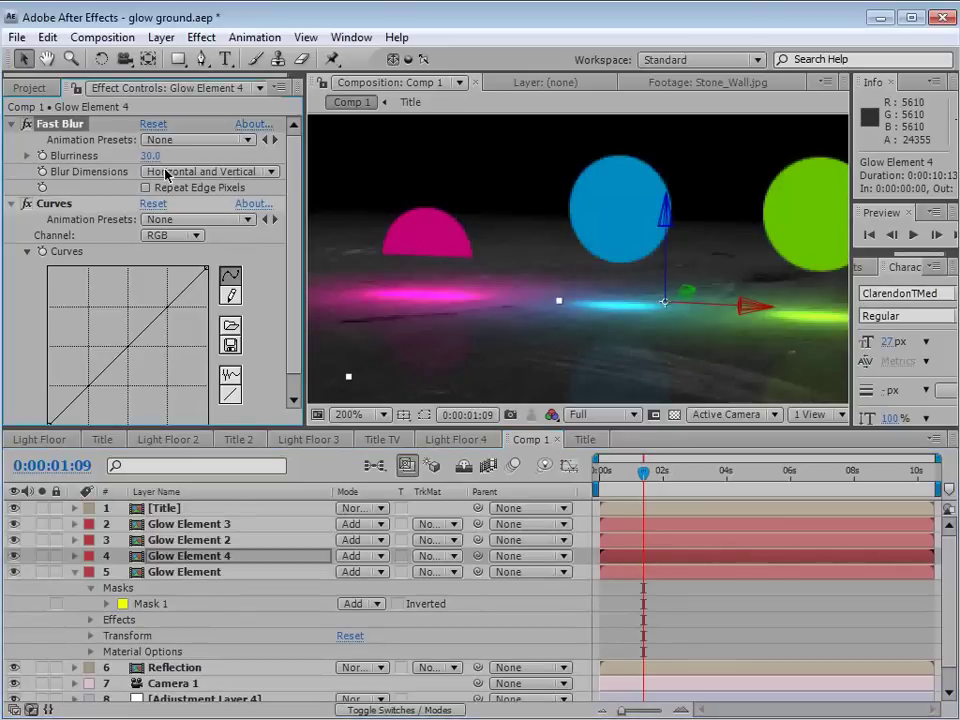
pyautogui.click(160, 156)
pyautogui.write('50')
pyautogui.press('Return')
# Bend Glow Element 4's Curves Alpha channel strongly upward and raise its Fast Blur Blurriness to 61
pyautogui.click(170, 237)
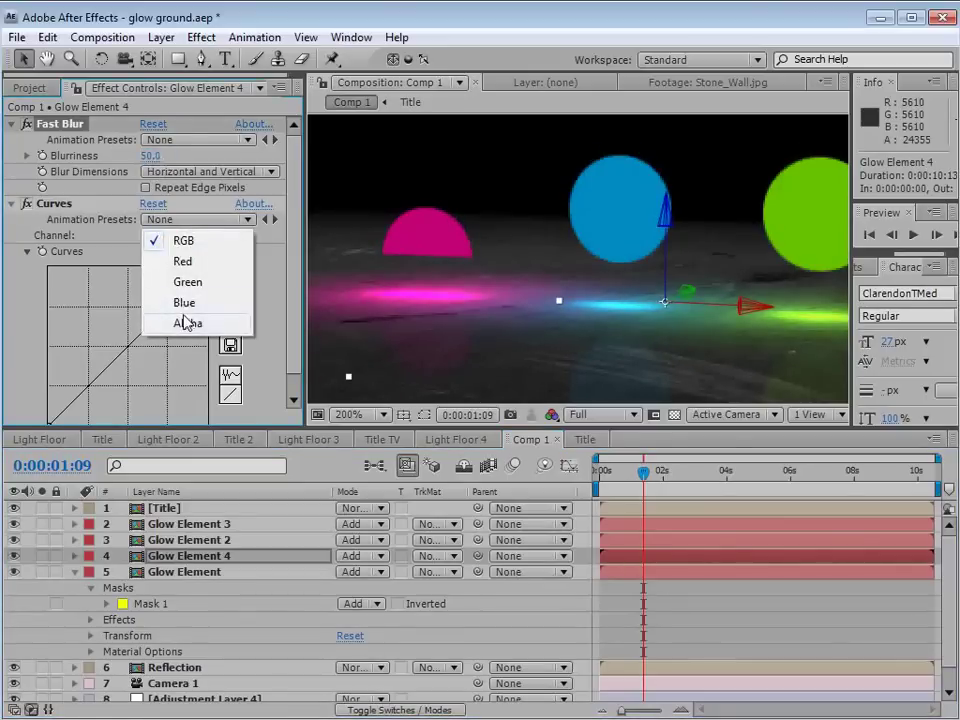
pyautogui.click(186, 321)
pyautogui.moveTo(127, 346); pyautogui.dragTo(87, 318)
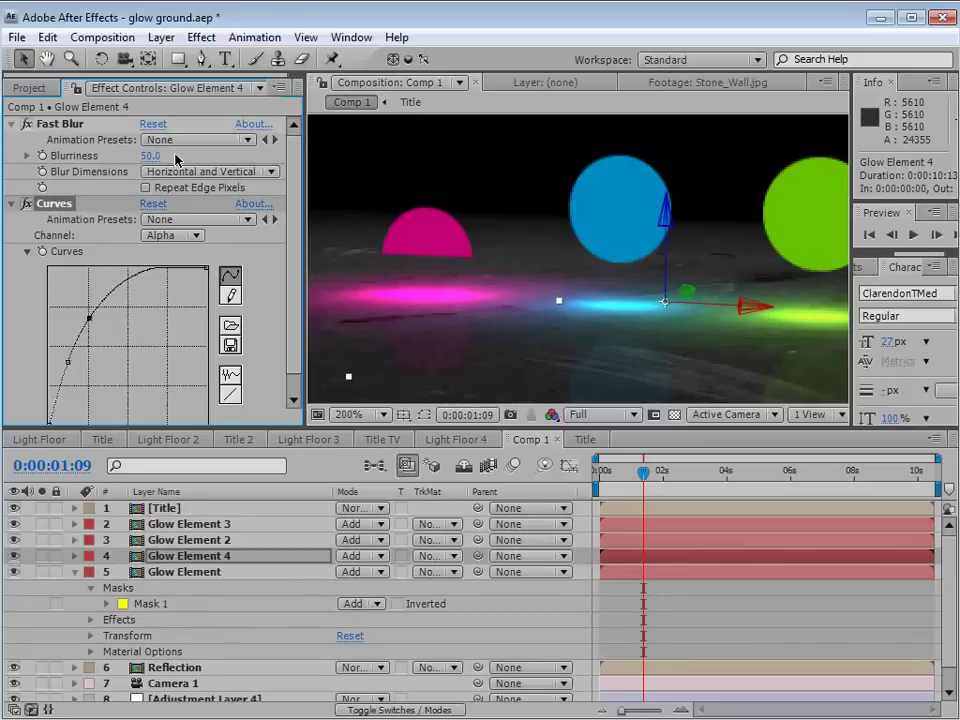
pyautogui.moveTo(150, 156); pyautogui.dragTo(161, 155)
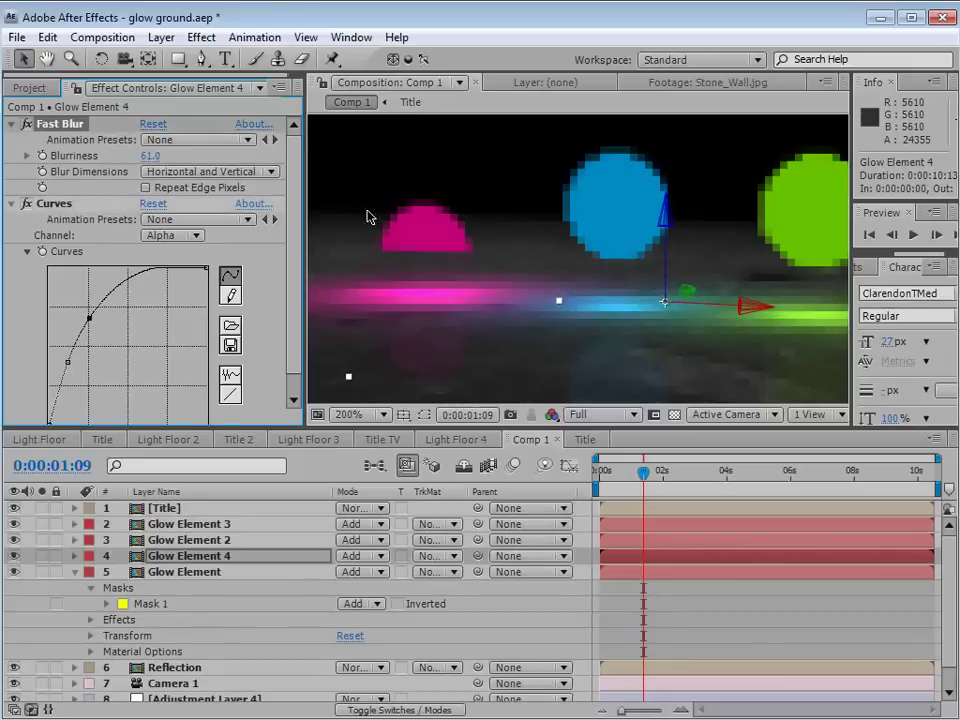
pyautogui.press(',')
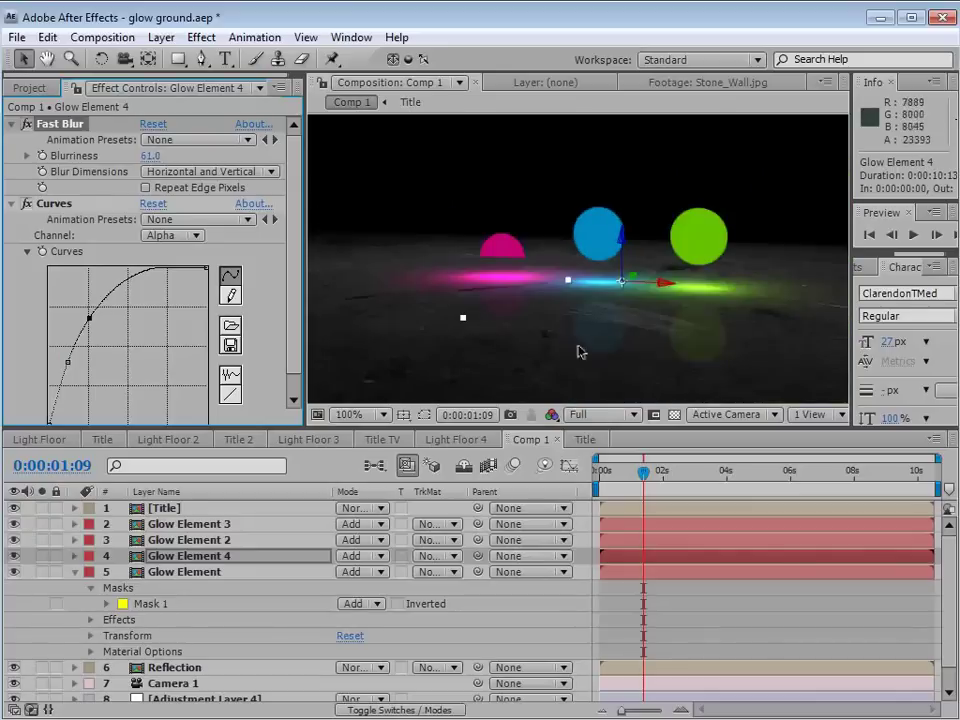
pyautogui.click(697, 613)
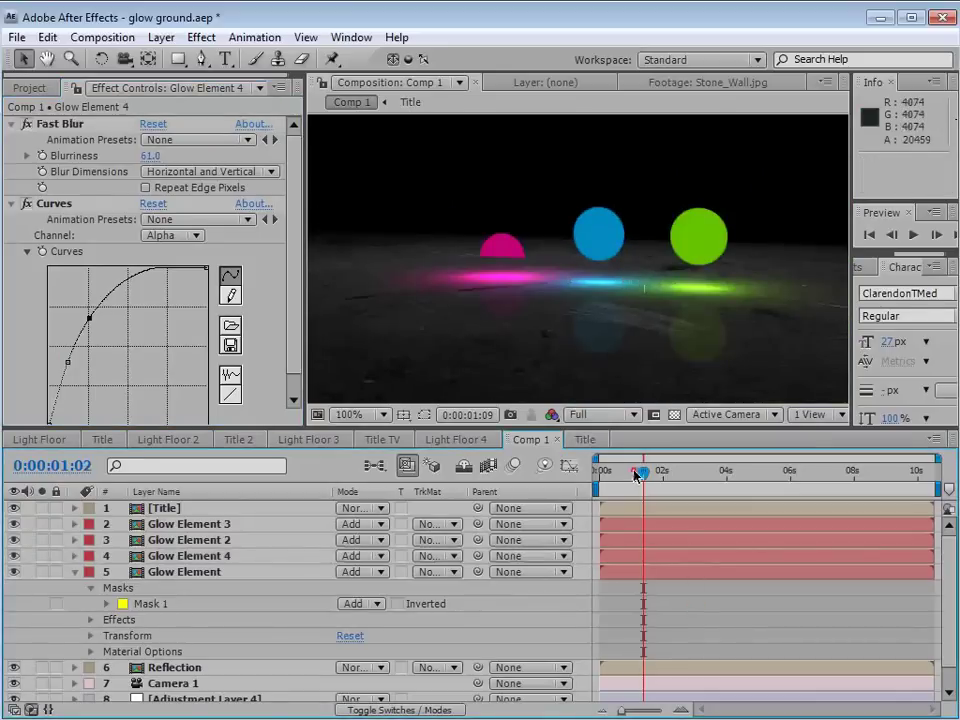
# Return to the start of the timeline and add the expression wiggle(.5,75) to Camera 1's Position
pyautogui.moveTo(635, 474); pyautogui.dragTo(599, 522)
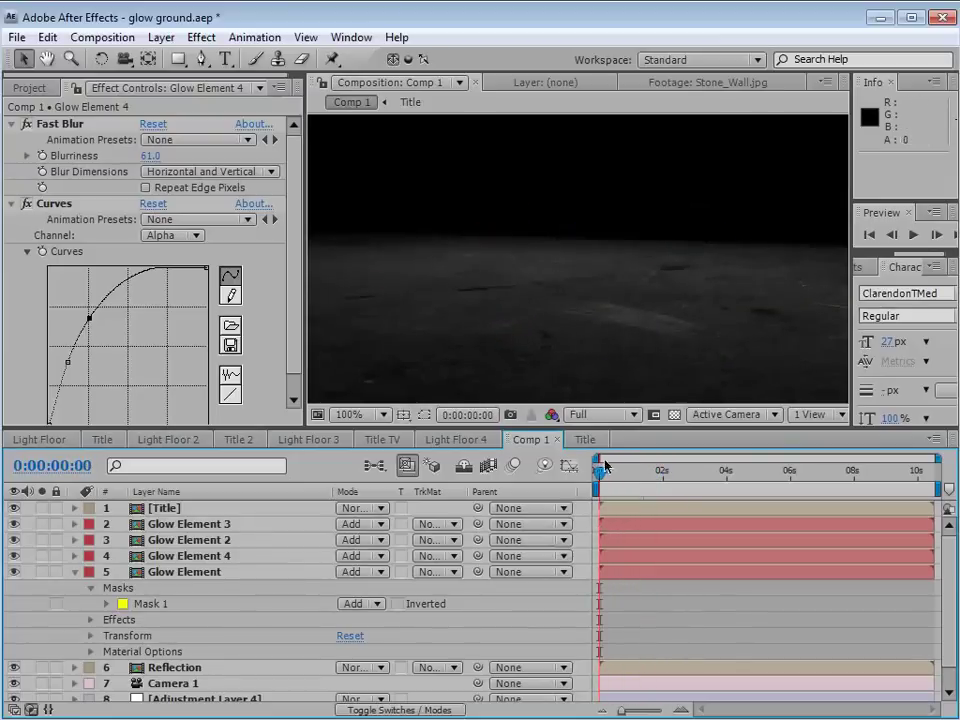
pyautogui.click(73, 571)
pyautogui.click(172, 604)
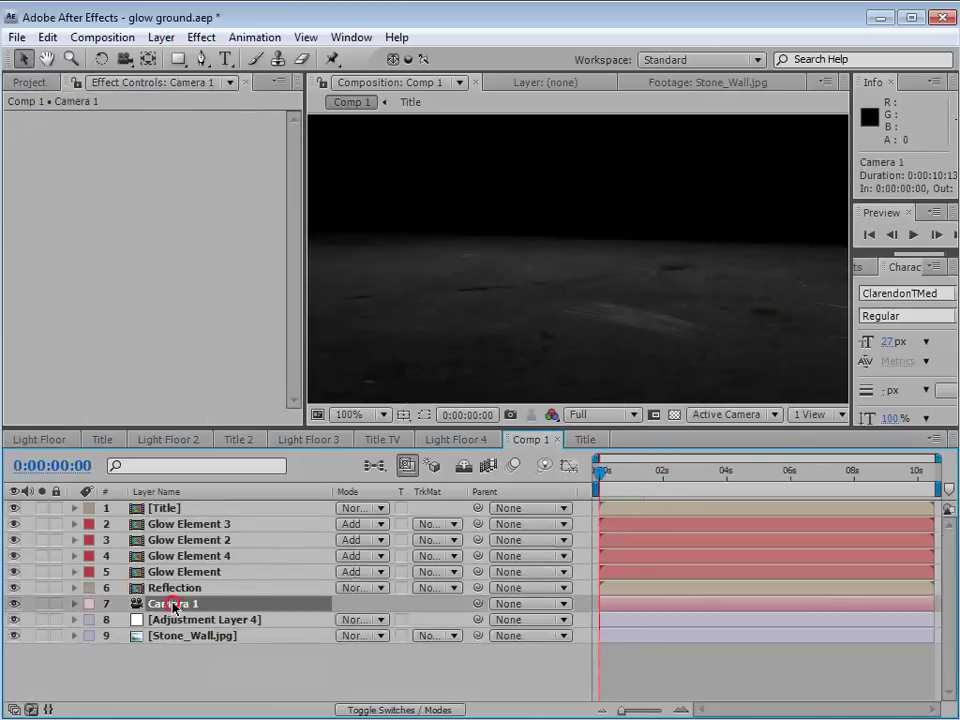
pyautogui.press('p')
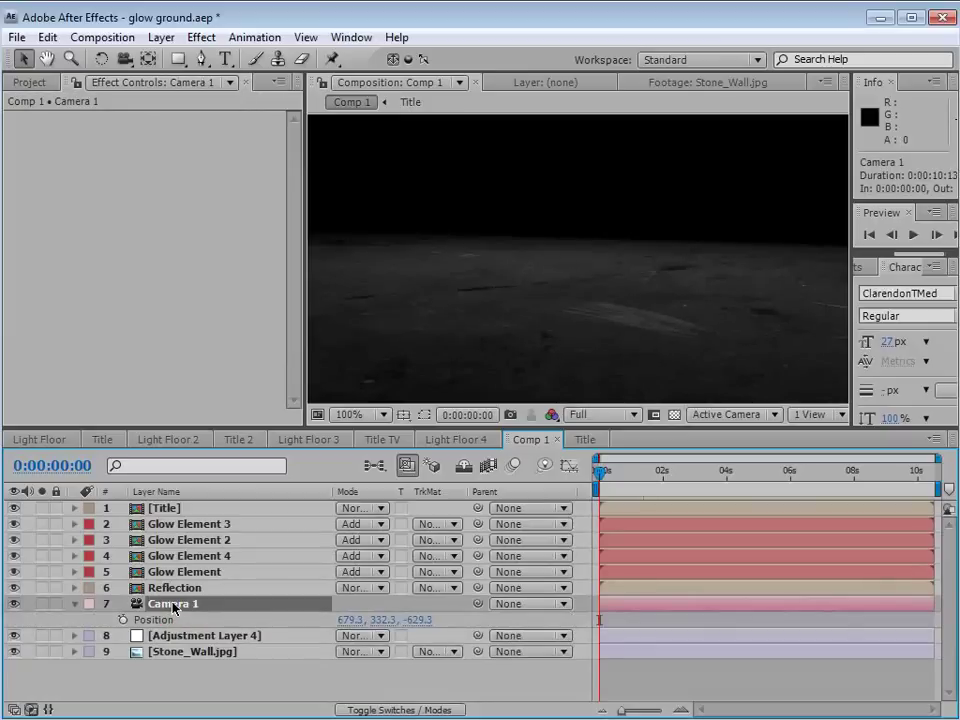
pyautogui.keyDown('alt'); pyautogui.click(123, 619); pyautogui.keyUp('alt')
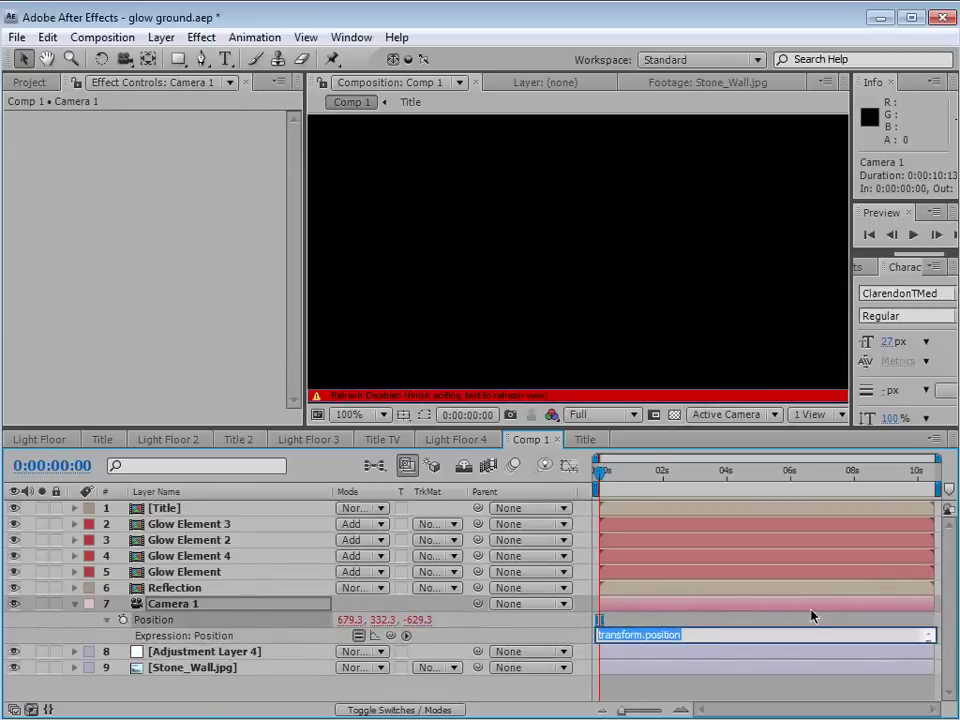
pyautogui.write('wiggle(.5,75')
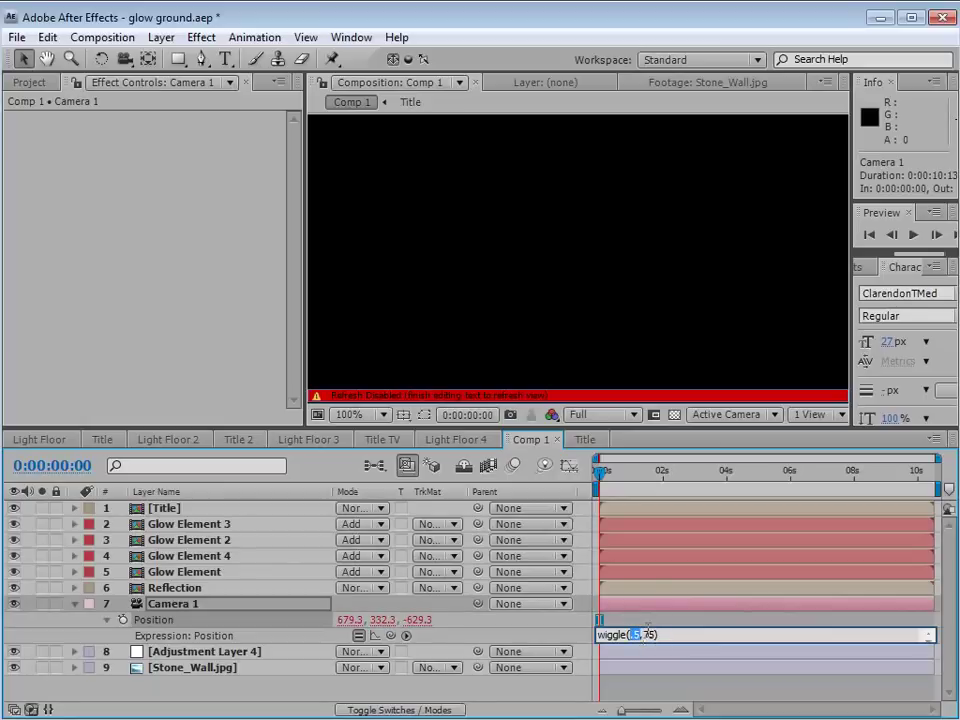
pyautogui.click(645, 619)
# End the work area at 0:00:02:13 and preview the camera wiggle
pyautogui.moveTo(600, 475); pyautogui.dragTo(597, 521)
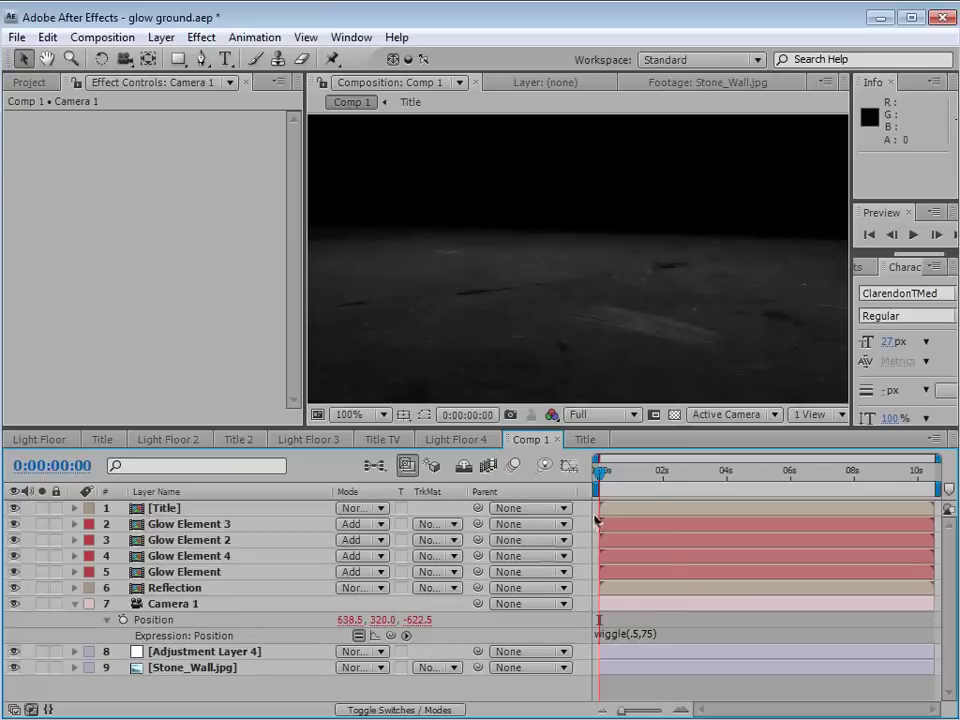
pyautogui.moveTo(632, 481); pyautogui.dragTo(681, 476)
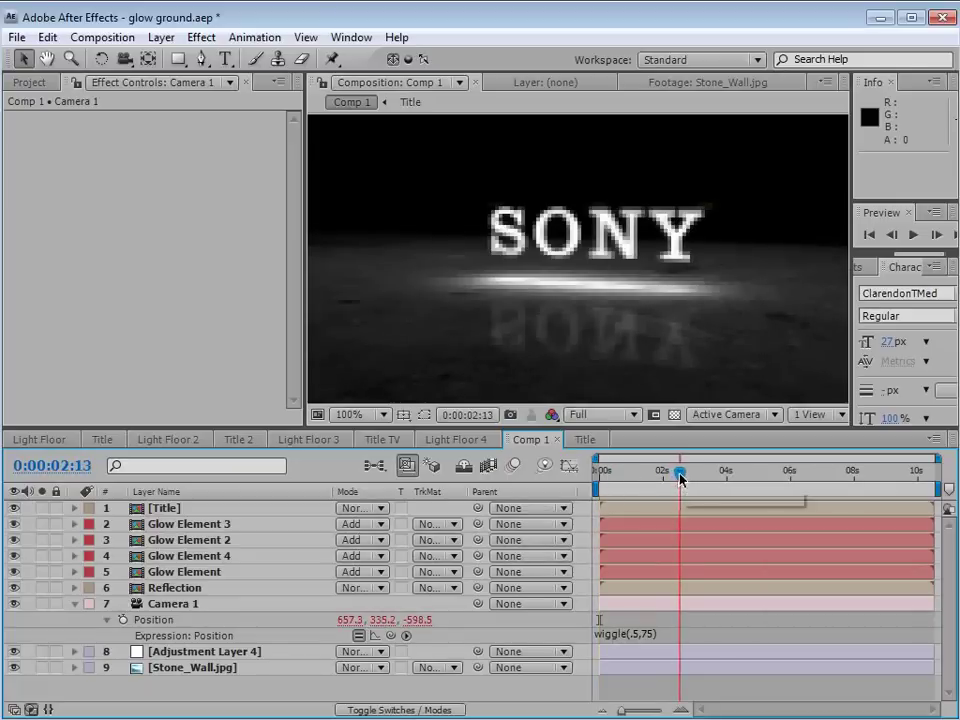
pyautogui.press('KP_0')
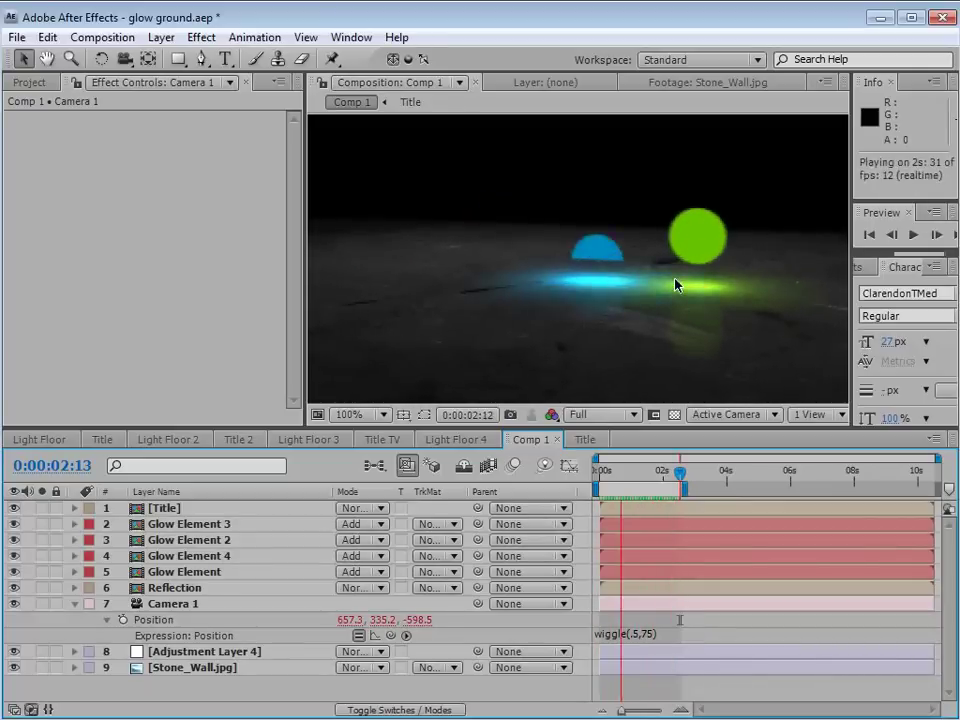
pyautogui.press('space')
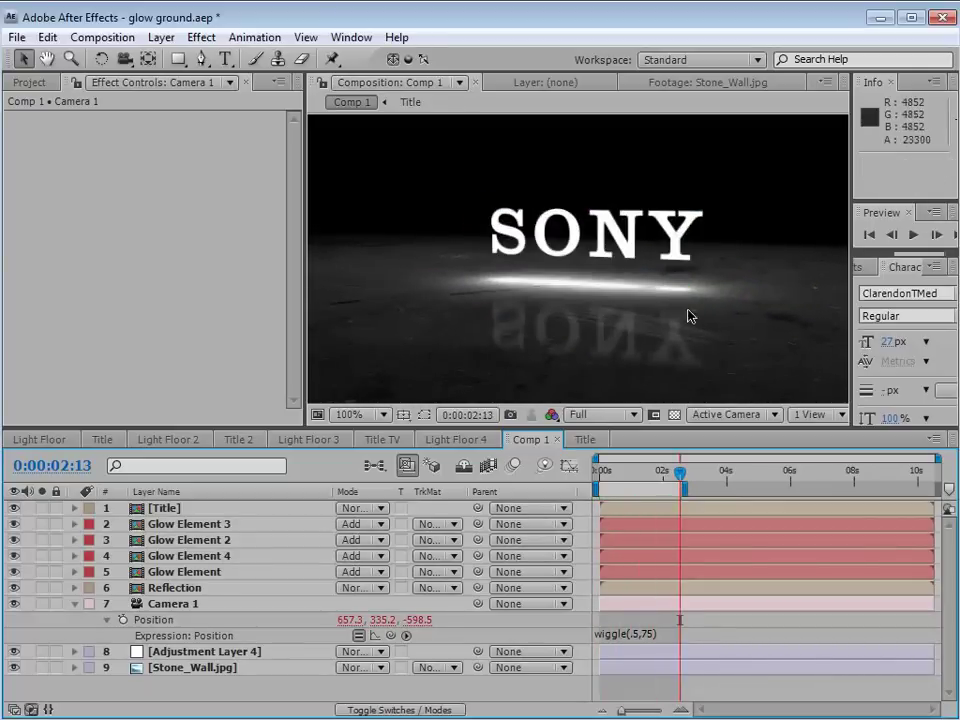
# Lower the Title layer by 24 px at 0:00:01:15 so the circles sit on the floor glow
pyautogui.moveTo(617, 479); pyautogui.dragTo(648, 485)
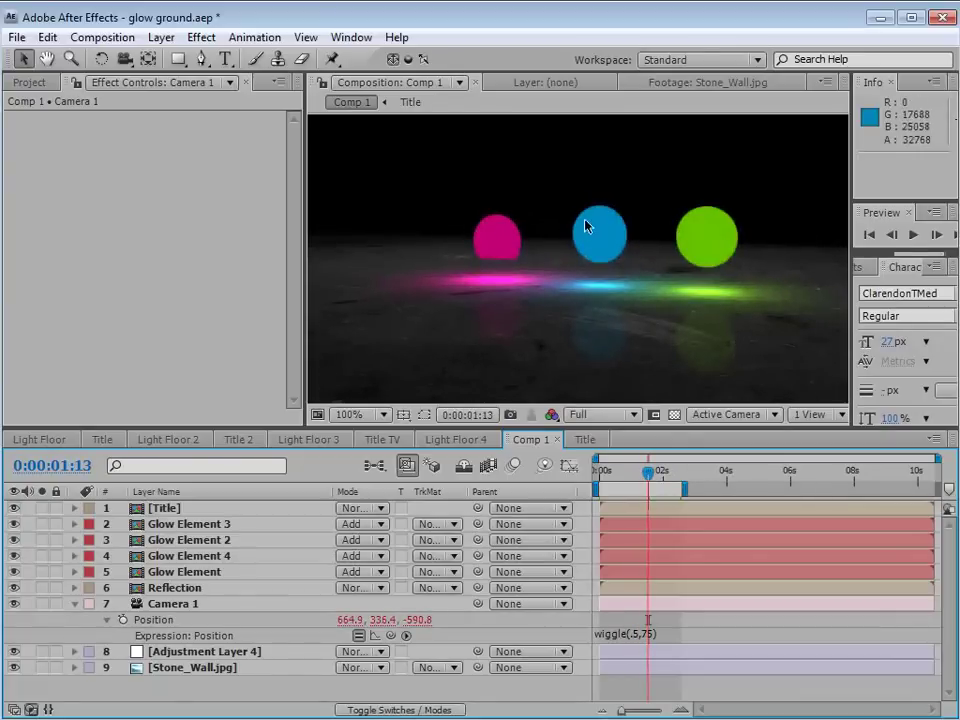
pyautogui.click(655, 474)
pyautogui.moveTo(657, 474); pyautogui.dragTo(646, 481)
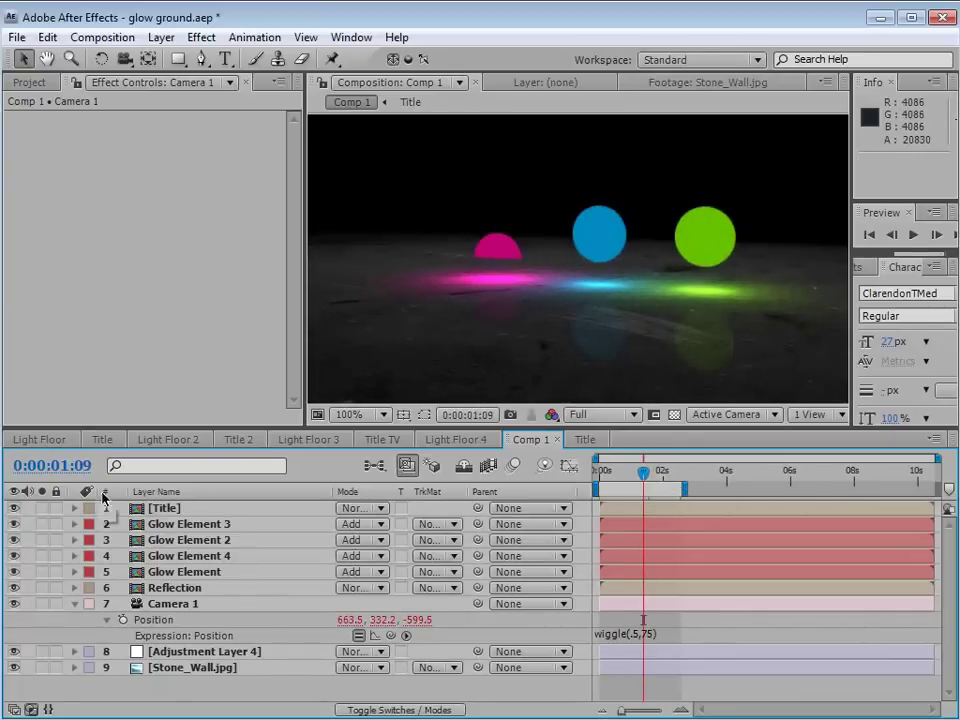
pyautogui.click(168, 507)
pyautogui.moveTo(644, 473)
pyautogui.mouseDown()
pyautogui.moveTo(658, 478)
pyautogui.moveTo(651, 474)
pyautogui.mouseUp()
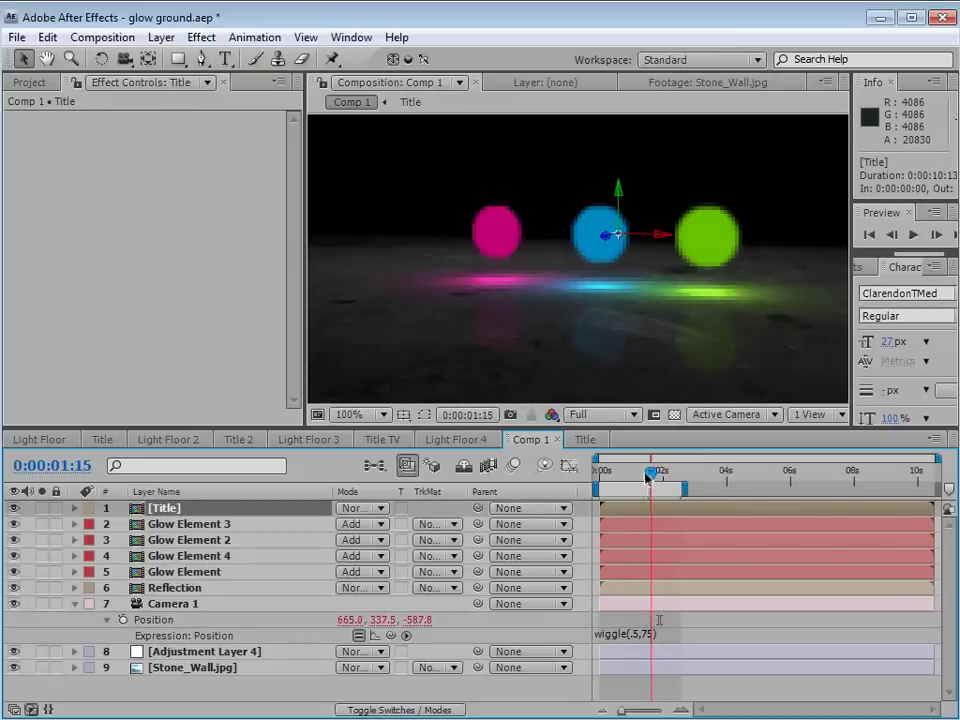
pyautogui.moveTo(619, 200)
pyautogui.mouseDown()
pyautogui.moveTo(619, 224)
pyautogui.moveTo(617, 214)
pyautogui.mouseUp()
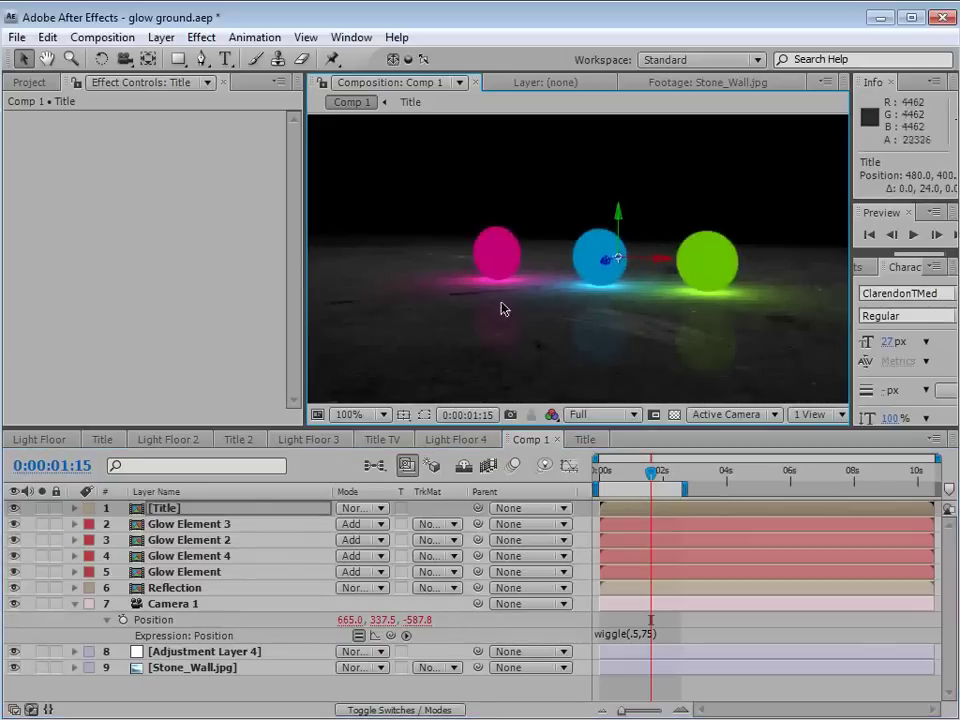
# Raise the Reflection layer by 21 px toward the circles and preview the animation
pyautogui.click(150, 589)
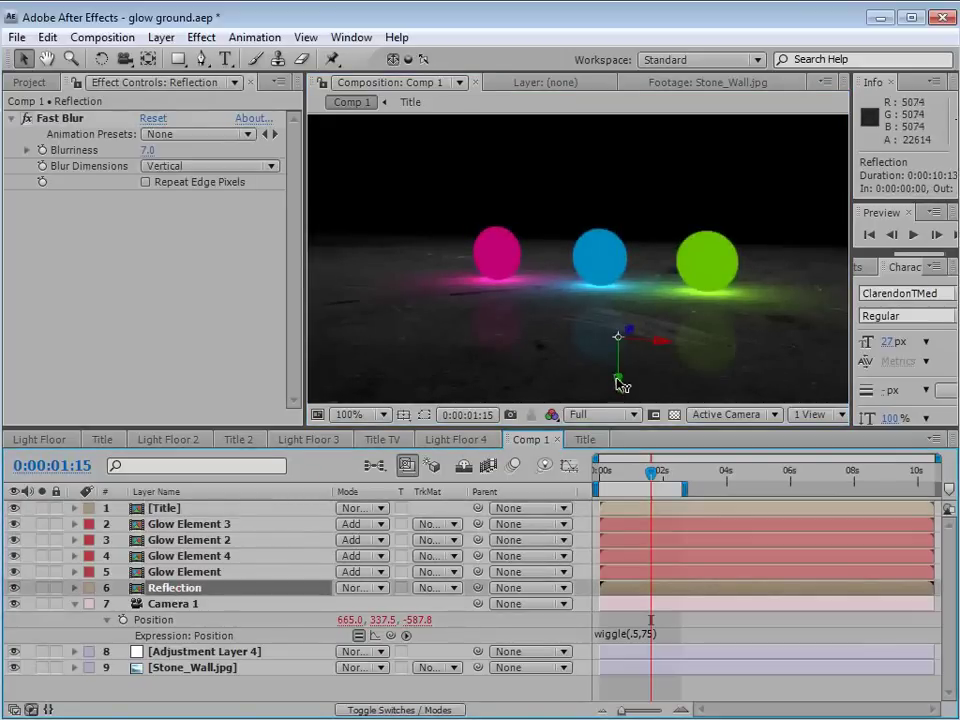
pyautogui.moveTo(619, 379); pyautogui.dragTo(617, 364)
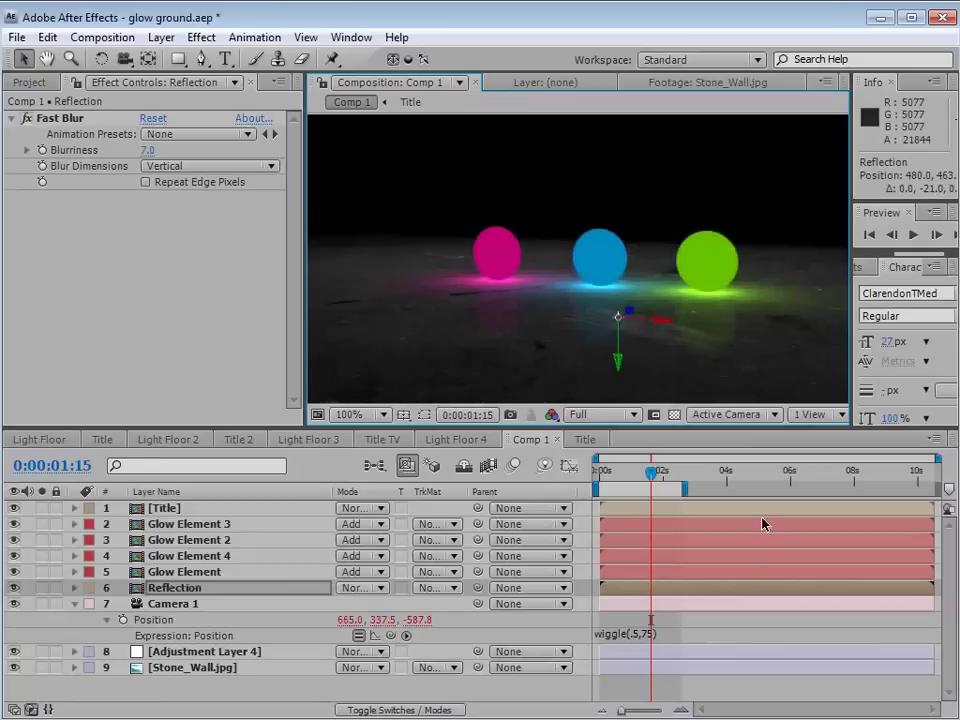
pyautogui.press('KP_0')
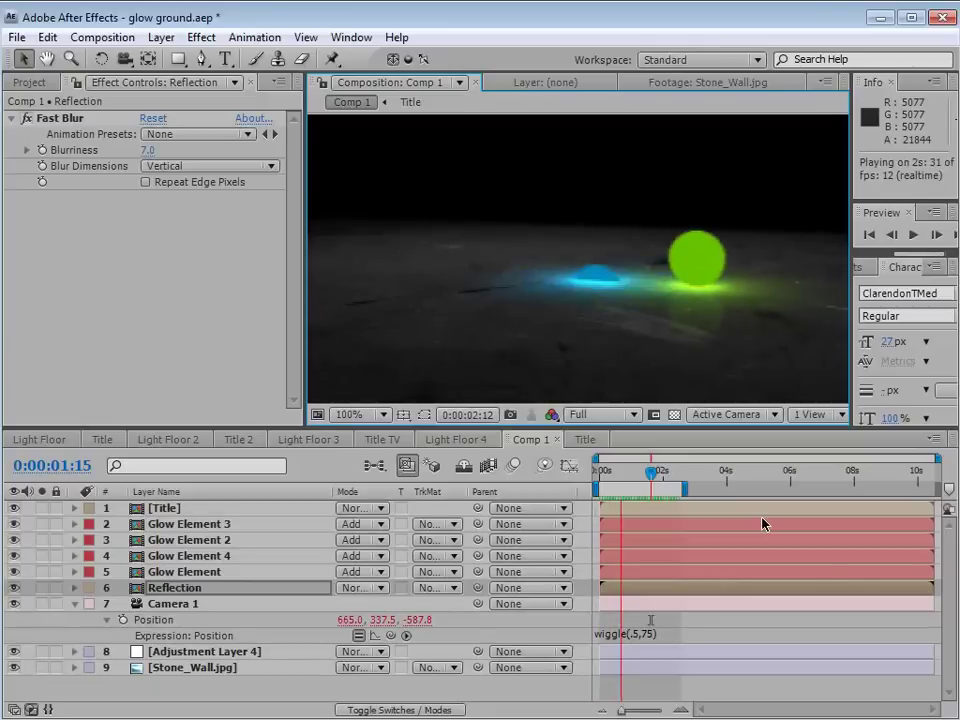
pyautogui.click(762, 515)
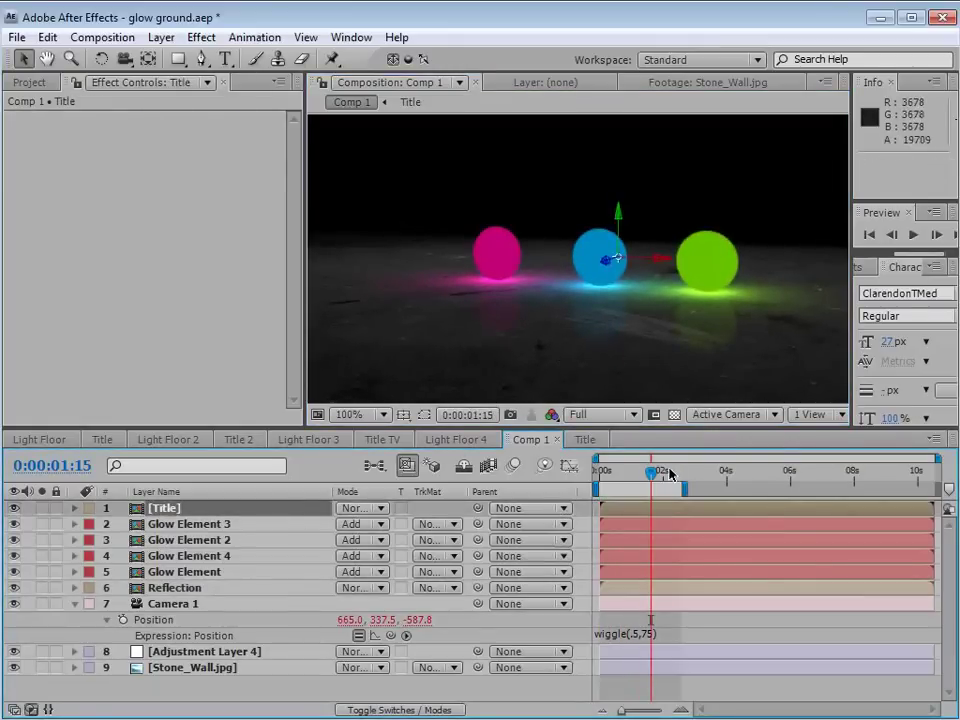
# Recolor Lime Green Solid 1 in the Title composition to orange D56900
pyautogui.moveTo(669, 474); pyautogui.dragTo(647, 473)
pyautogui.click(162, 512)
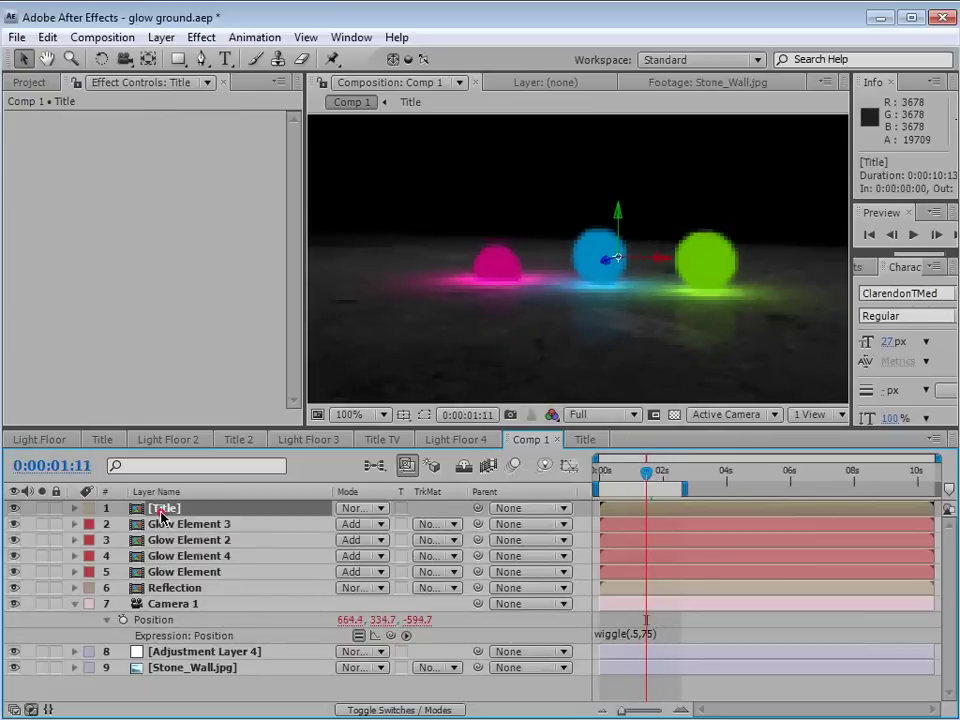
pyautogui.doubleClick(162, 512)
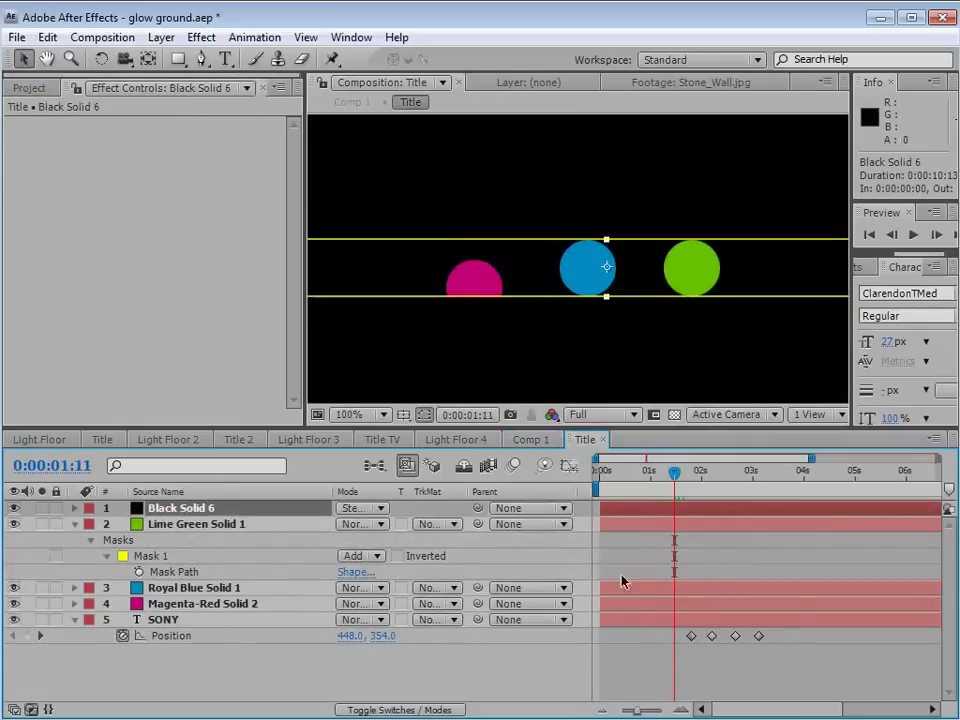
pyautogui.click(240, 461)
pyautogui.click(186, 523)
pyautogui.click(161, 37)
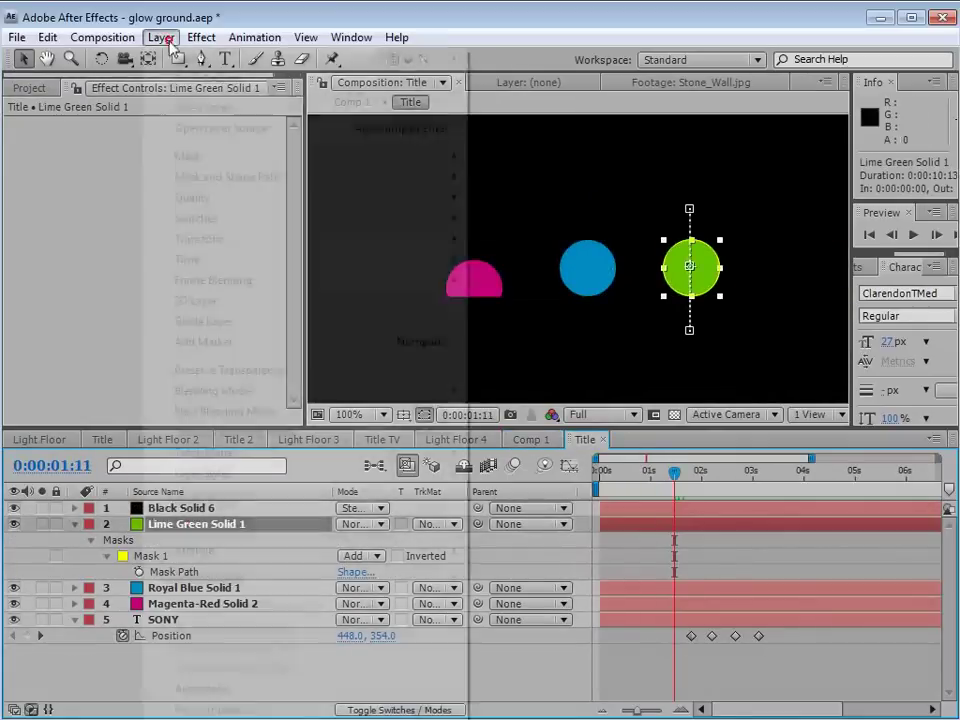
pyautogui.click(190, 80)
pyautogui.click(187, 321)
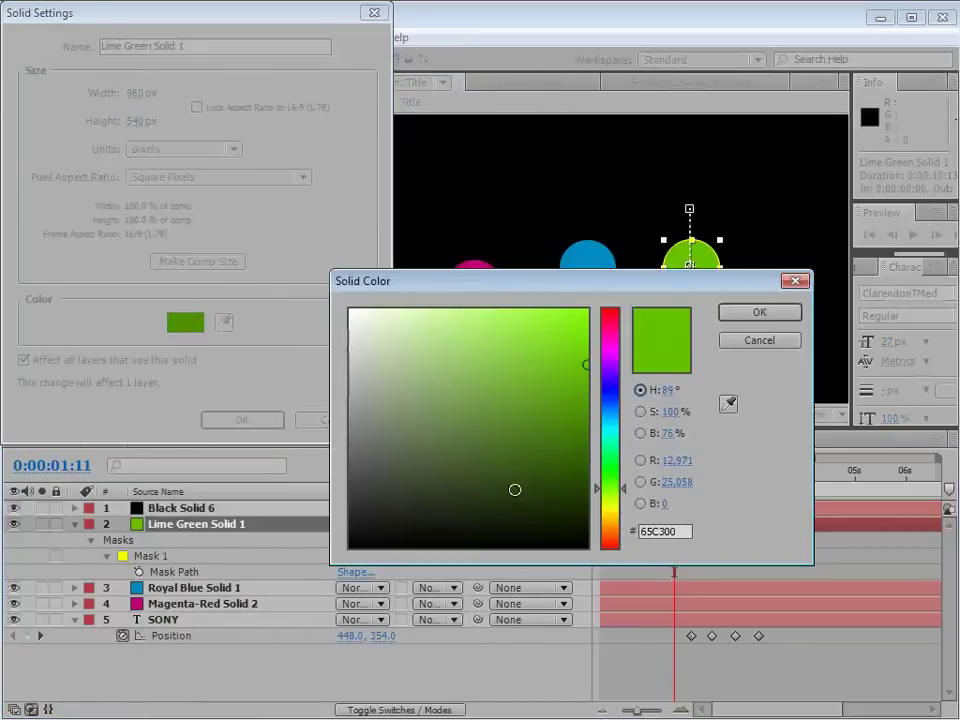
pyautogui.moveTo(608, 540); pyautogui.dragTo(608, 527)
pyautogui.click(587, 346)
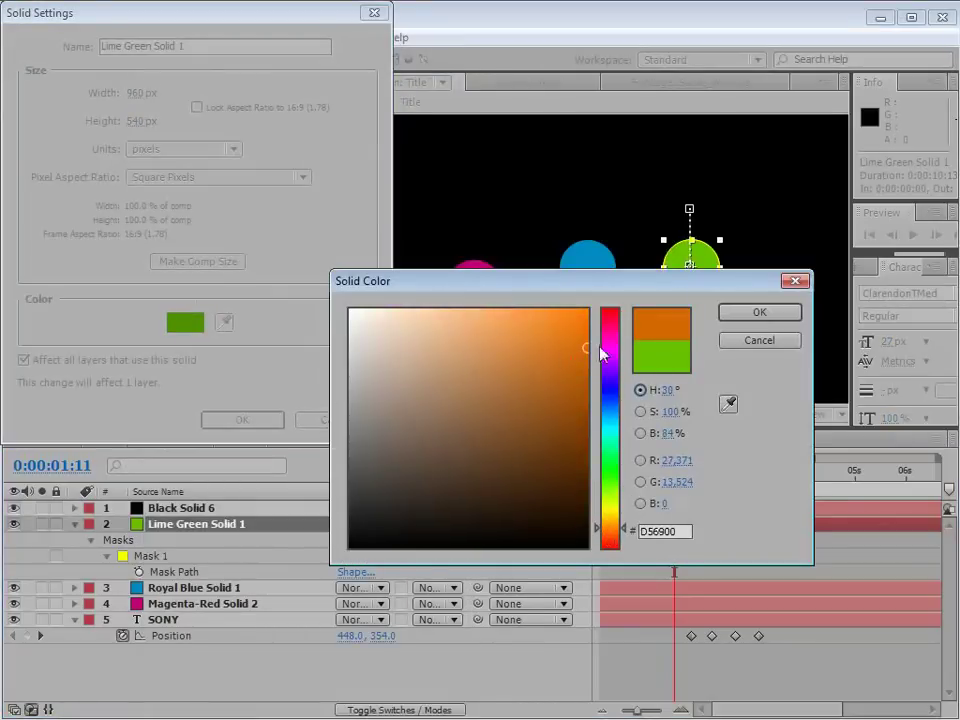
pyautogui.click(759, 312)
pyautogui.click(245, 421)
# Check the orange circle's floor glow over time in Comp 1 and select the SONY layer in the Title composition
pyautogui.click(527, 439)
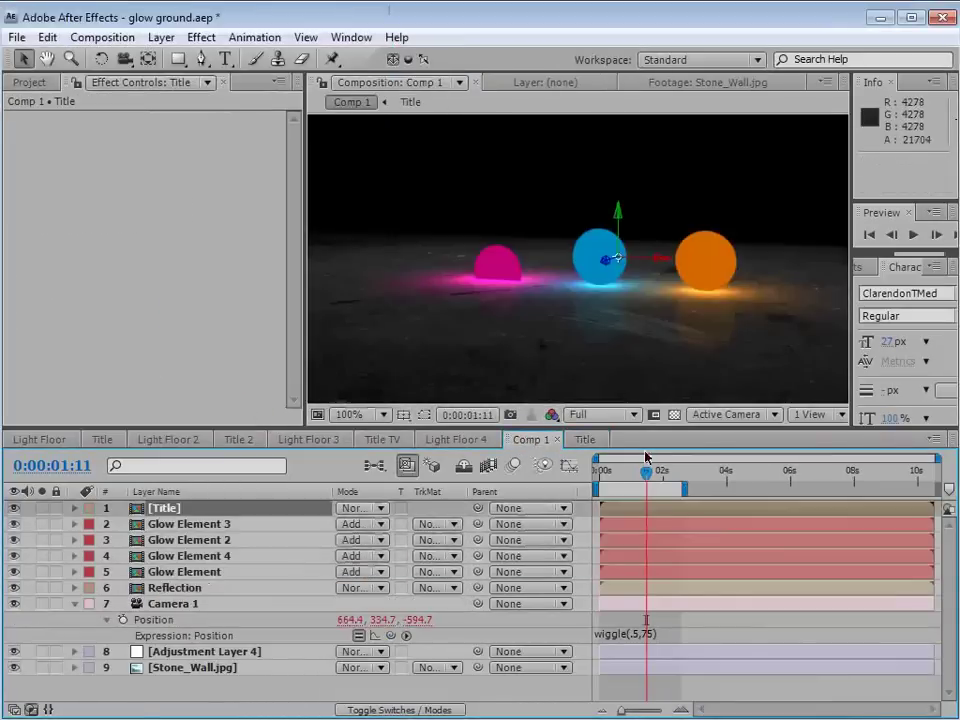
pyautogui.moveTo(655, 481); pyautogui.dragTo(691, 481)
pyautogui.click(585, 439)
pyautogui.click(163, 619)
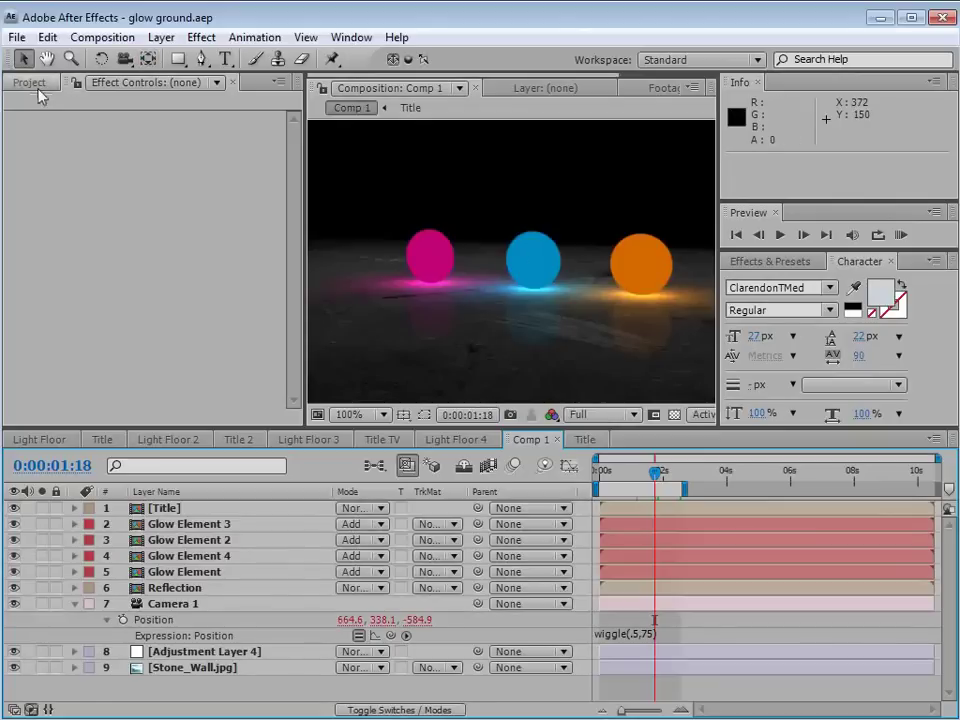
# Add a new adjustment layer above all layers in Comp 1
pyautogui.click(163, 38)
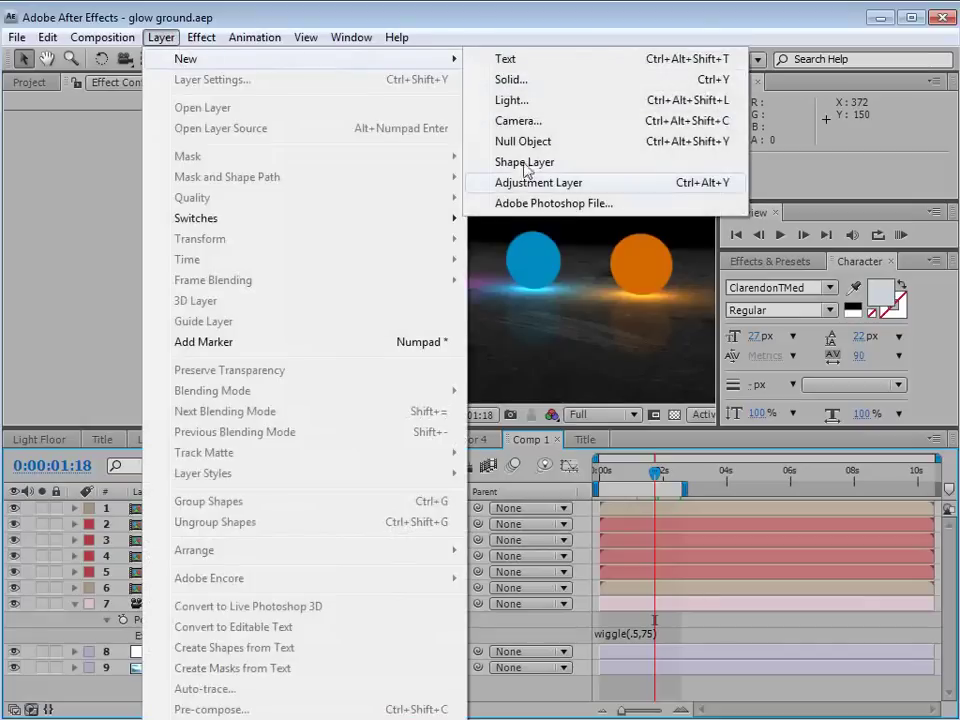
pyautogui.click(514, 182)
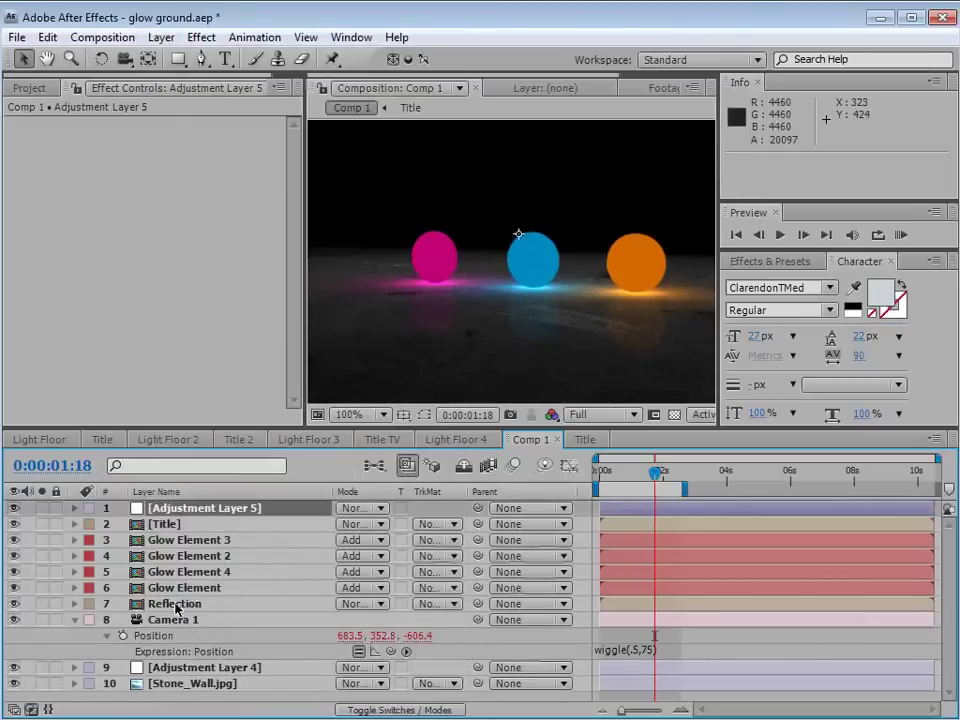
# Move Camera 1 above all other layers in Comp 1 and rename Adjustment Layer 5 as Glow
pyautogui.moveTo(172, 619); pyautogui.dragTo(190, 518)
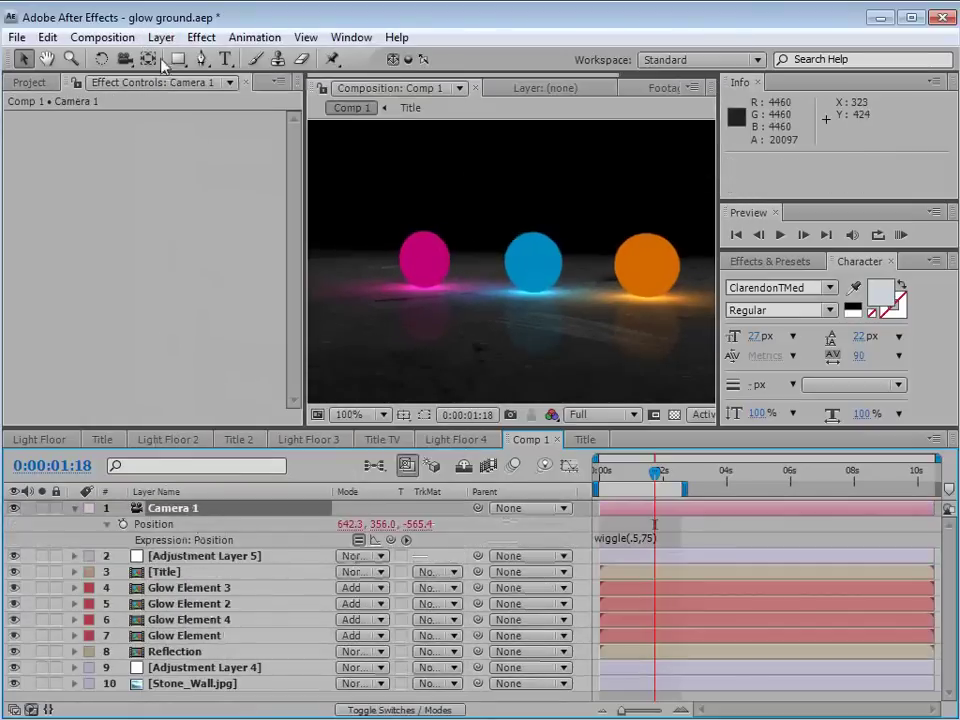
pyautogui.click(177, 563)
pyautogui.press('Return')
pyautogui.write('Glow')
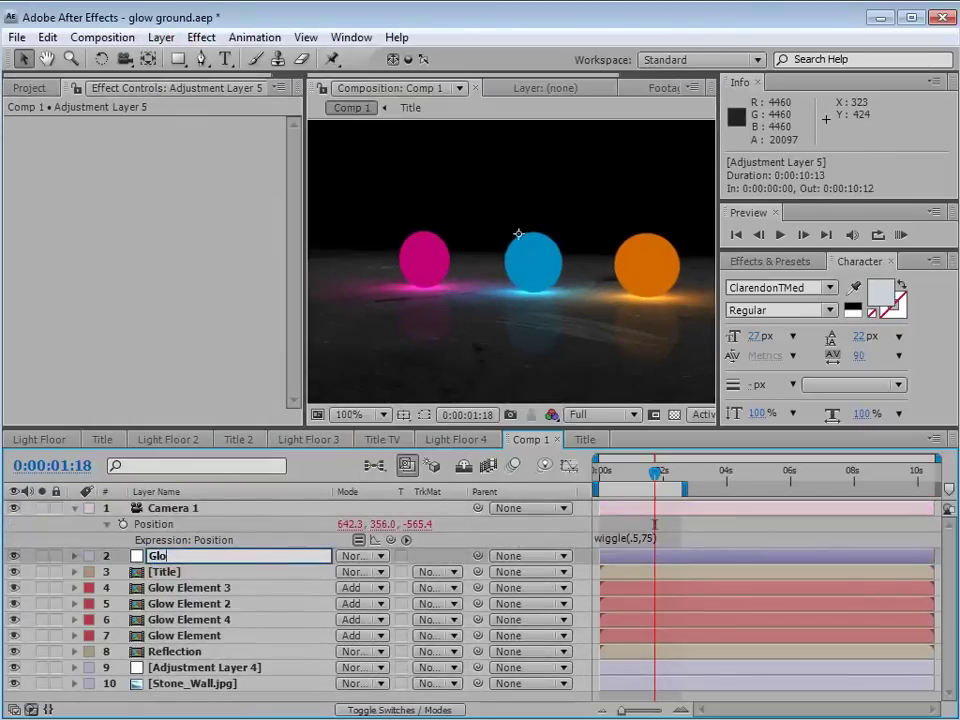
pyautogui.press('Return')
# Apply the Stylize Glow effect to the Glow layer with a radius of 58 and an intensity of 0.5
pyautogui.click(201, 37)
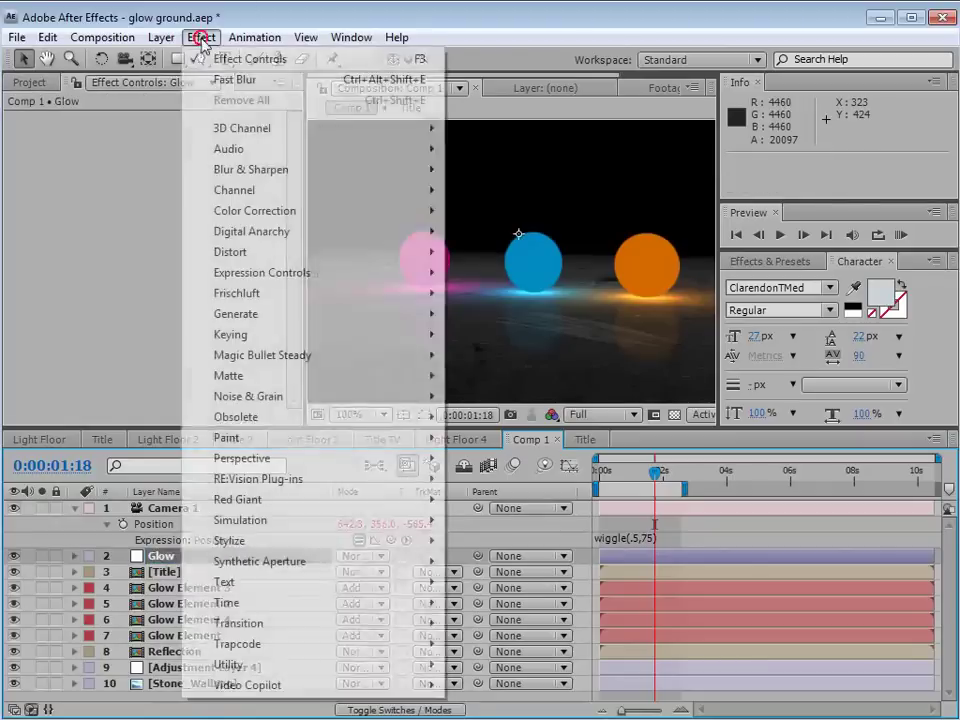
pyautogui.moveTo(270, 541)
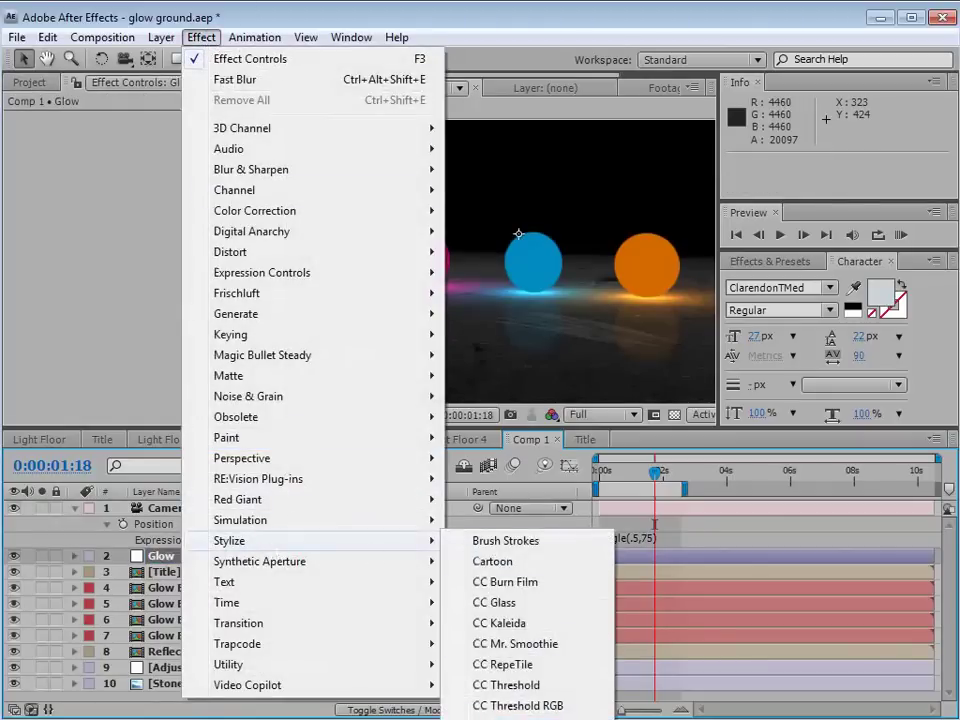
pyautogui.click(490, 718)
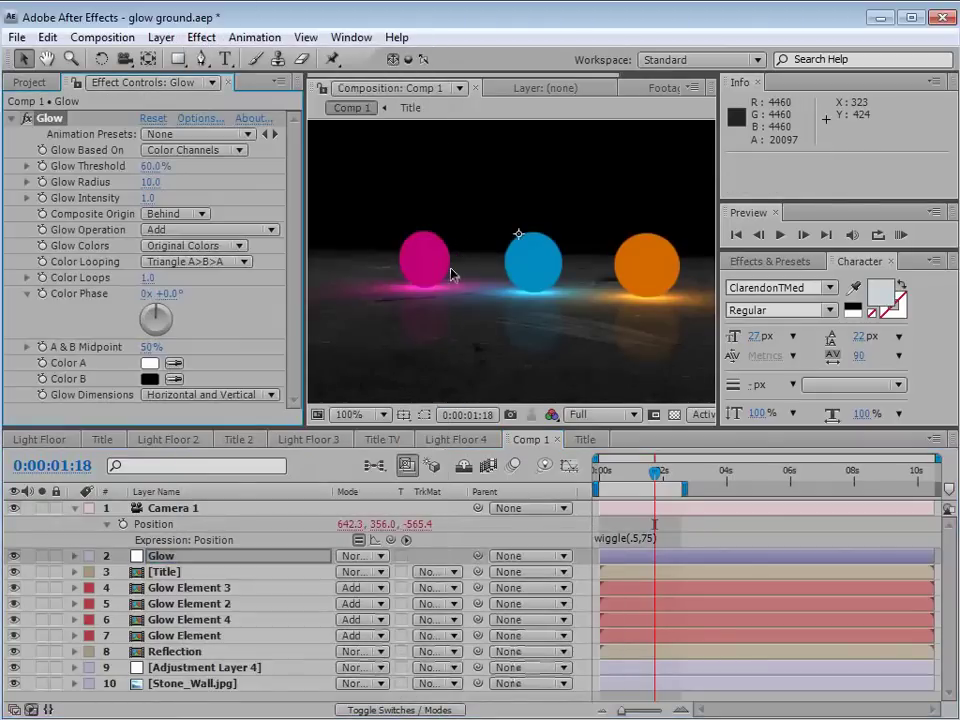
pyautogui.moveTo(150, 185); pyautogui.dragTo(188, 177)
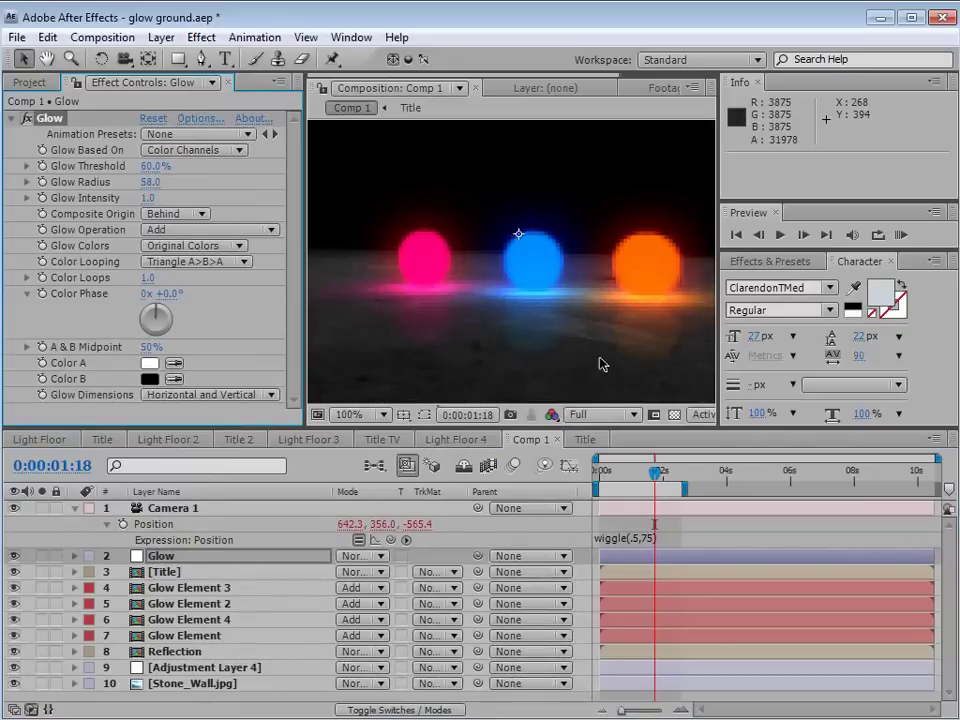
pyautogui.scroll(-1, 531, 272)
pyautogui.scroll(1, 530, 276)
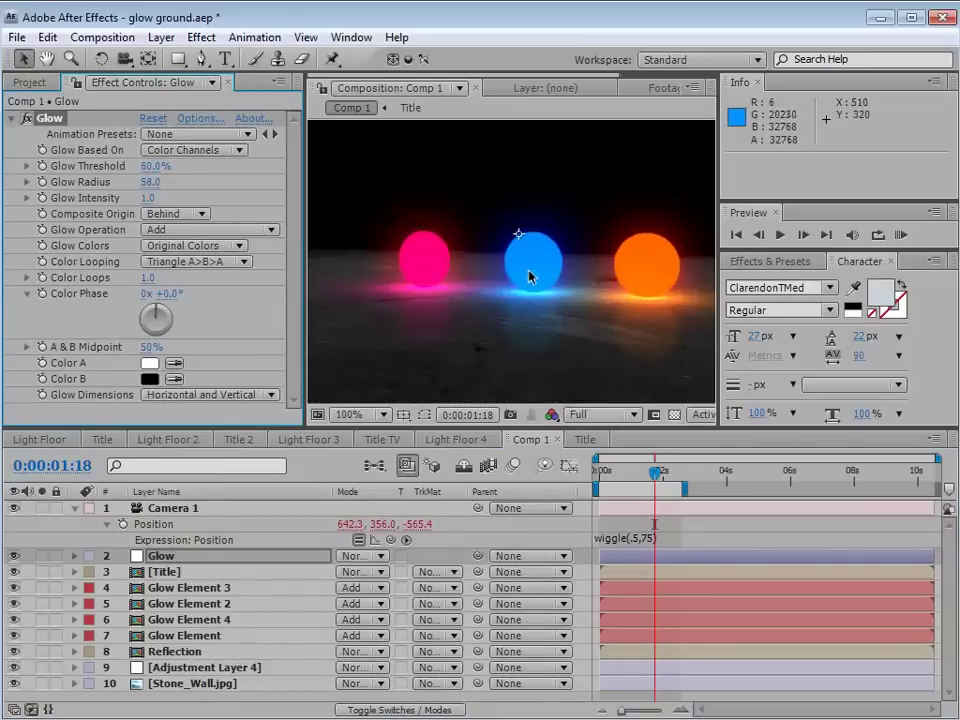
pyautogui.moveTo(150, 200); pyautogui.dragTo(97, 212)
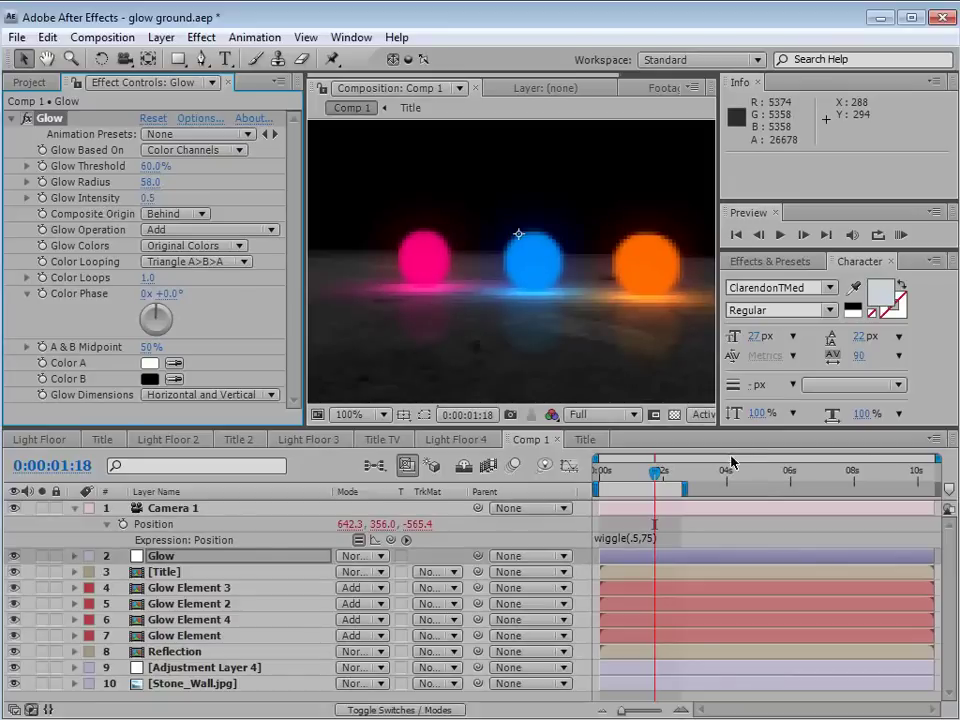
# Bring Camera 1 closer to the SONY title at 0:00:02:11 and return to the circles at 0:00:01:13
pyautogui.moveTo(655, 471); pyautogui.dragTo(678, 474)
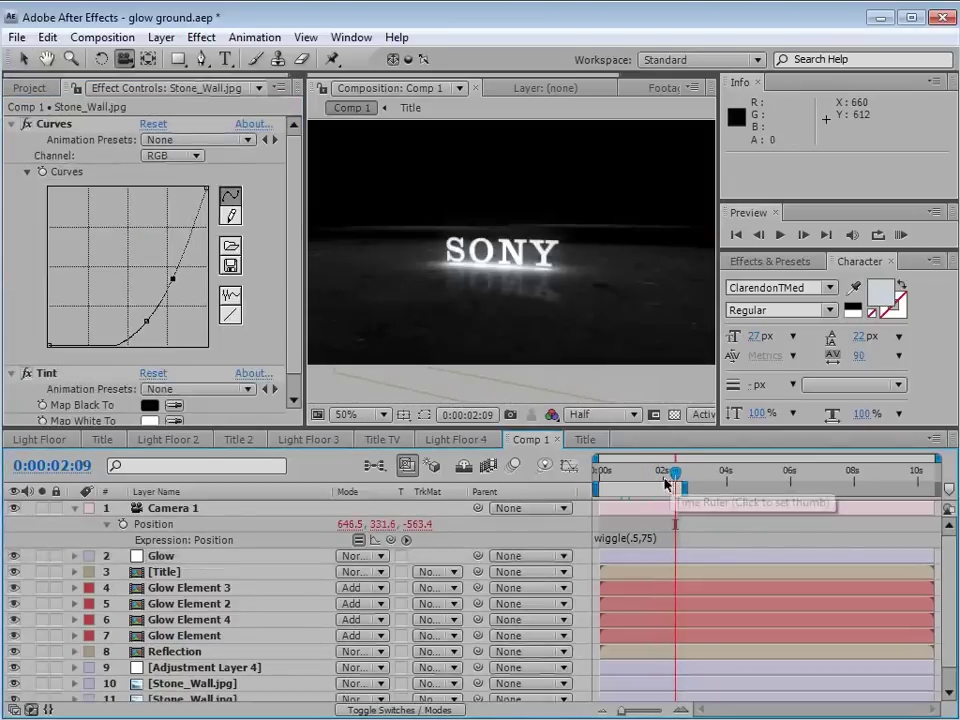
pyautogui.moveTo(671, 489)
pyautogui.mouseDown()
pyautogui.moveTo(612, 489)
pyautogui.moveTo(678, 489)
pyautogui.mouseUp()
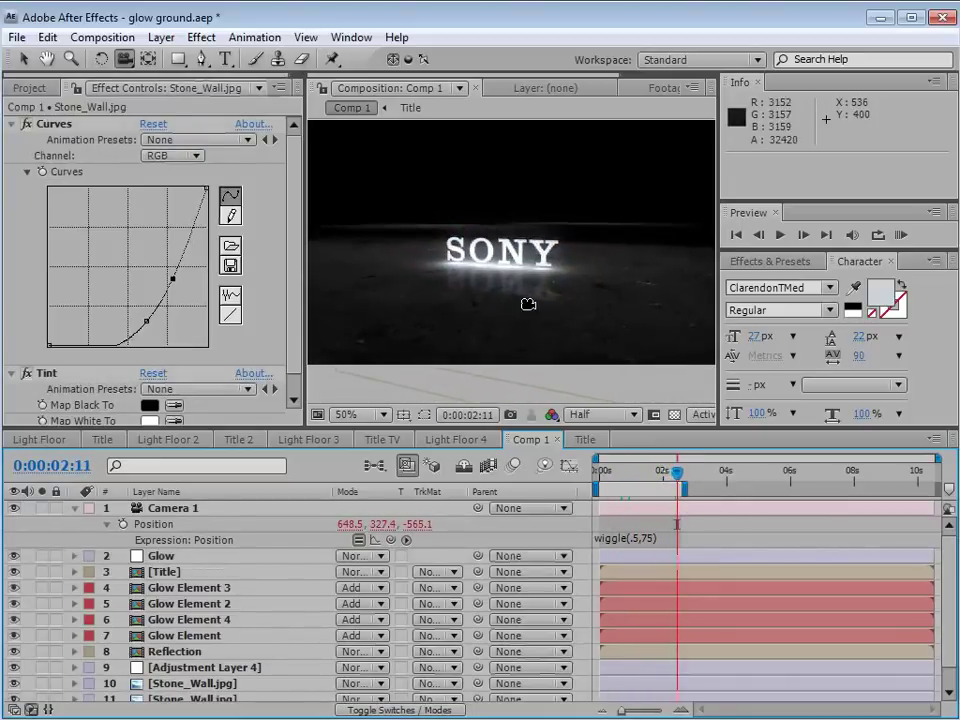
pyautogui.moveTo(519, 304); pyautogui.dragTo(517, 286)
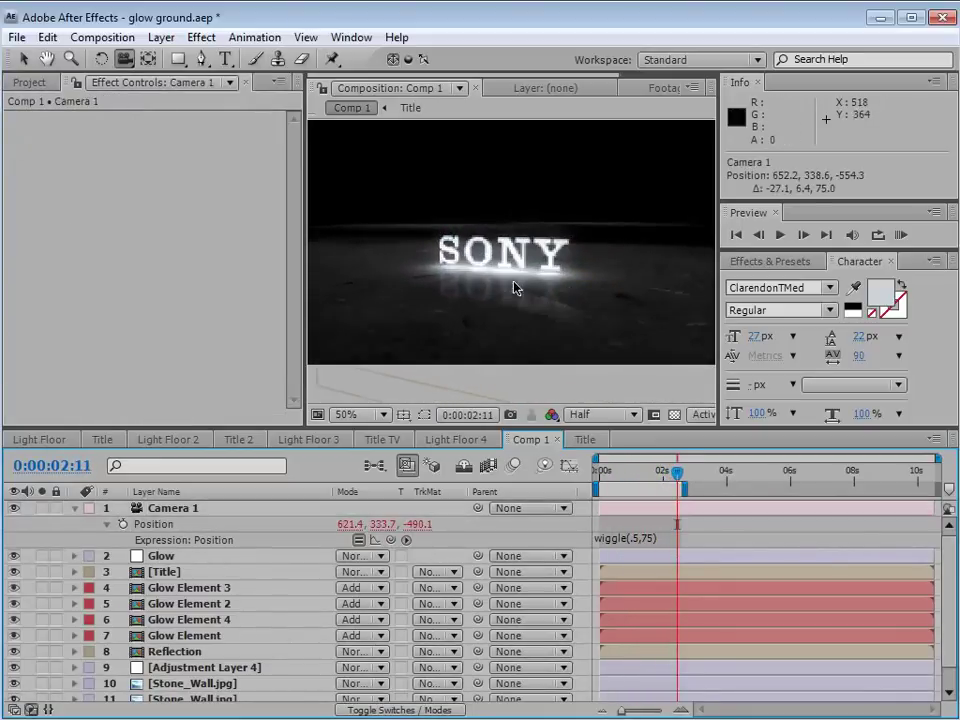
pyautogui.press('v')
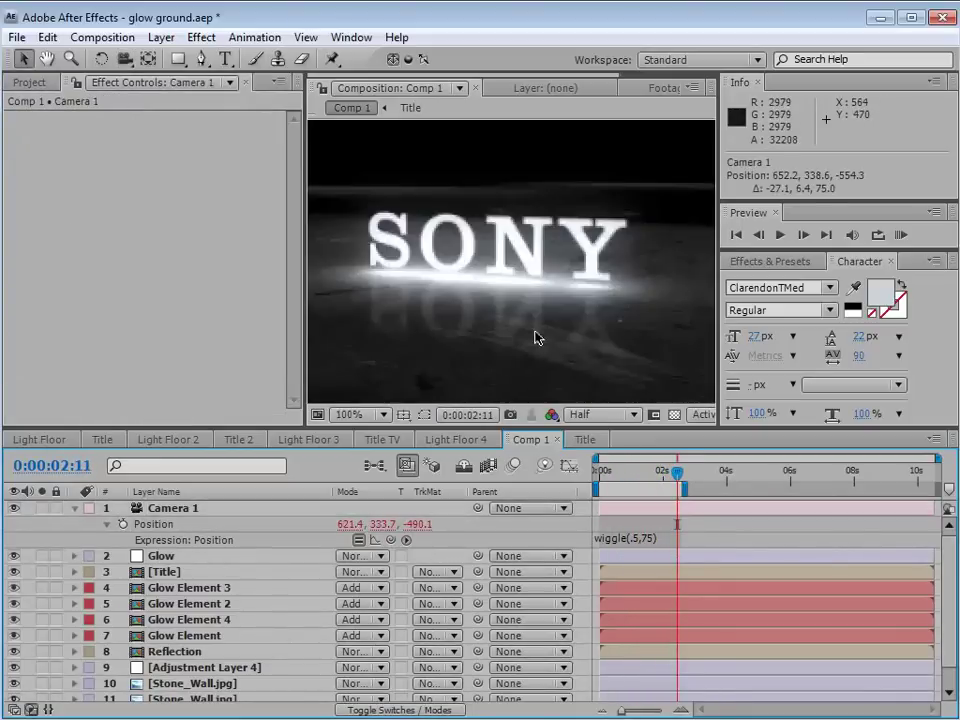
pyautogui.moveTo(654, 477)
pyautogui.mouseDown()
pyautogui.moveTo(624, 477)
pyautogui.moveTo(658, 477)
pyautogui.mouseUp()
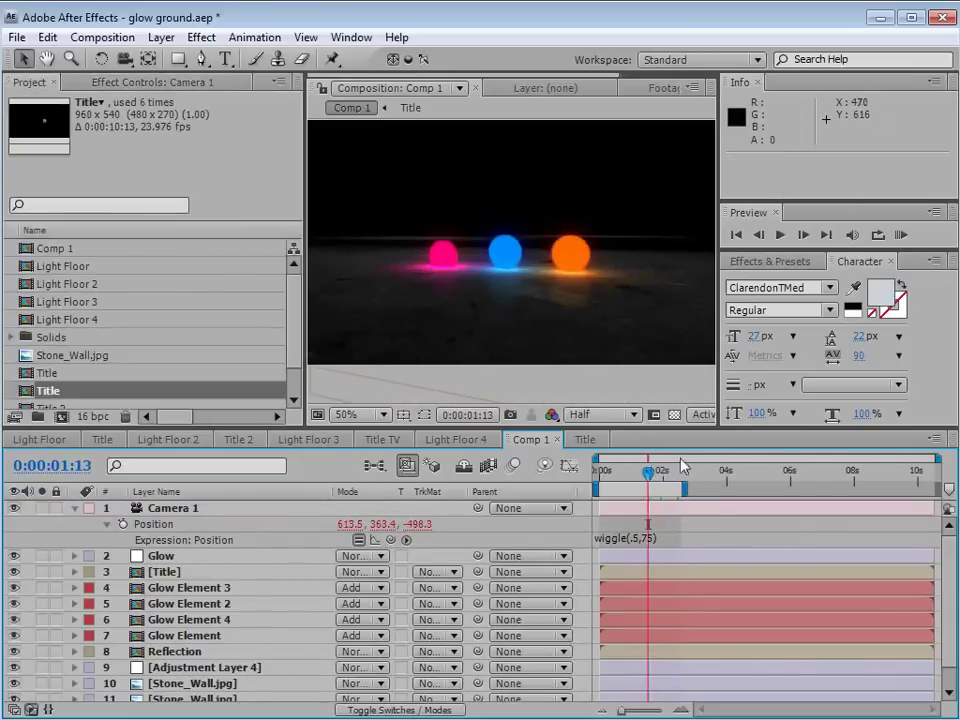
# Rename the Comp 1 composition as 3 Circles
pyautogui.hotkey('ctrl', 'k')
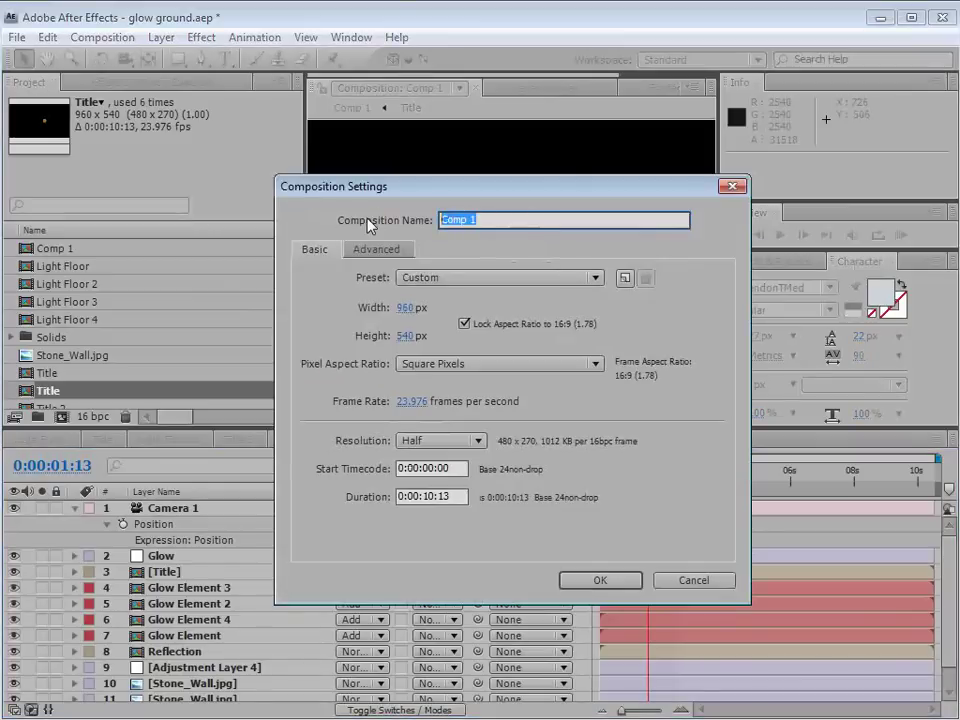
pyautogui.write('3 Circles')
pyautogui.press('Return')
# Nest the 3 Circles composition inside a new composition and go to 0:00:01:16
pyautogui.click(62, 282)
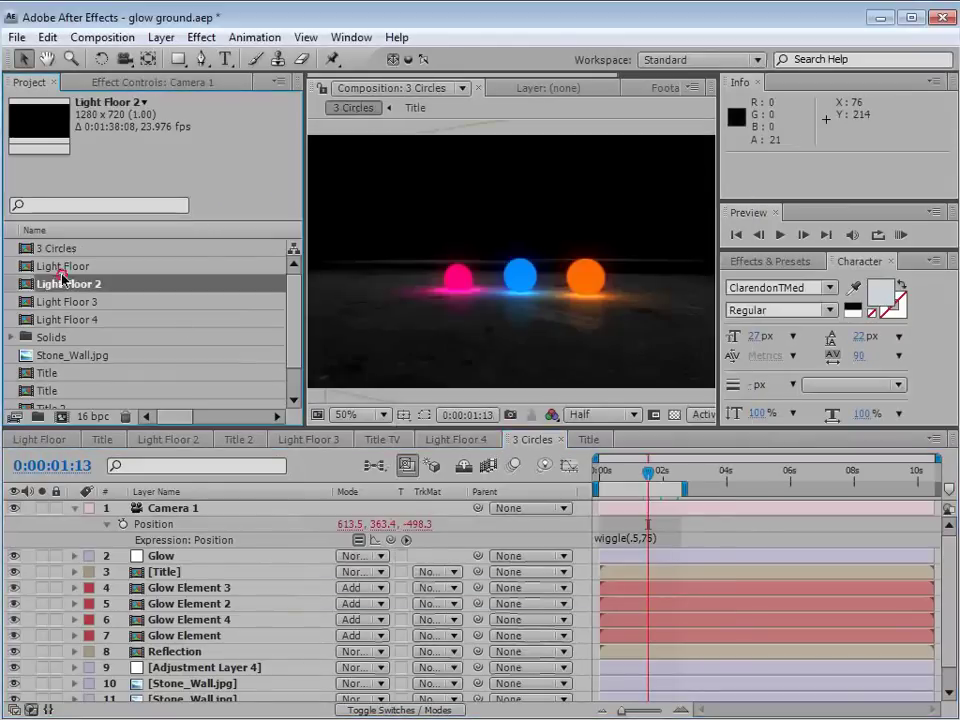
pyautogui.click(40, 249)
pyautogui.moveTo(27, 252); pyautogui.dragTo(62, 418)
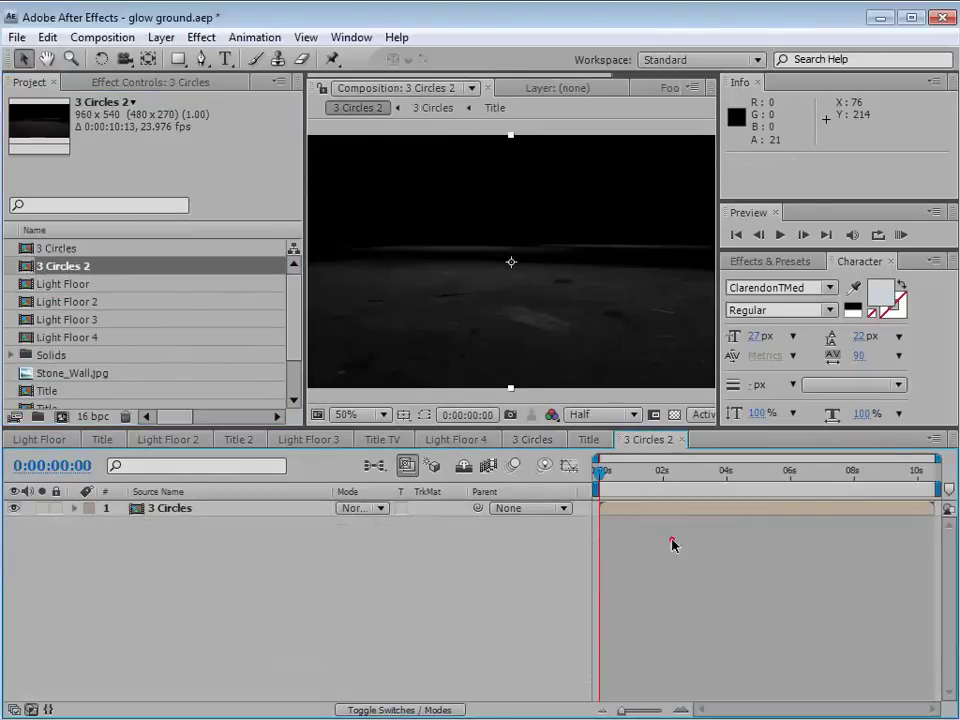
pyautogui.moveTo(600, 470); pyautogui.dragTo(652, 484)
# Duplicate the 3 Circles layer twice, naming the middle copy Red and the topmost copy Blue
pyautogui.click(486, 382)
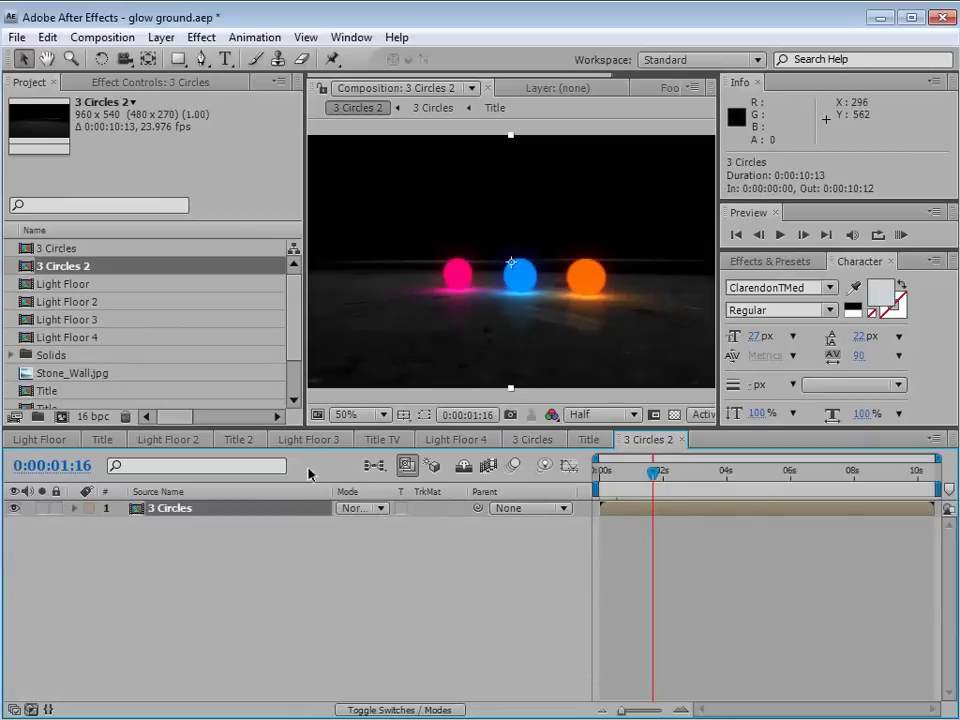
pyautogui.hotkey('ctrl', 'd')
pyautogui.hotkey('ctrl', 'd')
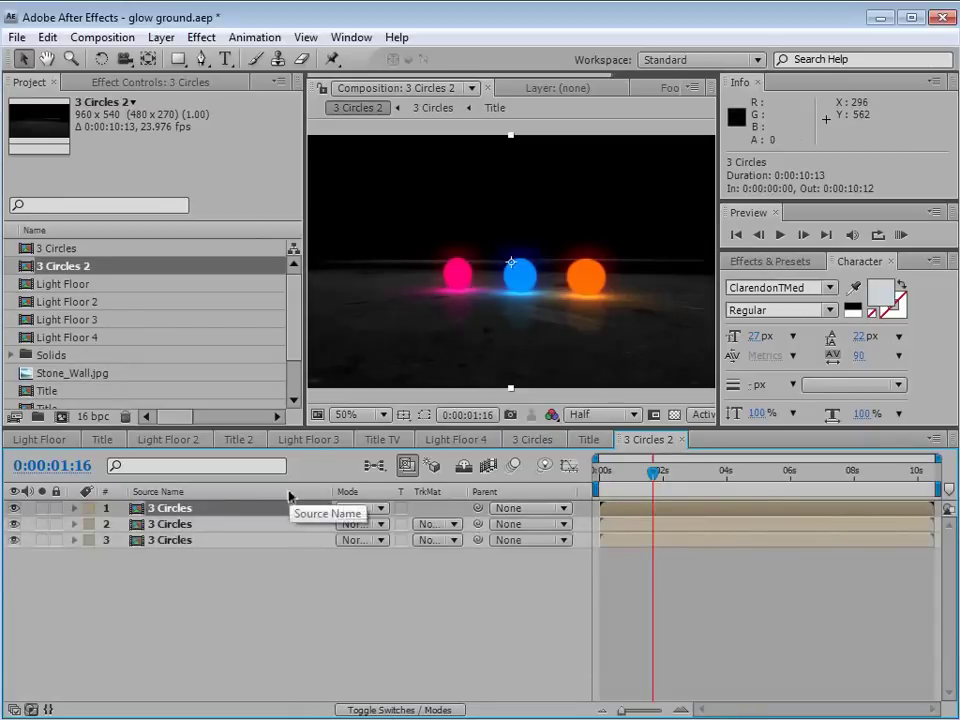
pyautogui.click(171, 526)
pyautogui.press('Return')
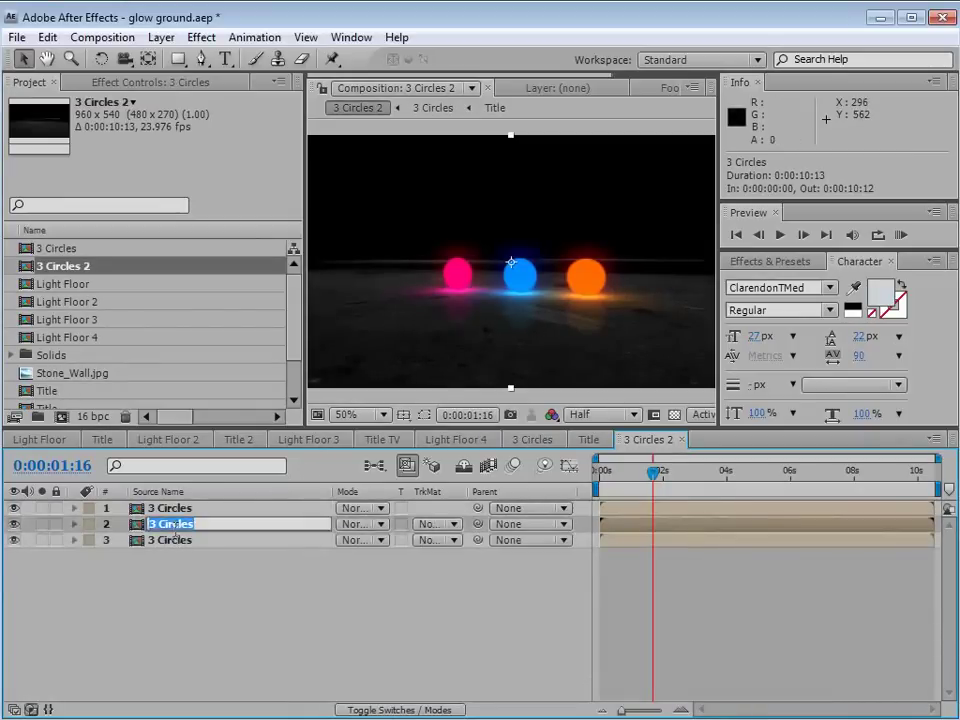
pyautogui.write('Red')
pyautogui.press('Return')
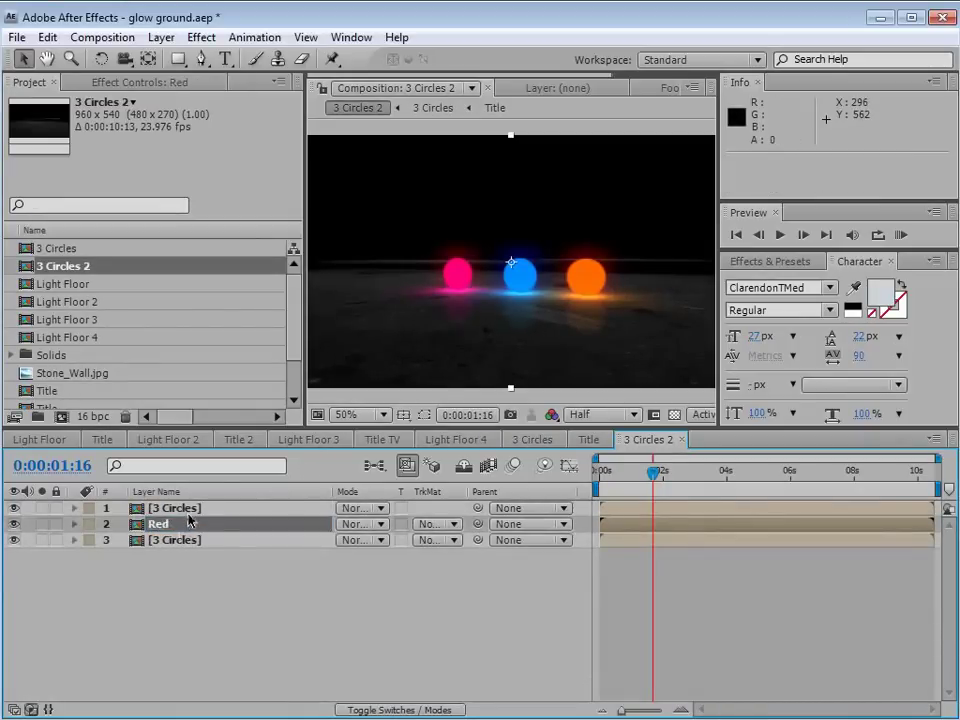
pyautogui.click(186, 510)
pyautogui.press('Return')
pyautogui.write('Blue')
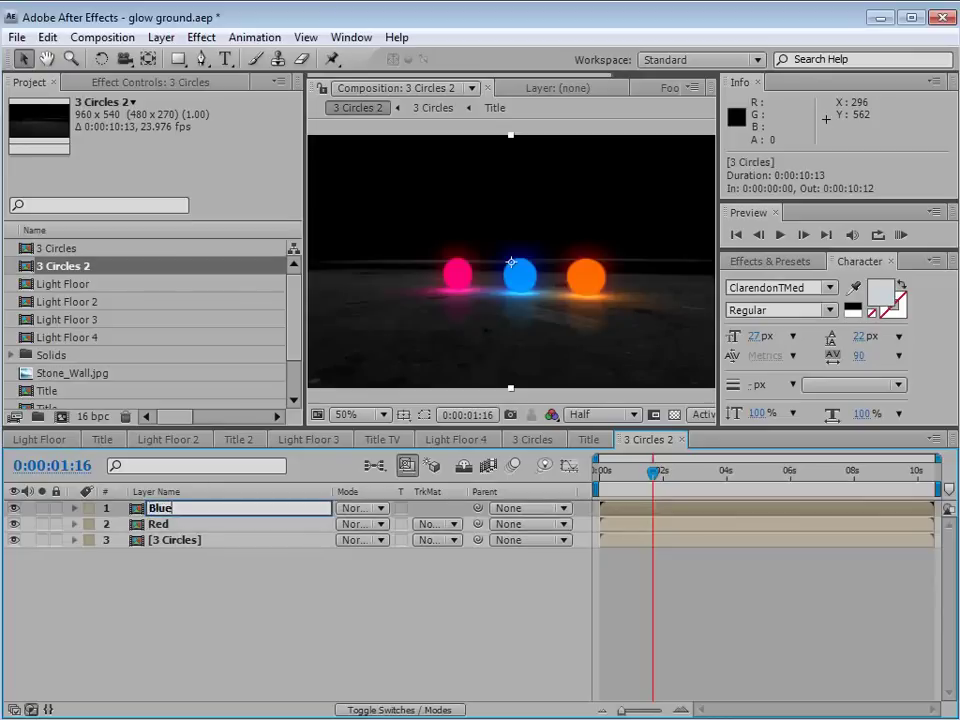
pyautogui.press('Return')
# Isolate the Red layer by hiding Blue and soloing Red, with the preview at 100% and Full resolution
pyautogui.click(161, 525)
pyautogui.click(14, 508)
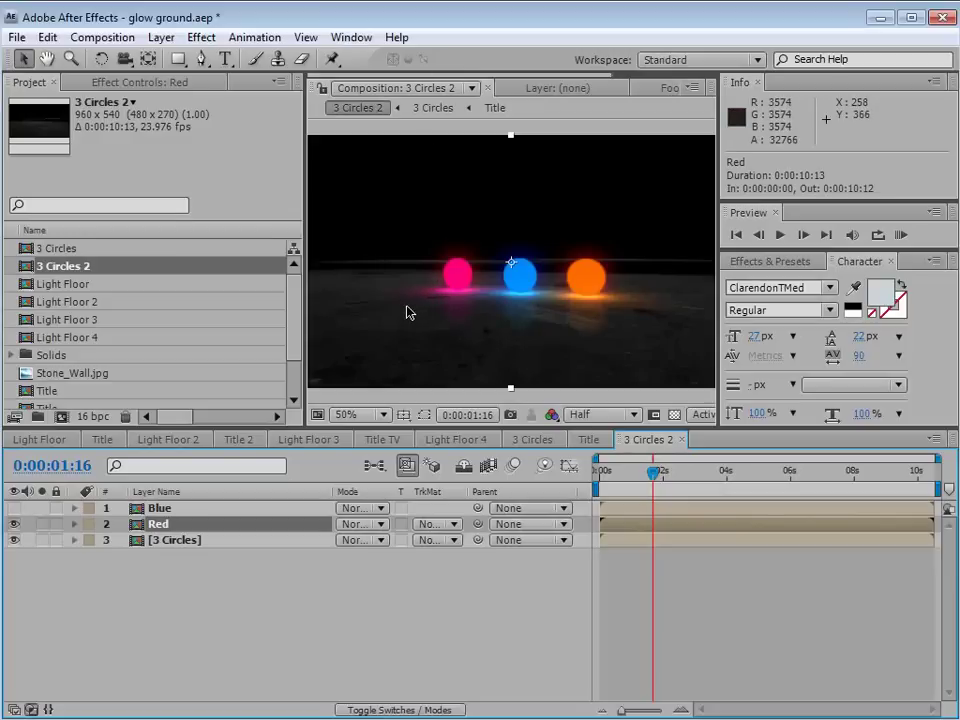
pyautogui.press('.')
pyautogui.click(585, 419)
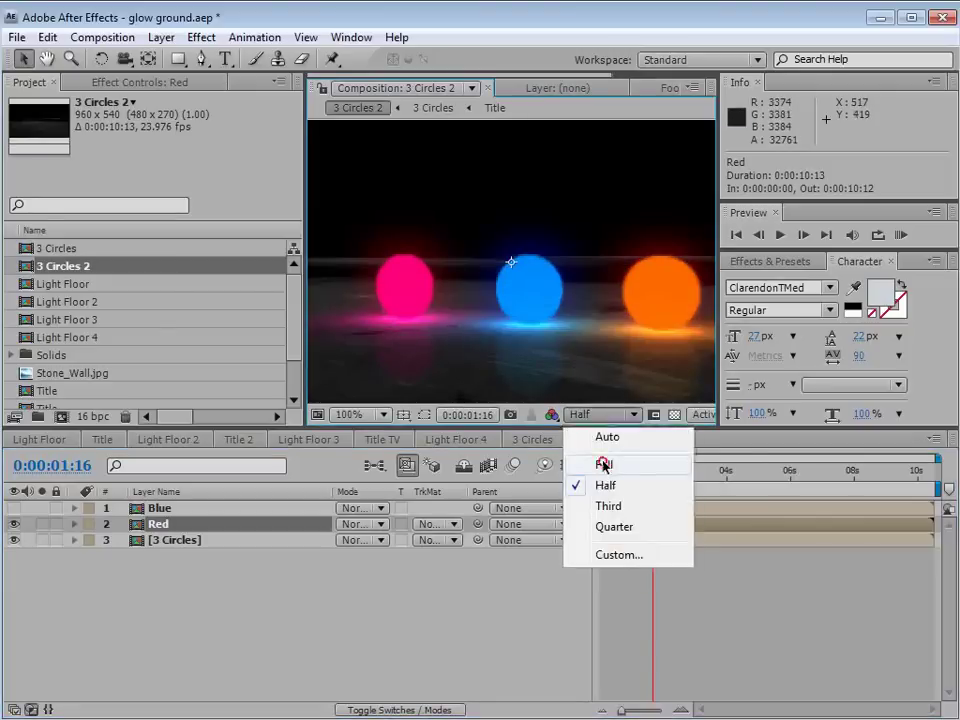
pyautogui.click(604, 401)
pyautogui.click(43, 524)
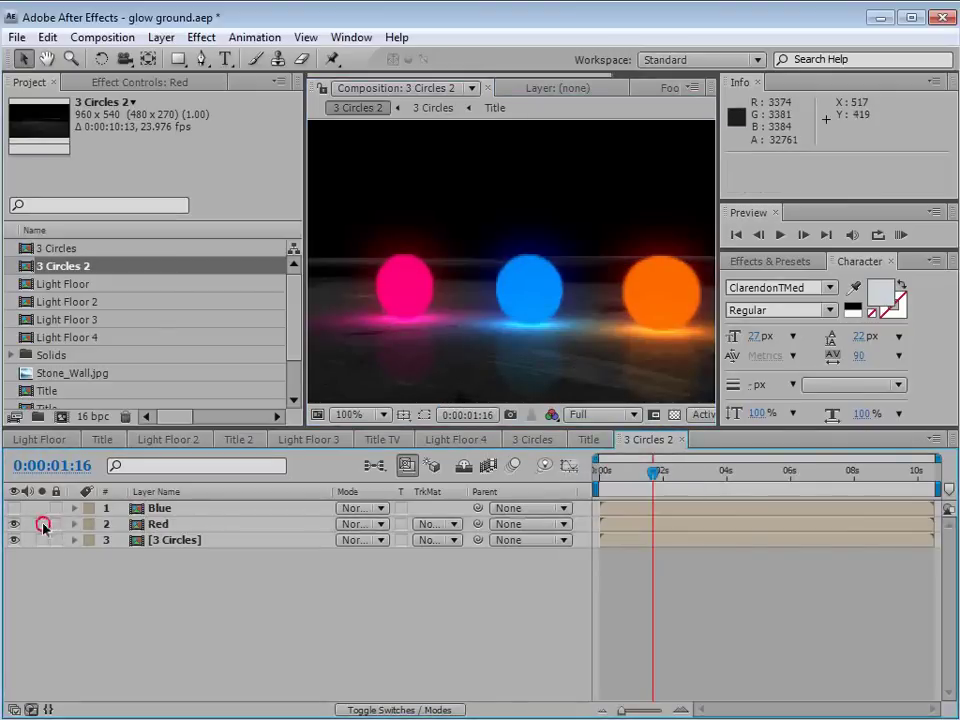
# Apply the Tint color correction effect to the Red layer
pyautogui.click(201, 38)
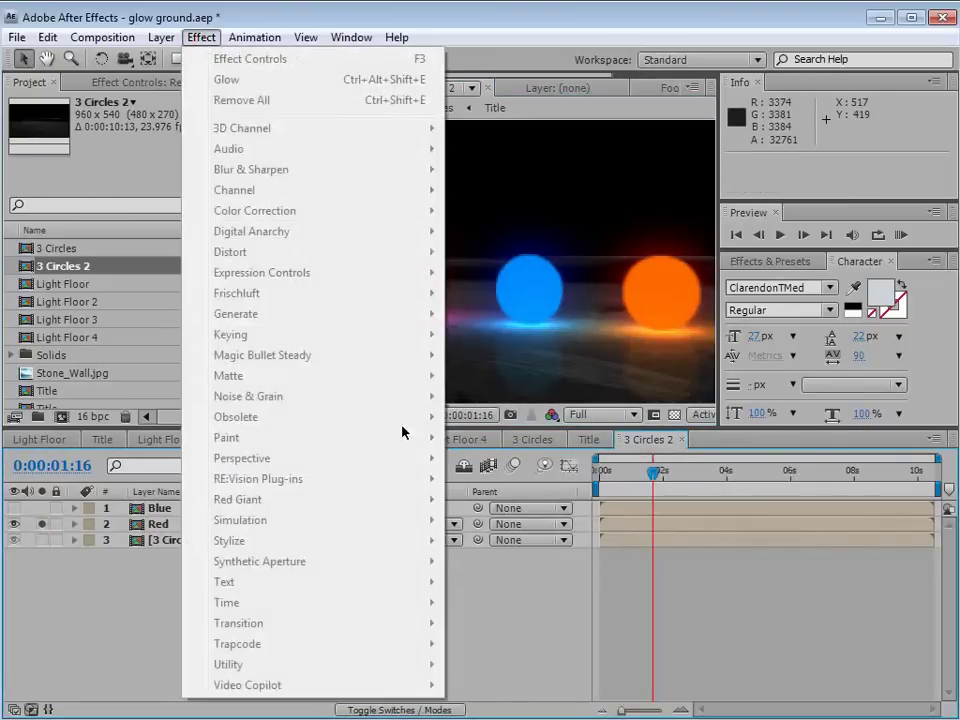
pyautogui.click(614, 528)
pyautogui.click(211, 42)
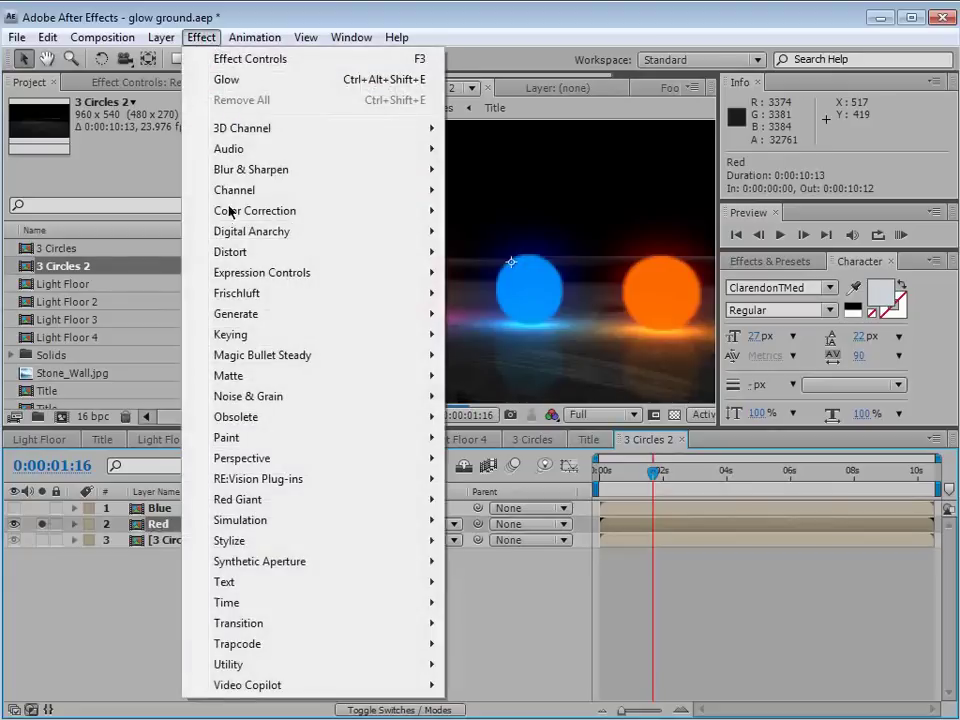
pyautogui.moveTo(376, 220)
pyautogui.click(505, 719)
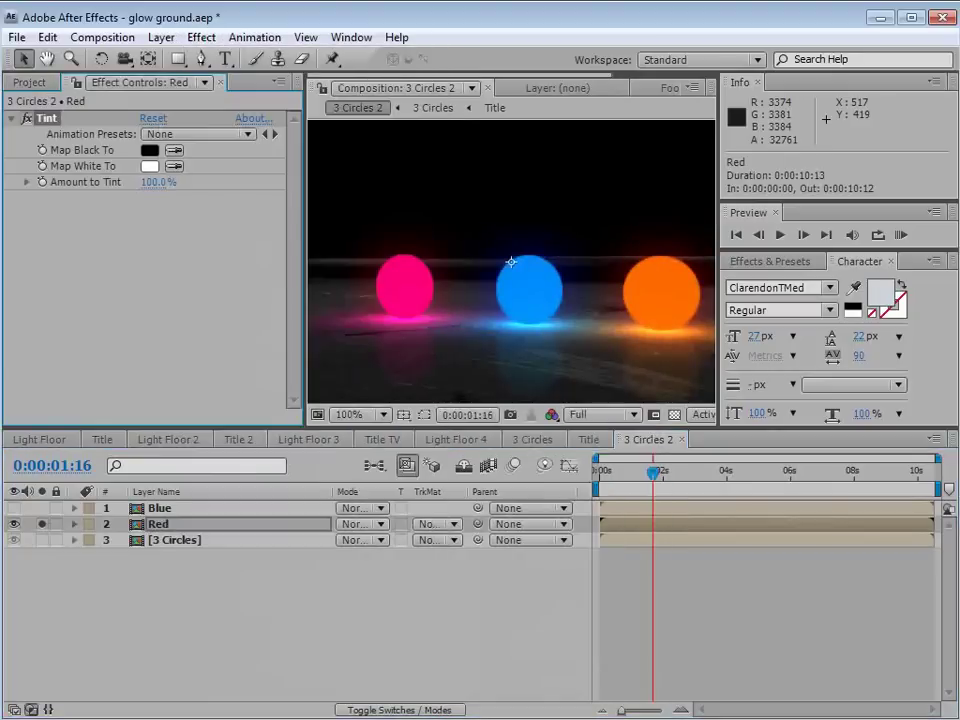
# Add Levels to the Red layer, raising input black and strongly lowering input white to isolate the circles and floor glow
pyautogui.click(201, 37)
pyautogui.moveTo(300, 211)
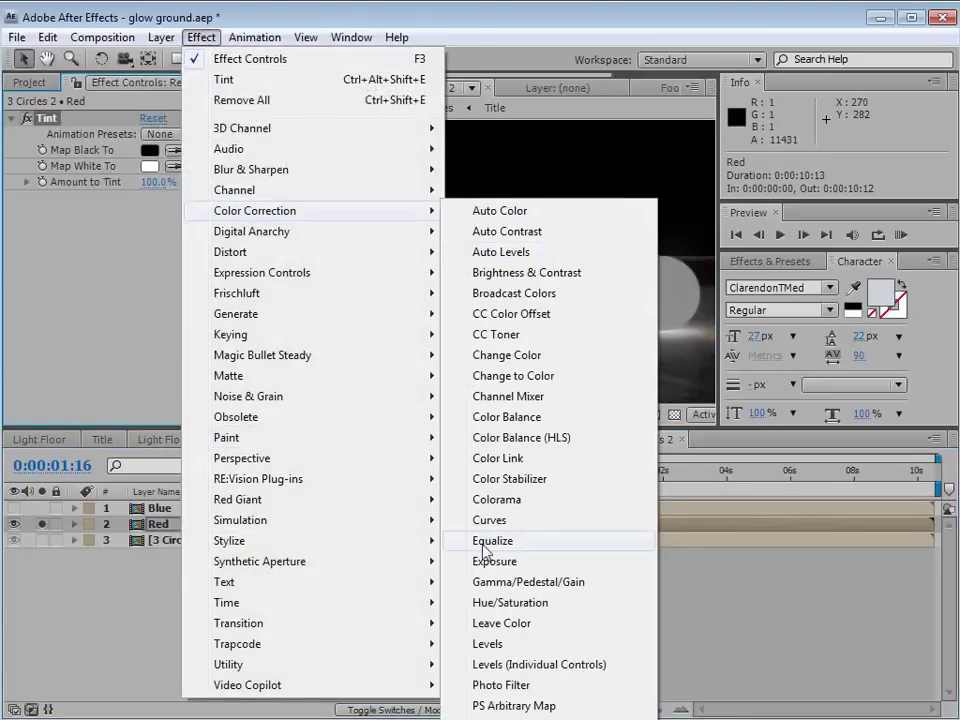
pyautogui.click(503, 648)
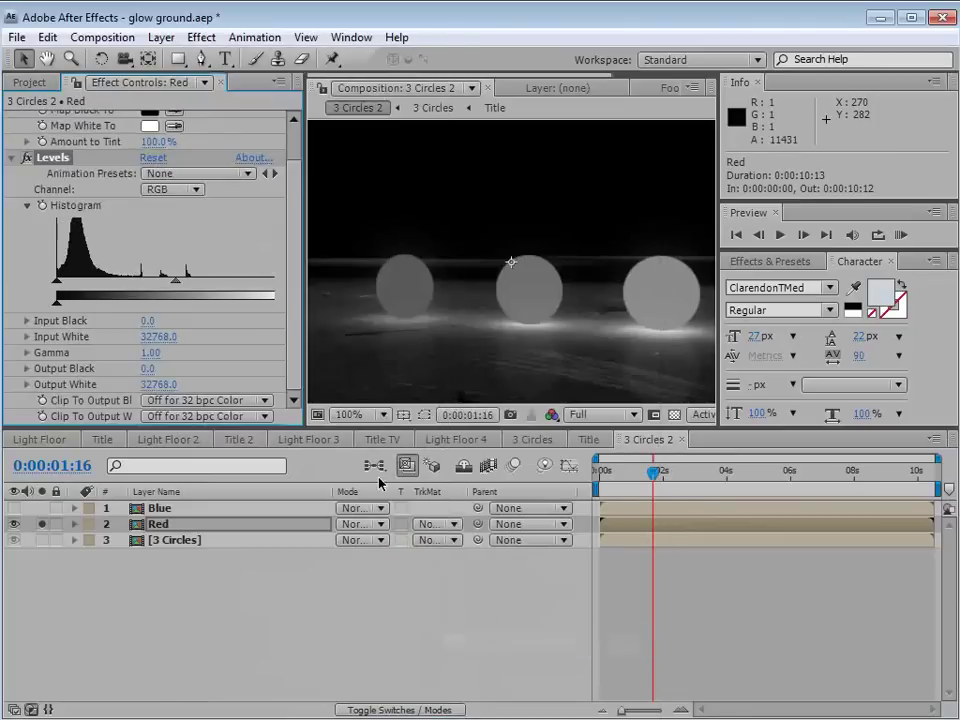
pyautogui.moveTo(302, 300); pyautogui.dragTo(368, 303)
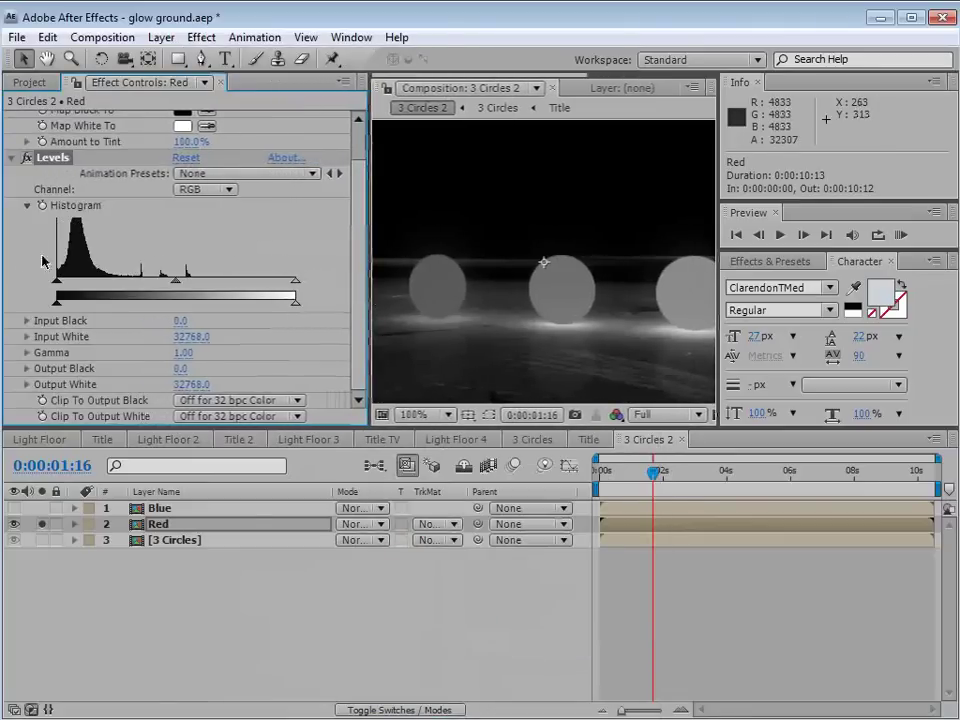
pyautogui.moveTo(60, 281); pyautogui.dragTo(99, 294)
pyautogui.moveTo(296, 287); pyautogui.dragTo(116, 286)
pyautogui.click(11, 158)
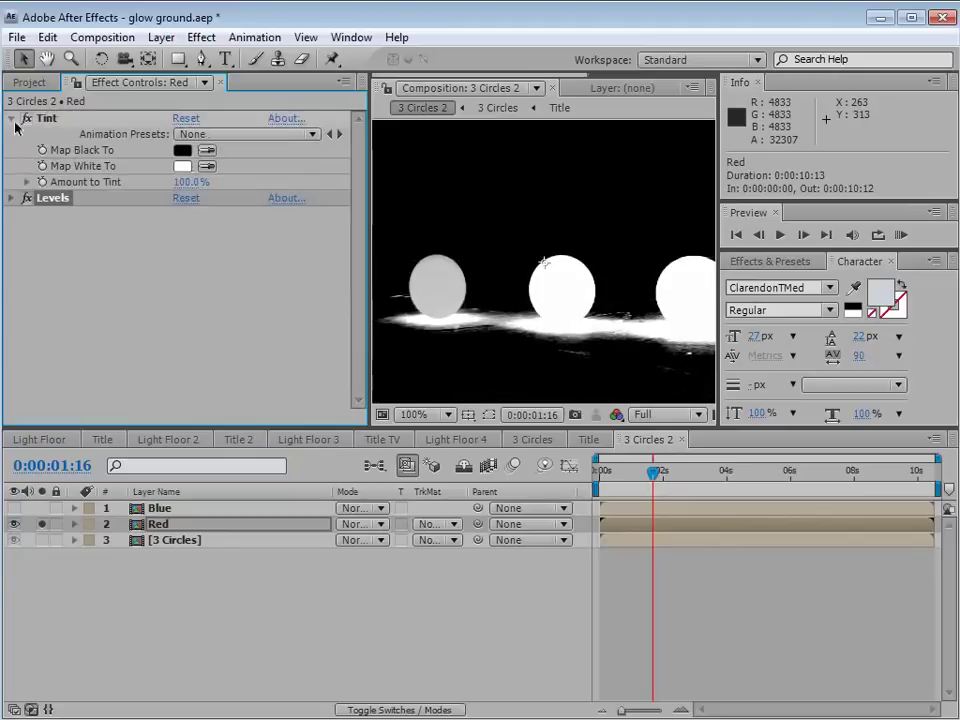
pyautogui.click(11, 118)
pyautogui.press(',')
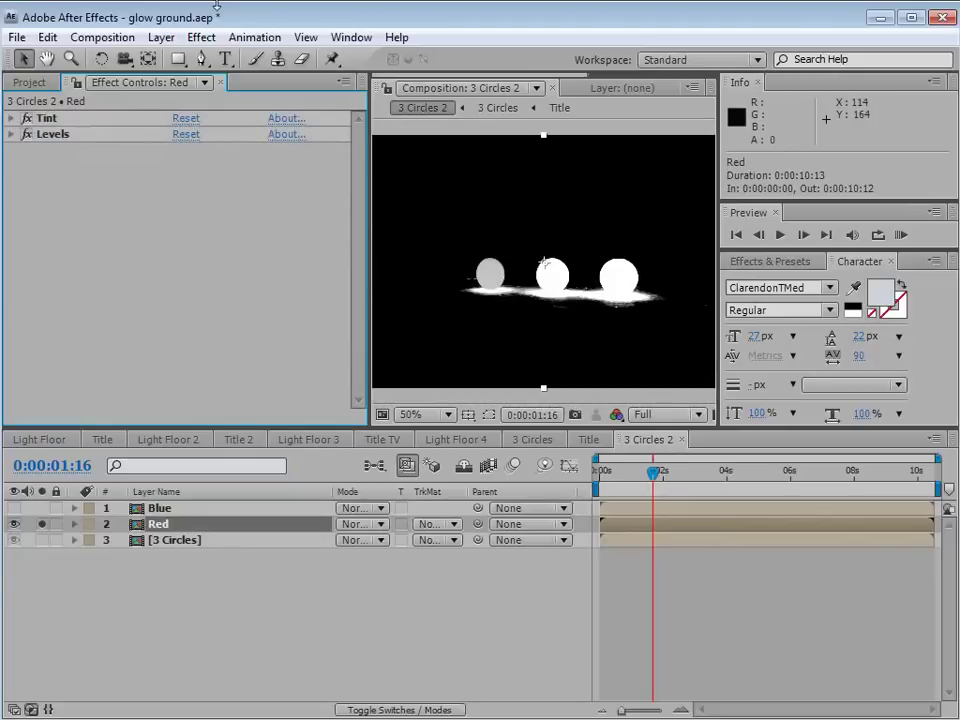
# Add a second Tint effect to the Red layer and map white to pure red, FF0000
pyautogui.click(210, 38)
pyautogui.moveTo(272, 210)
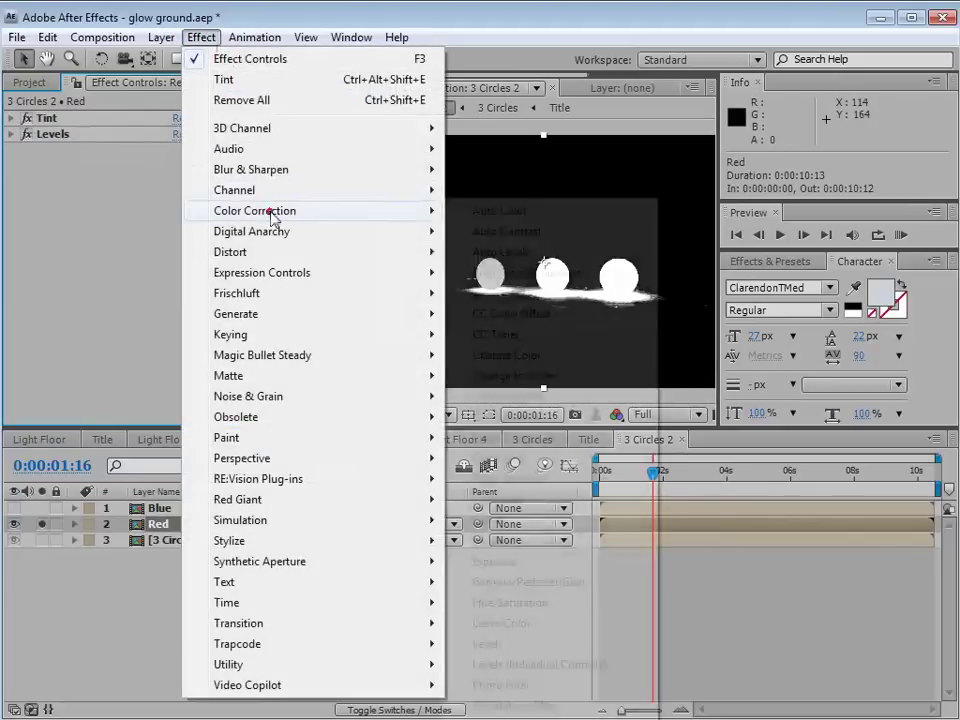
pyautogui.hotkey('ctrl', 'alt', 'shift', 'e')
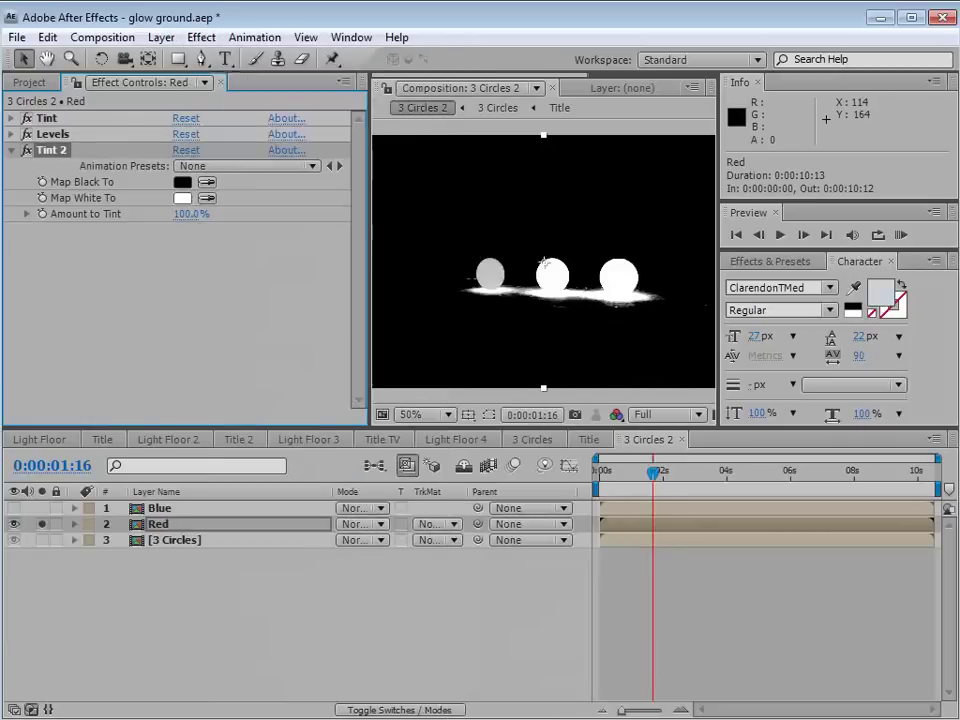
pyautogui.click(183, 200)
pyautogui.click(579, 401)
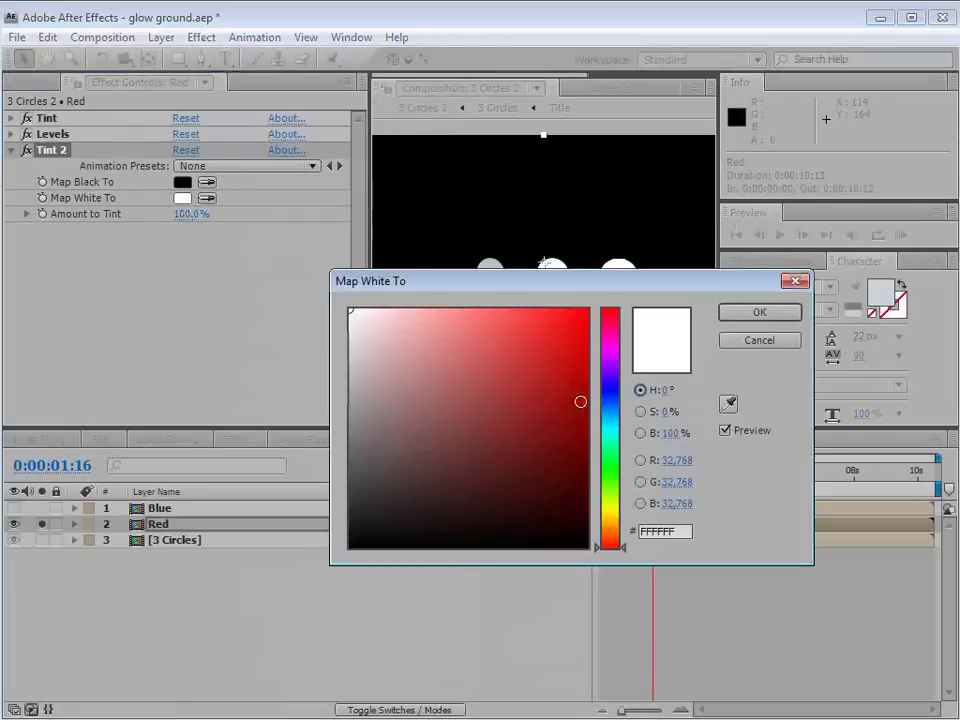
pyautogui.click(738, 313)
# Copy the Tint, Levels and Tint 2 effects from the Red layer and paste them onto the Blue layer
pyautogui.click(50, 118)
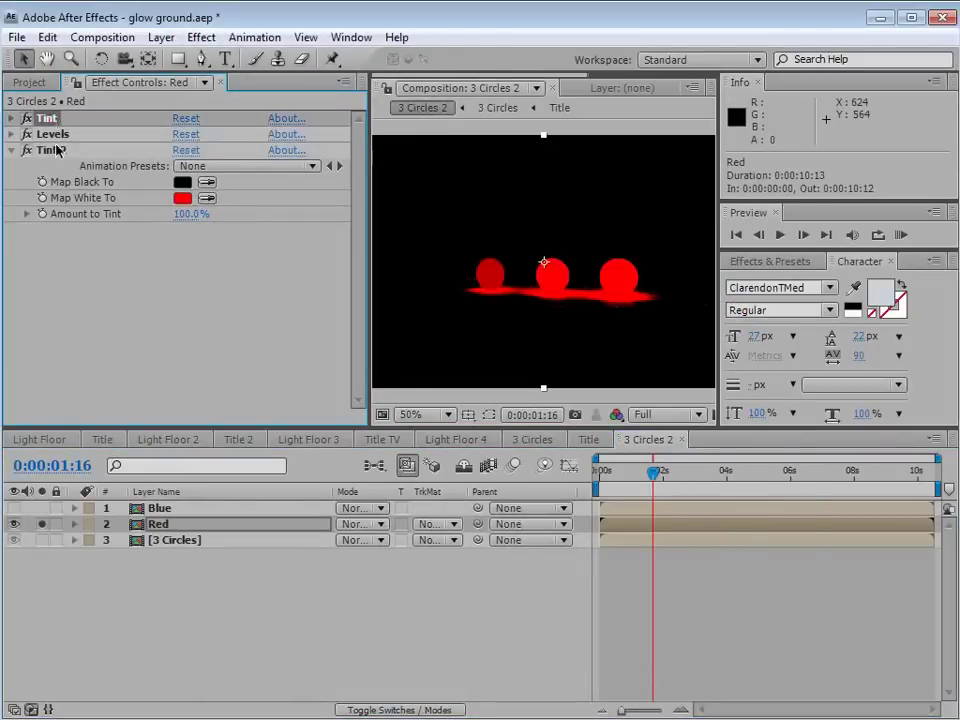
pyautogui.keyDown('shift'); pyautogui.click(58, 150); pyautogui.keyUp('shift')
pyautogui.click(47, 37)
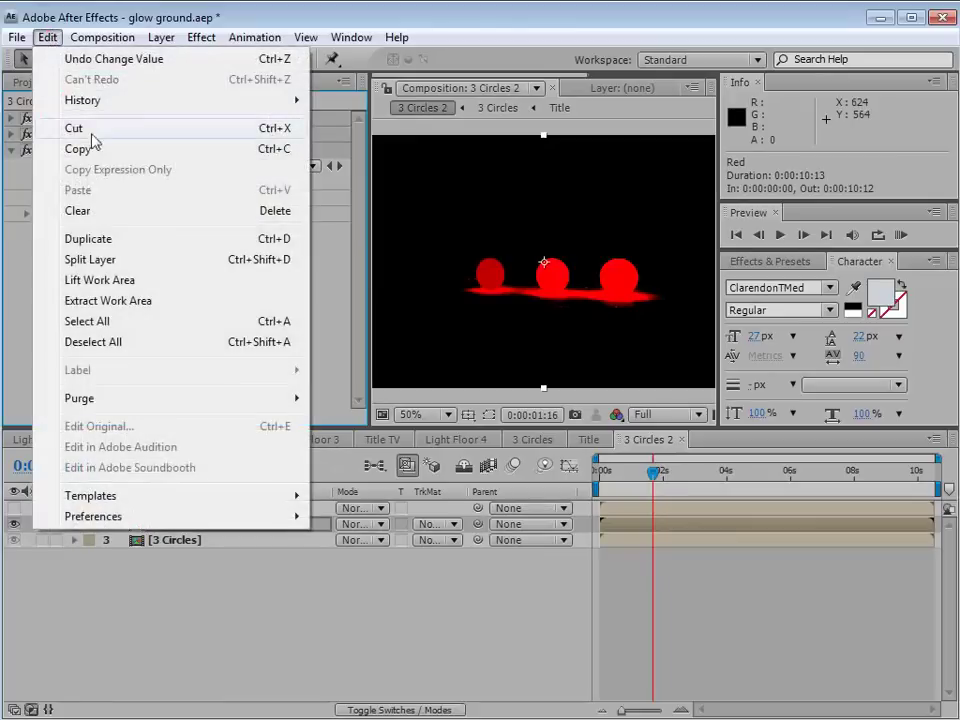
pyautogui.click(104, 150)
pyautogui.click(162, 512)
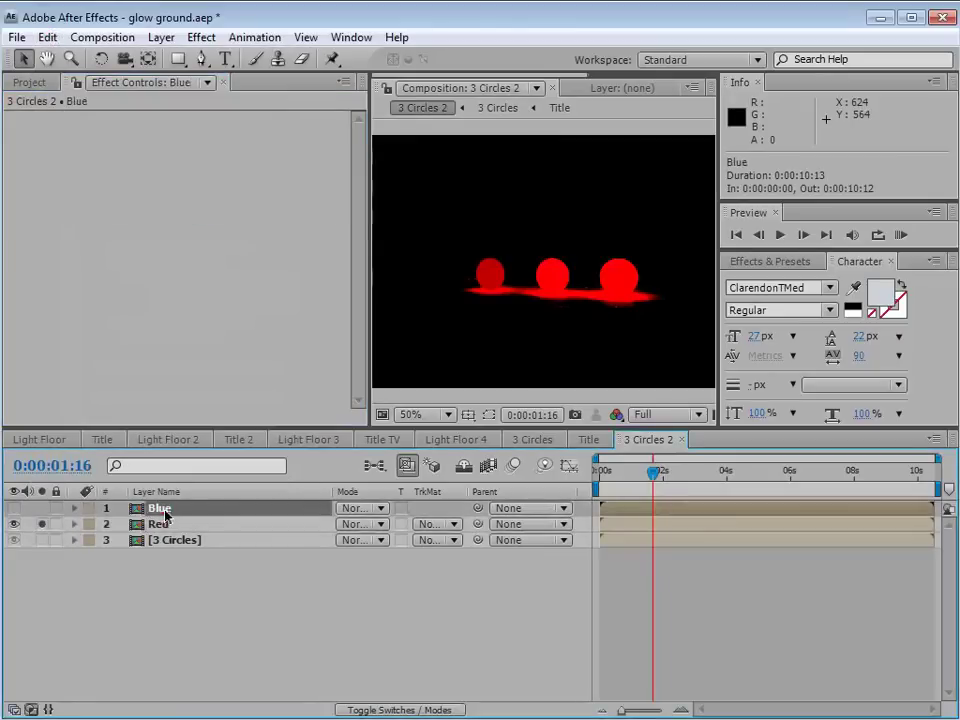
pyautogui.click(47, 37)
pyautogui.click(78, 190)
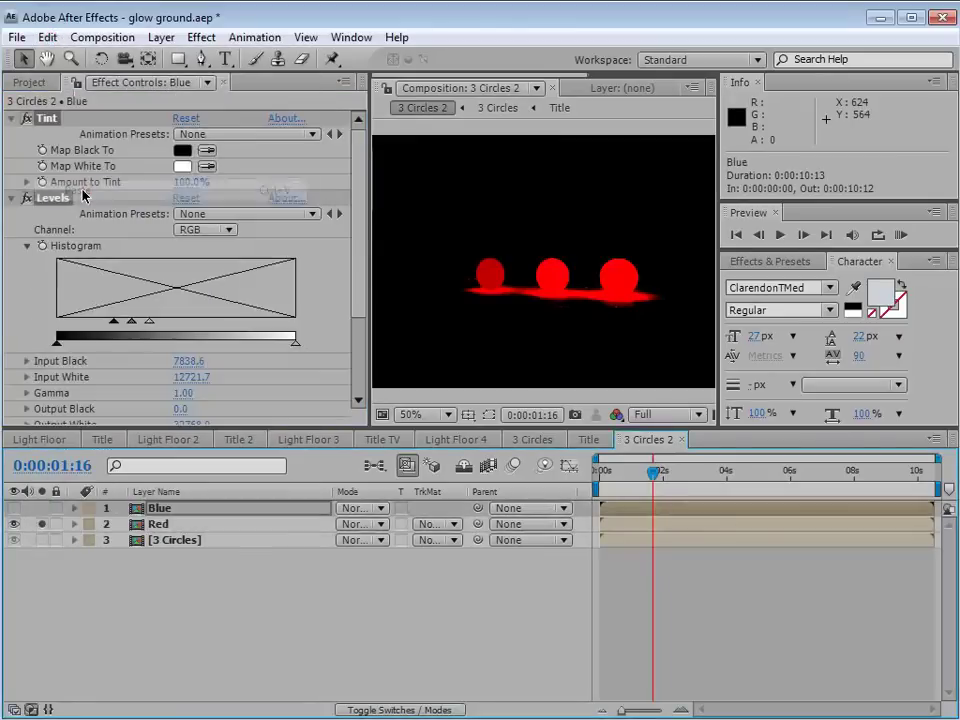
# With Red unsoloed and Blue shown, map white to a bright azure blue in the Blue layer's Tint 2 effect
pyautogui.click(117, 512)
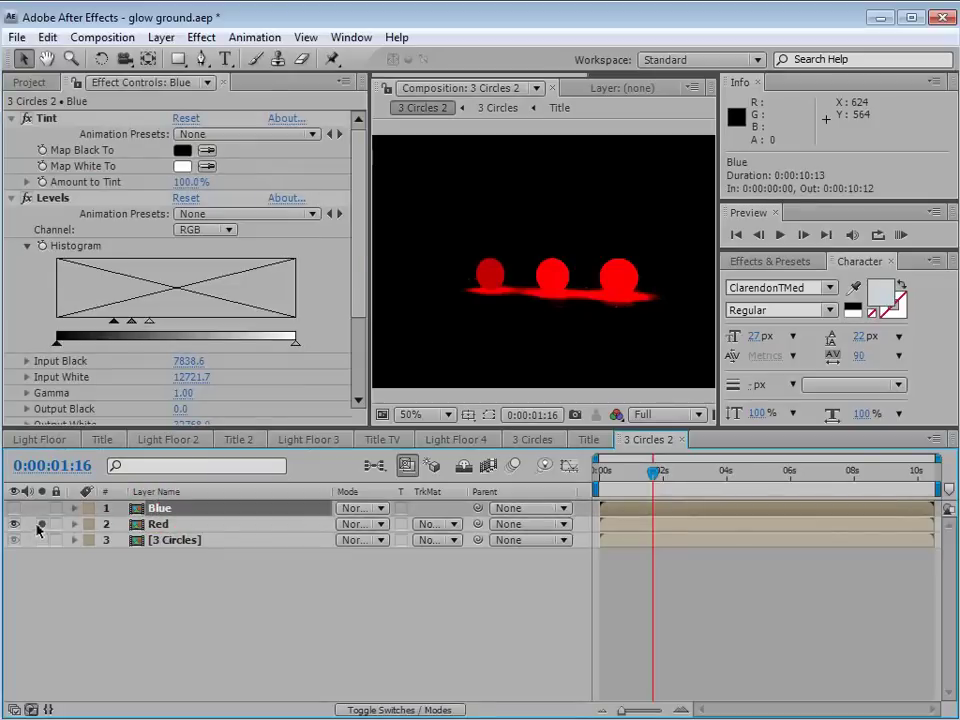
pyautogui.click(360, 349)
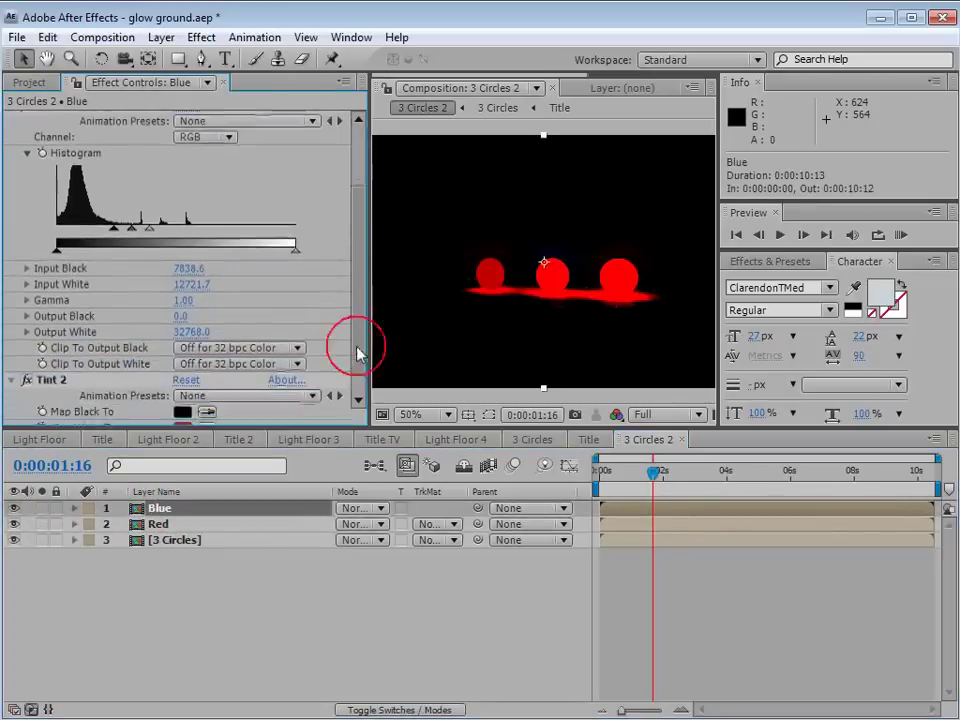
pyautogui.click(182, 400)
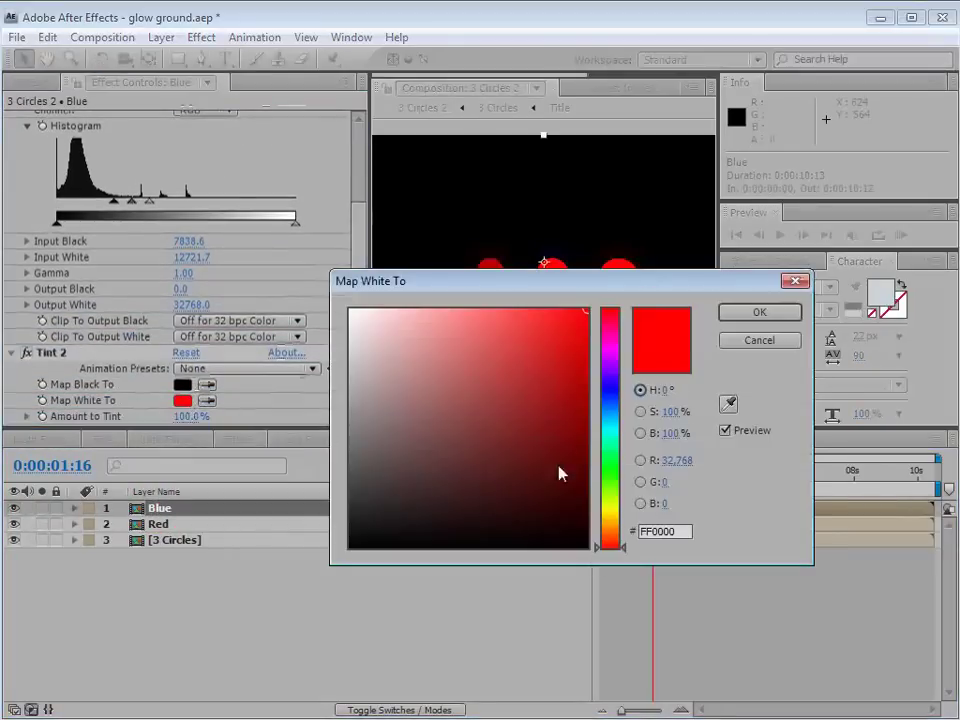
pyautogui.click(609, 399)
pyautogui.moveTo(609, 399); pyautogui.dragTo(609, 412)
pyautogui.click(737, 314)
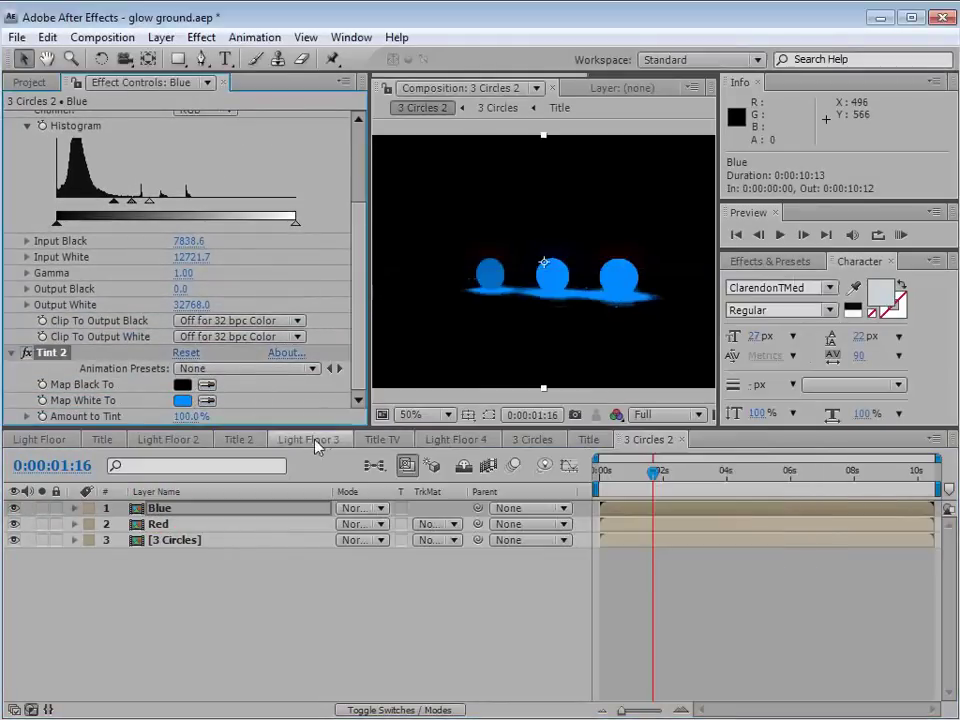
# Set the blending mode of both the Blue and Red layers to Add
pyautogui.click(203, 578)
pyautogui.click(157, 509)
pyautogui.keyDown('shift'); pyautogui.click(160, 524); pyautogui.keyUp('shift')
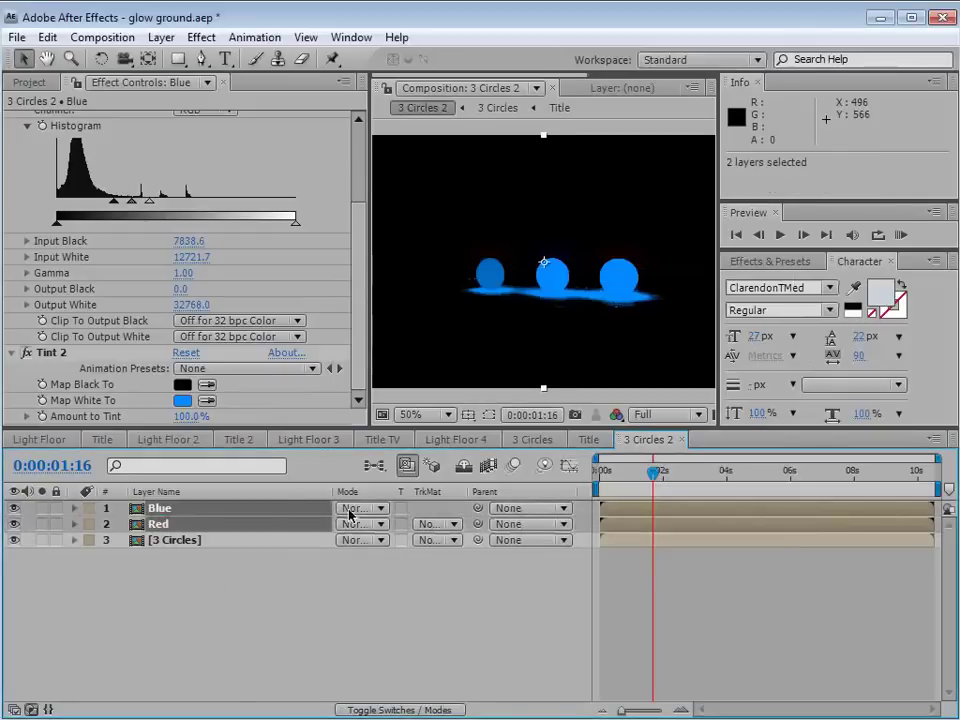
pyautogui.click(356, 508)
pyautogui.click(370, 712)
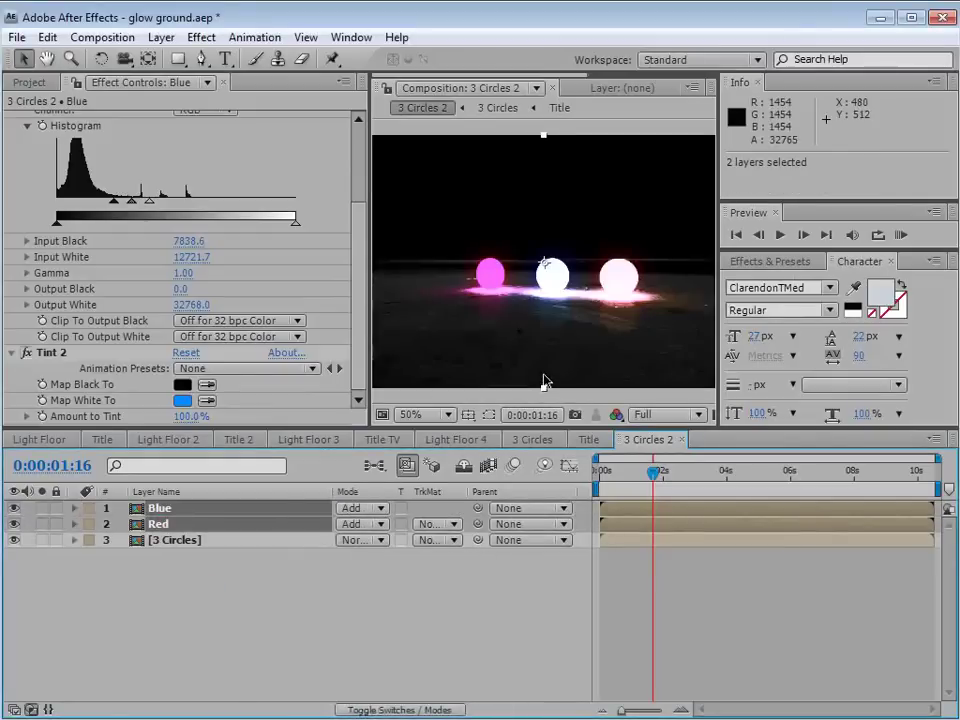
# At 0:00:02:21, apply Fast Blur to the Red layer with a Blurriness of 10
pyautogui.press('.')
pyautogui.moveTo(643, 466); pyautogui.dragTo(691, 505)
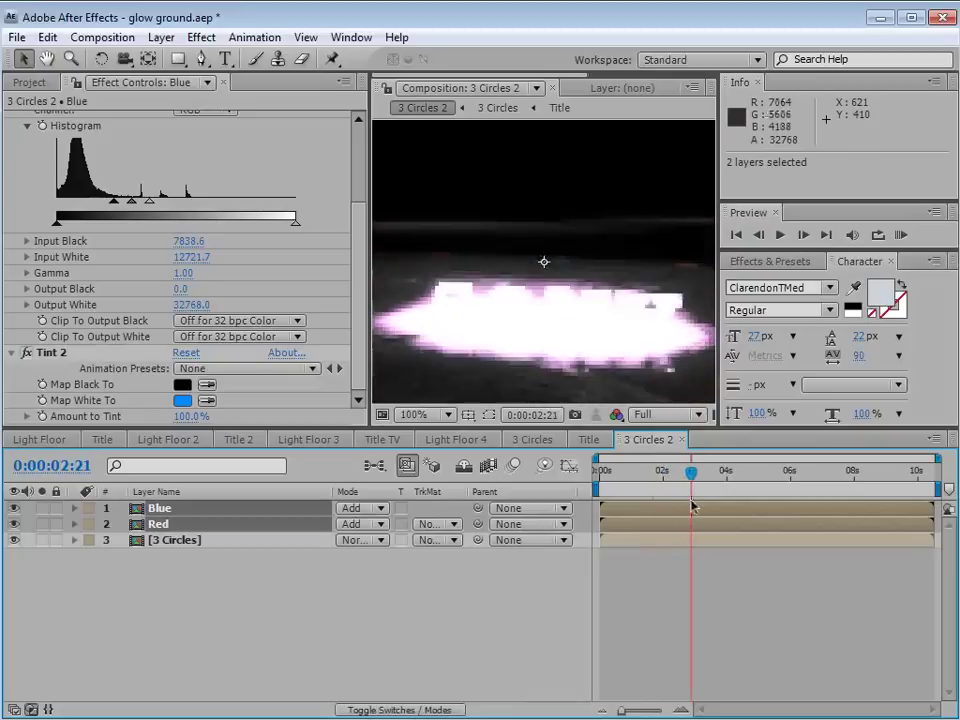
pyautogui.click(370, 555)
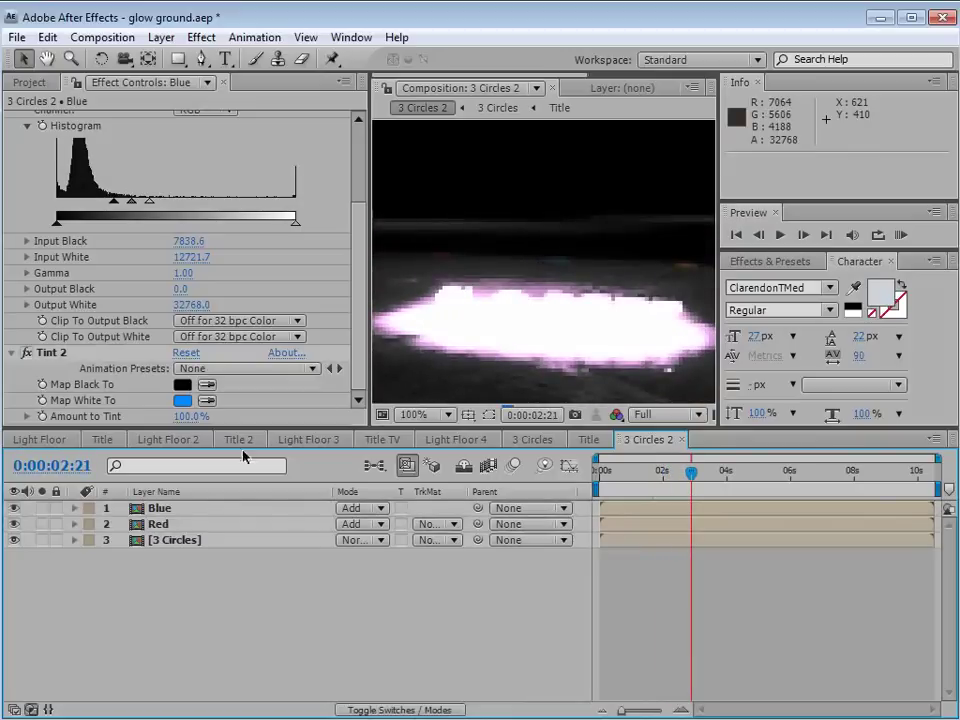
pyautogui.click(155, 524)
pyautogui.click(201, 37)
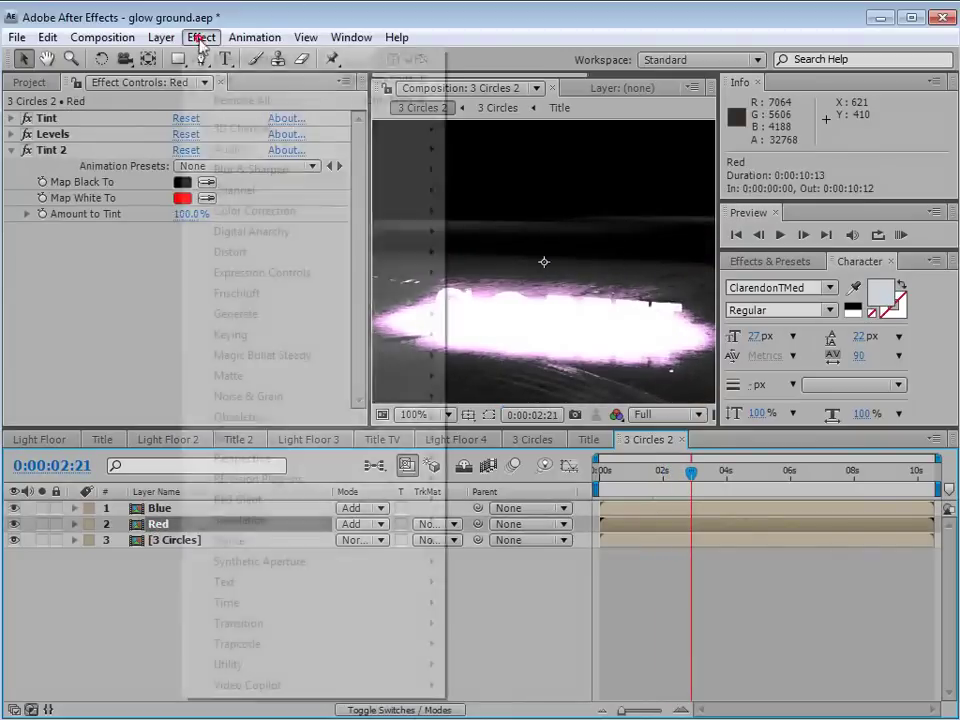
pyautogui.moveTo(249, 167)
pyautogui.click(495, 334)
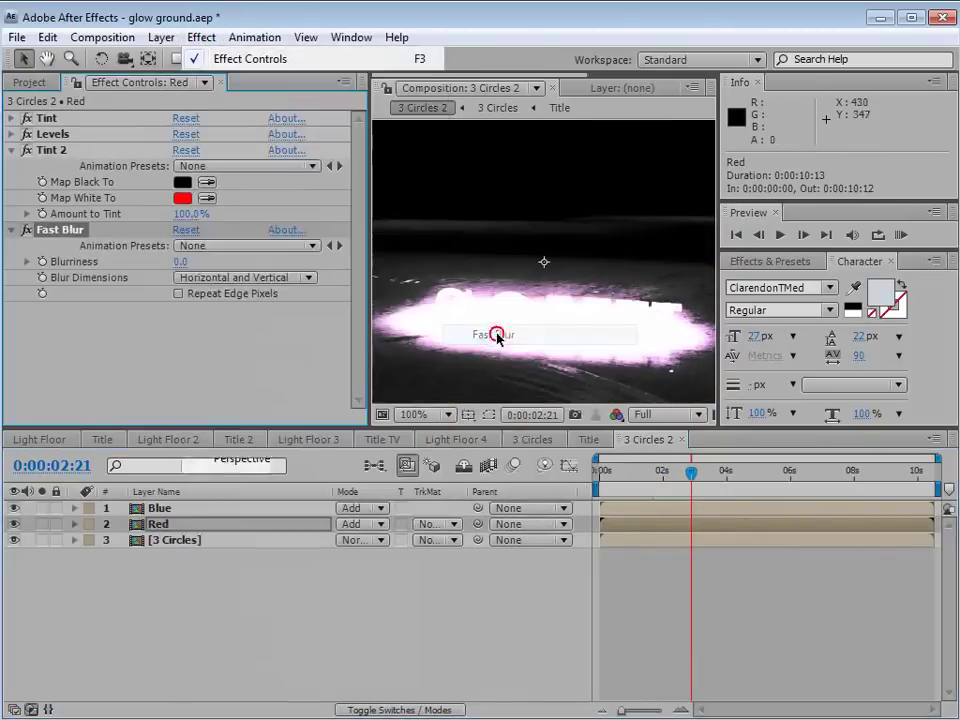
pyautogui.click(181, 262)
pyautogui.write('10')
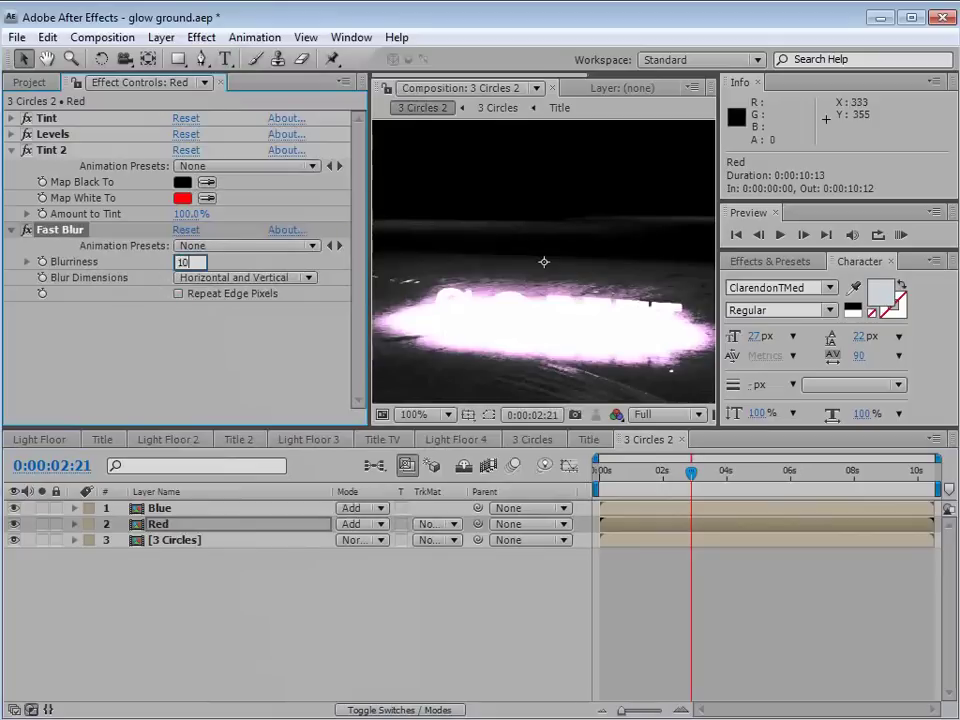
pyautogui.press('Return')
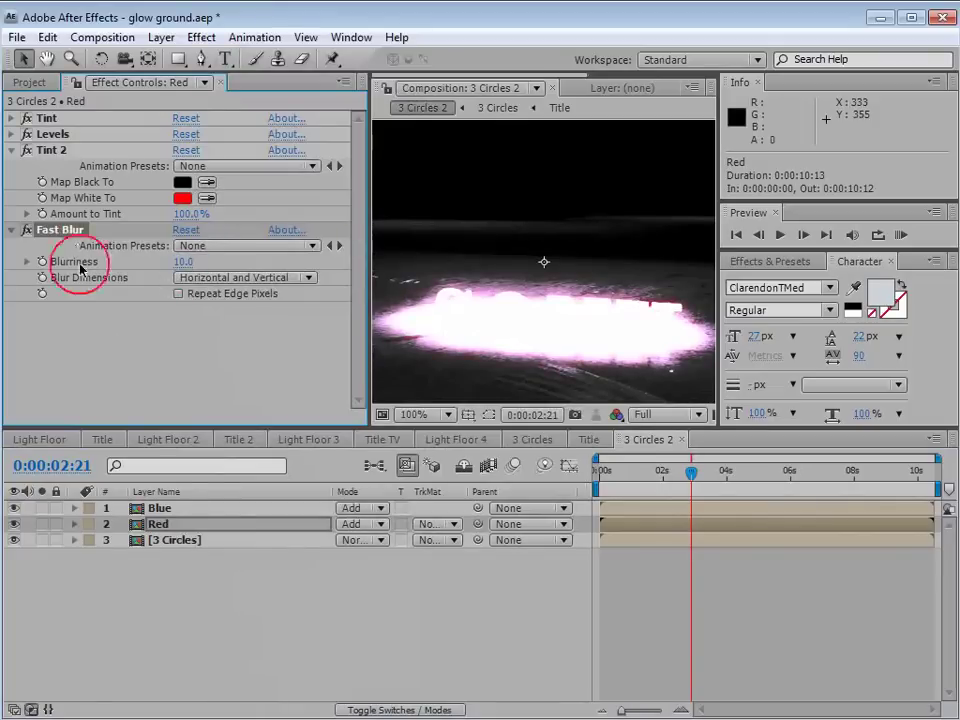
# Give the Blue layer the same Fast Blur with Blurriness 10, and collapse its Tint, Levels and Tint 2 settings
pyautogui.click(156, 508)
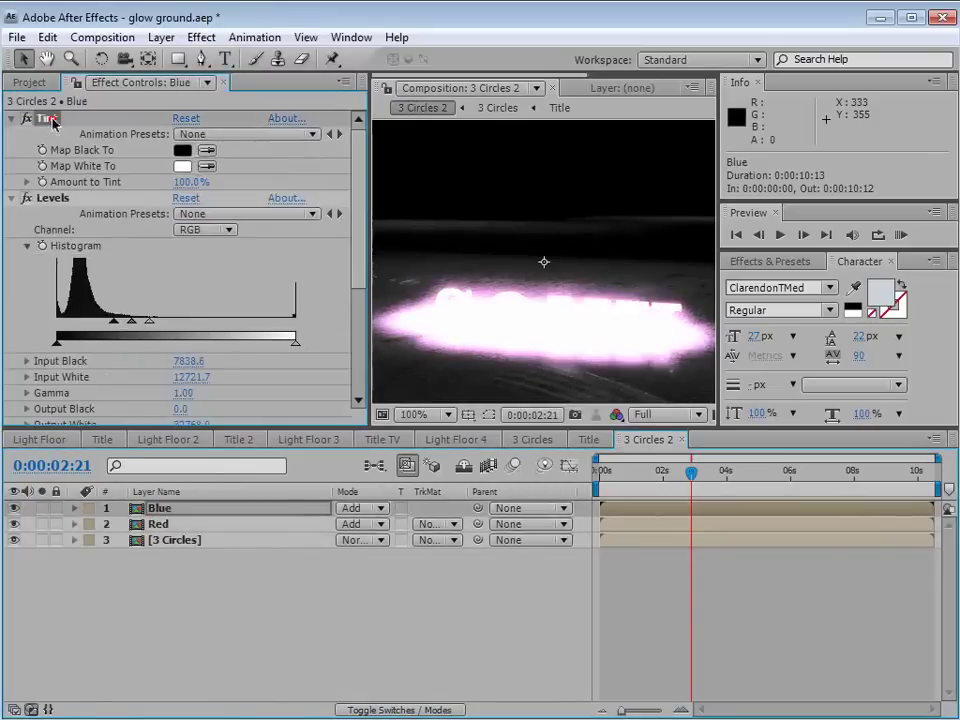
pyautogui.click(12, 118)
pyautogui.click(12, 134)
pyautogui.click(12, 150)
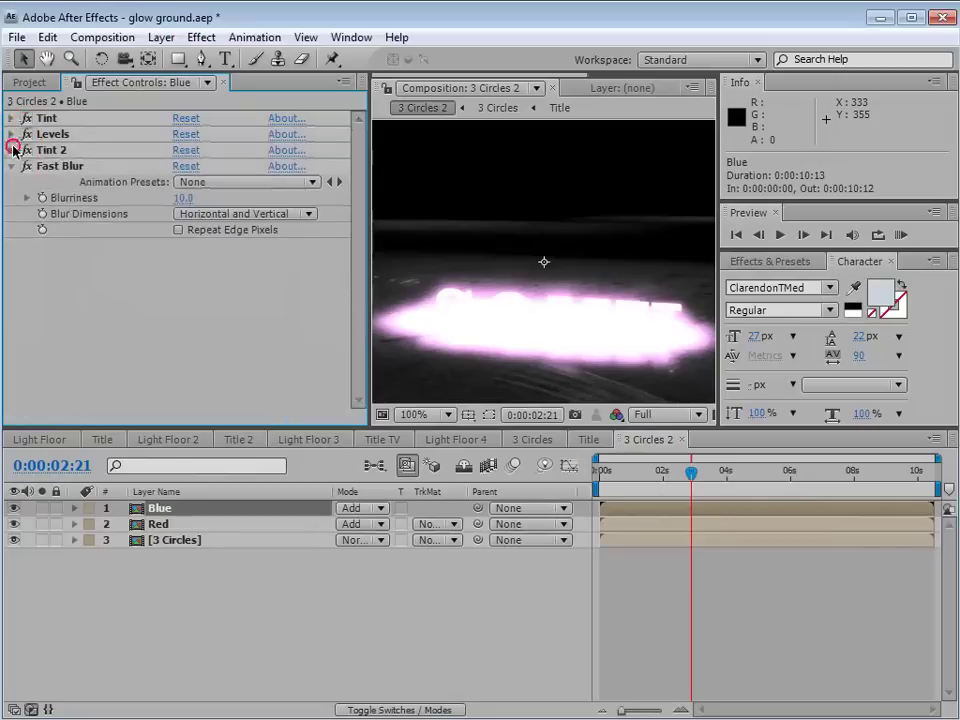
pyautogui.press('Return')
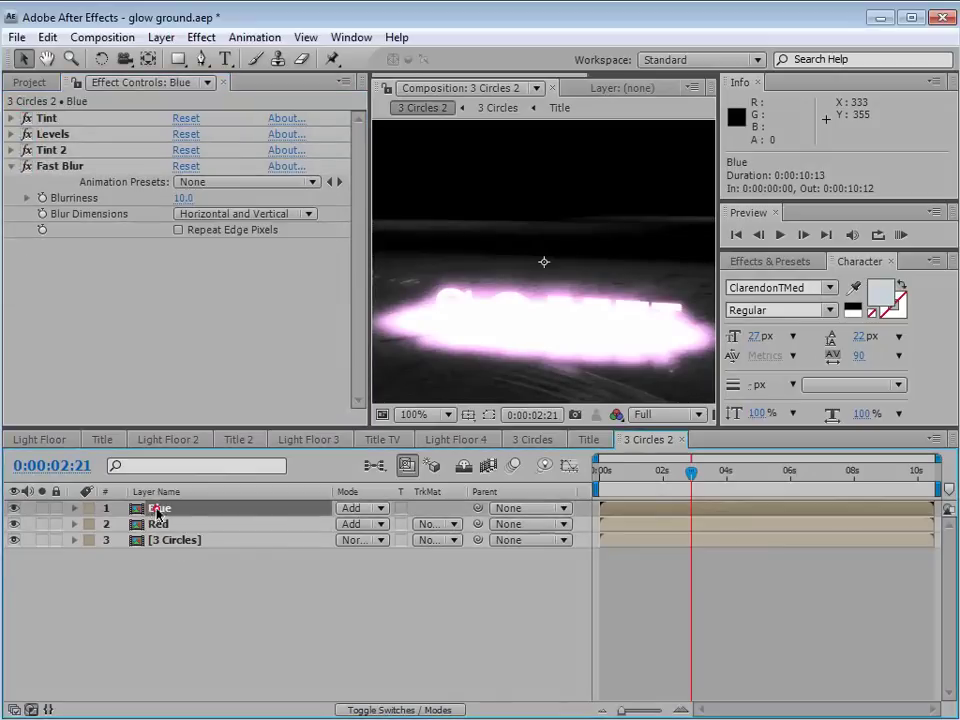
# With 3 Circles temporarily hidden, nudge Red a few pixels left and Blue right to position 484, 270
pyautogui.click(13, 540)
pyautogui.click(157, 524)
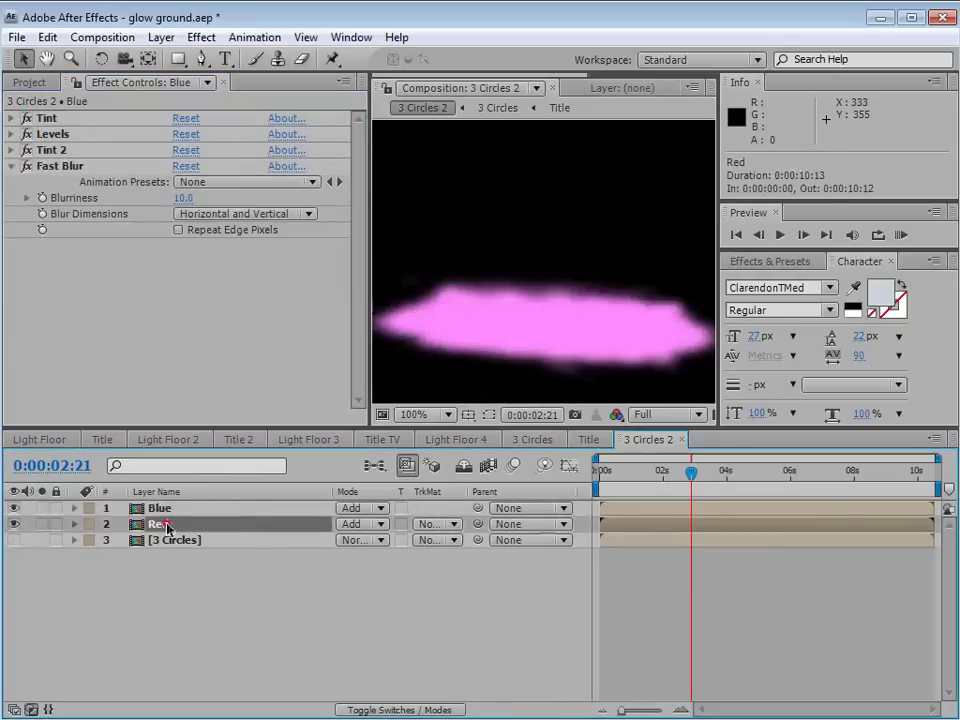
pyautogui.click(466, 323)
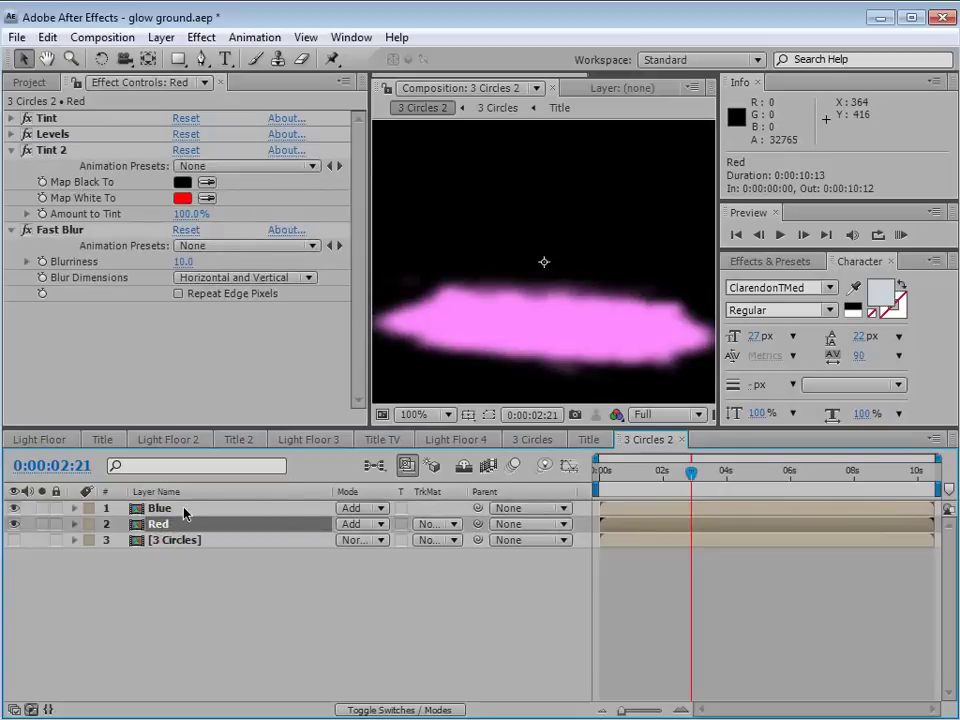
pyautogui.press('Left')
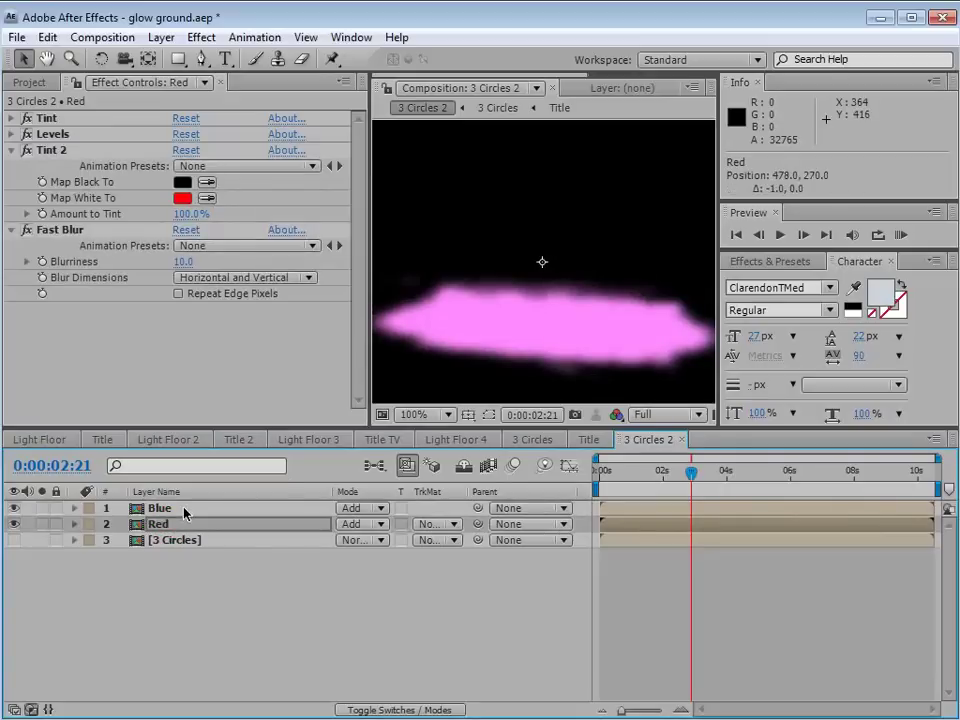
pyautogui.click(160, 509)
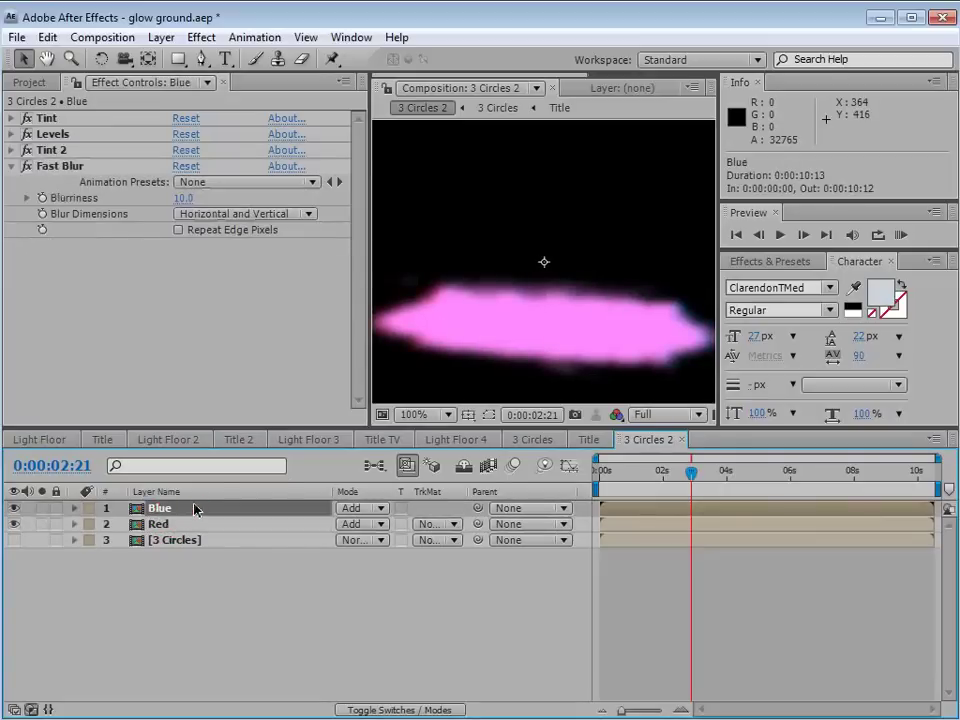
pyautogui.press('Right')
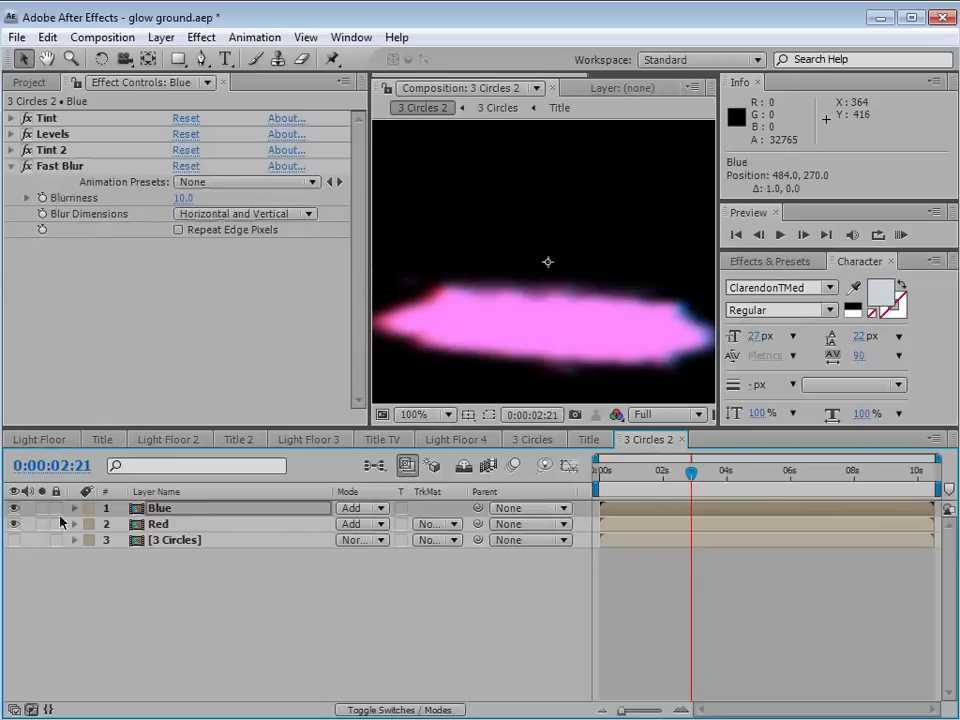
pyautogui.click(14, 540)
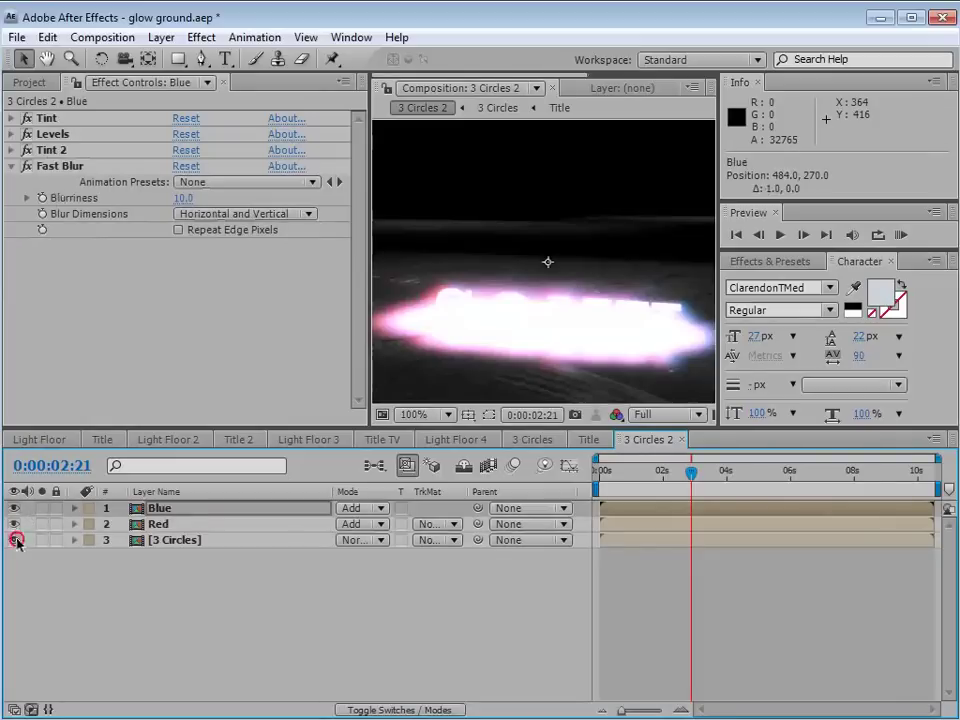
# At 0:00:01:10, lower the opacity of the Blue and Red layers together to 42%
pyautogui.click(636, 472)
pyautogui.moveTo(636, 476)
pyautogui.mouseDown()
pyautogui.moveTo(628, 476)
pyautogui.moveTo(644, 478)
pyautogui.mouseUp()
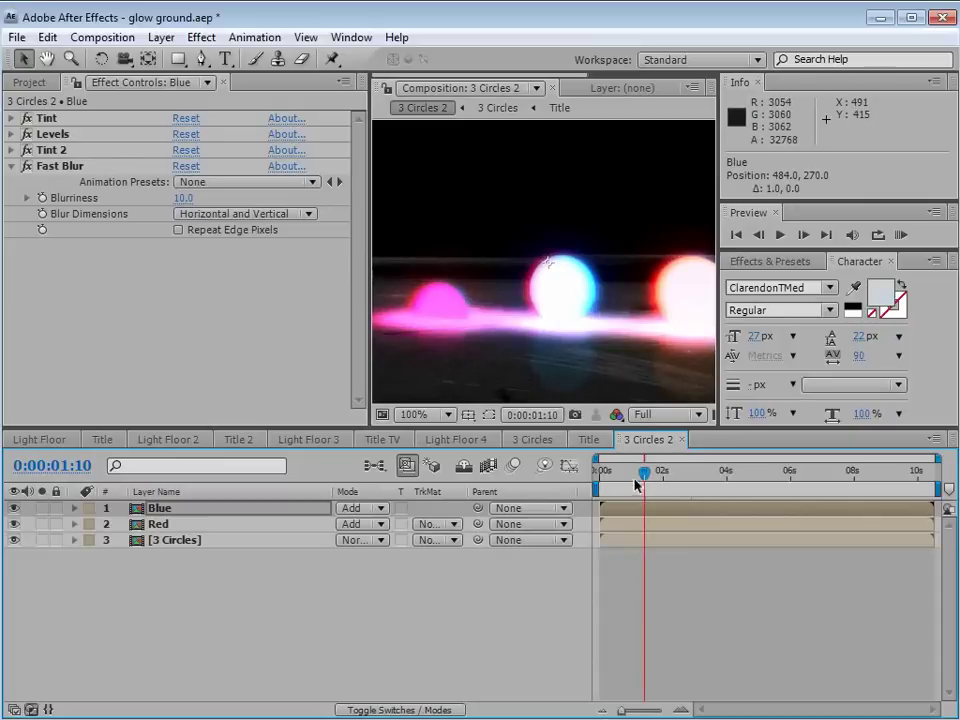
pyautogui.keyDown('shift'); pyautogui.click(175, 531); pyautogui.keyUp('shift')
pyautogui.press('t')
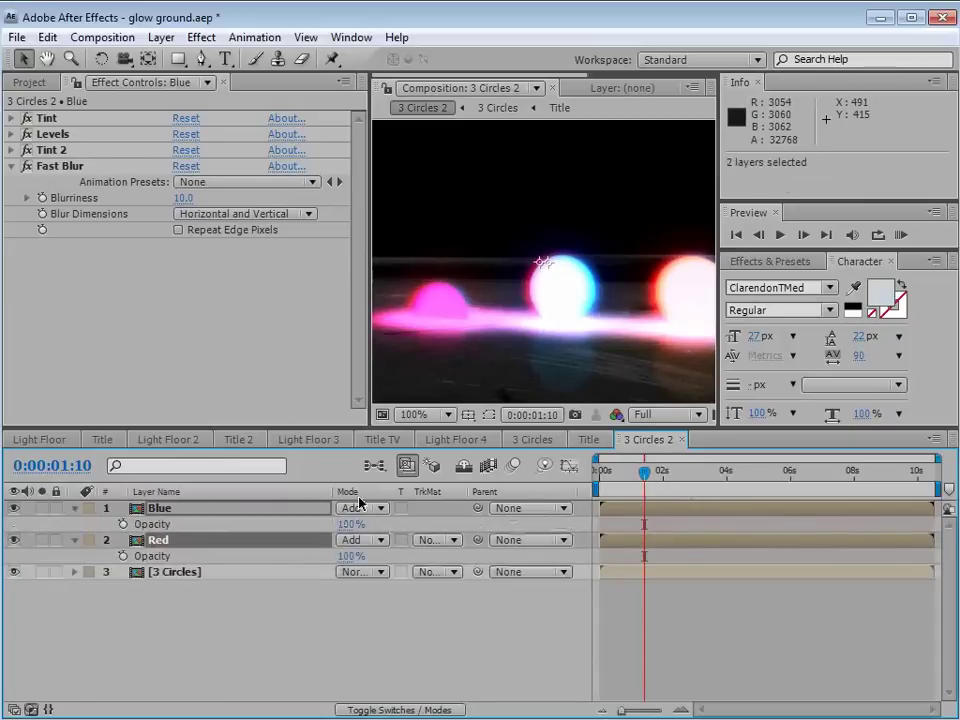
pyautogui.click(155, 540)
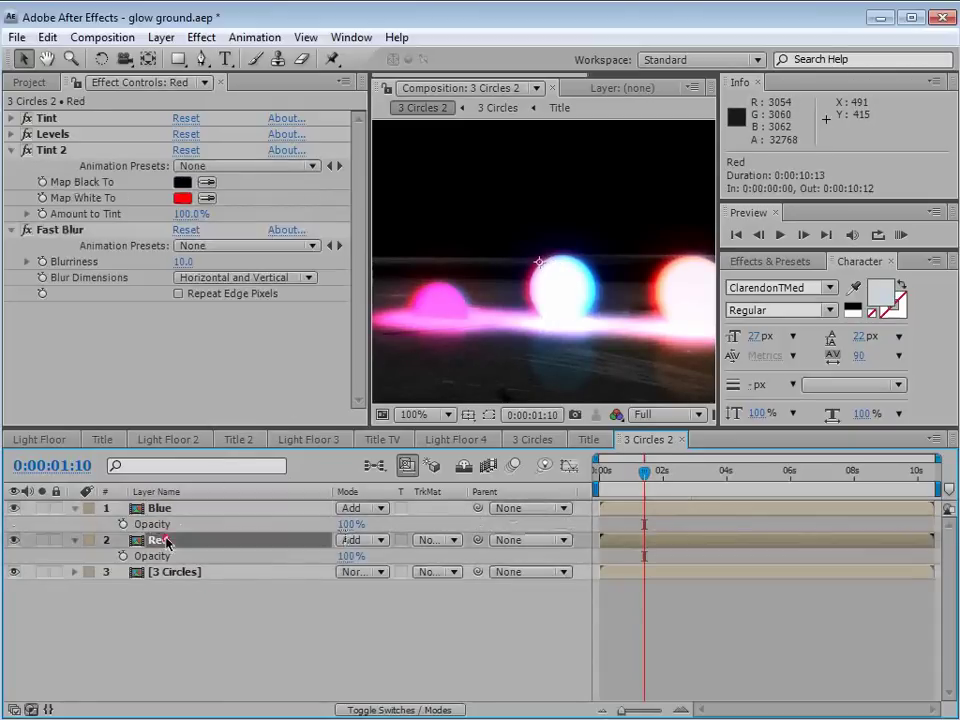
pyautogui.keyDown('shift'); pyautogui.click(155, 508); pyautogui.keyUp('shift')
pyautogui.press('t')
pyautogui.press('t')
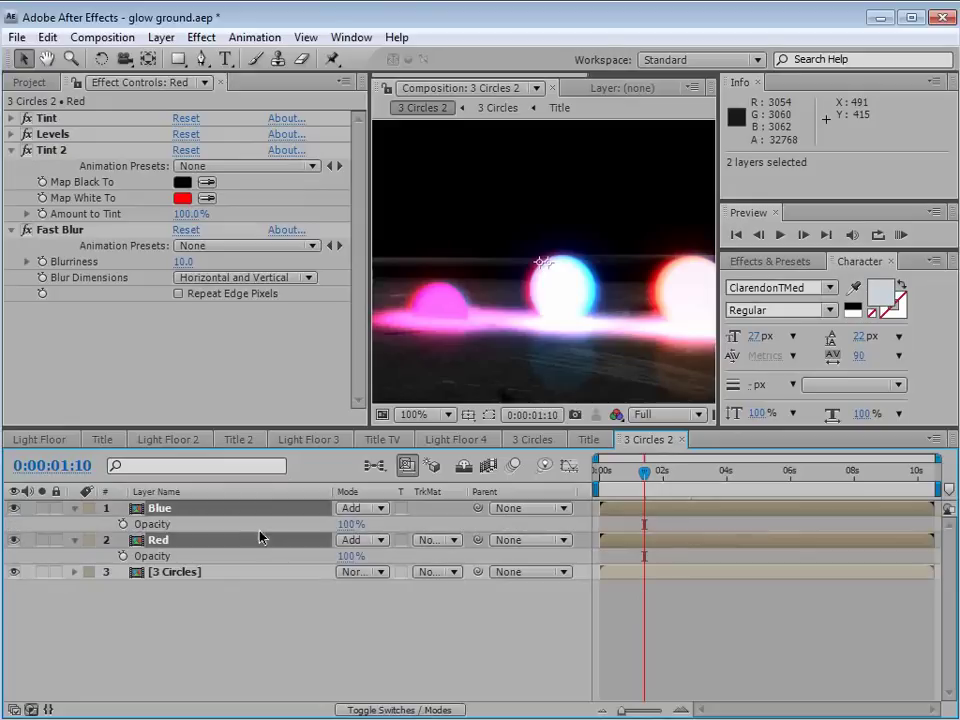
pyautogui.moveTo(339, 523); pyautogui.dragTo(268, 540)
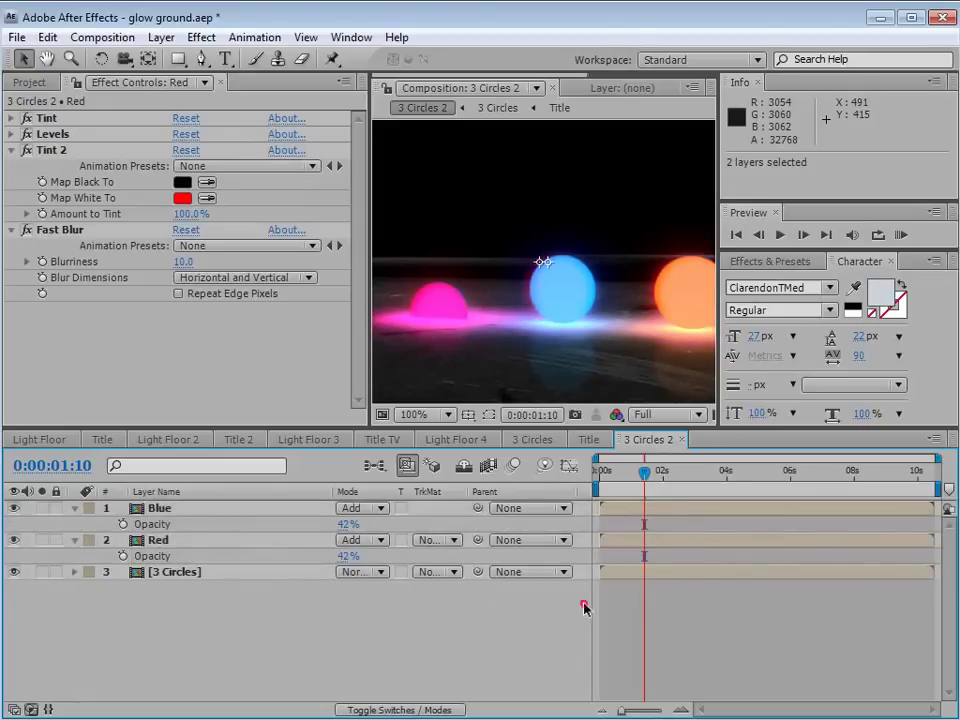
# Reduce the color offset at 200% preview by nudging Red right to position 477, 270 and Blue left to 483.5, 270
pyautogui.scroll(2, 531, 296)
pyautogui.click(620, 546)
pyautogui.press('Right')
pyautogui.press('Right')
pyautogui.press('Right')
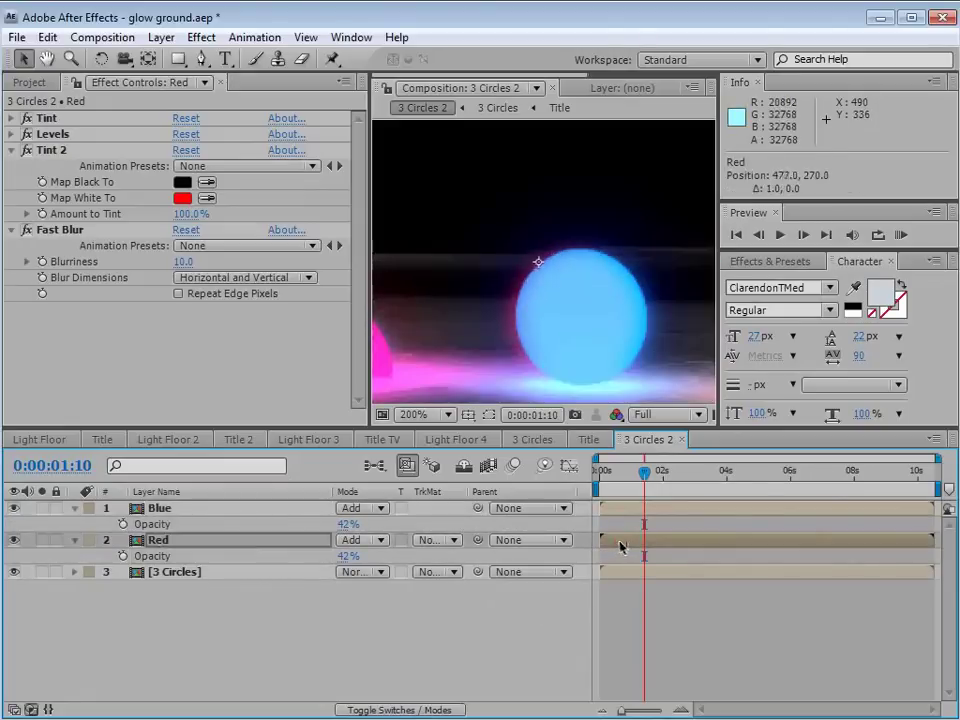
pyautogui.click(628, 508)
pyautogui.press('Left')
pyautogui.press('Left')
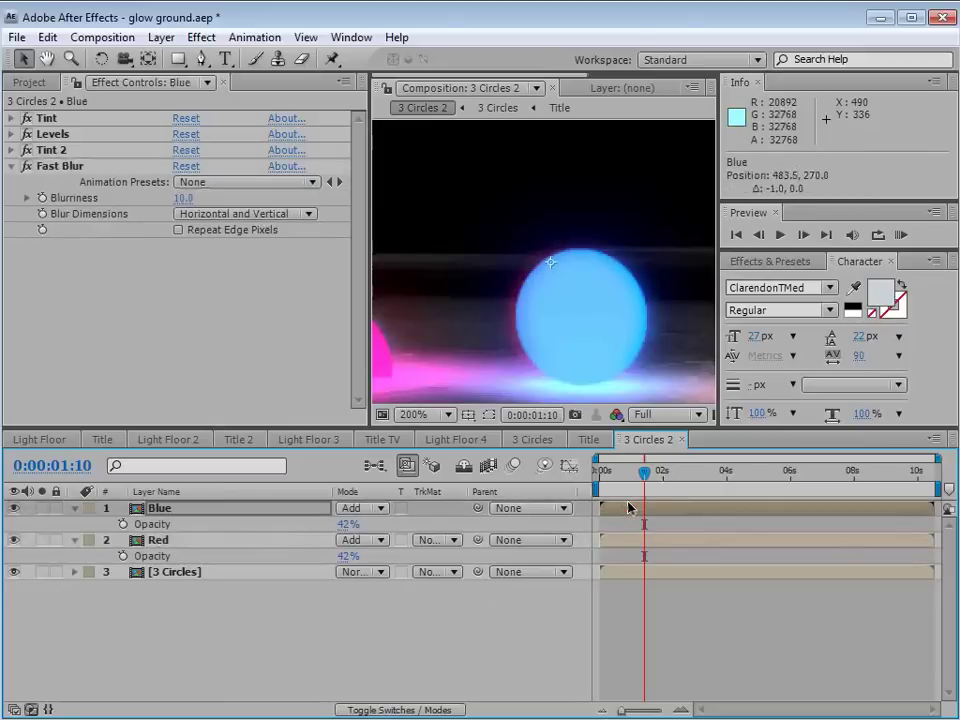
# Nudge Blue left to position 483, 270, check the fringing in an enlarged preview, and move the time to 0:00:02:08
pyautogui.scroll(-2, 538, 293)
pyautogui.press('`')
pyautogui.scroll(2, 551, 407)
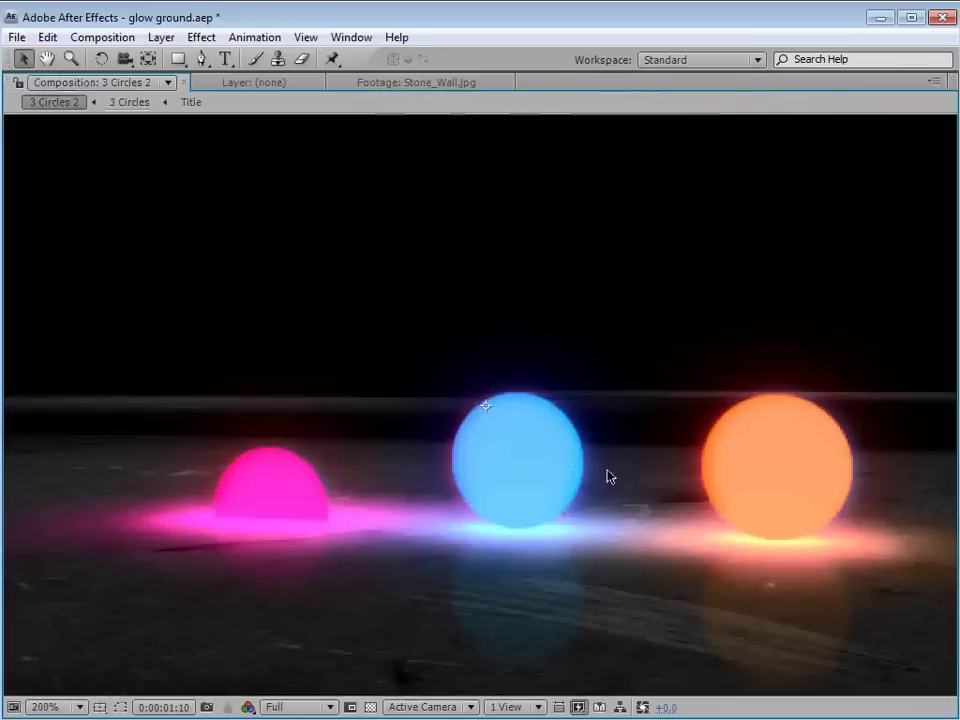
pyautogui.press('`')
pyautogui.scroll(-2, 623, 328)
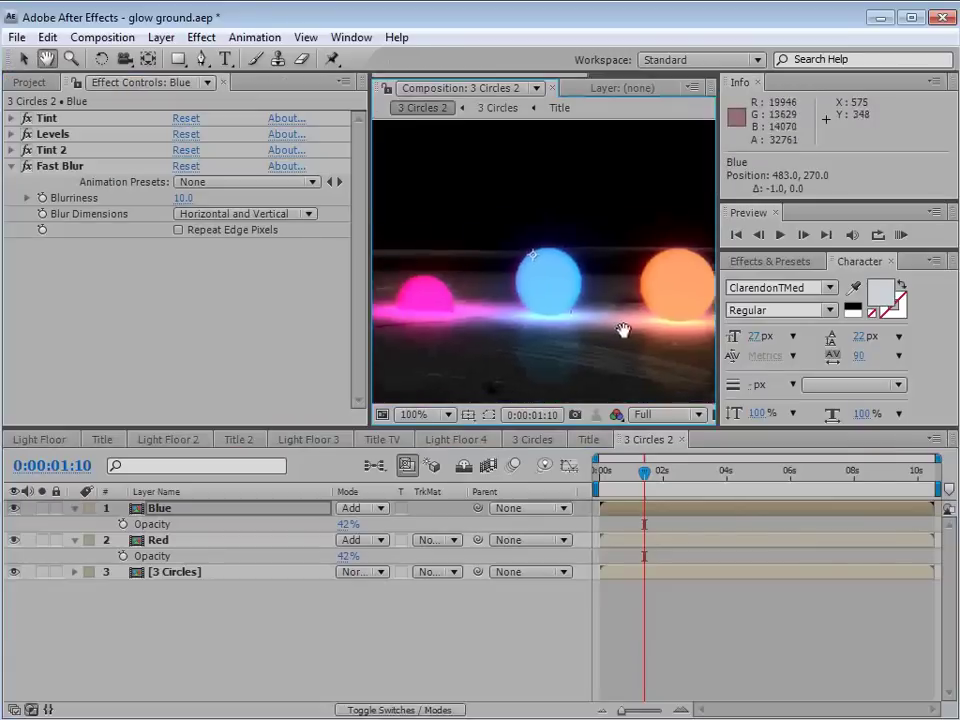
pyautogui.click(620, 483)
pyautogui.moveTo(620, 483); pyautogui.dragTo(673, 516)
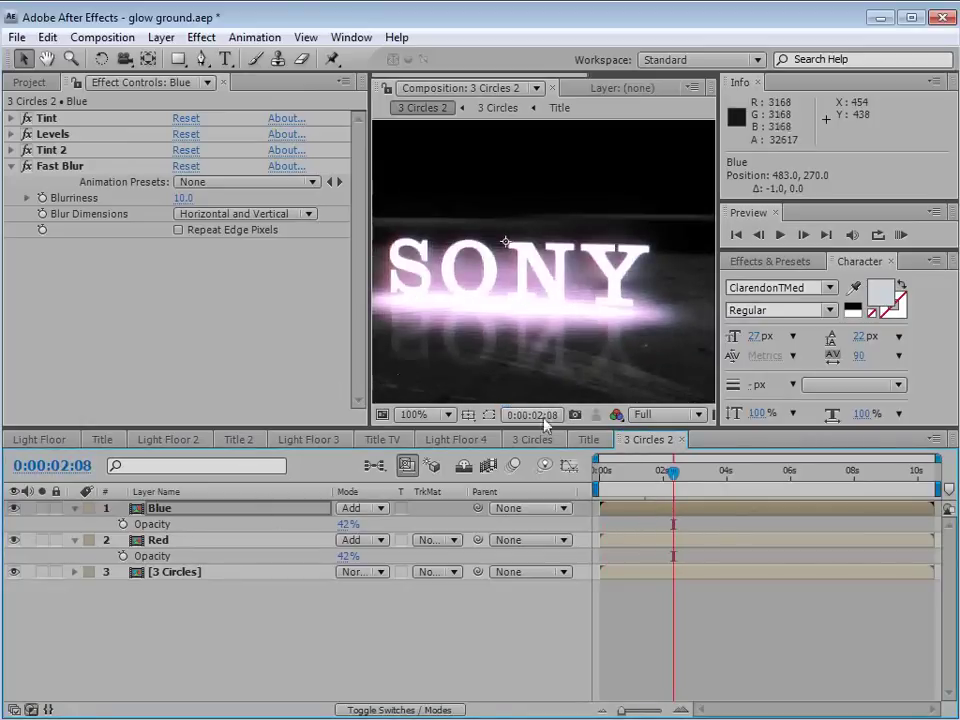
# In the Title composition, darken the SONY text color to grey 9EA2A6 and return to 3 Circles 2
pyautogui.click(589, 439)
pyautogui.doubleClick(553, 277)
pyautogui.click(866, 295)
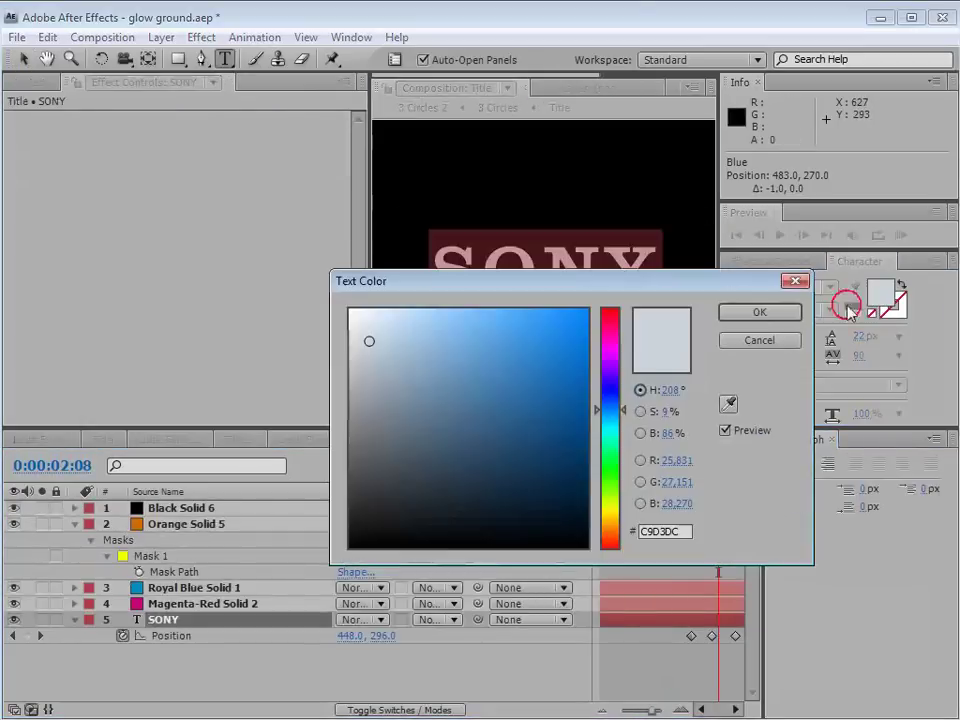
pyautogui.moveTo(386, 343); pyautogui.dragTo(361, 391)
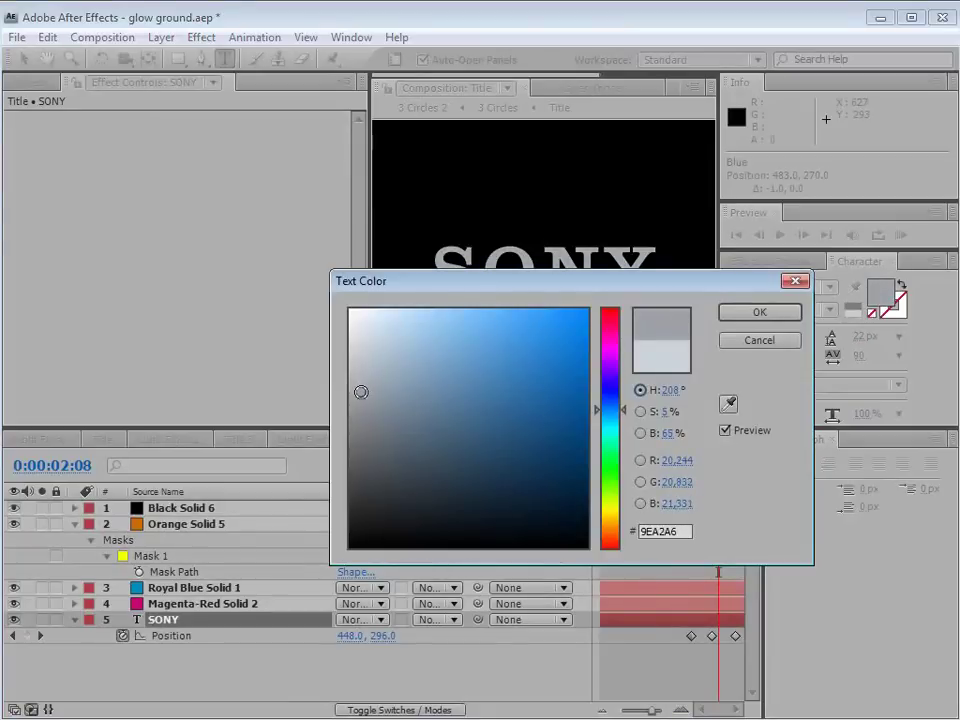
pyautogui.click(800, 313)
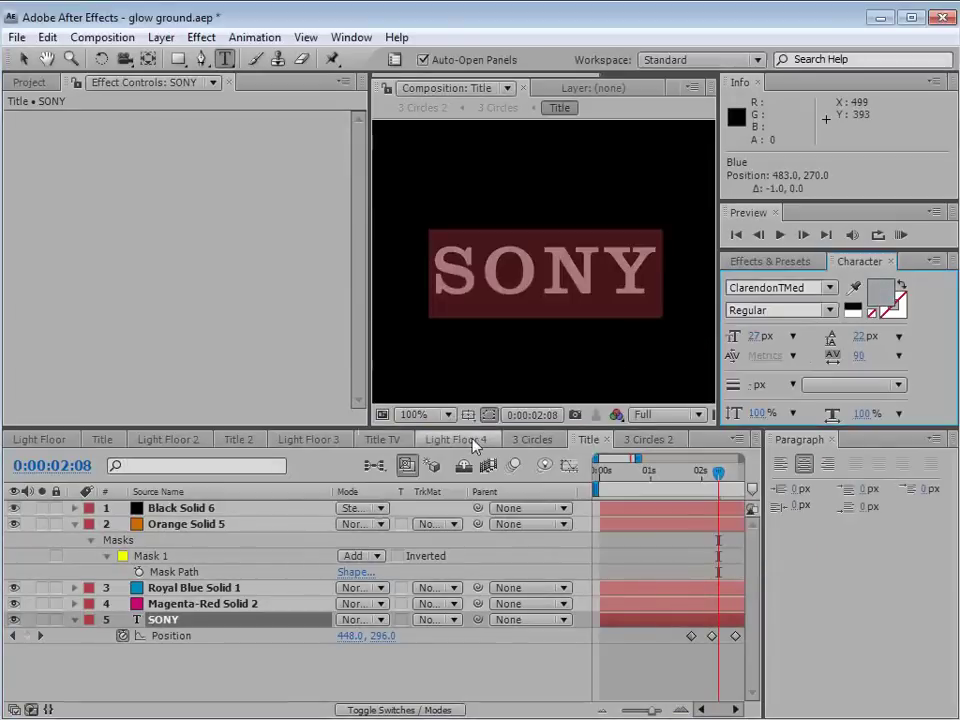
pyautogui.click(622, 526)
pyautogui.click(648, 439)
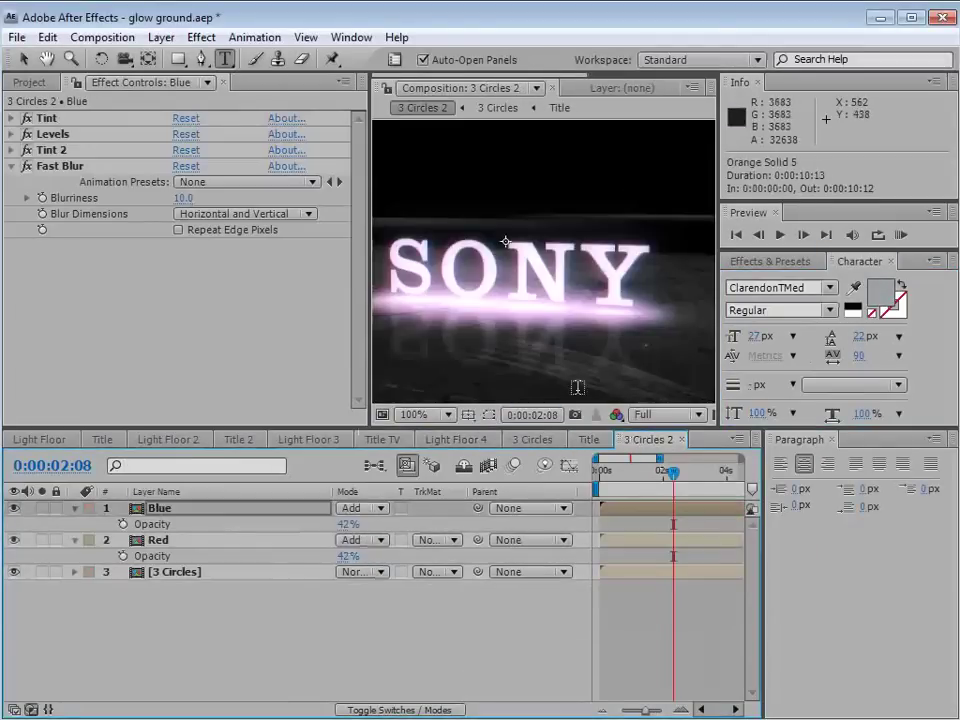
# Set the Fast Blur Blurriness to 5 on both the Red and Blue layers
pyautogui.click(615, 549)
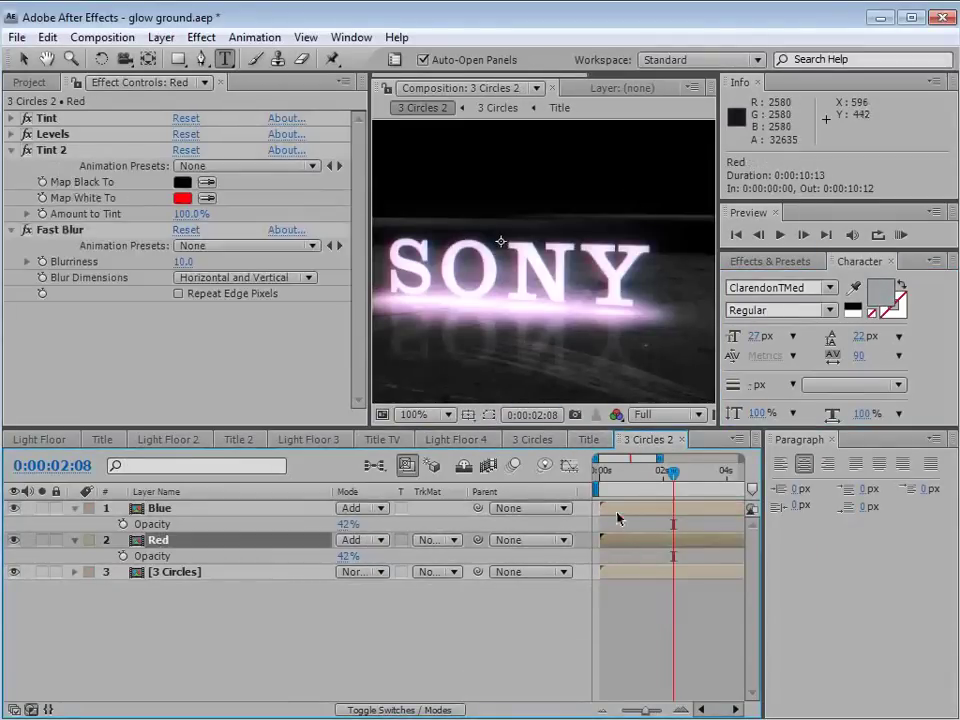
pyautogui.click(185, 262)
pyautogui.press('Return')
pyautogui.click(160, 508)
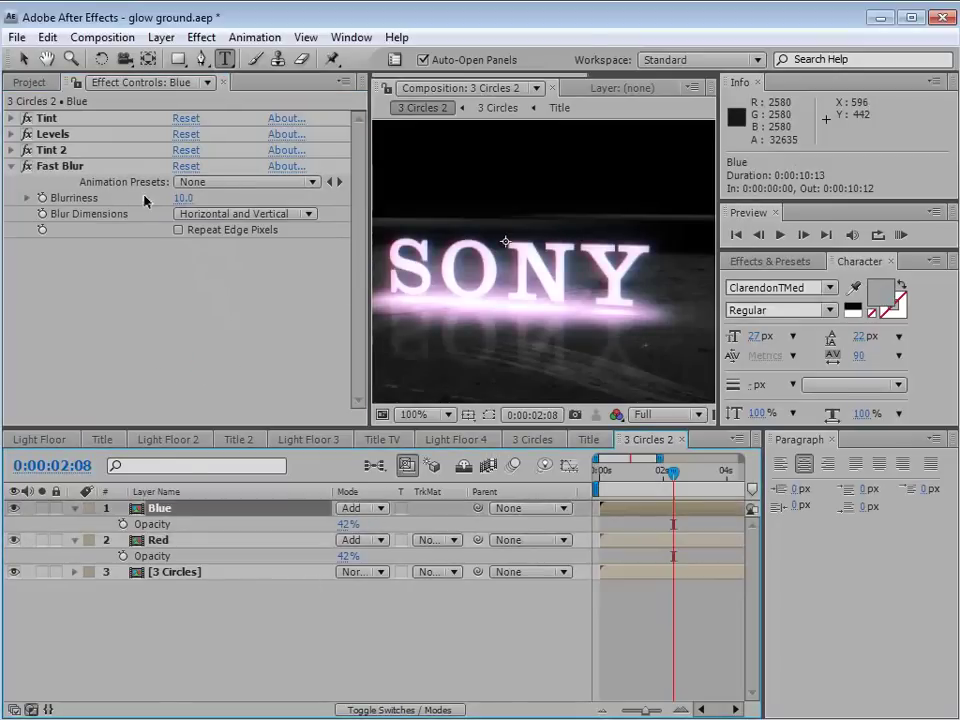
pyautogui.click(181, 199)
pyautogui.write('5')
pyautogui.press('Return')
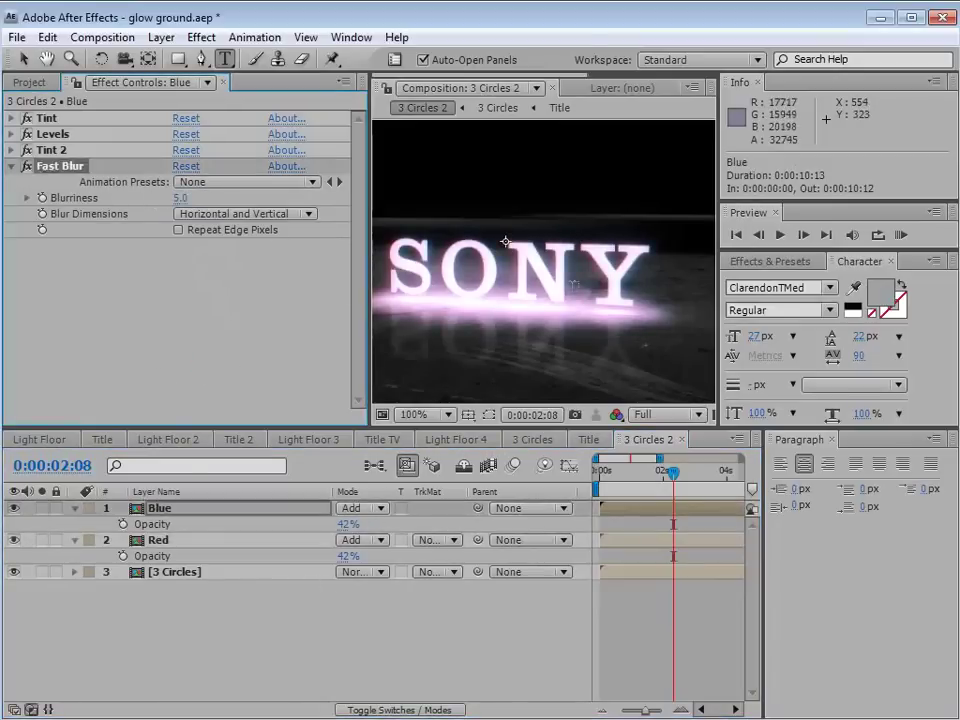
# Tighten the color offset around the SONY text by nudging Red right to position 478.5, 270 and Blue left to 481, 270
pyautogui.press('v')
pyautogui.click(620, 540)
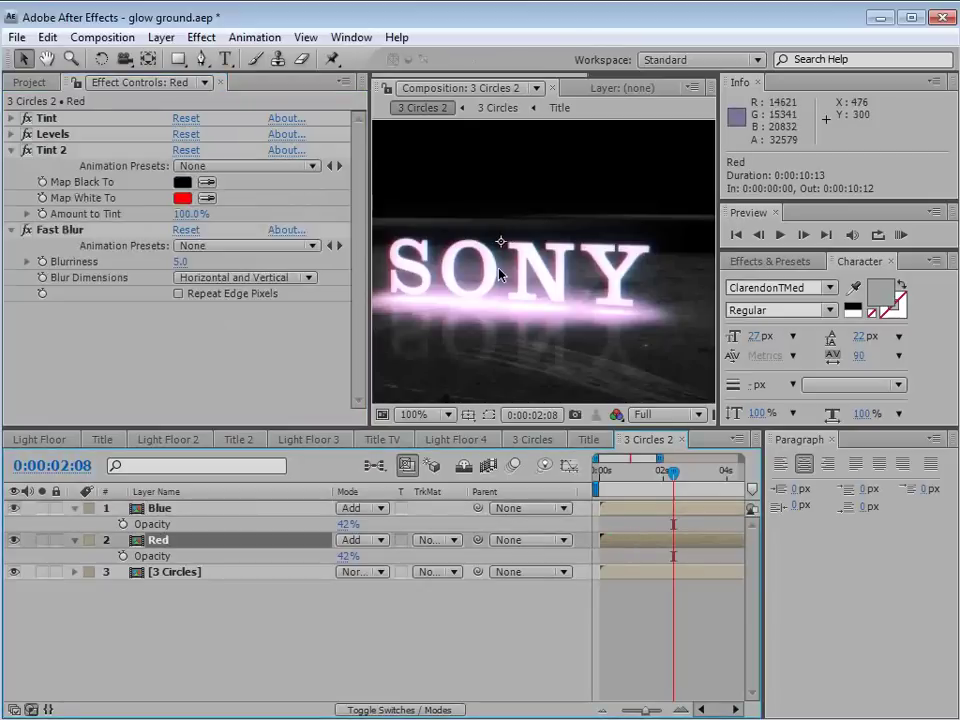
pyautogui.press('.')
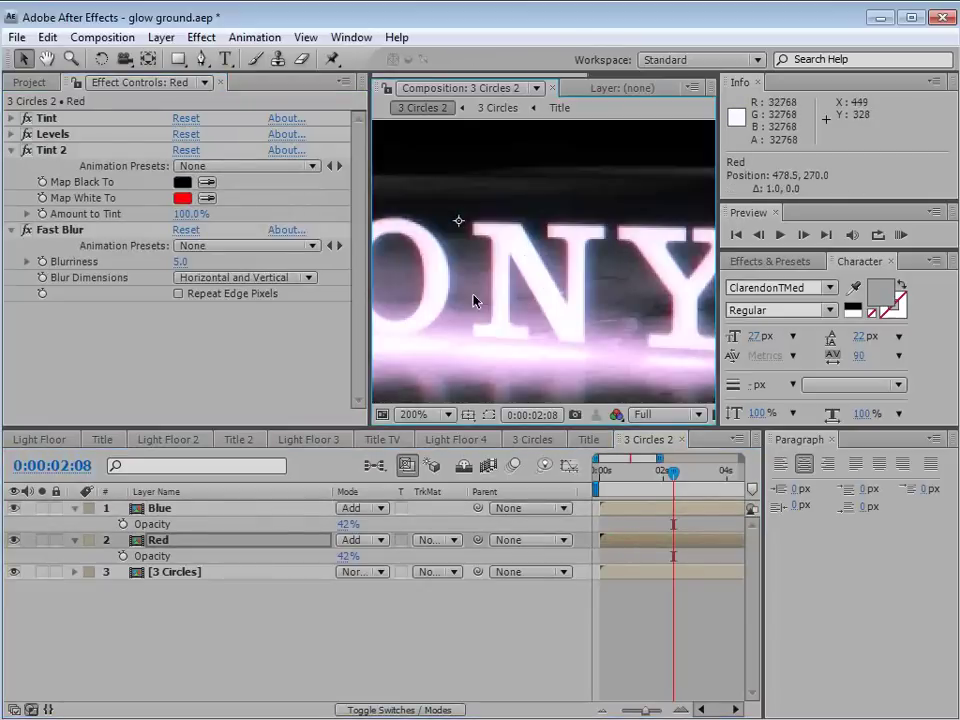
pyautogui.click(624, 508)
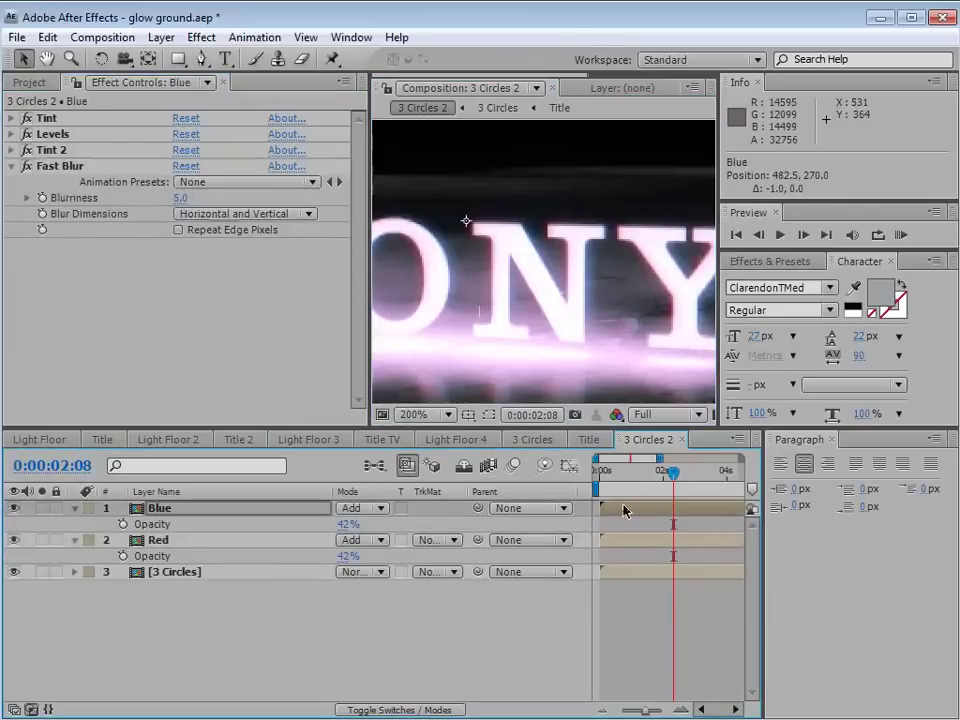
pyautogui.press(',')
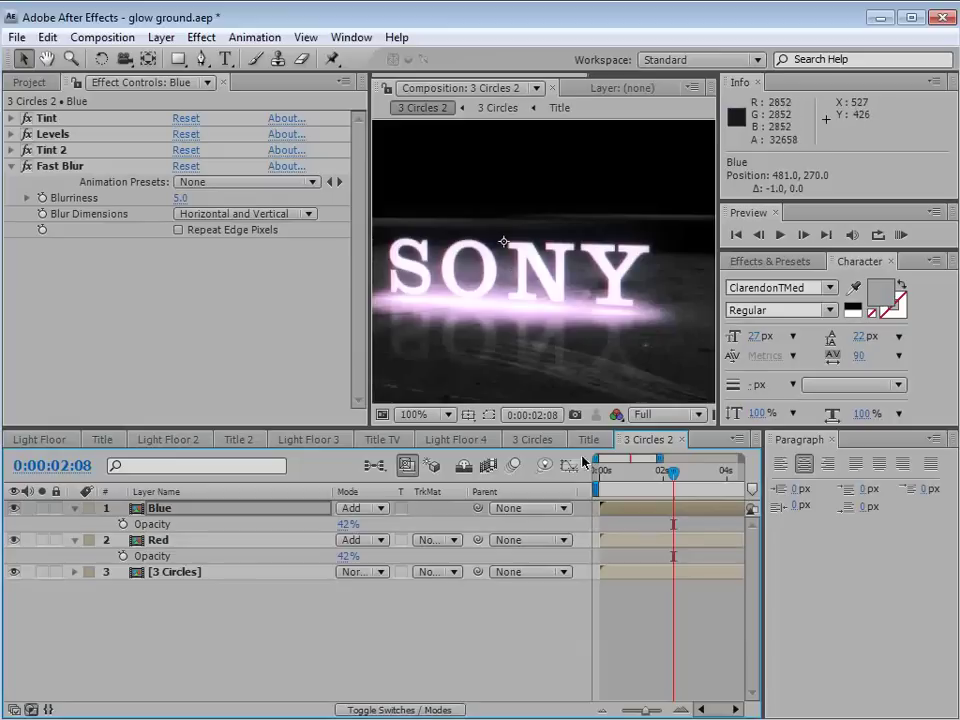
pyautogui.press('.')
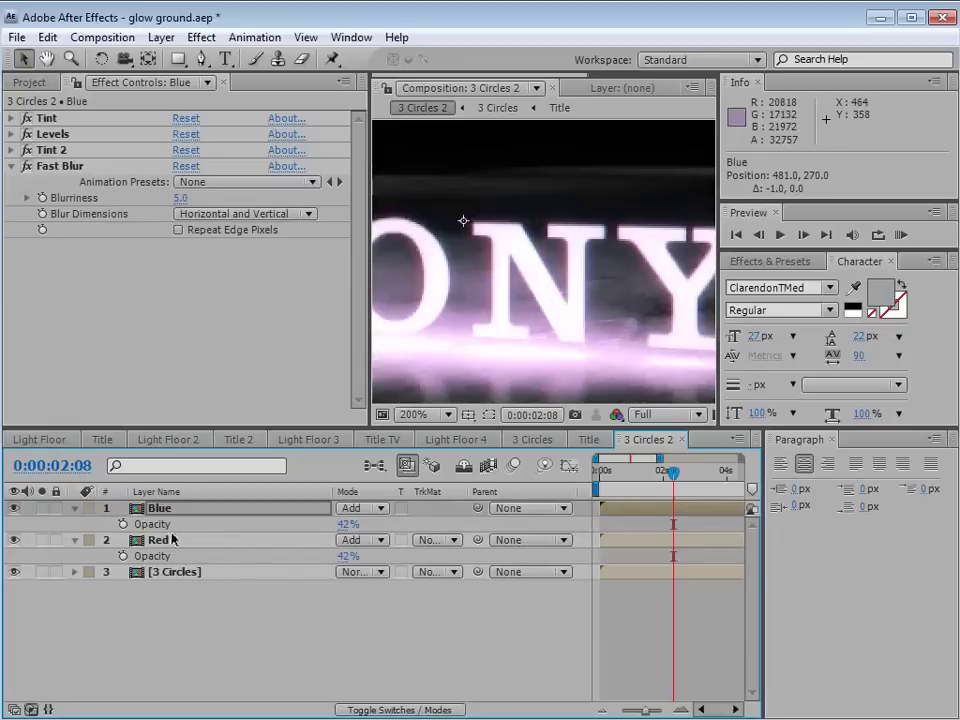
# Adjust the opacity of the Blue and Red layers together
pyautogui.keyDown('ctrl'); pyautogui.click(213, 546); pyautogui.keyUp('ctrl')
pyautogui.press('t')
pyautogui.press('t')
pyautogui.moveTo(346, 524)
pyautogui.mouseDown()
pyautogui.moveTo(265, 541)
pyautogui.moveTo(430, 533)
pyautogui.moveTo(300, 541)
pyautogui.moveTo(345, 540)
pyautogui.mouseUp()
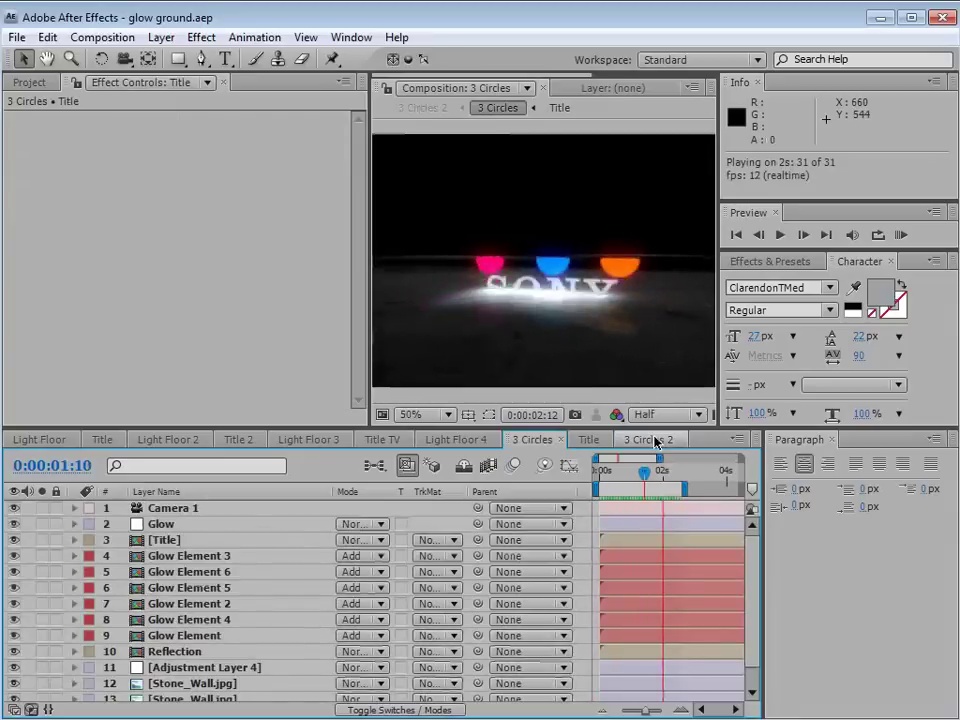
# Stop the 3 Circles preview and review the Light Glow movie from the glowing circles through to the title
pyautogui.press('space')
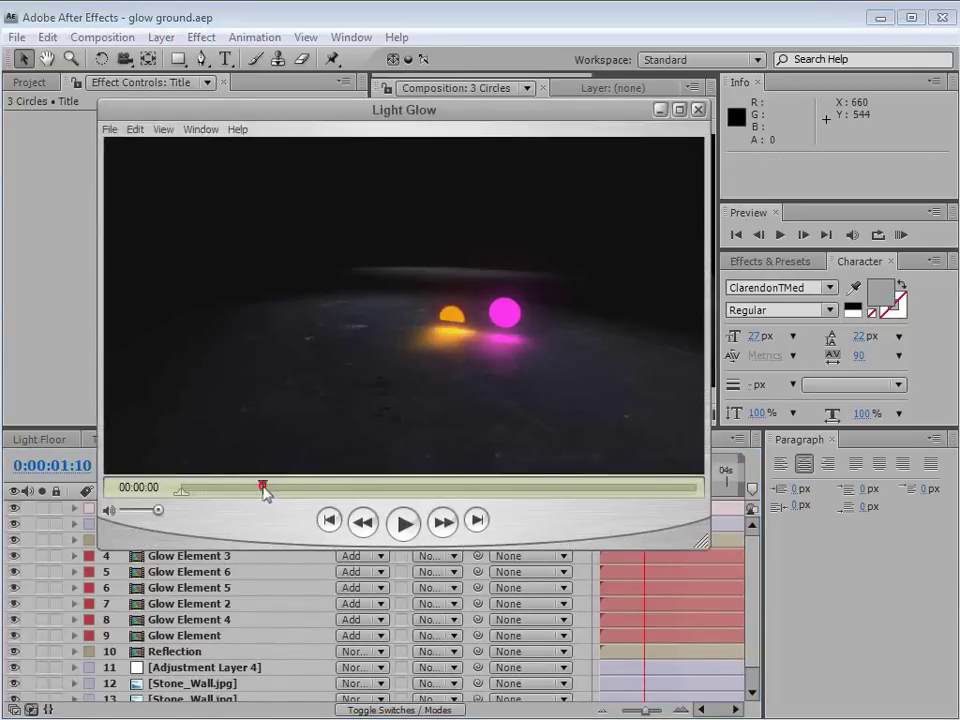
pyautogui.moveTo(263, 488); pyautogui.dragTo(253, 490)
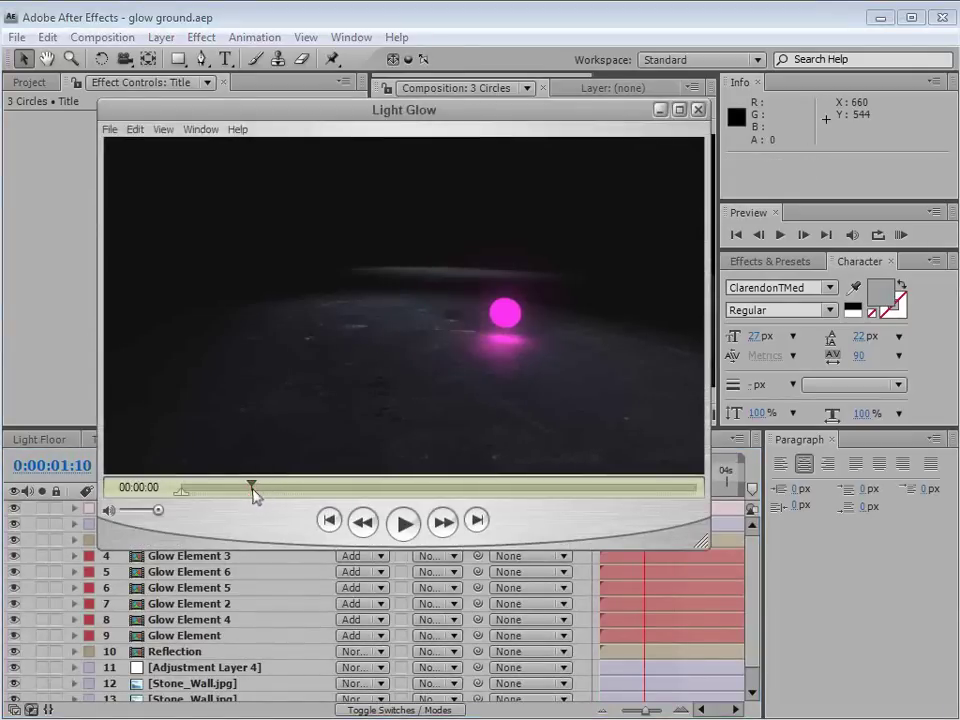
pyautogui.press('space')
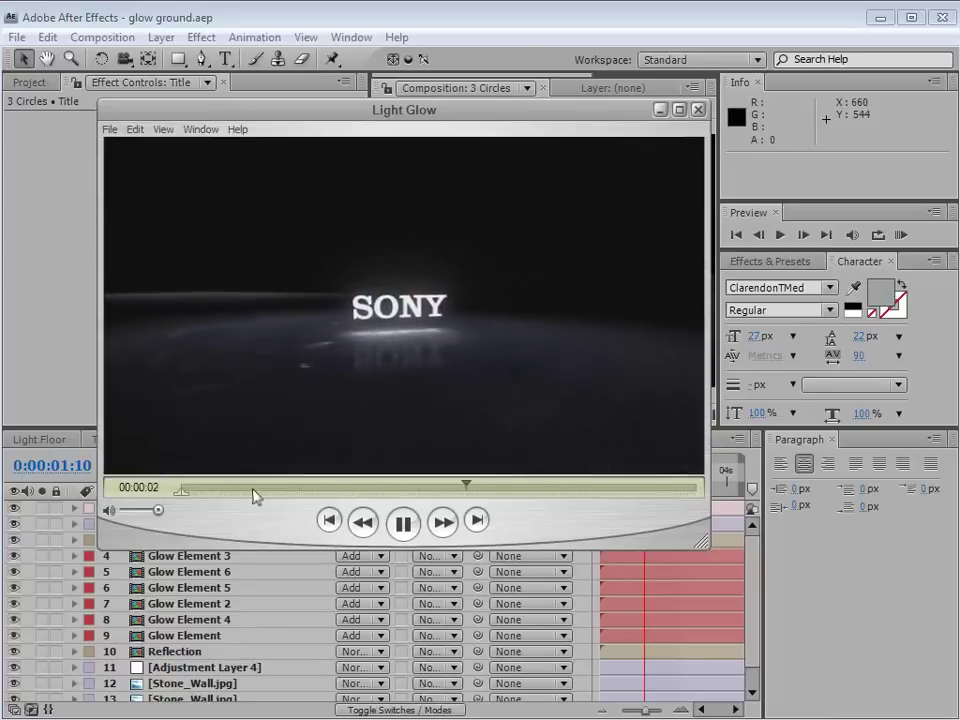
pyautogui.press('space')
pyautogui.hotkey('alt', 'Tab')
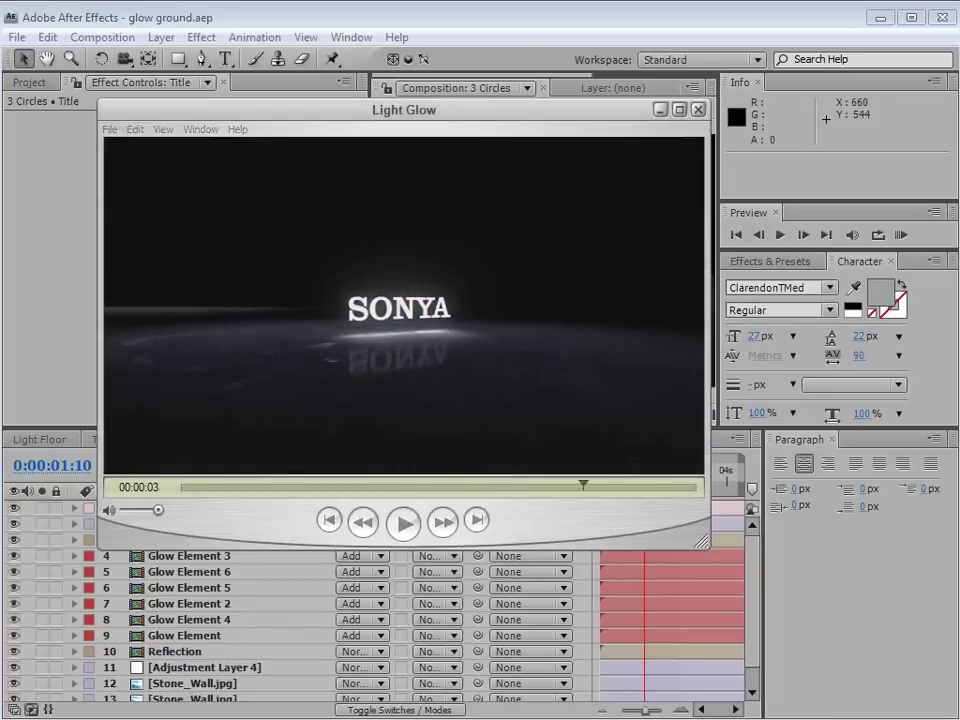
# Review the Light Floor 3 movie up to the VIDEO COPILOT title, and switch back to After Effects
pyautogui.moveTo(380, 612); pyautogui.dragTo(300, 624)
pyautogui.press('space')
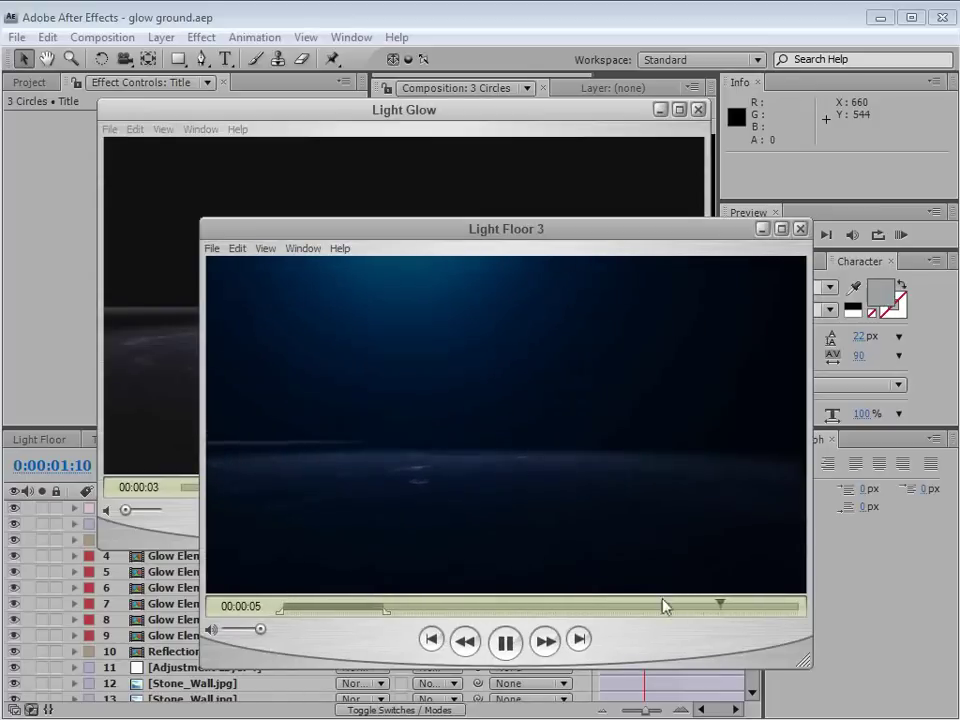
pyautogui.moveTo(662, 606); pyautogui.dragTo(411, 606)
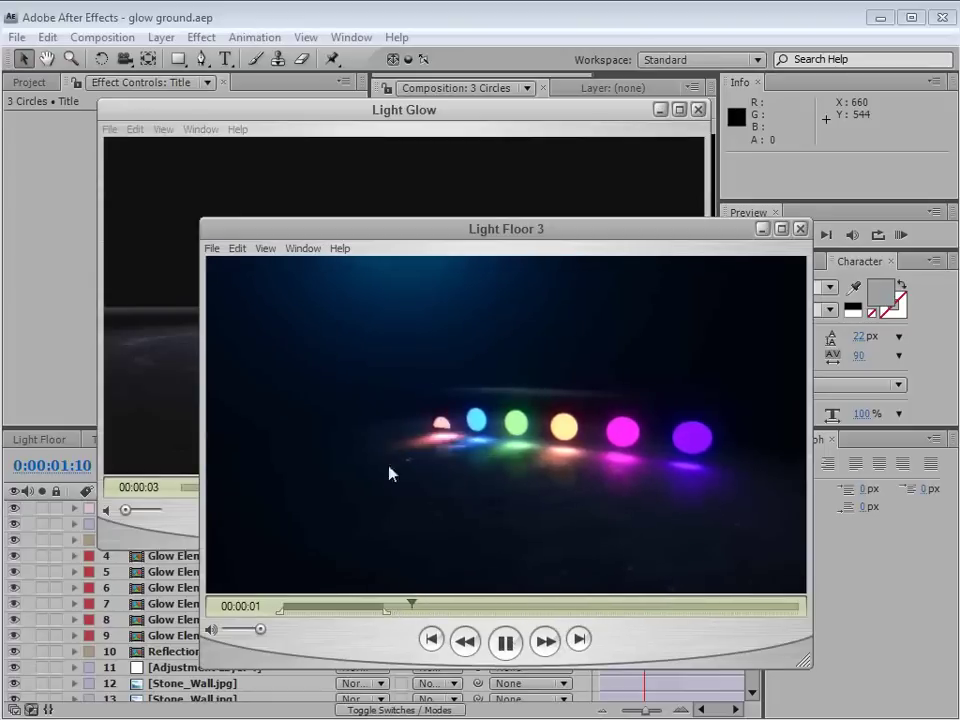
pyautogui.press('space')
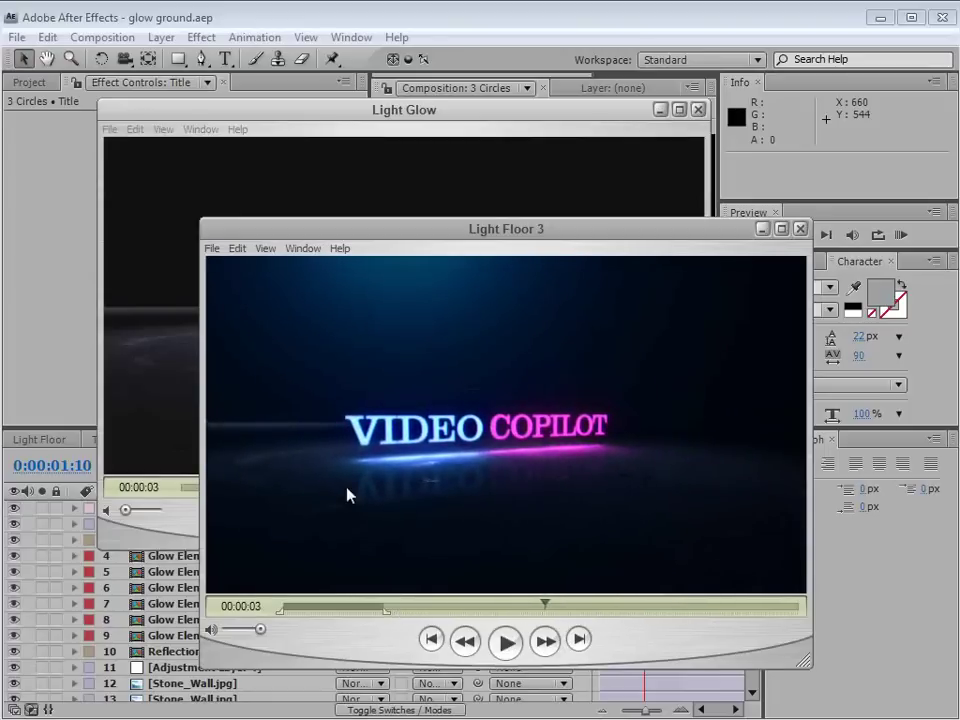
pyautogui.click(361, 20)
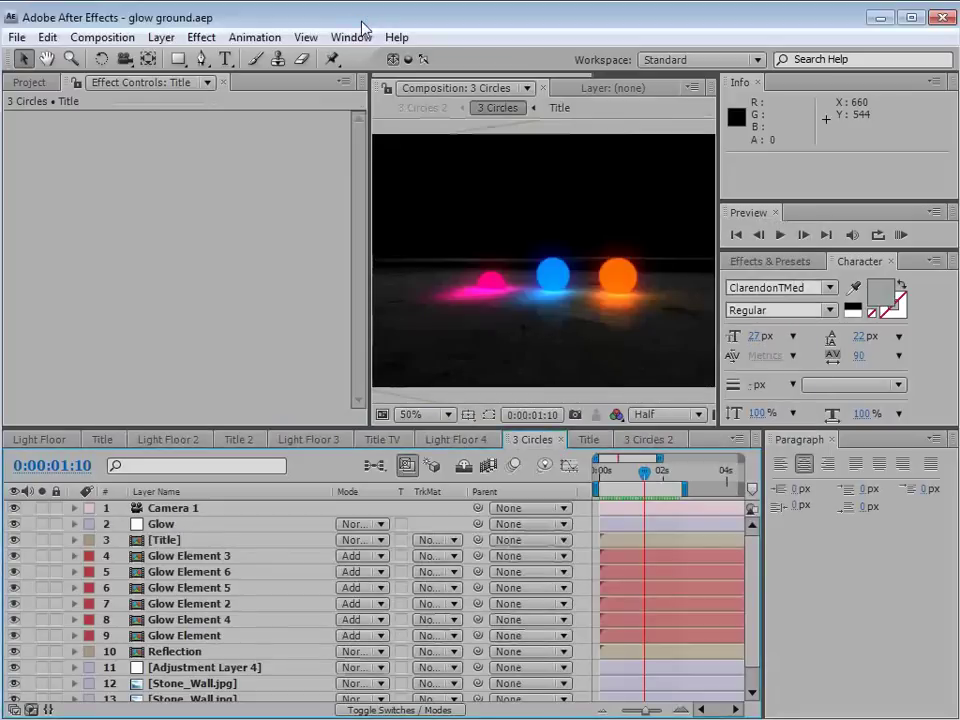